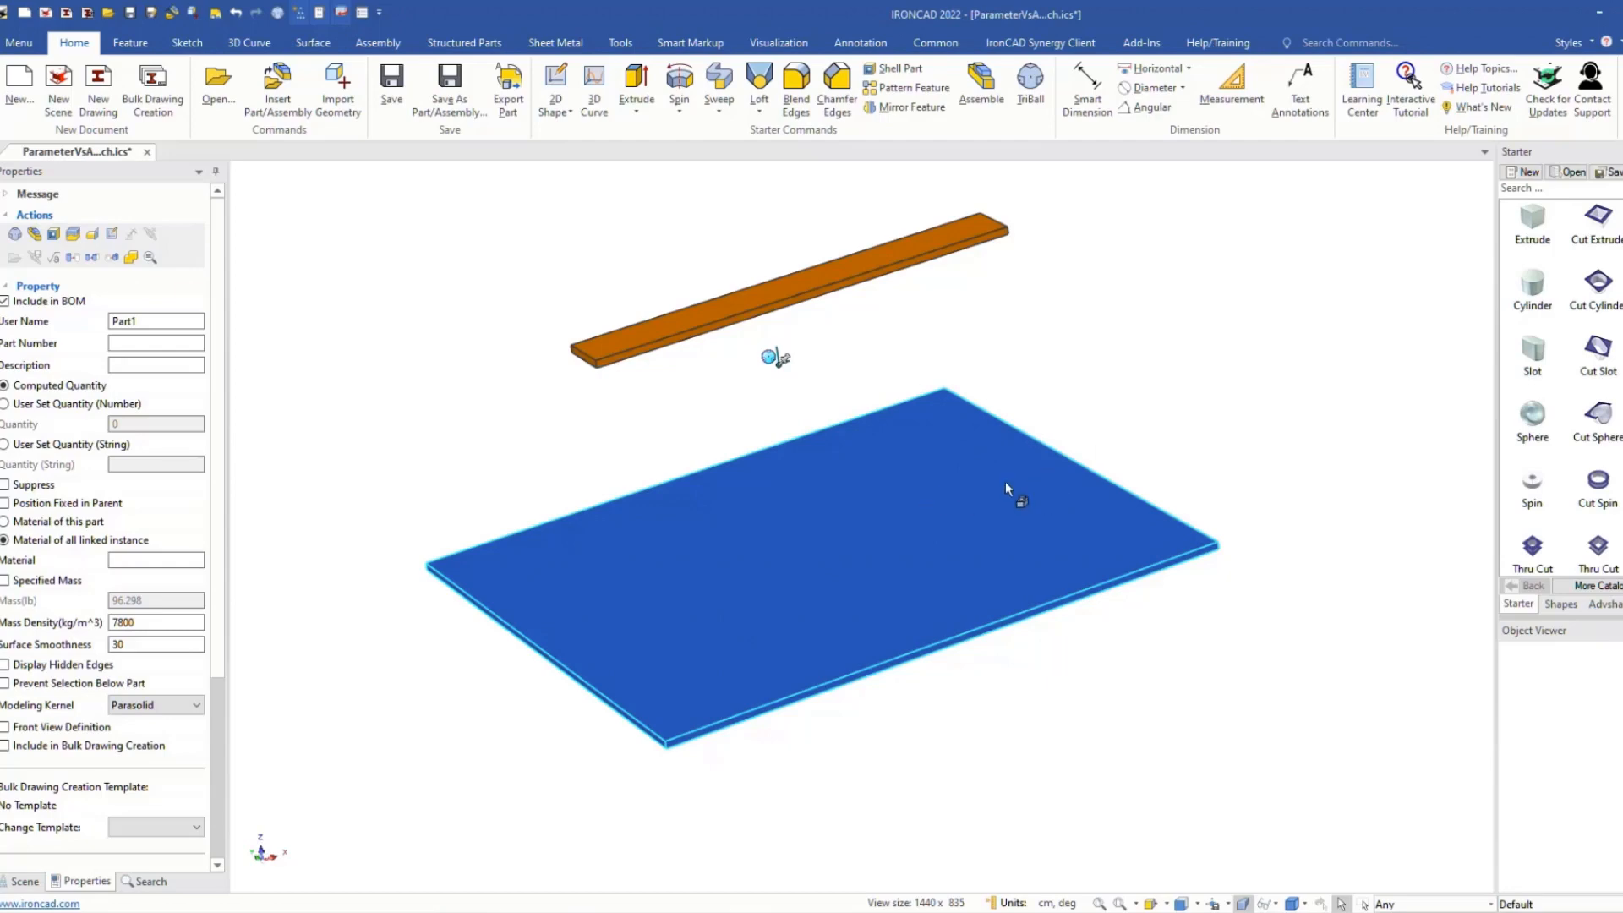
Step: Create a reference parameter named BL for the length of the blue plate's block
click(1006, 480)
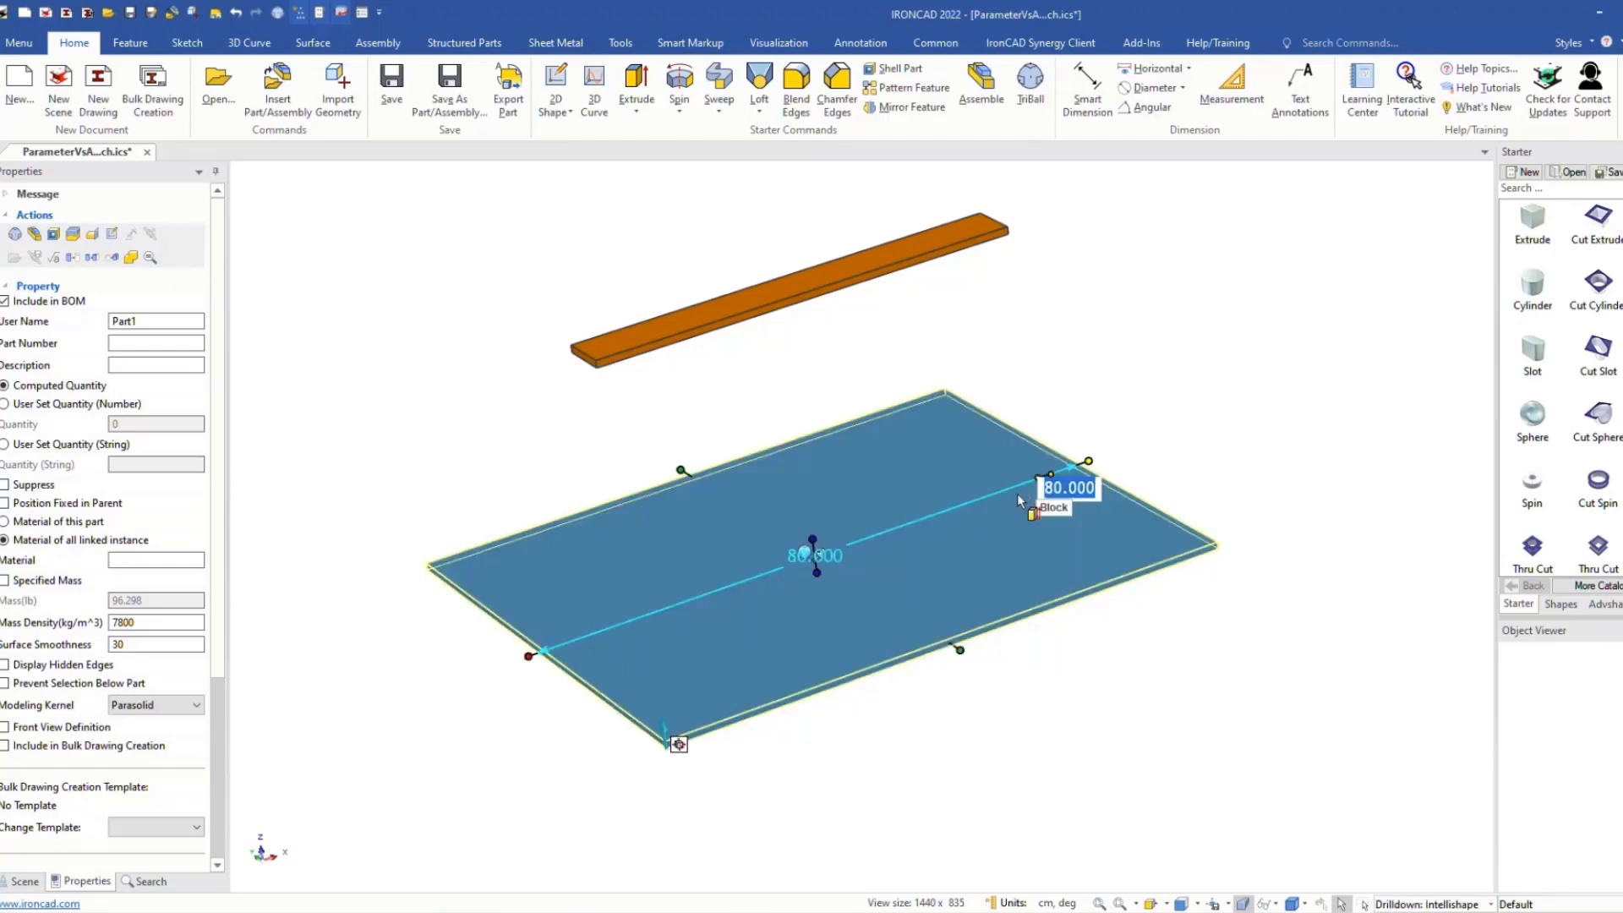
right_click(1098, 466)
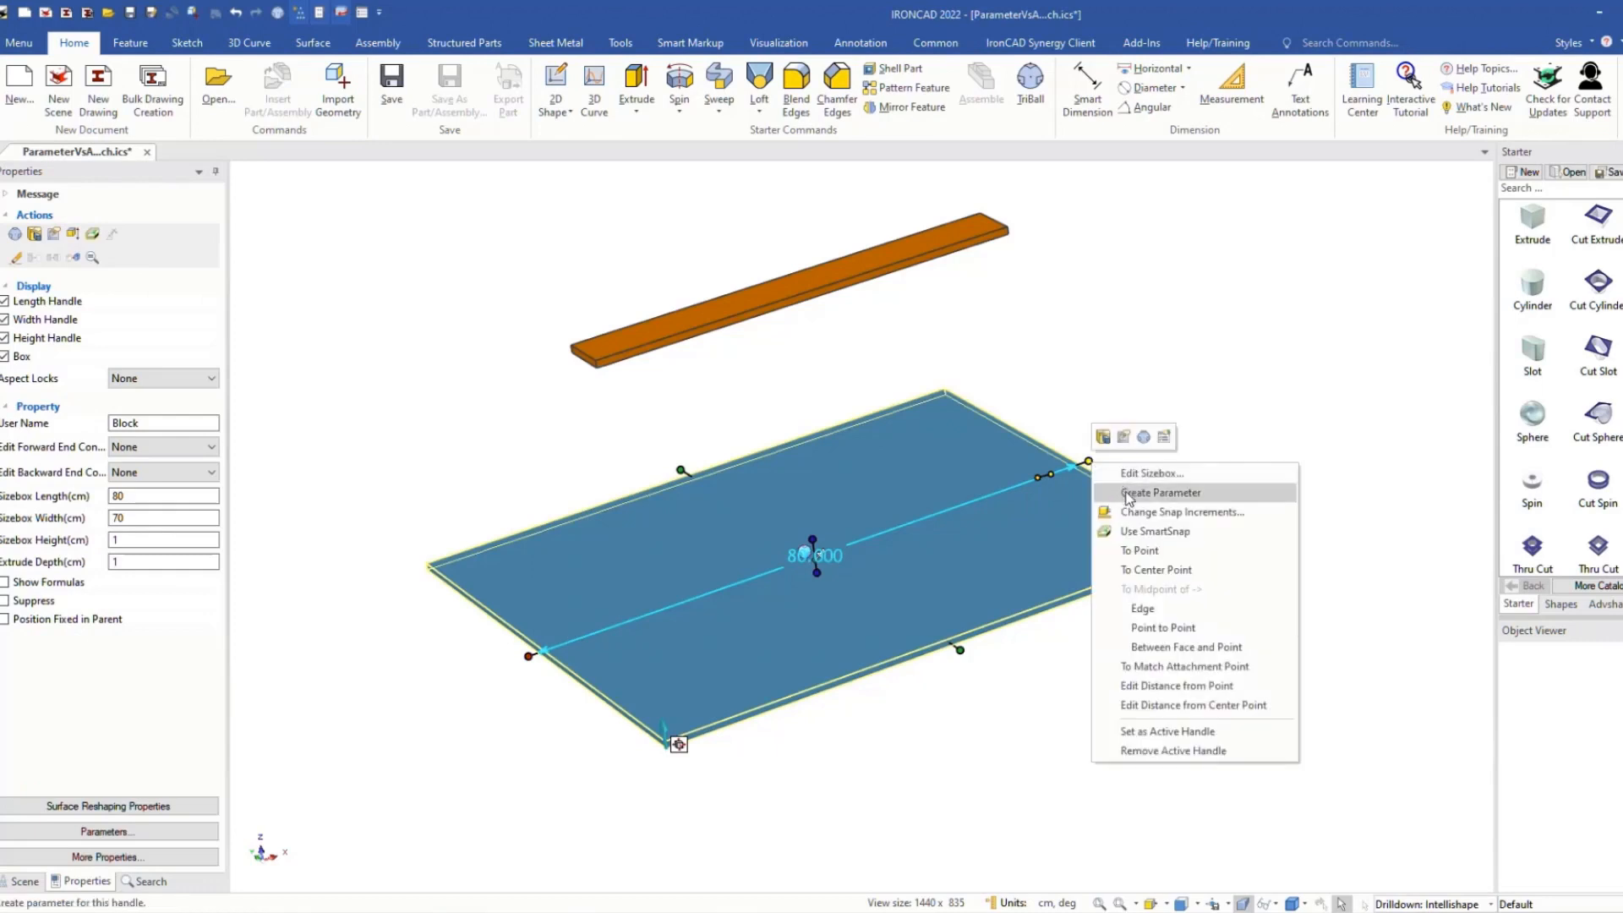
click(1138, 494)
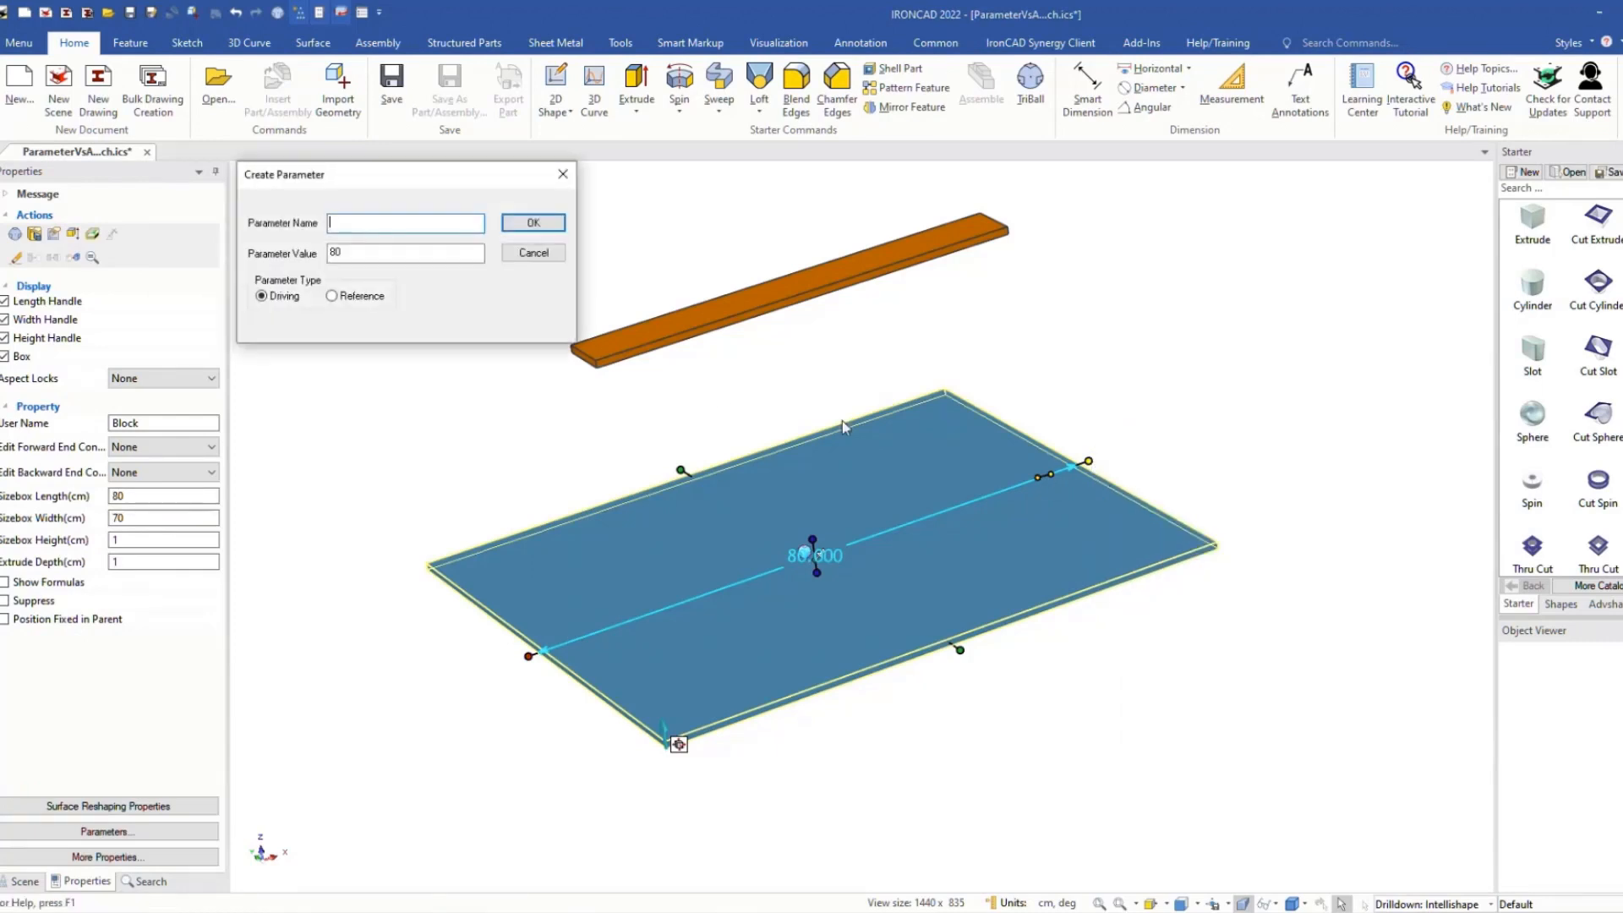
text(L)
click(331, 296)
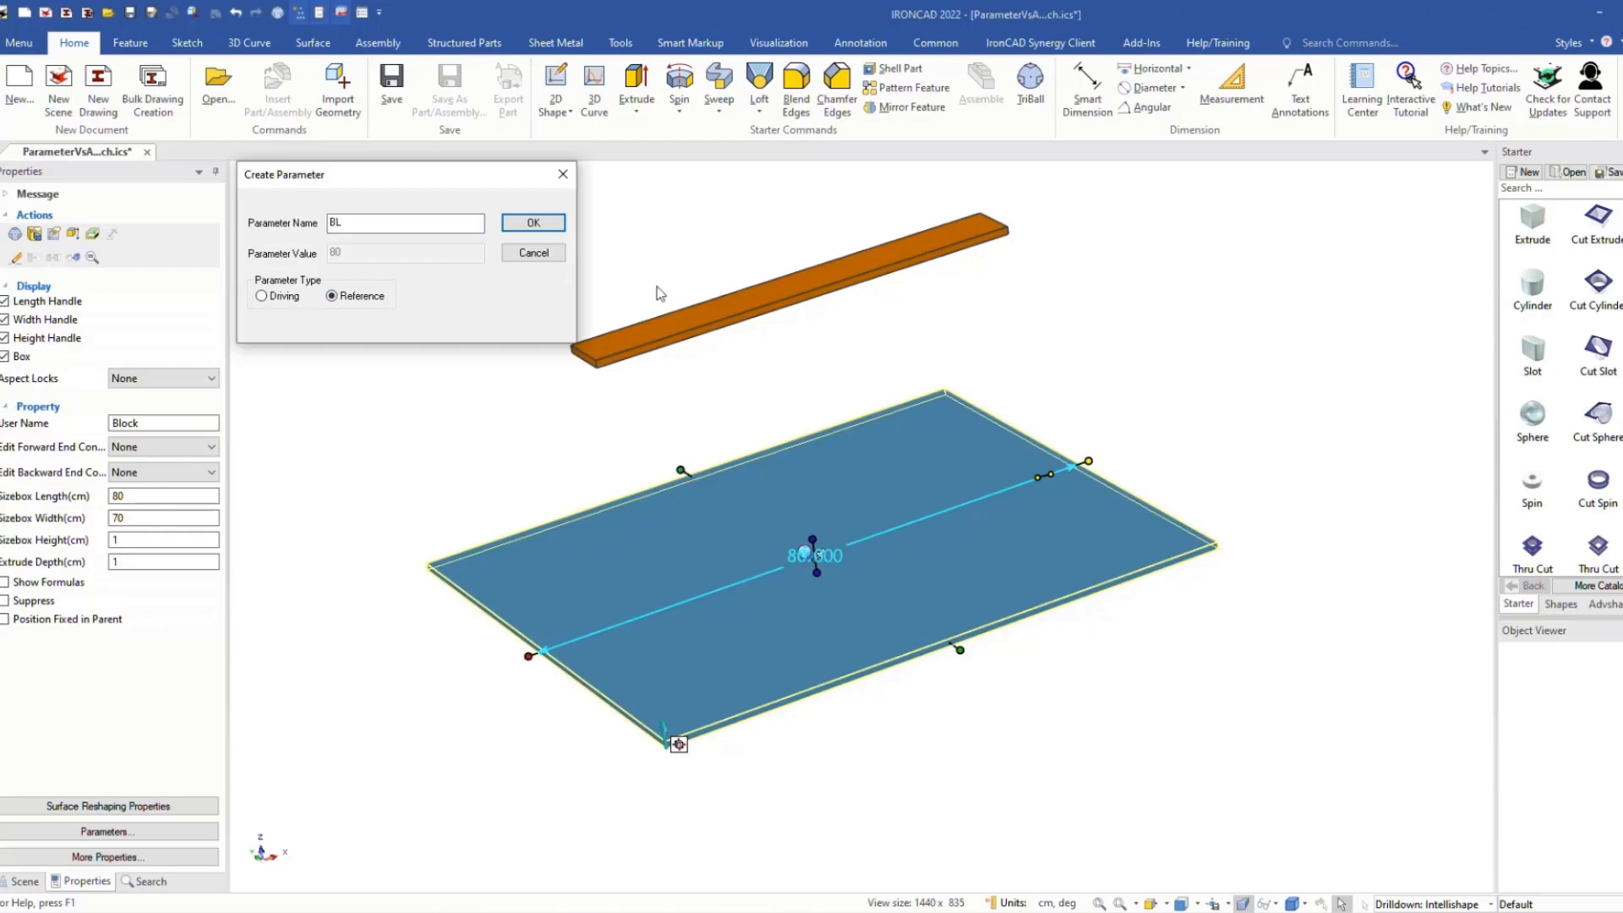
click(532, 223)
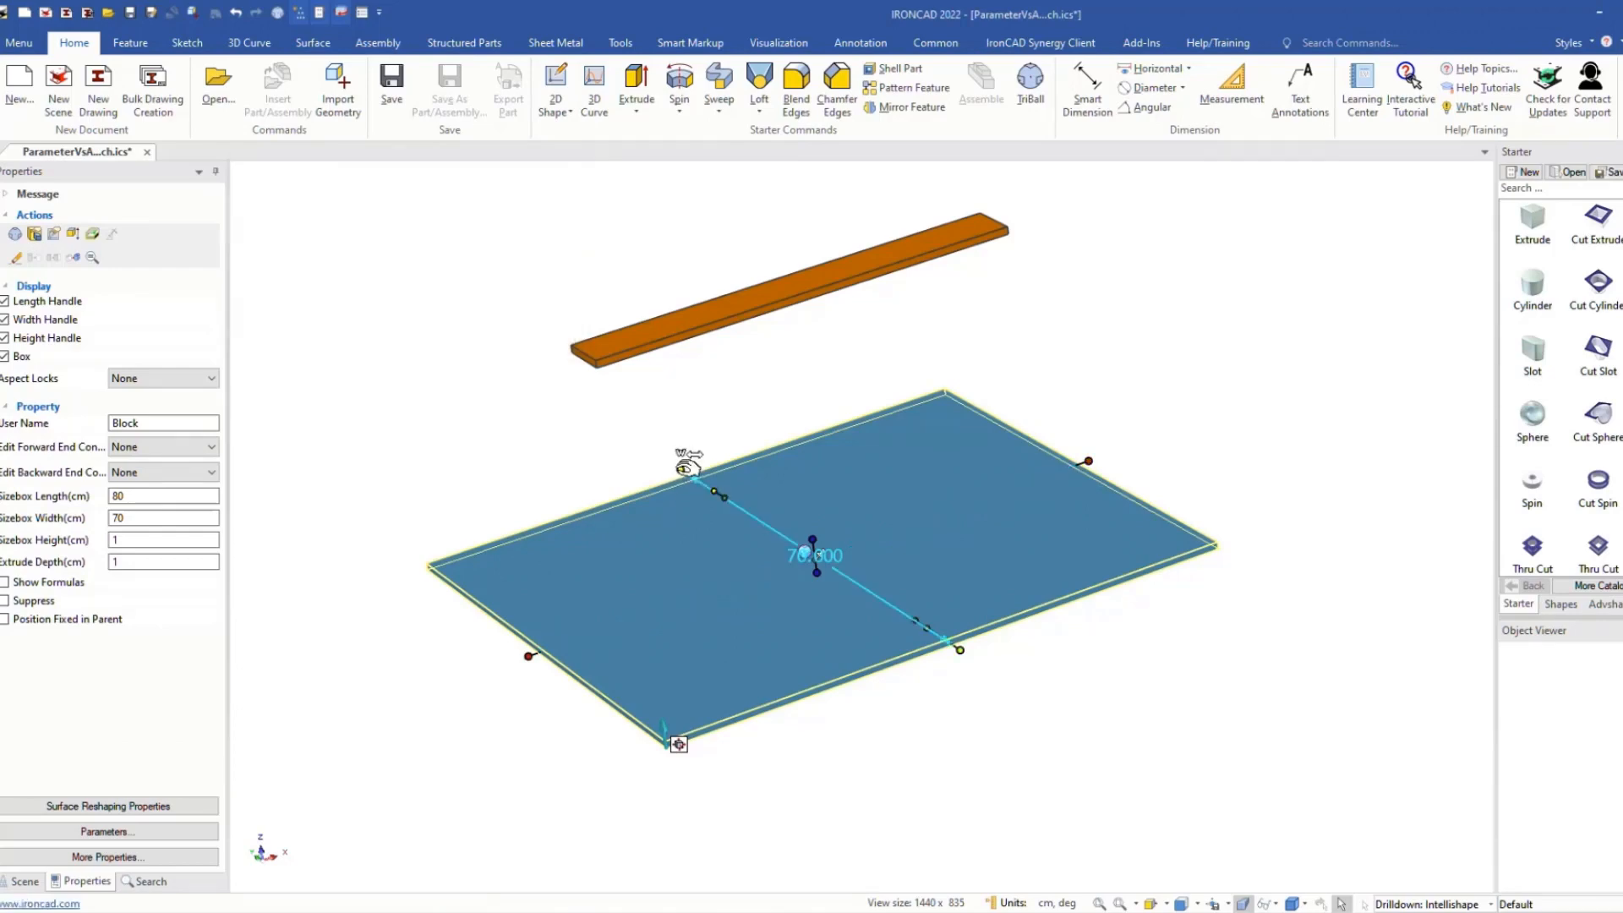
Step: Create a reference parameter named BW for the width of the blue plate's block
right_click(687, 467)
click(727, 498)
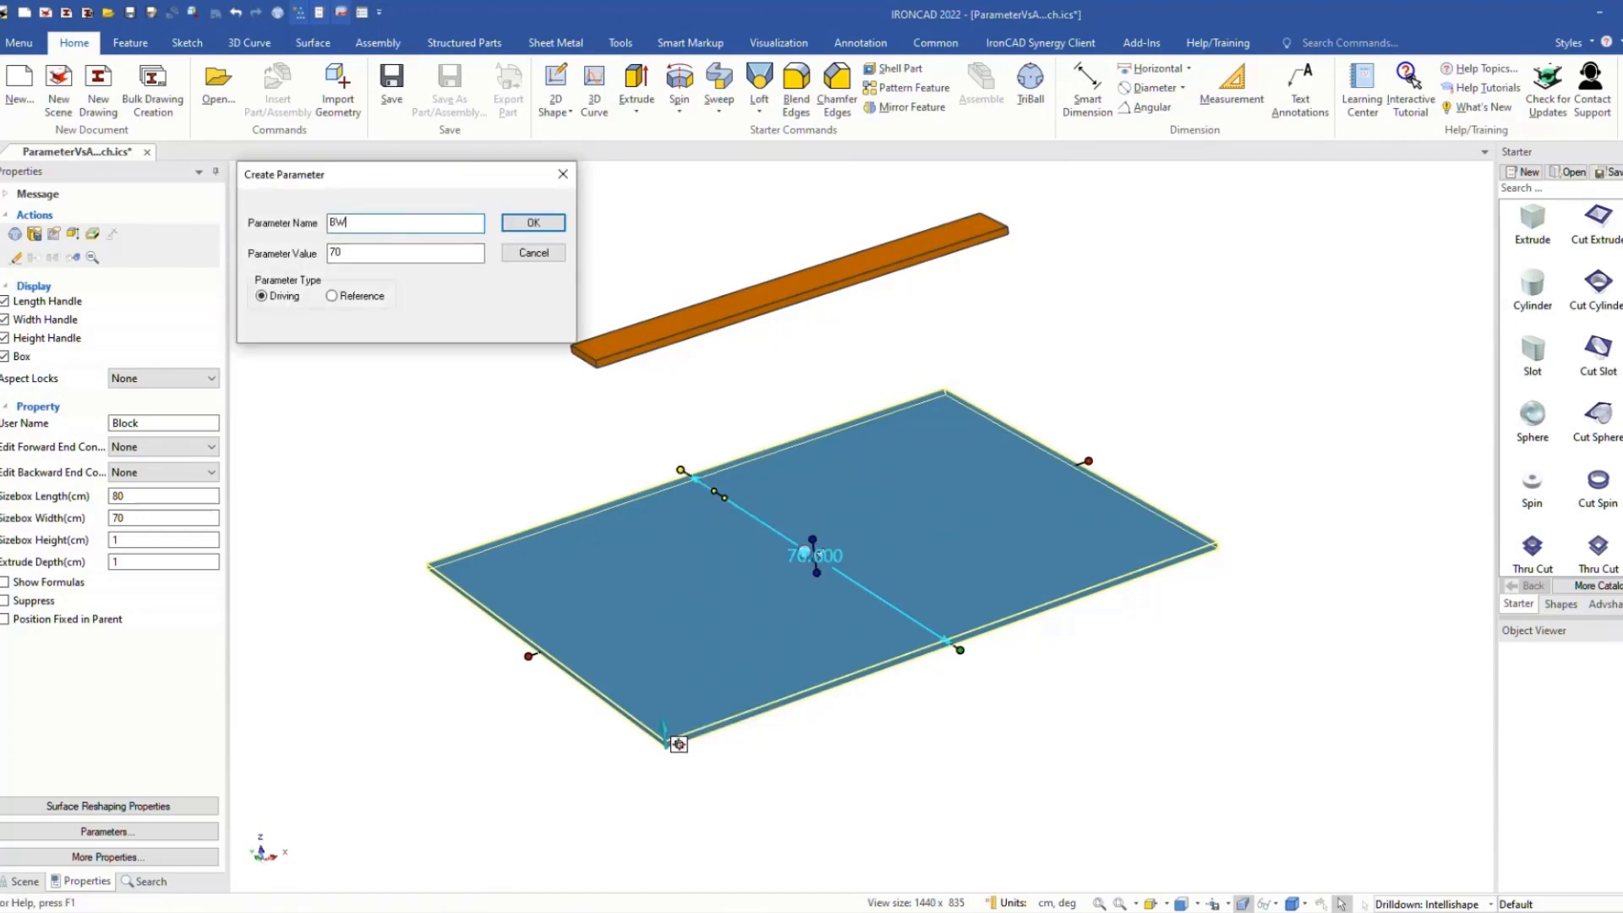
click(331, 295)
click(533, 222)
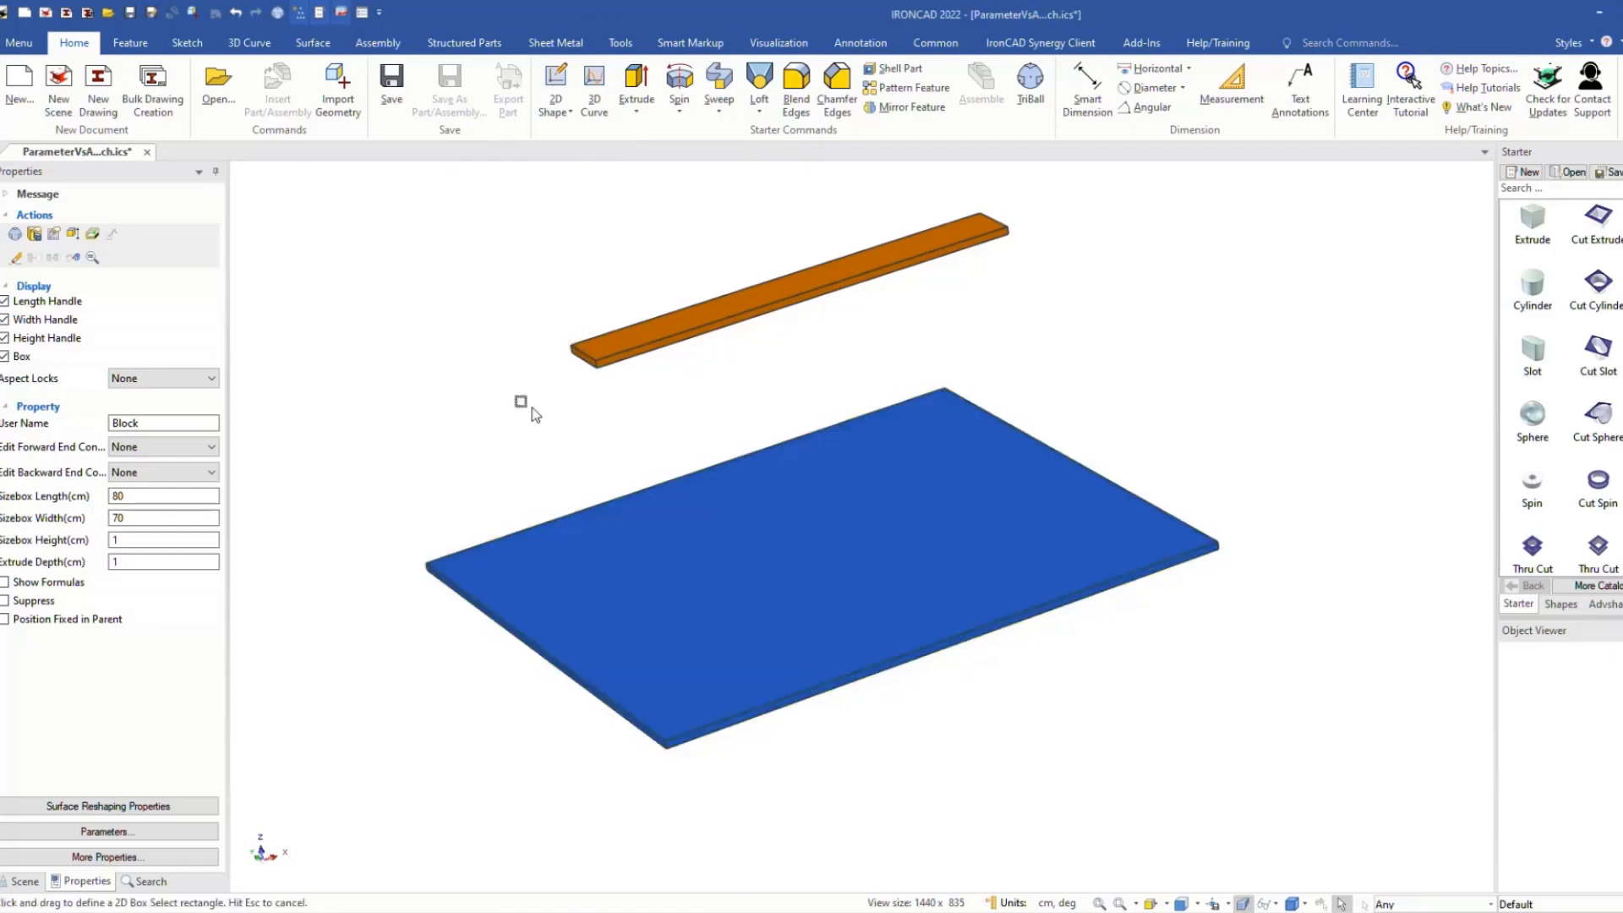
click(533, 413)
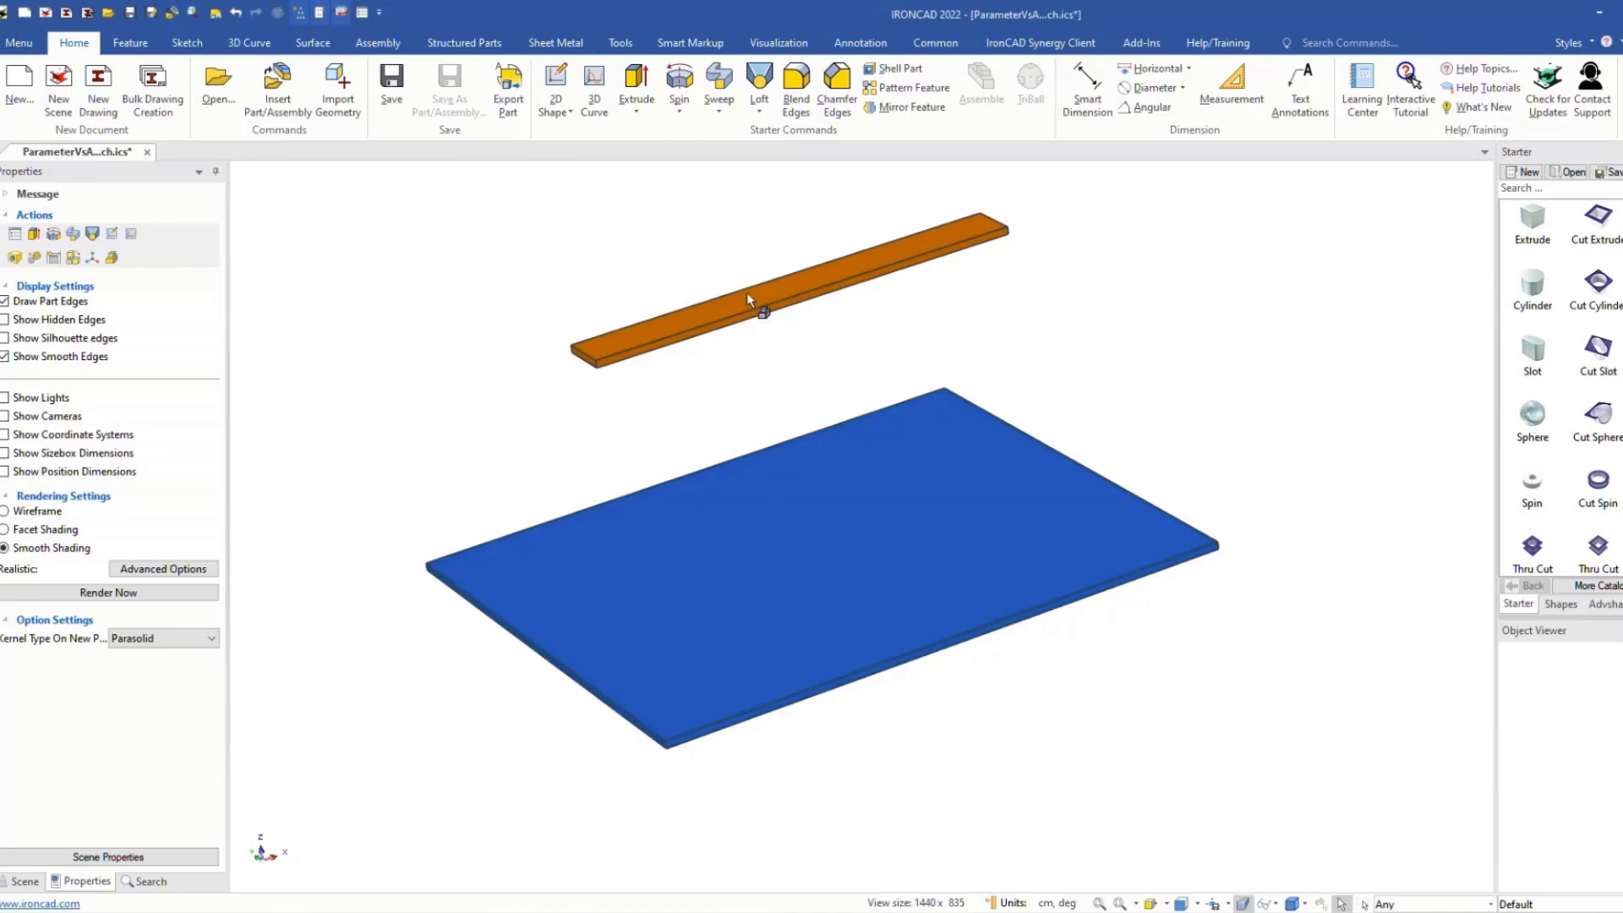
Step: Open the blue plate's part-level parameter table and add a user-defined length parameter named P1L
click(793, 501)
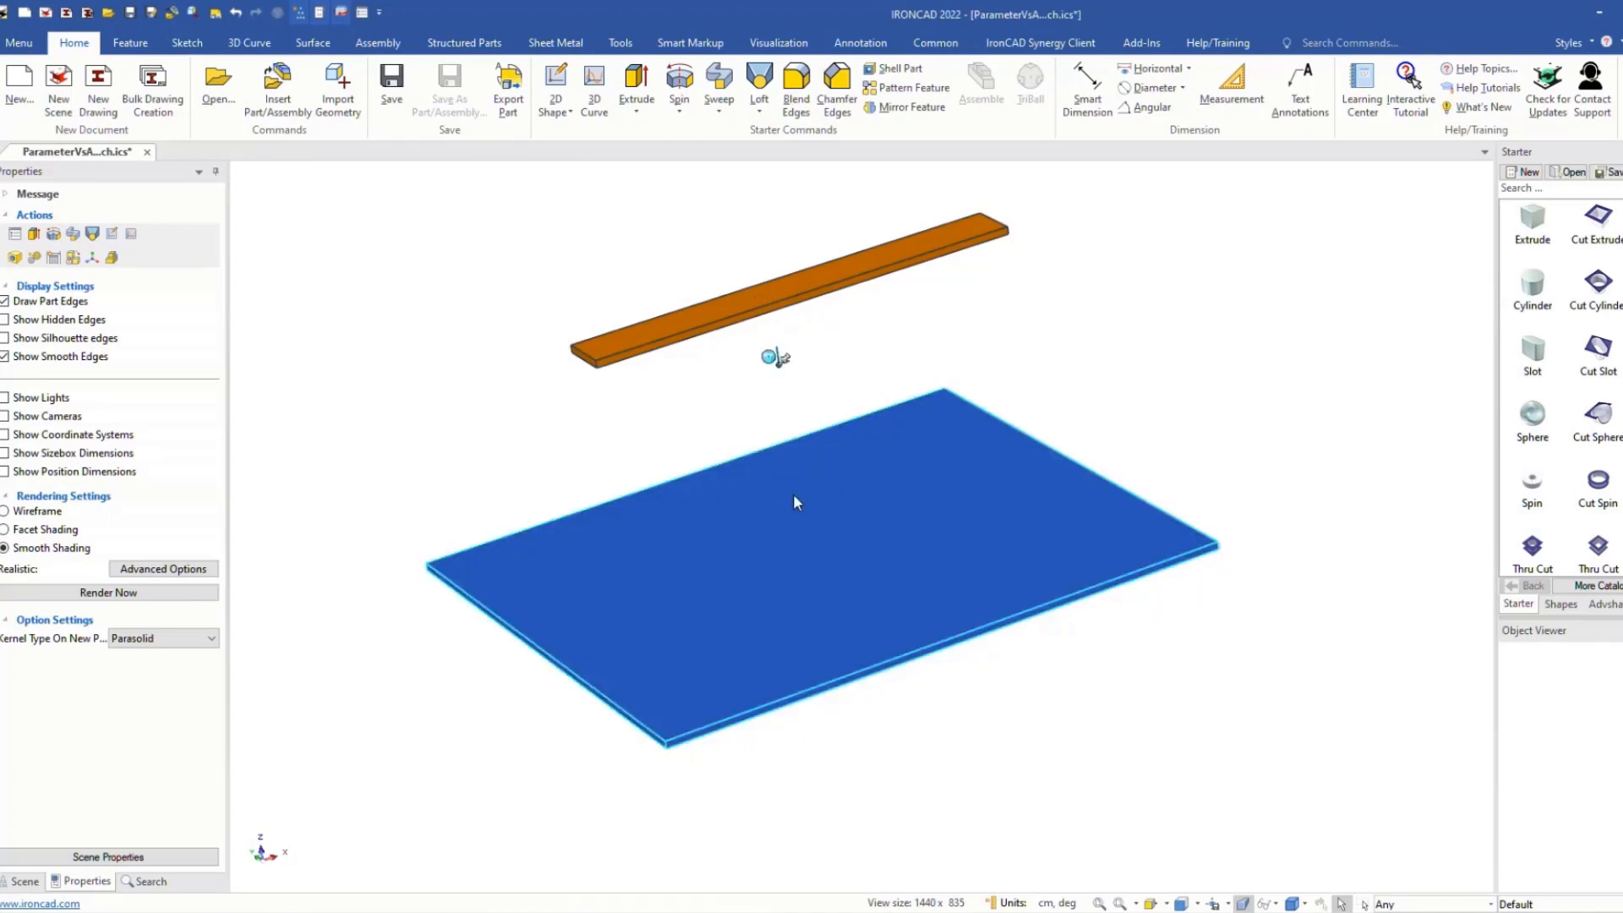
right_click(793, 493)
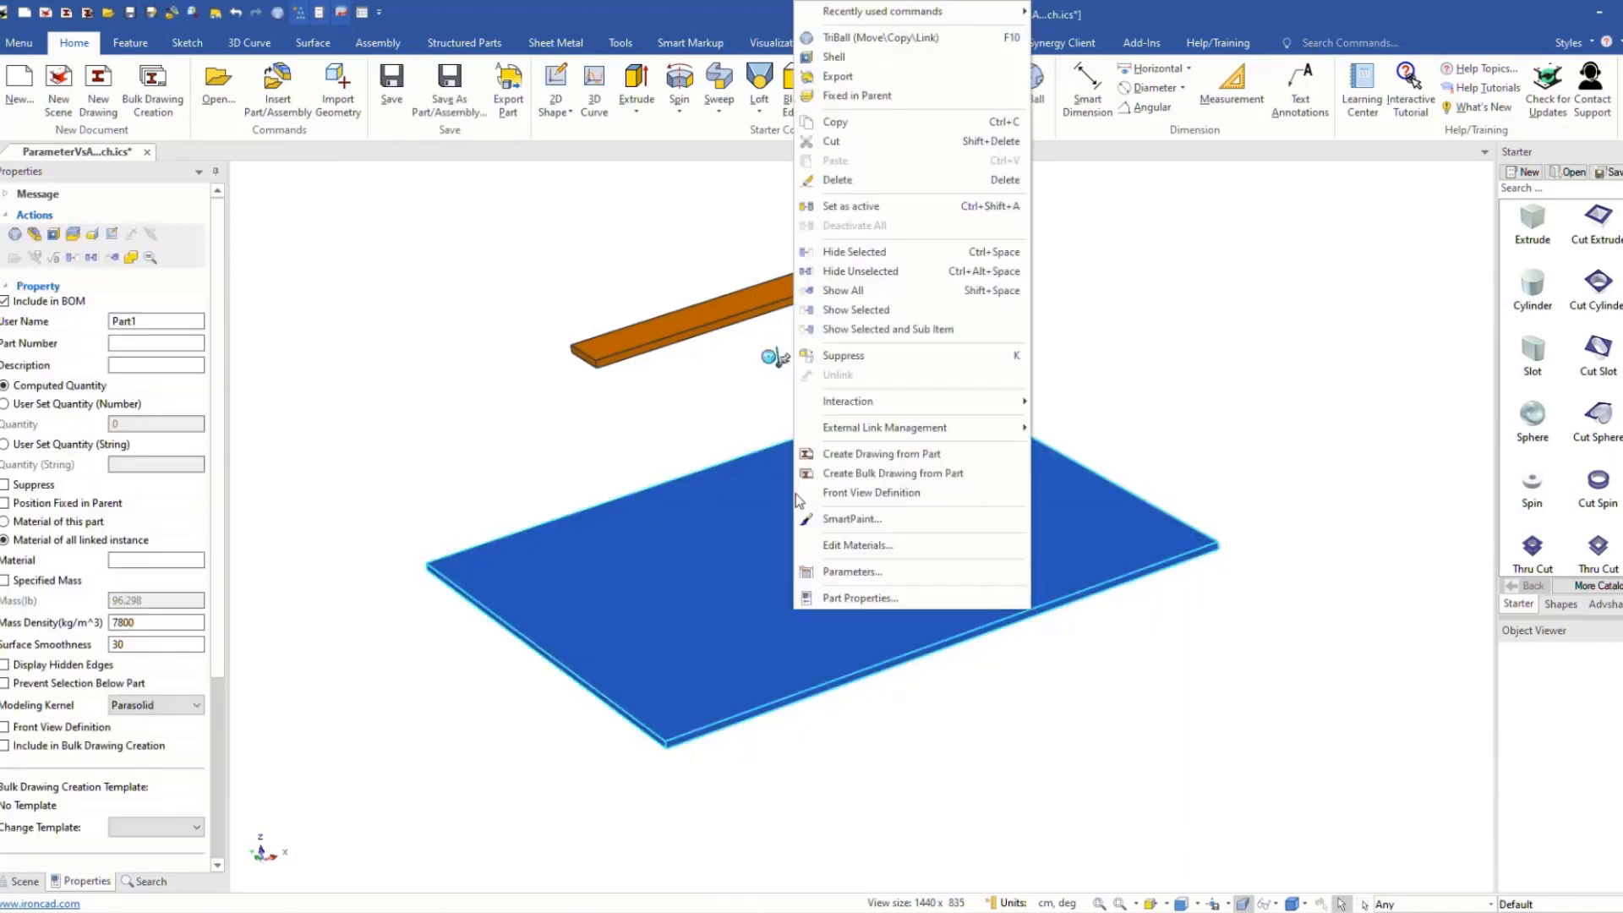
click(844, 570)
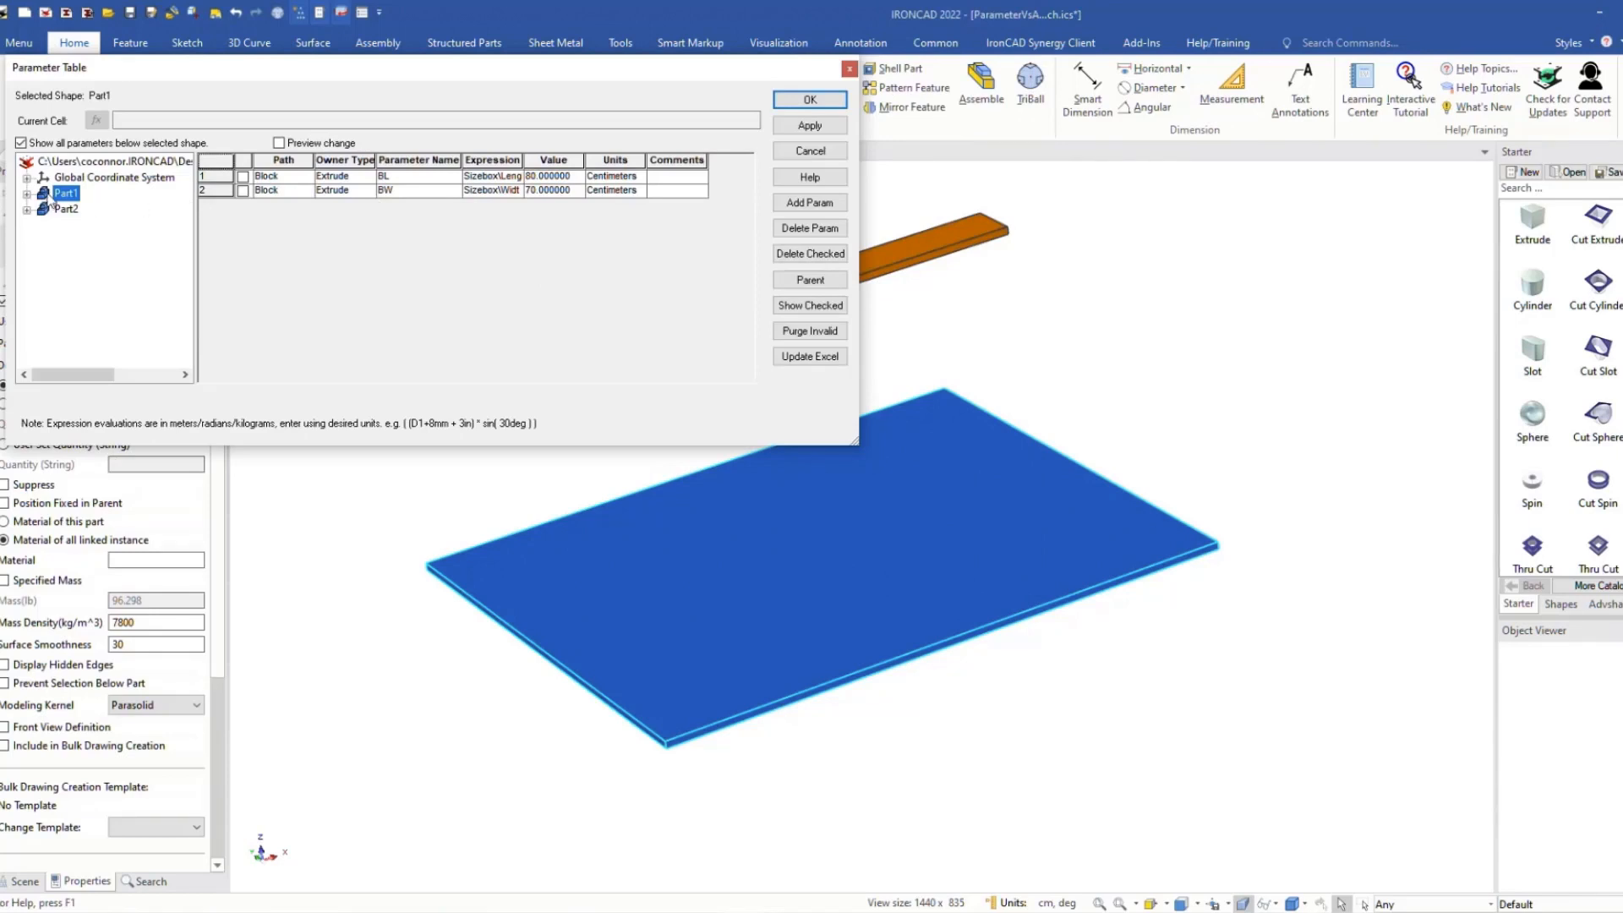
click(824, 203)
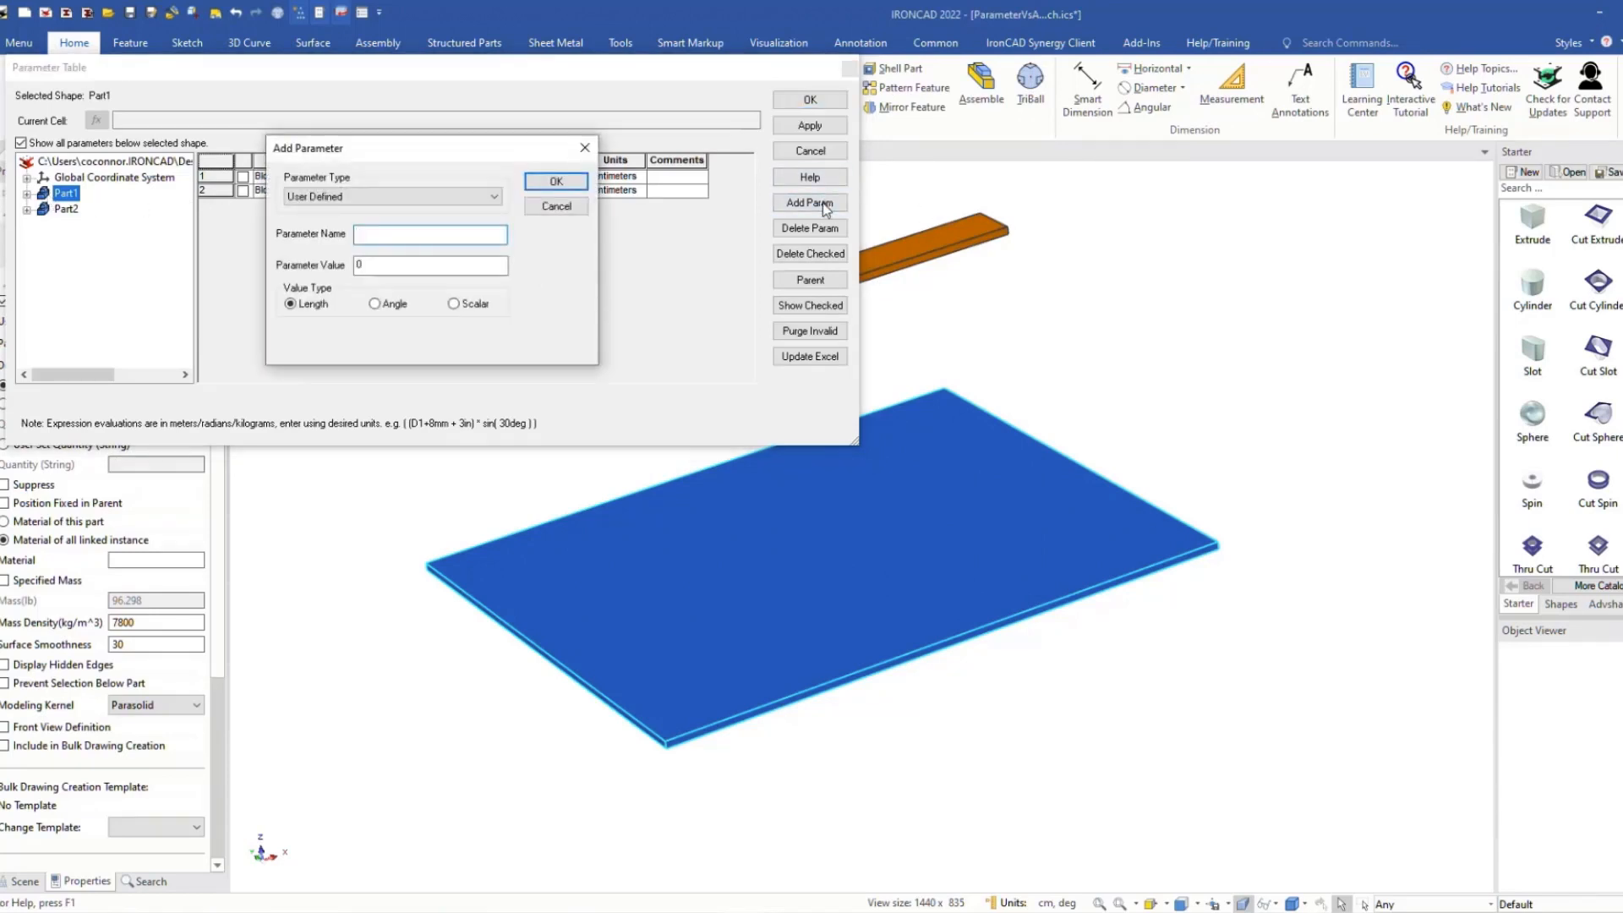
text(P1L)
click(556, 182)
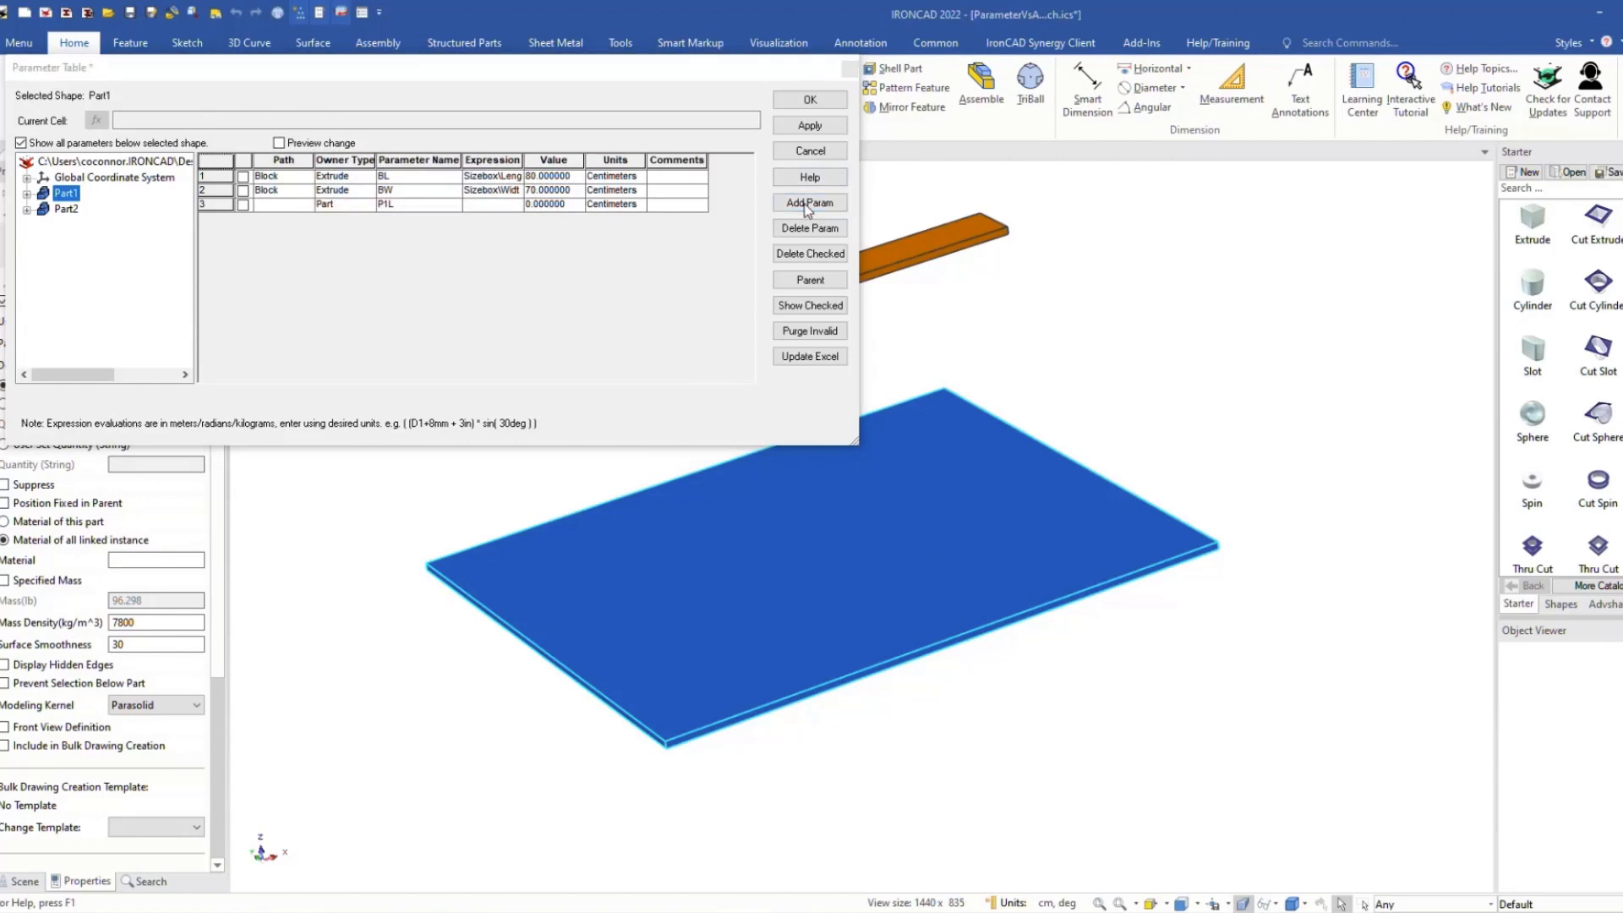
Step: Add a second user-defined length parameter named P1W to the blue plate's parameter table
click(805, 205)
text(PW)
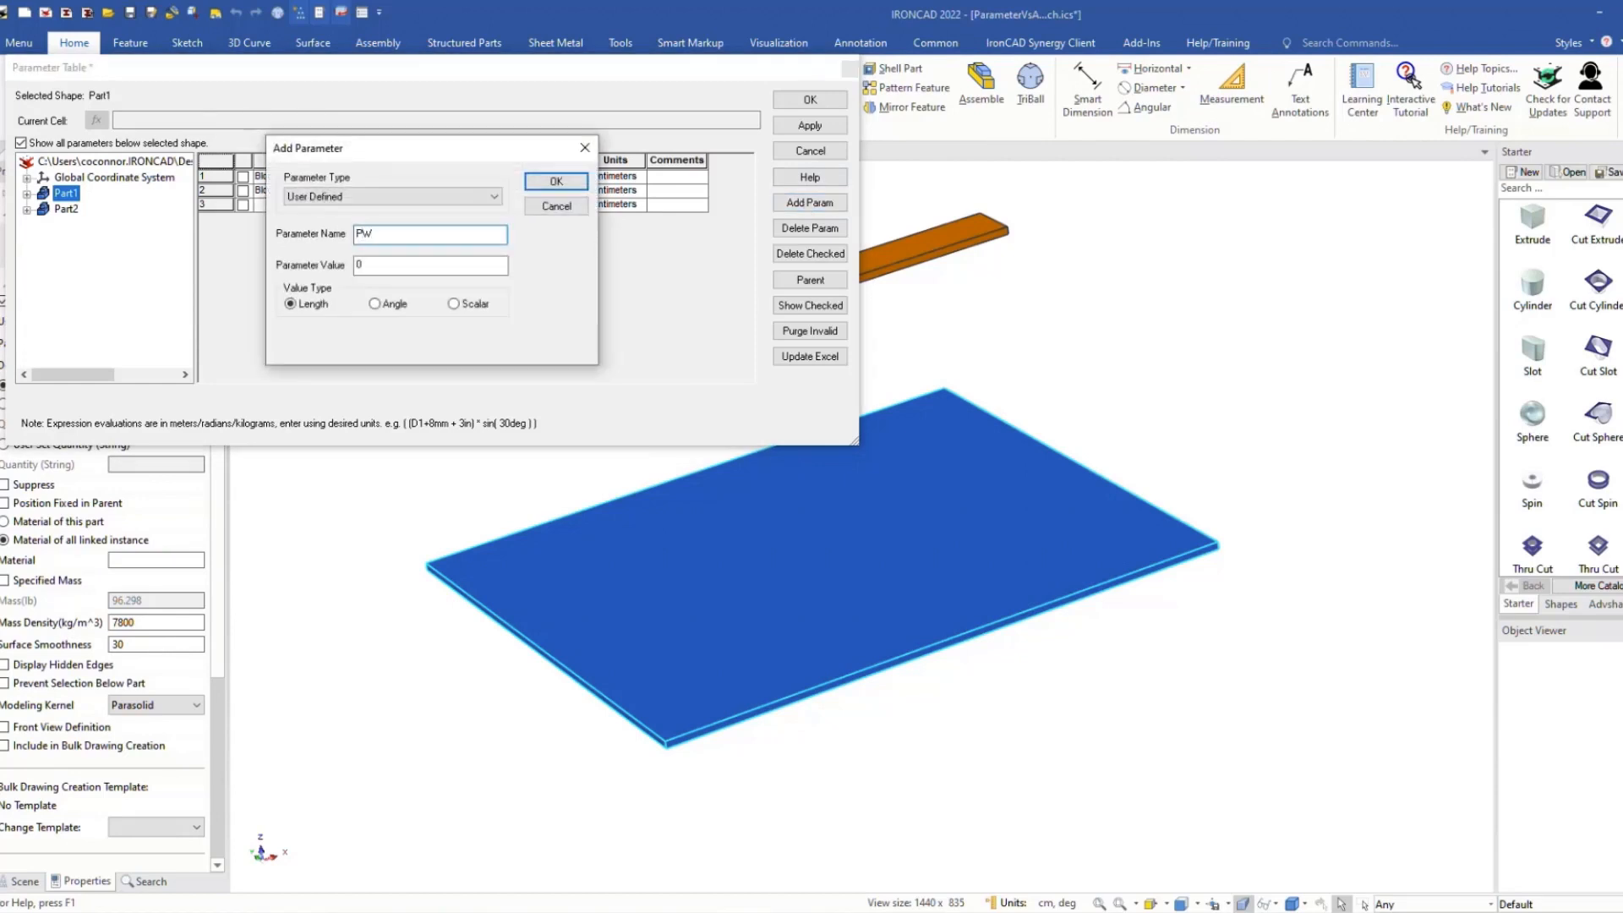
text(1)
click(363, 233)
text(1)
click(557, 183)
Step: Set the expression of P1L to BL and the expression of P1W to BW
click(512, 205)
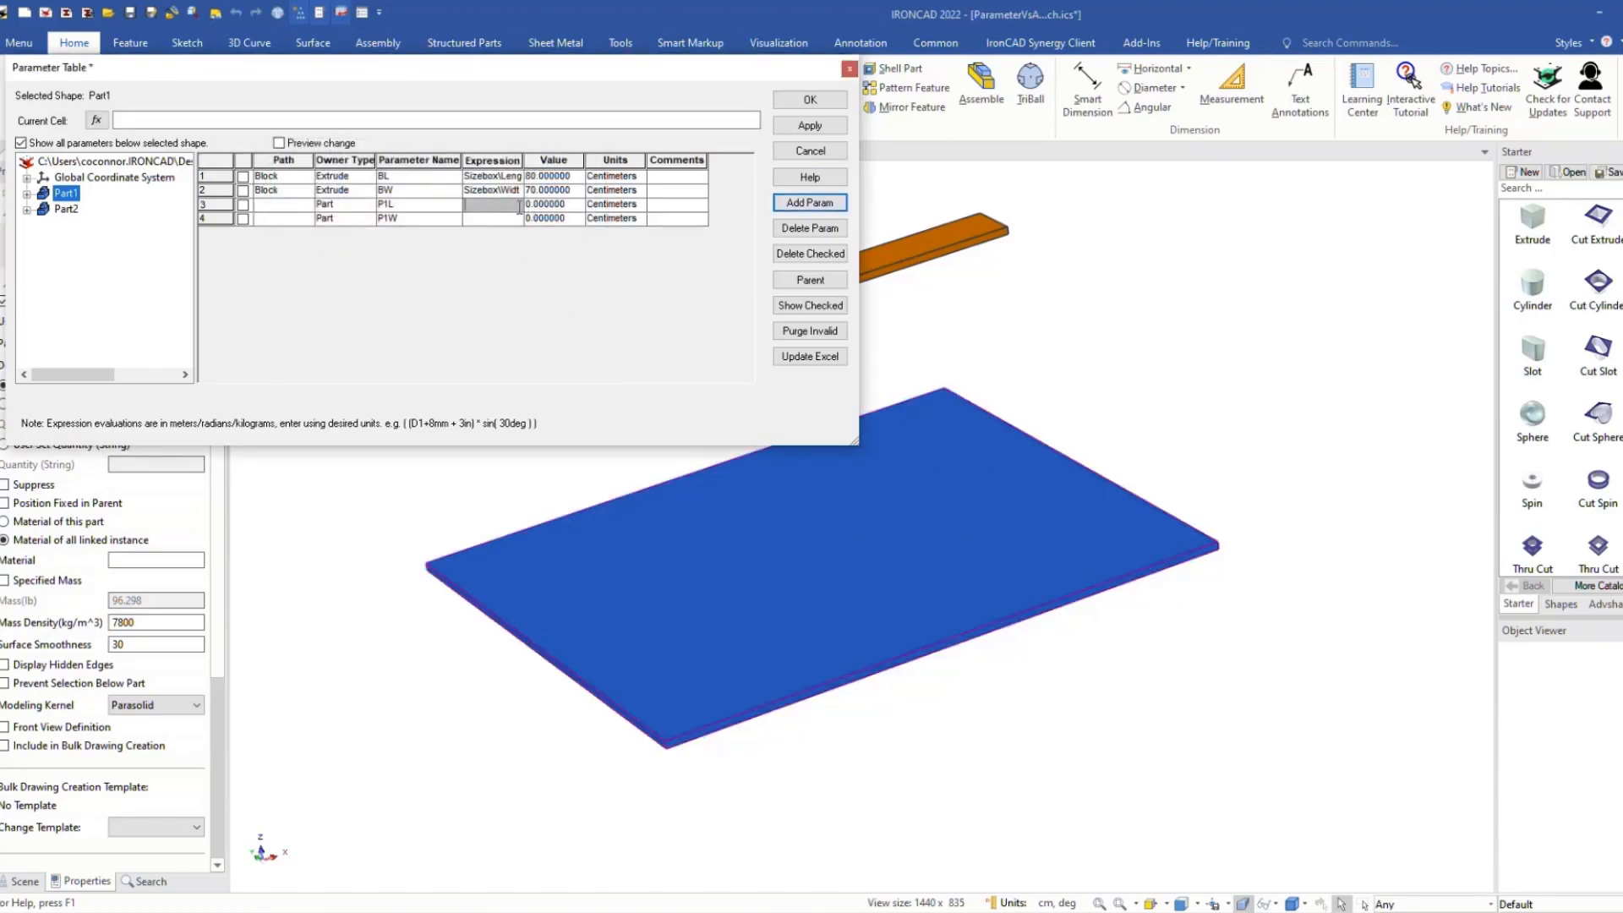
text(BL)
click(512, 219)
text(B)
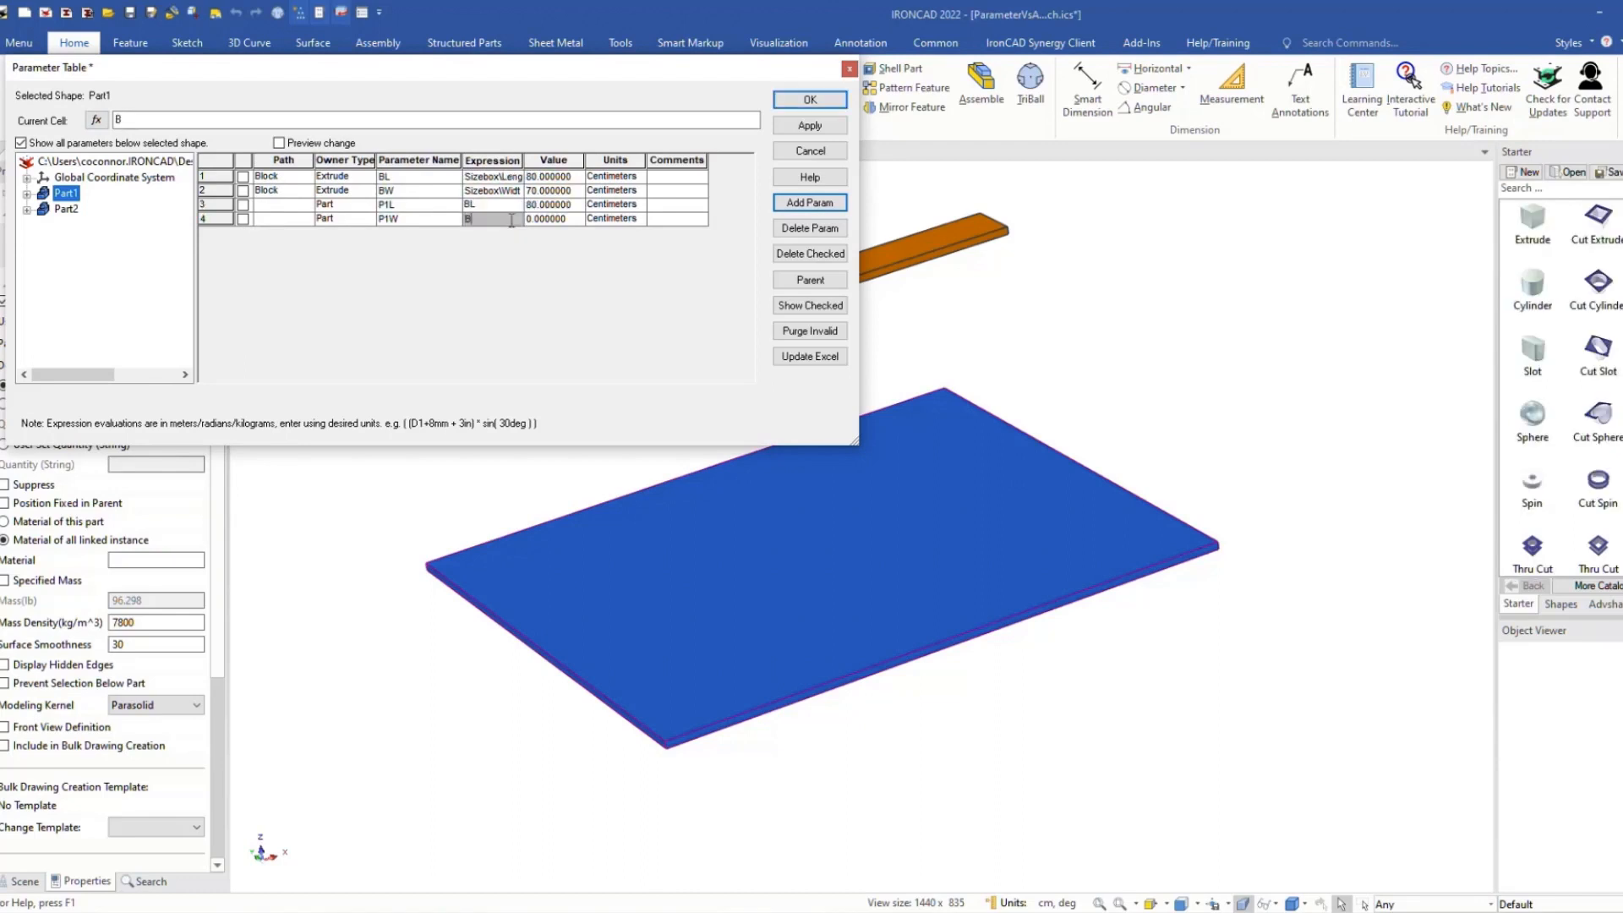
text(W)
click(505, 205)
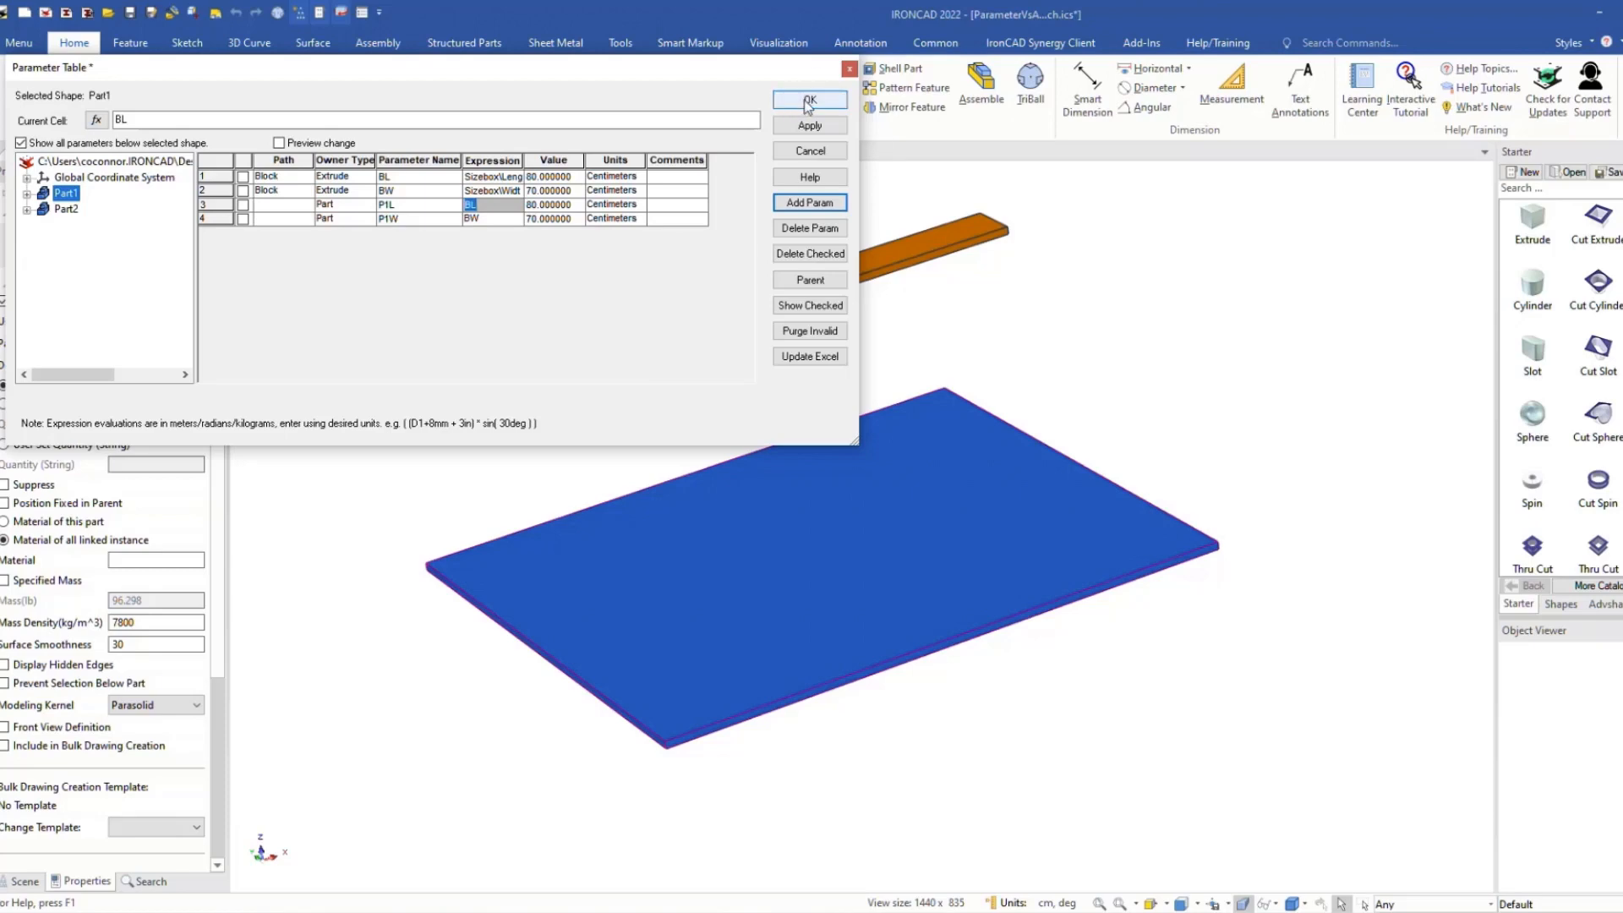
Step: Close the parameter table and create a driving parameter named B2L for the length of the orange strip's block
click(969, 228)
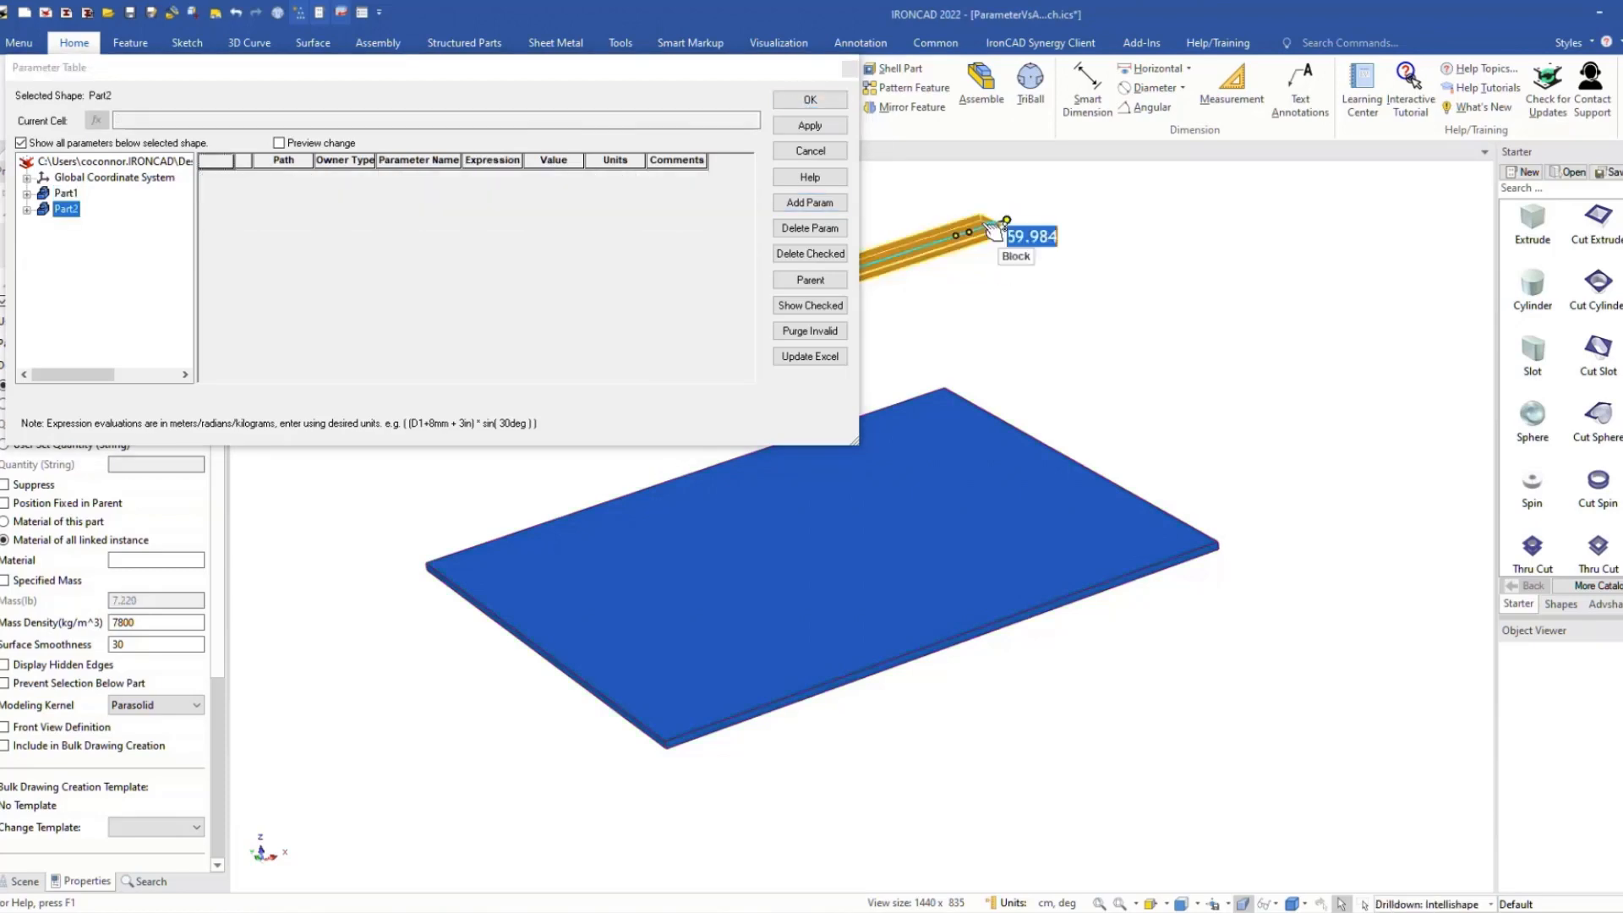
click(994, 229)
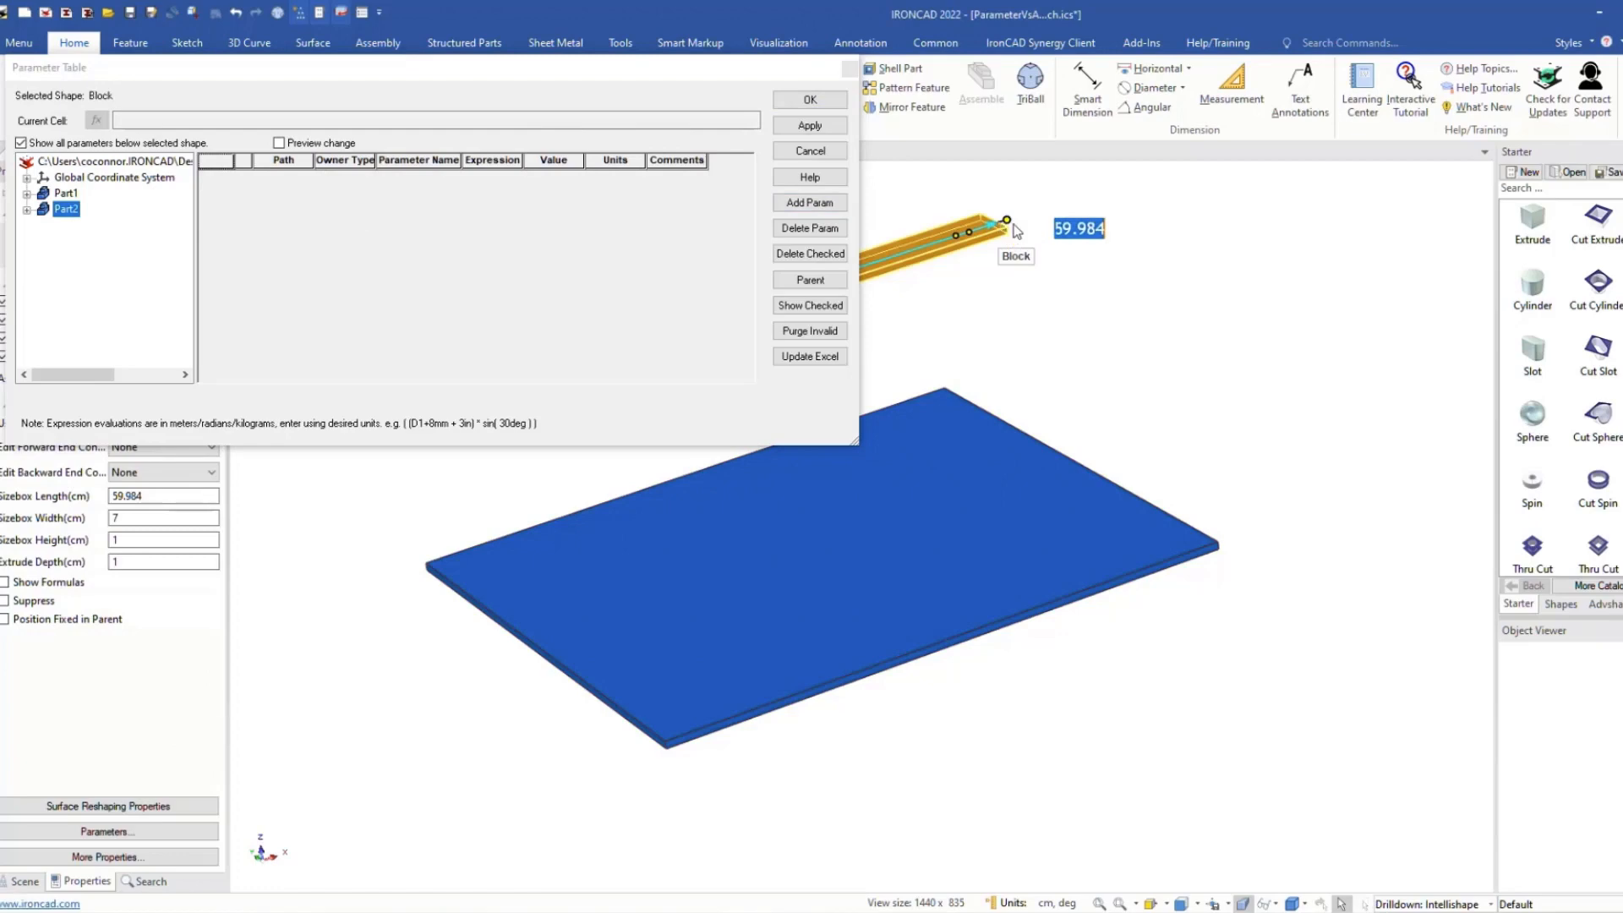
click(825, 105)
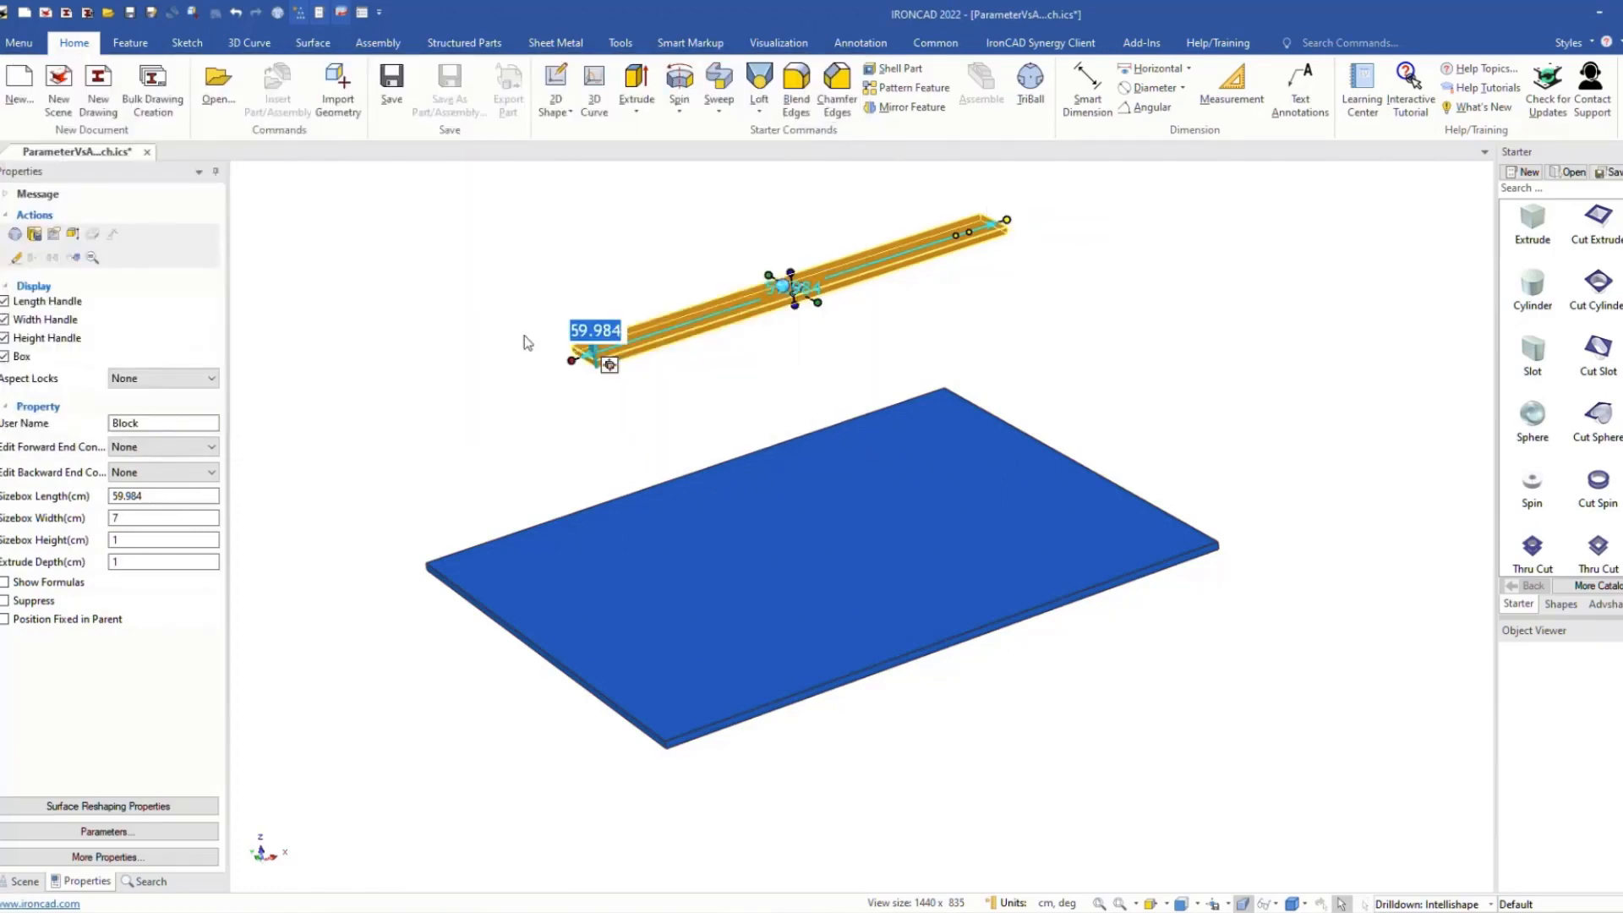
right_click(1008, 222)
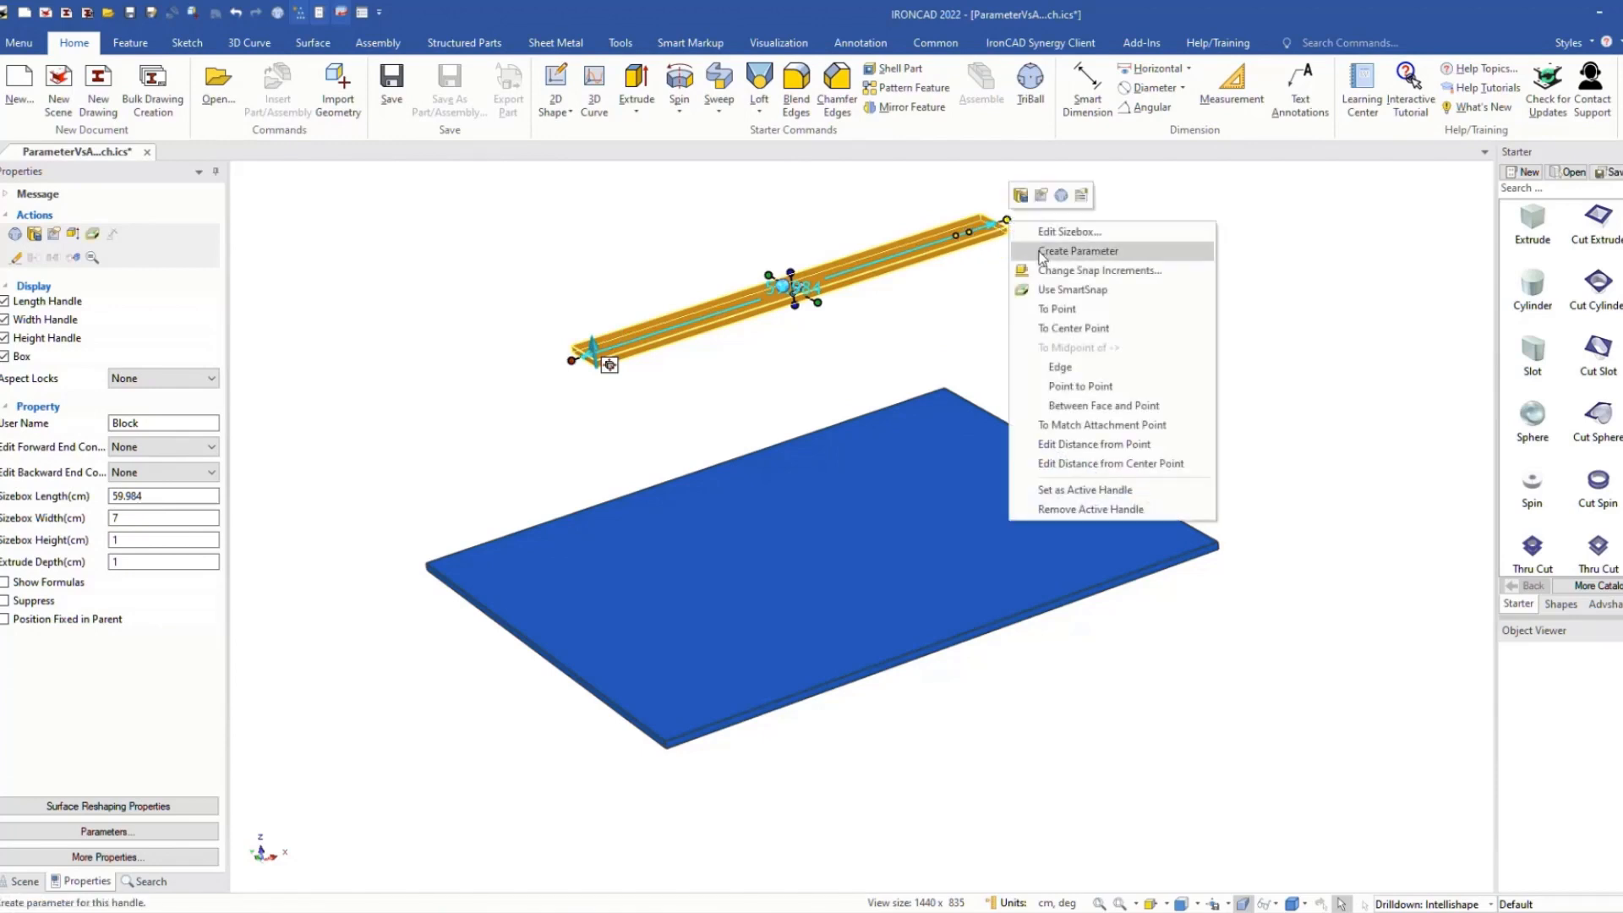
click(1068, 252)
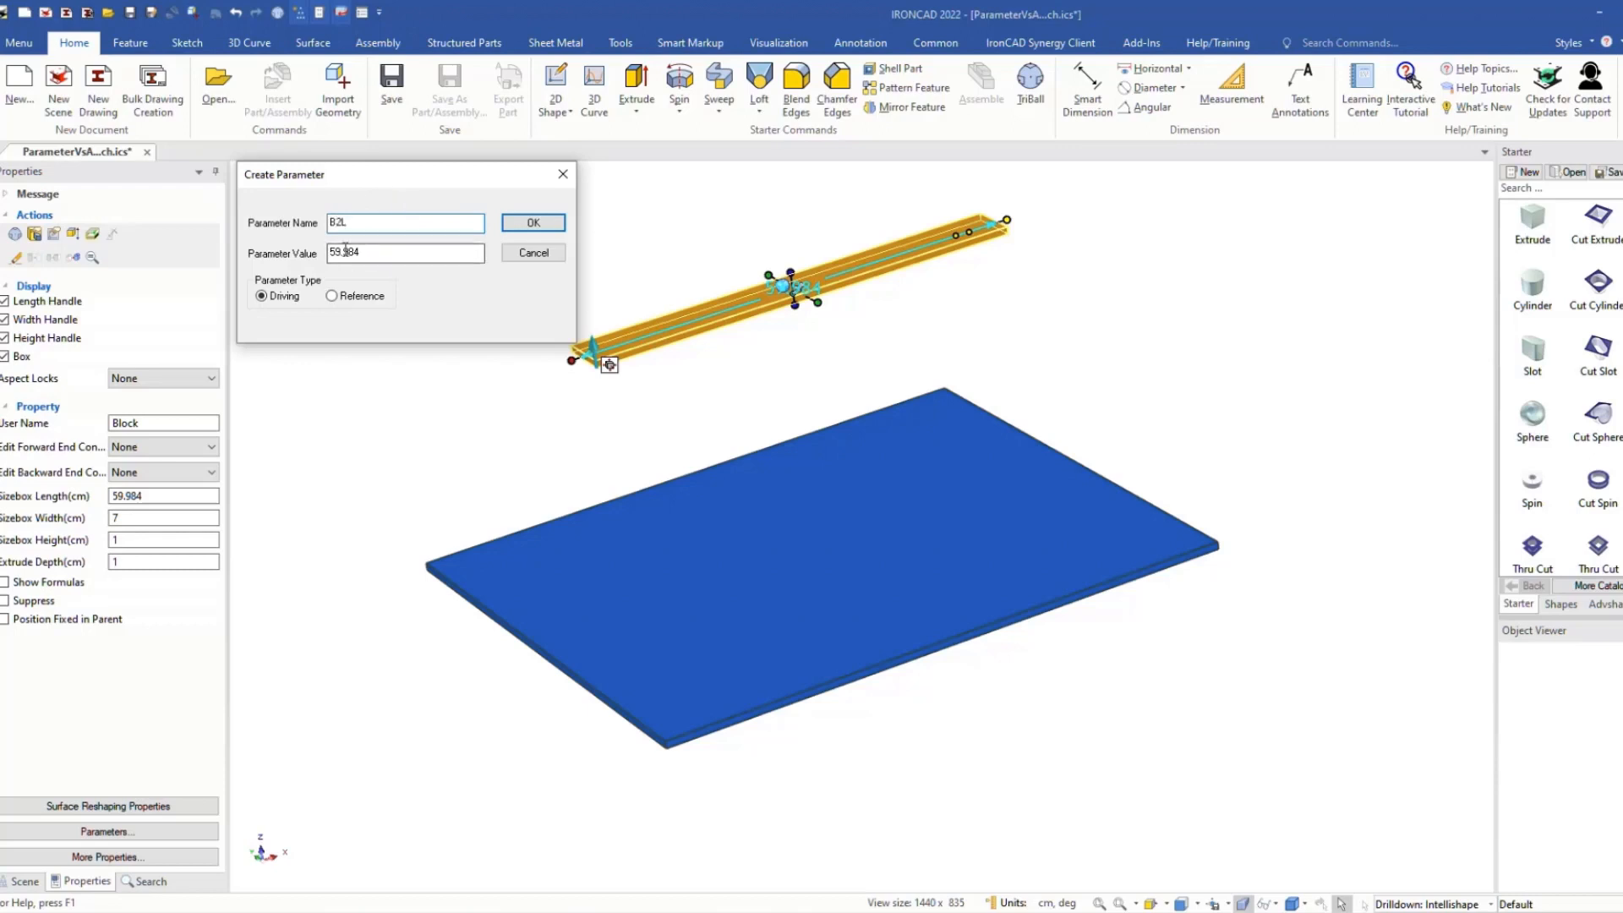
click(533, 222)
click(674, 311)
Step: Open the orange strip's part-level parameter table and add a user-defined length parameter named P2L
click(704, 307)
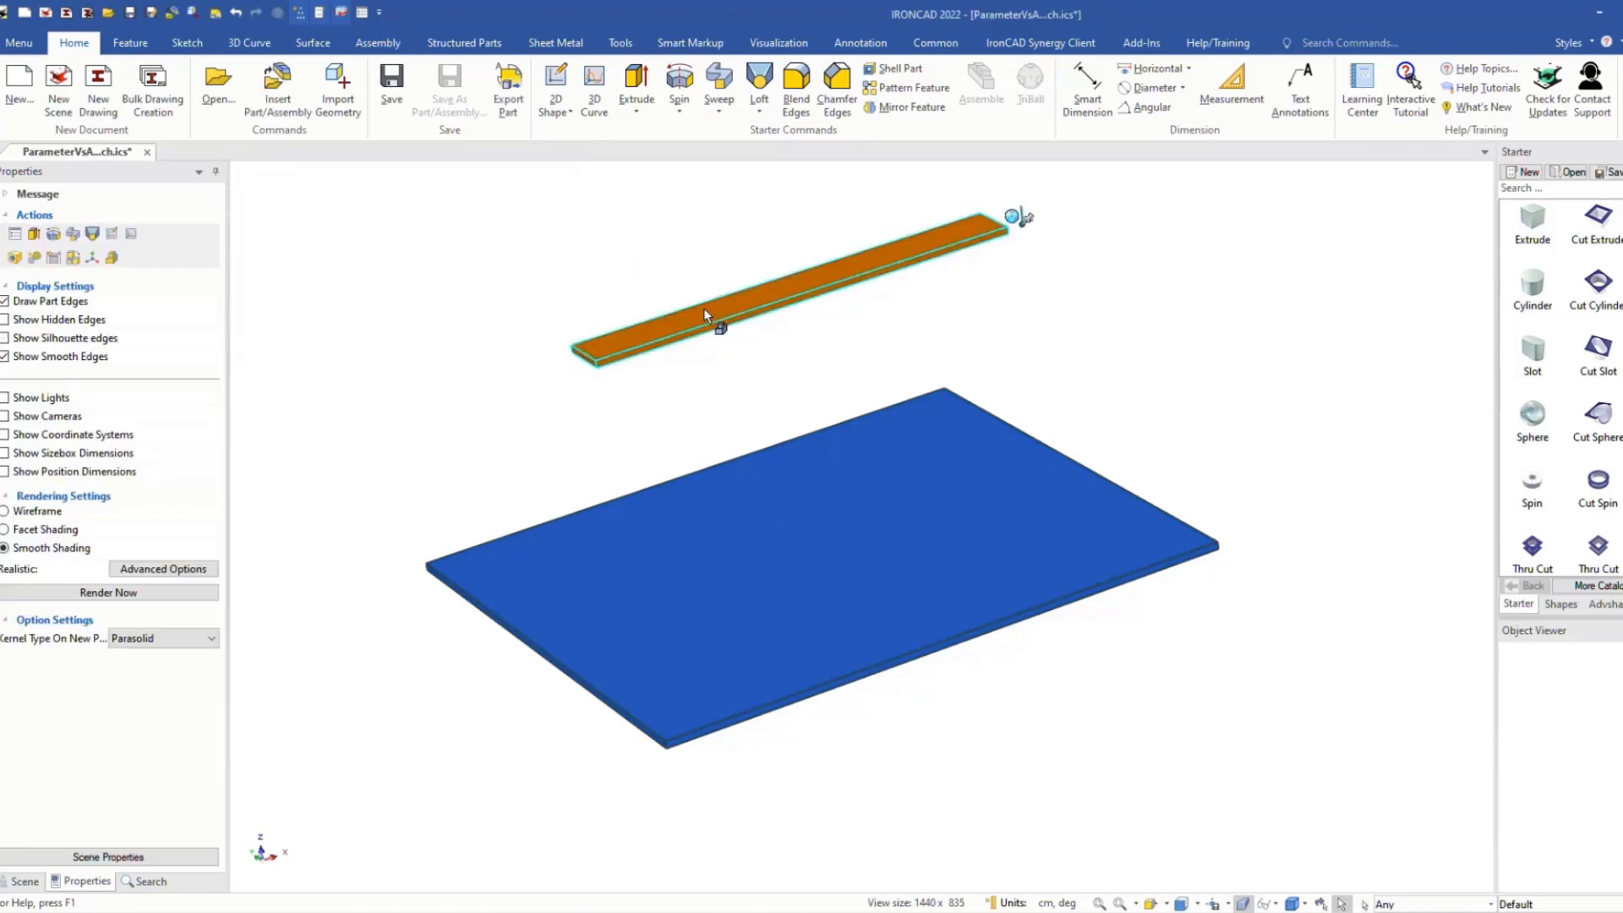
right_click(703, 308)
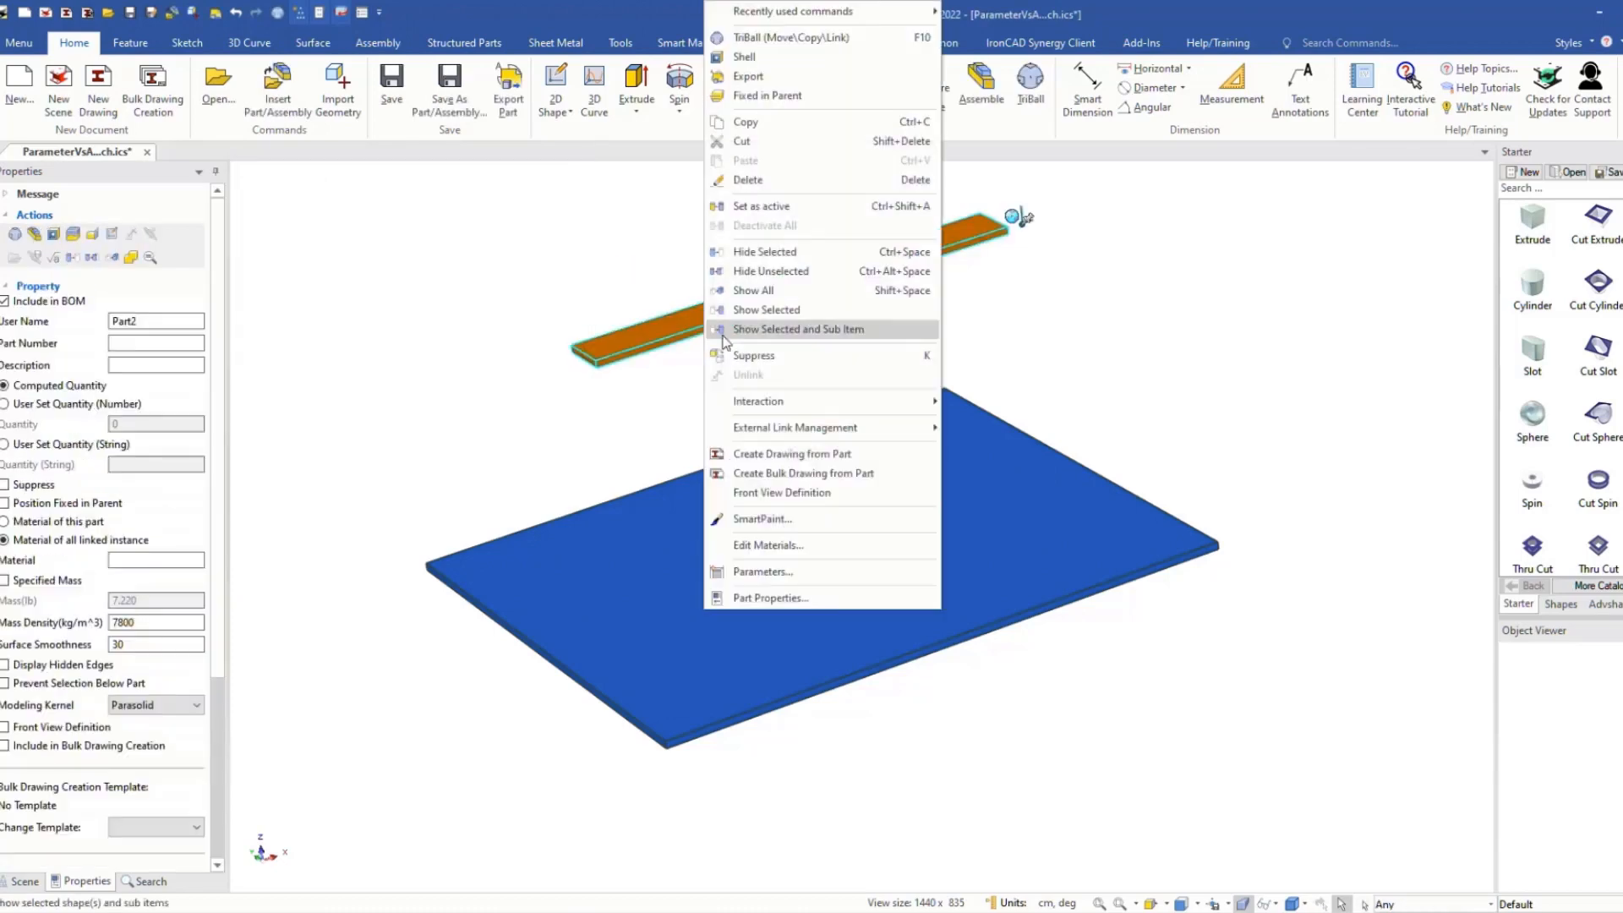
click(769, 596)
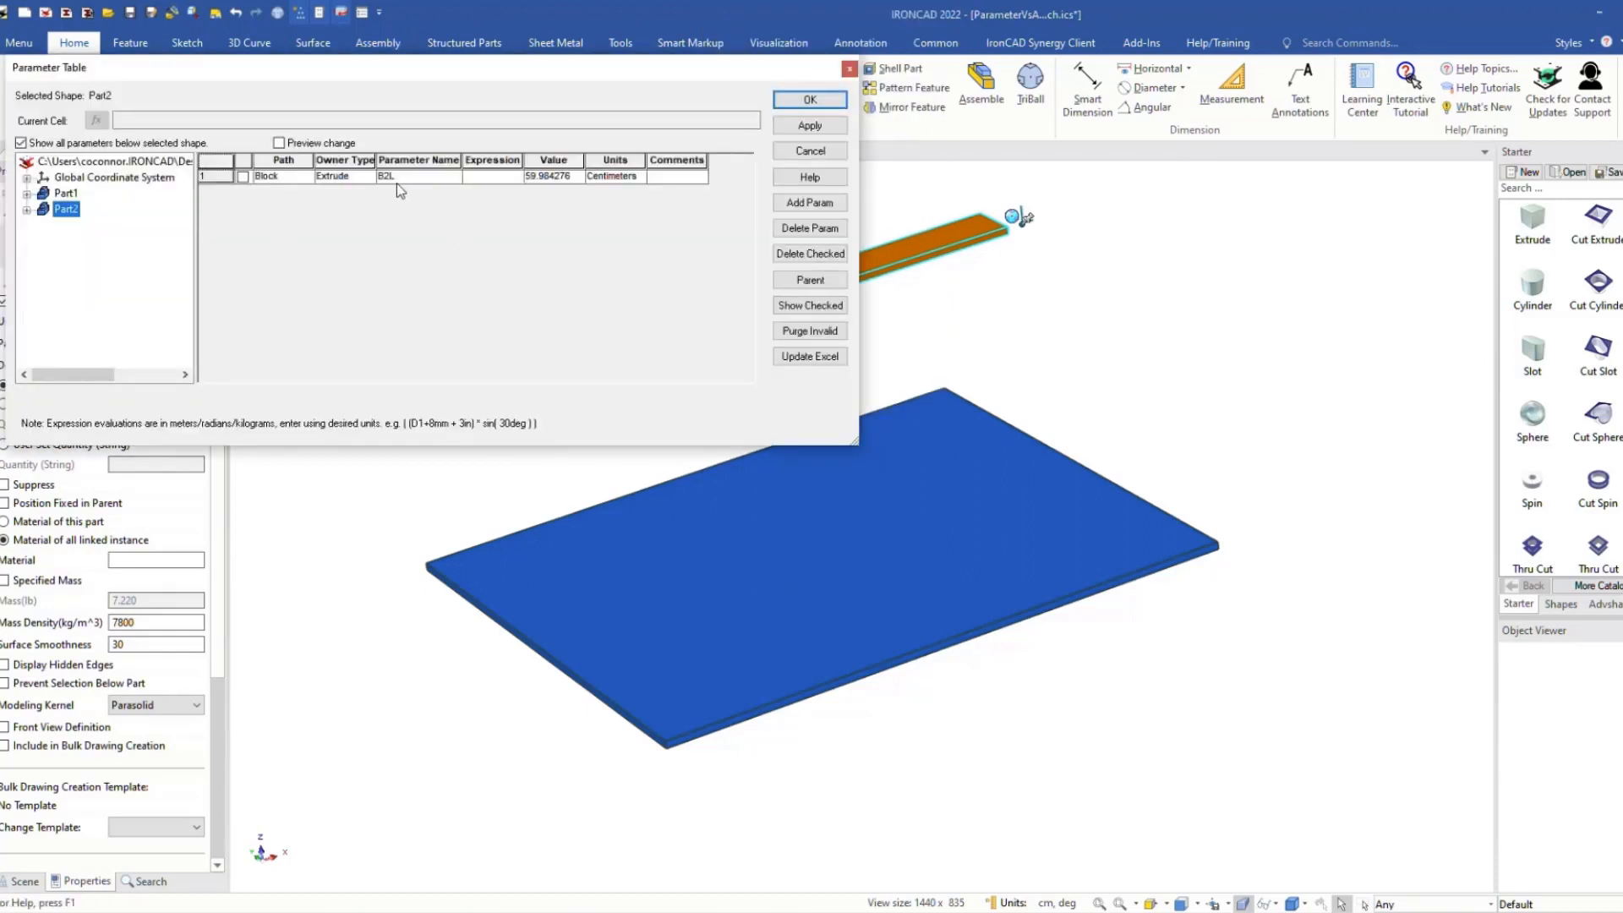
click(806, 205)
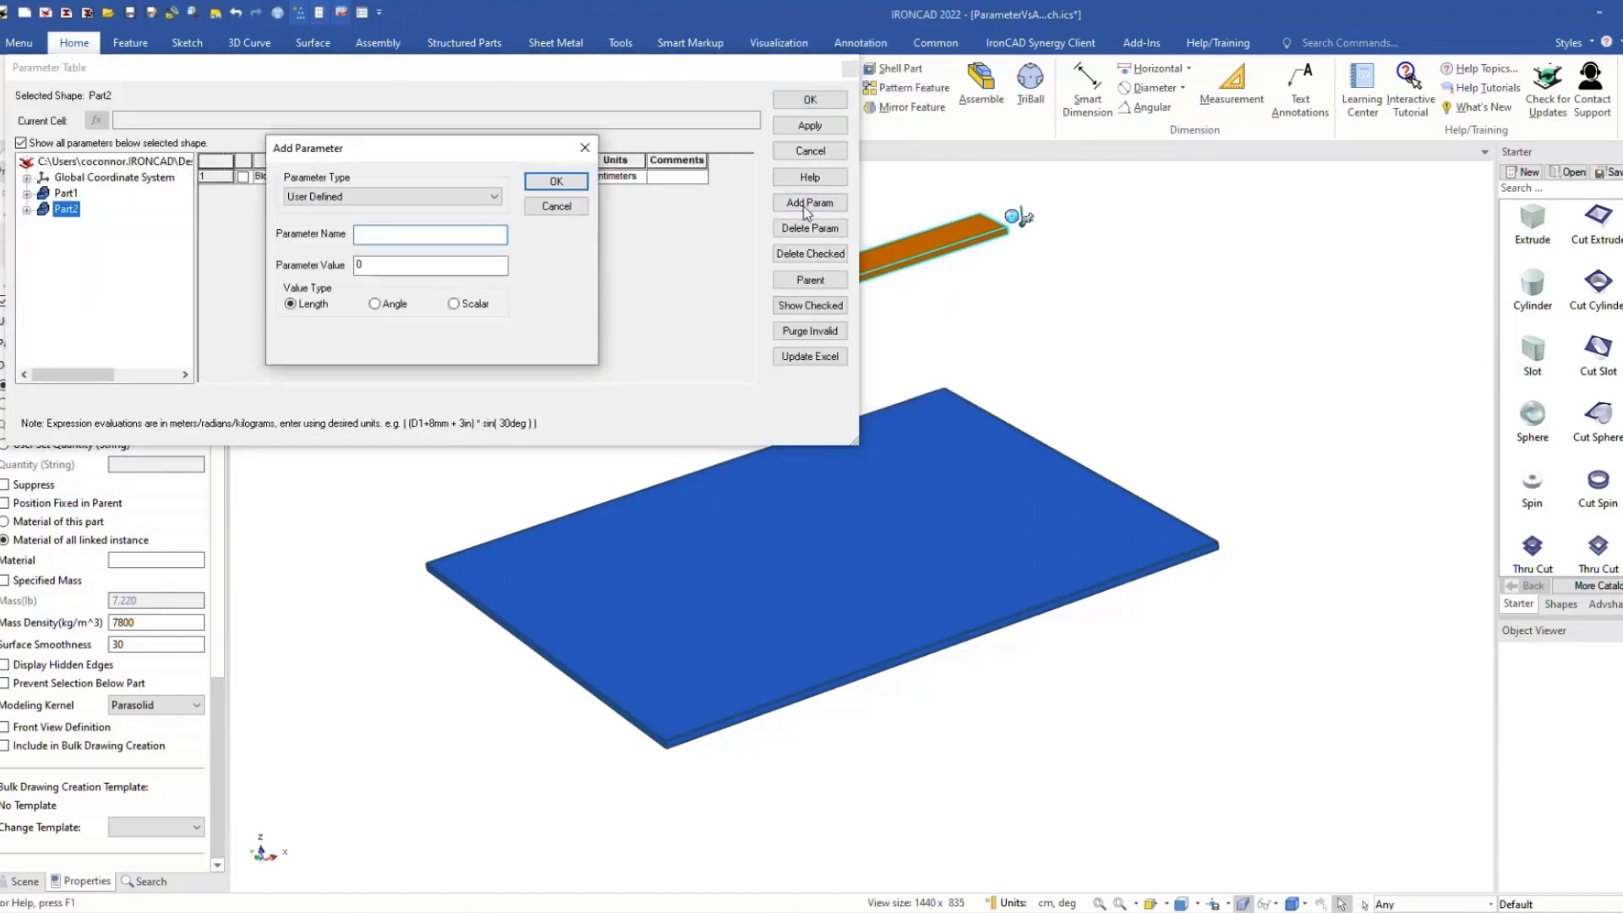
text(P)
text(P2)
click(557, 183)
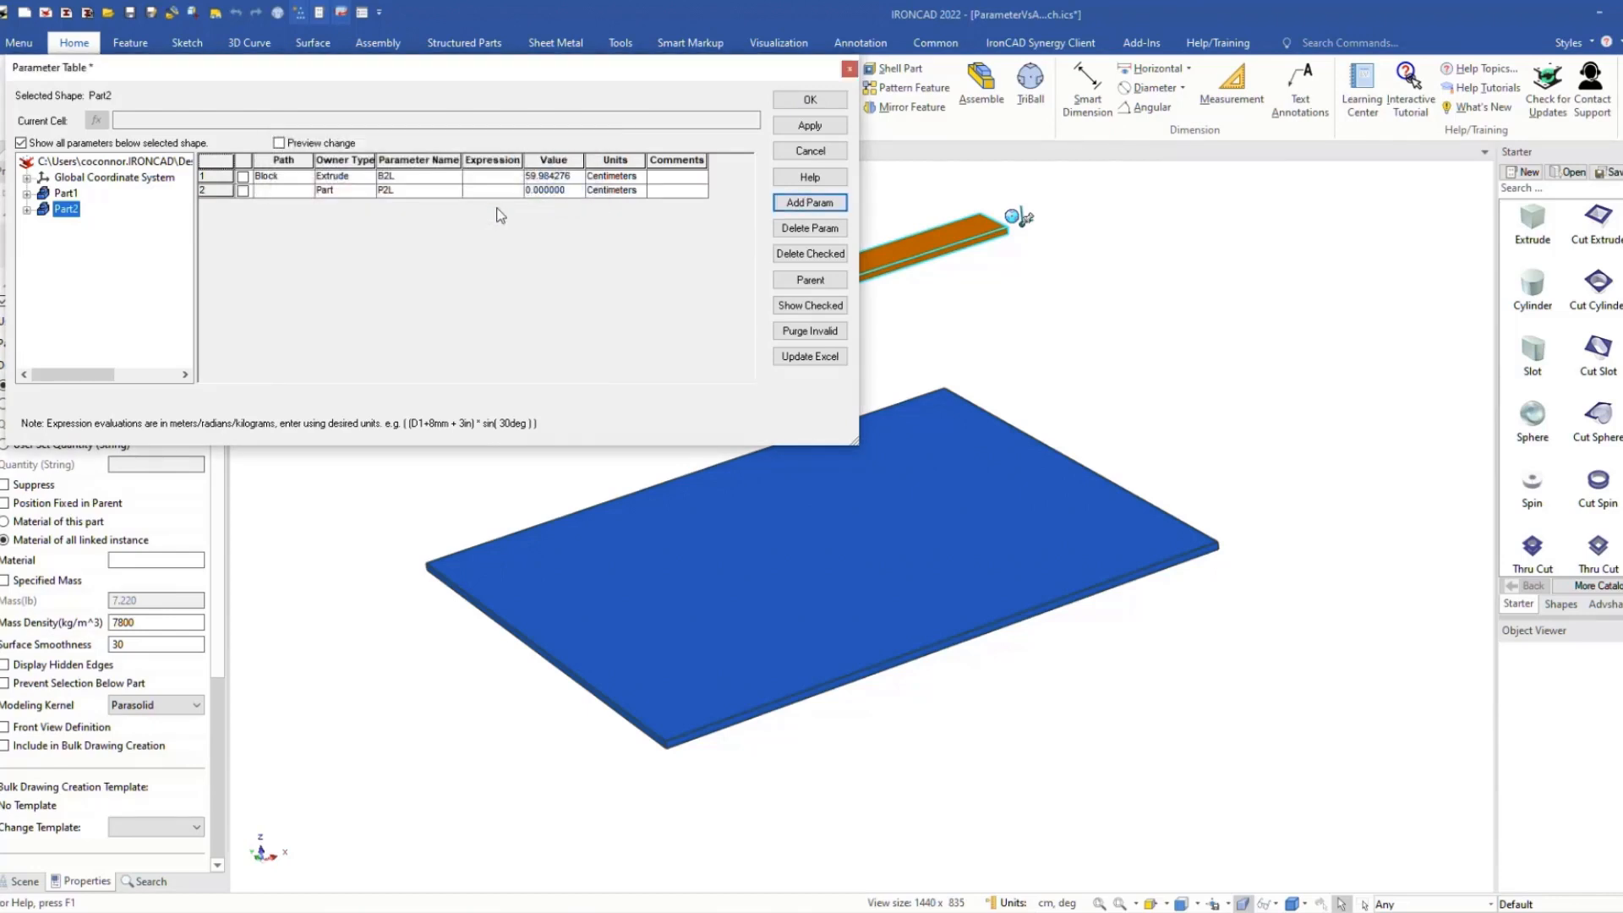
Step: Set P2L to 30 cm, drive B2L with the expression P2L, and apply the changes to the strip
click(566, 191)
click(568, 191)
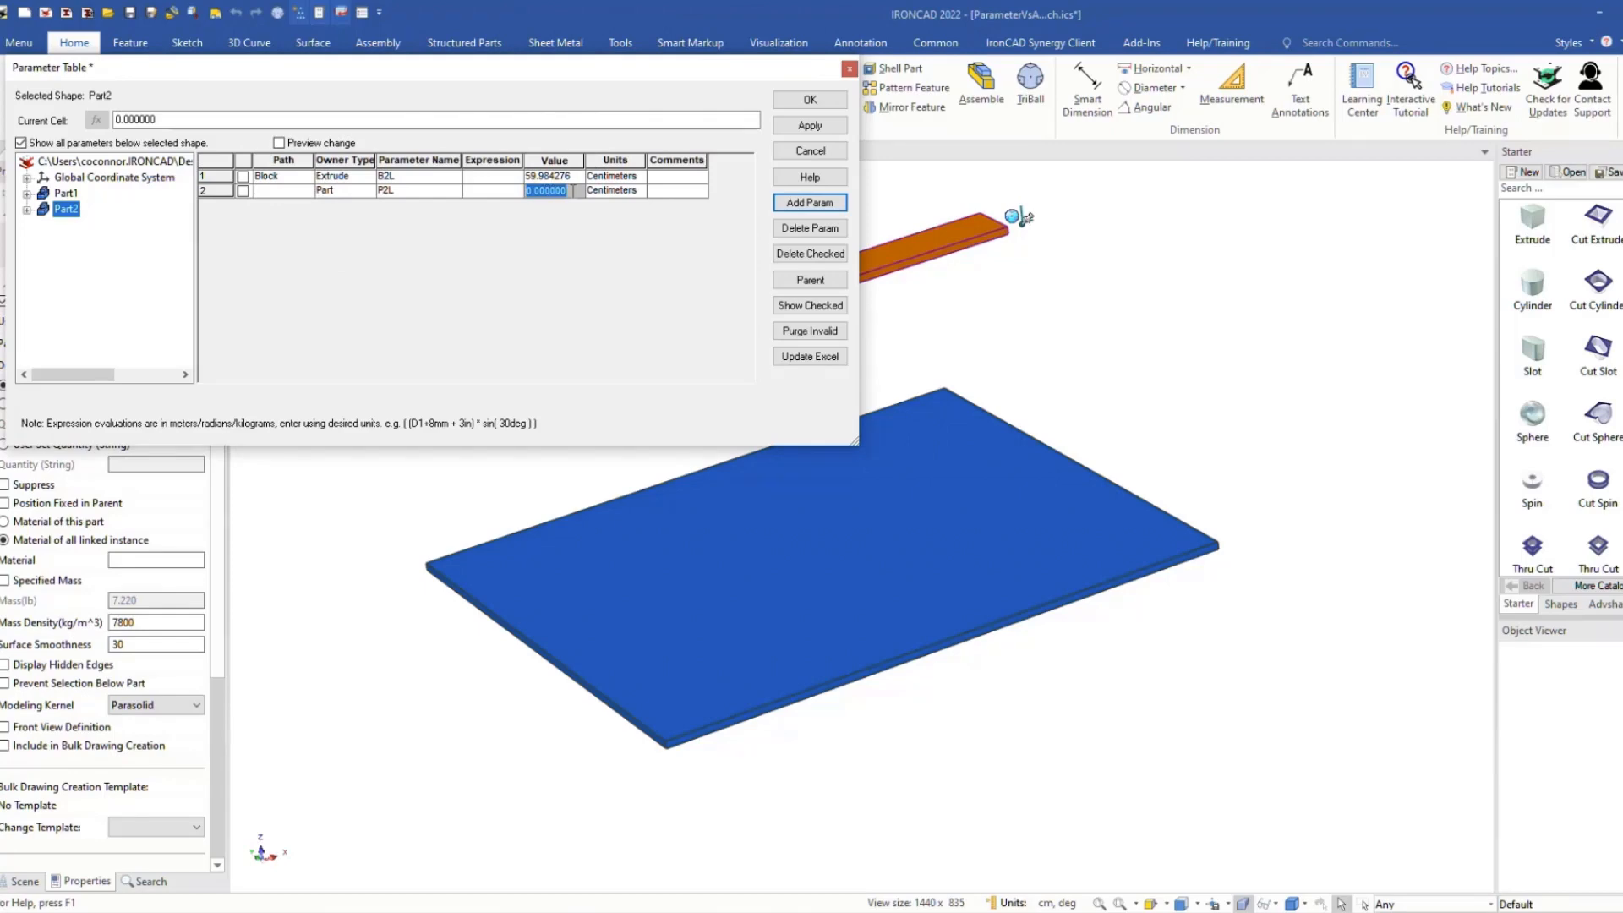
text(30)
click(498, 176)
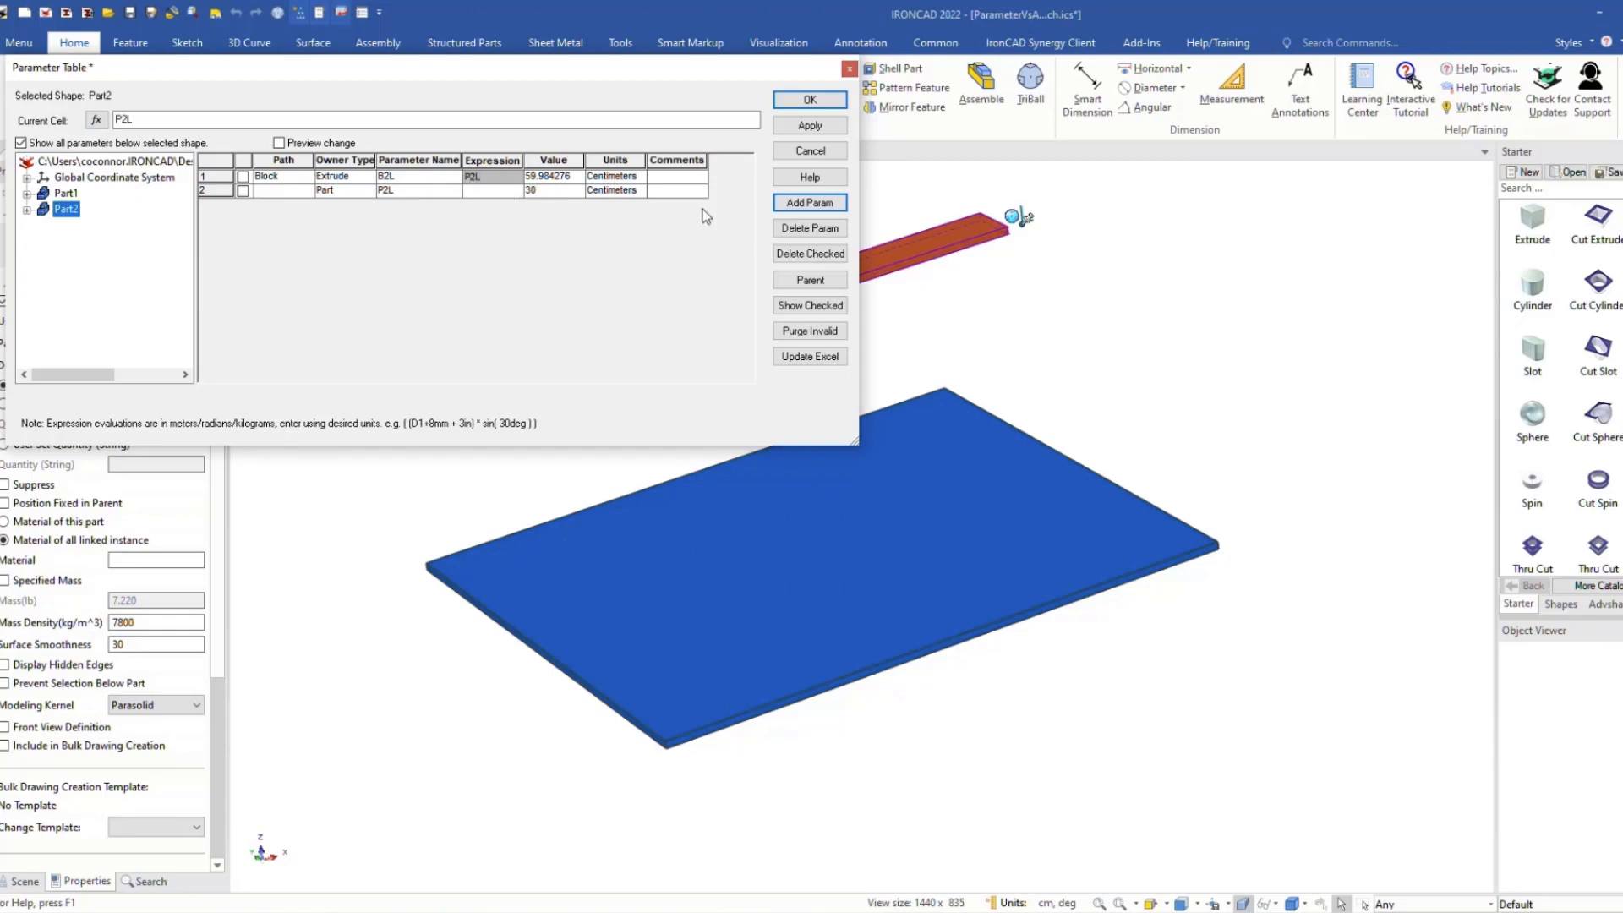
click(808, 125)
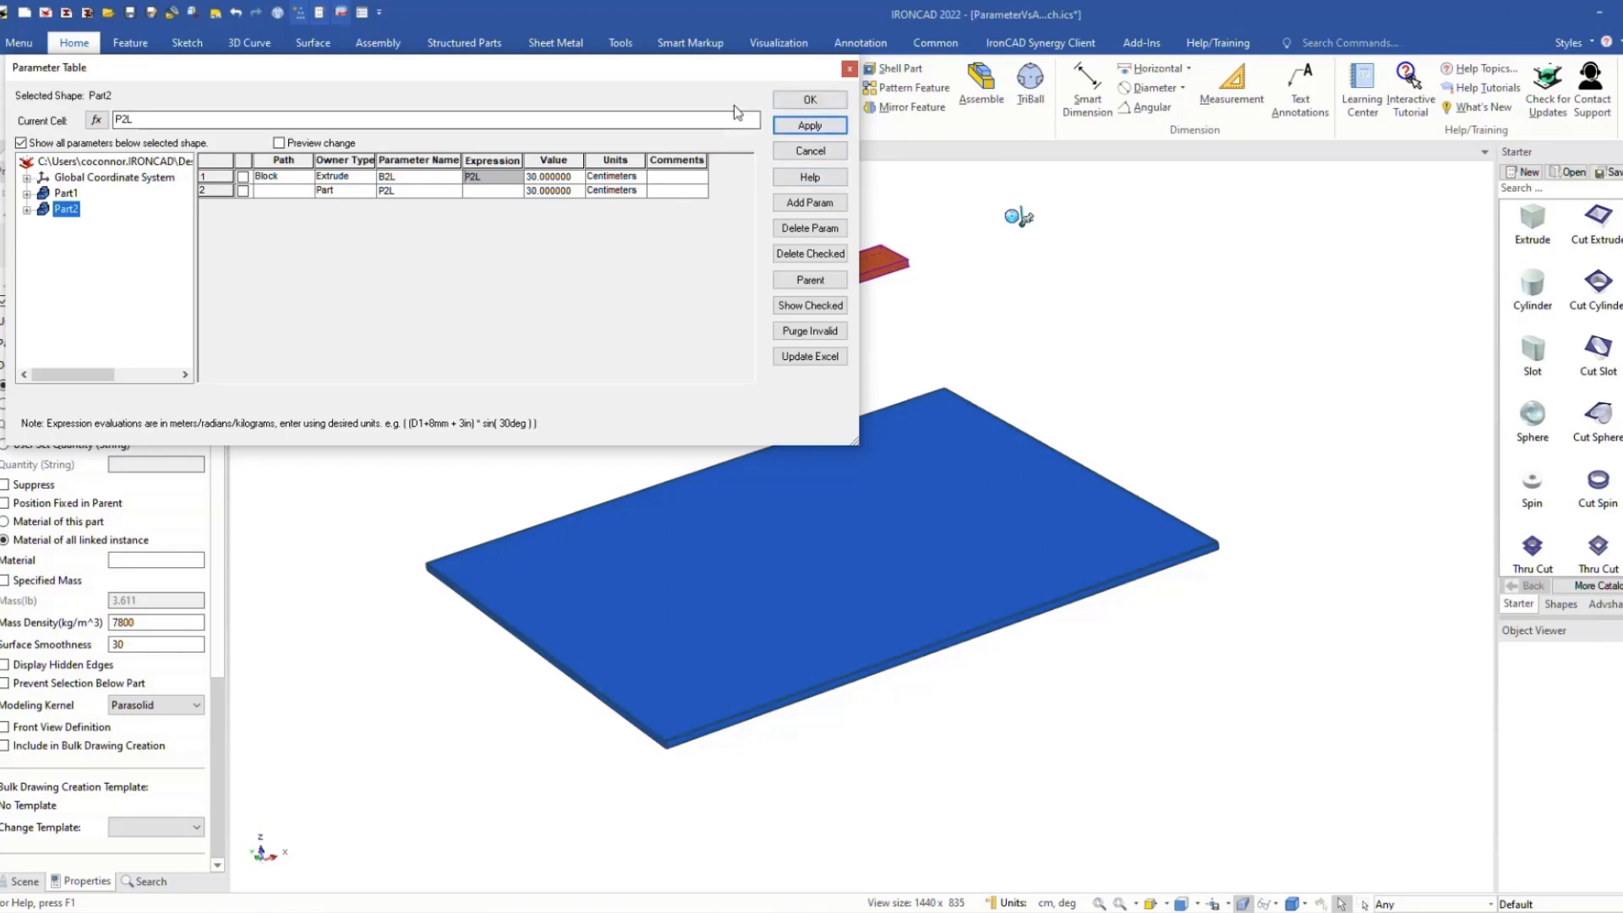
click(808, 102)
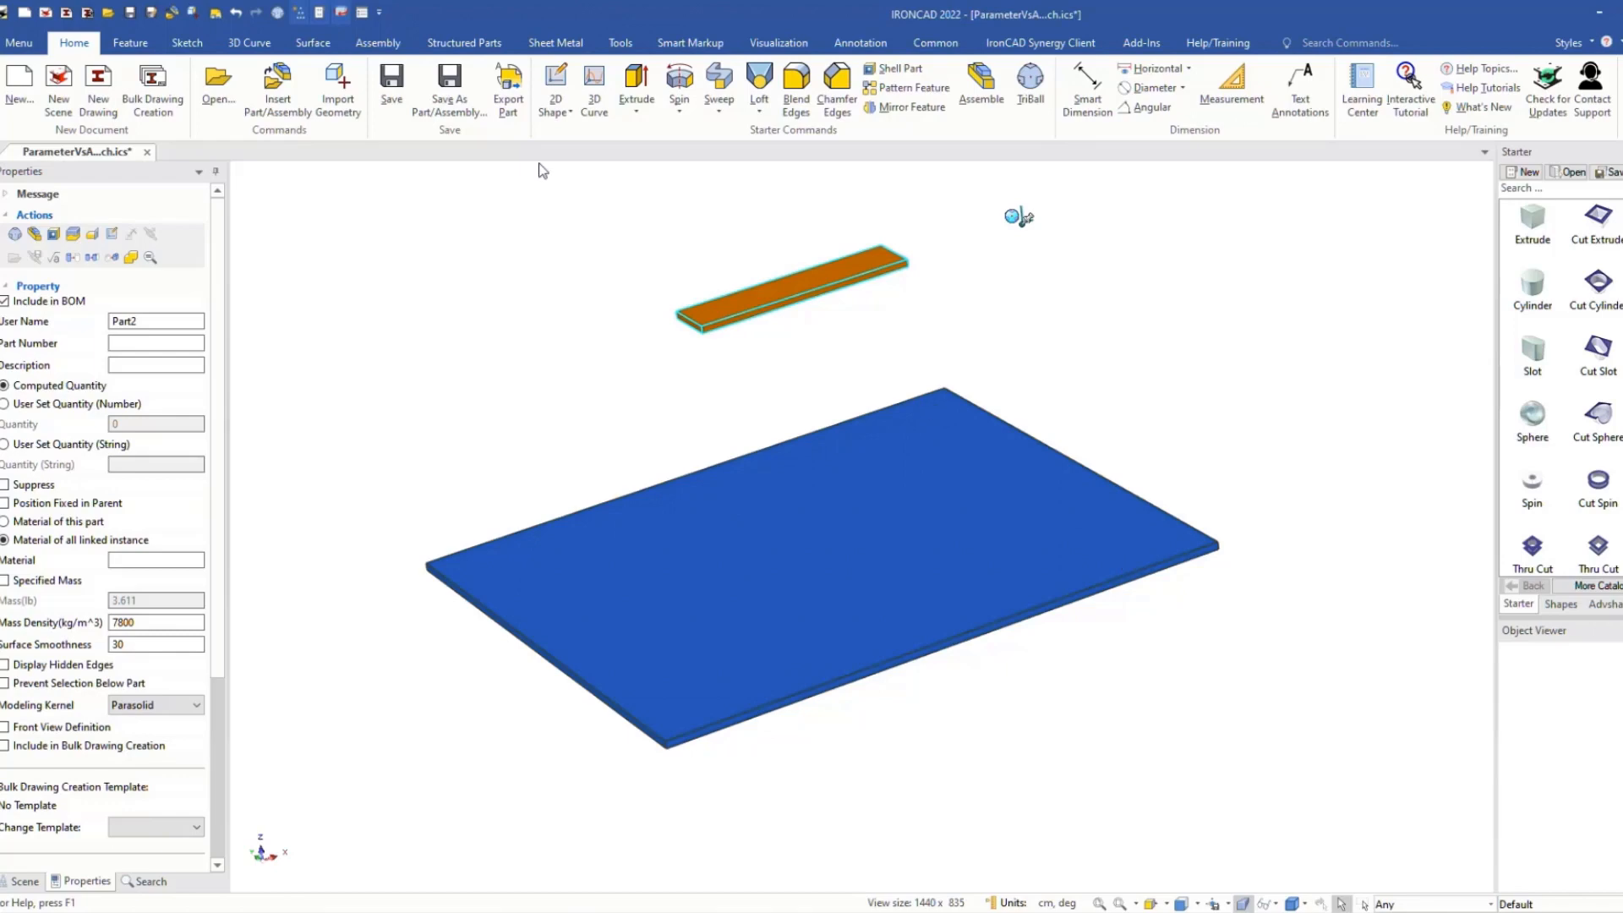
Step: Constrain the orange strip's lower front corner point to coincide with the blue plate's upper front corner point
click(378, 44)
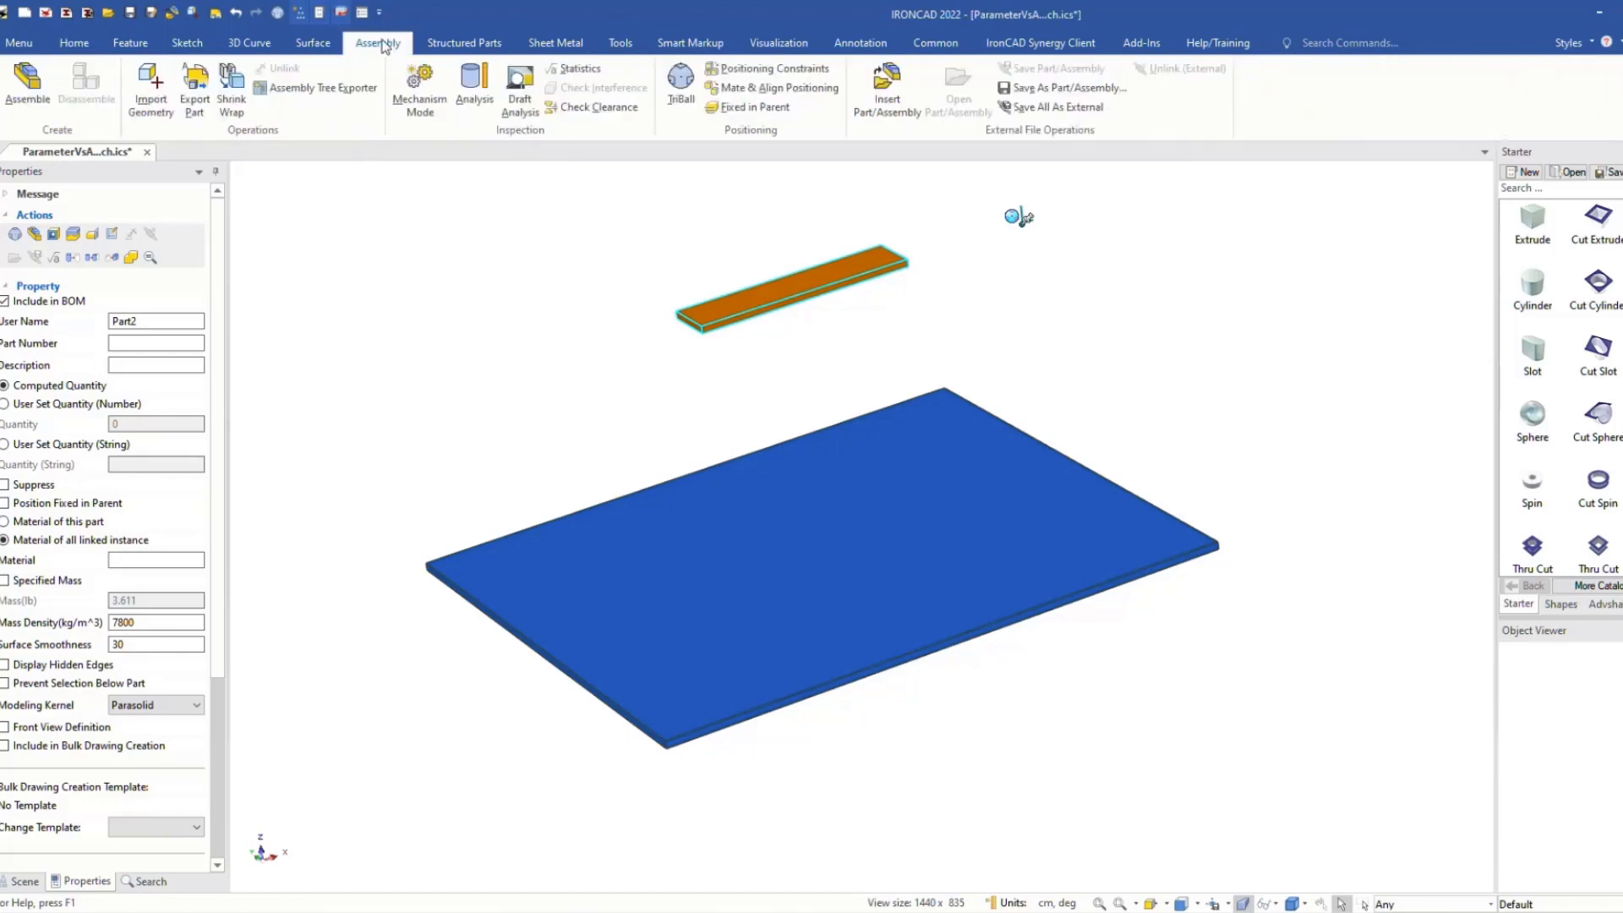
click(748, 76)
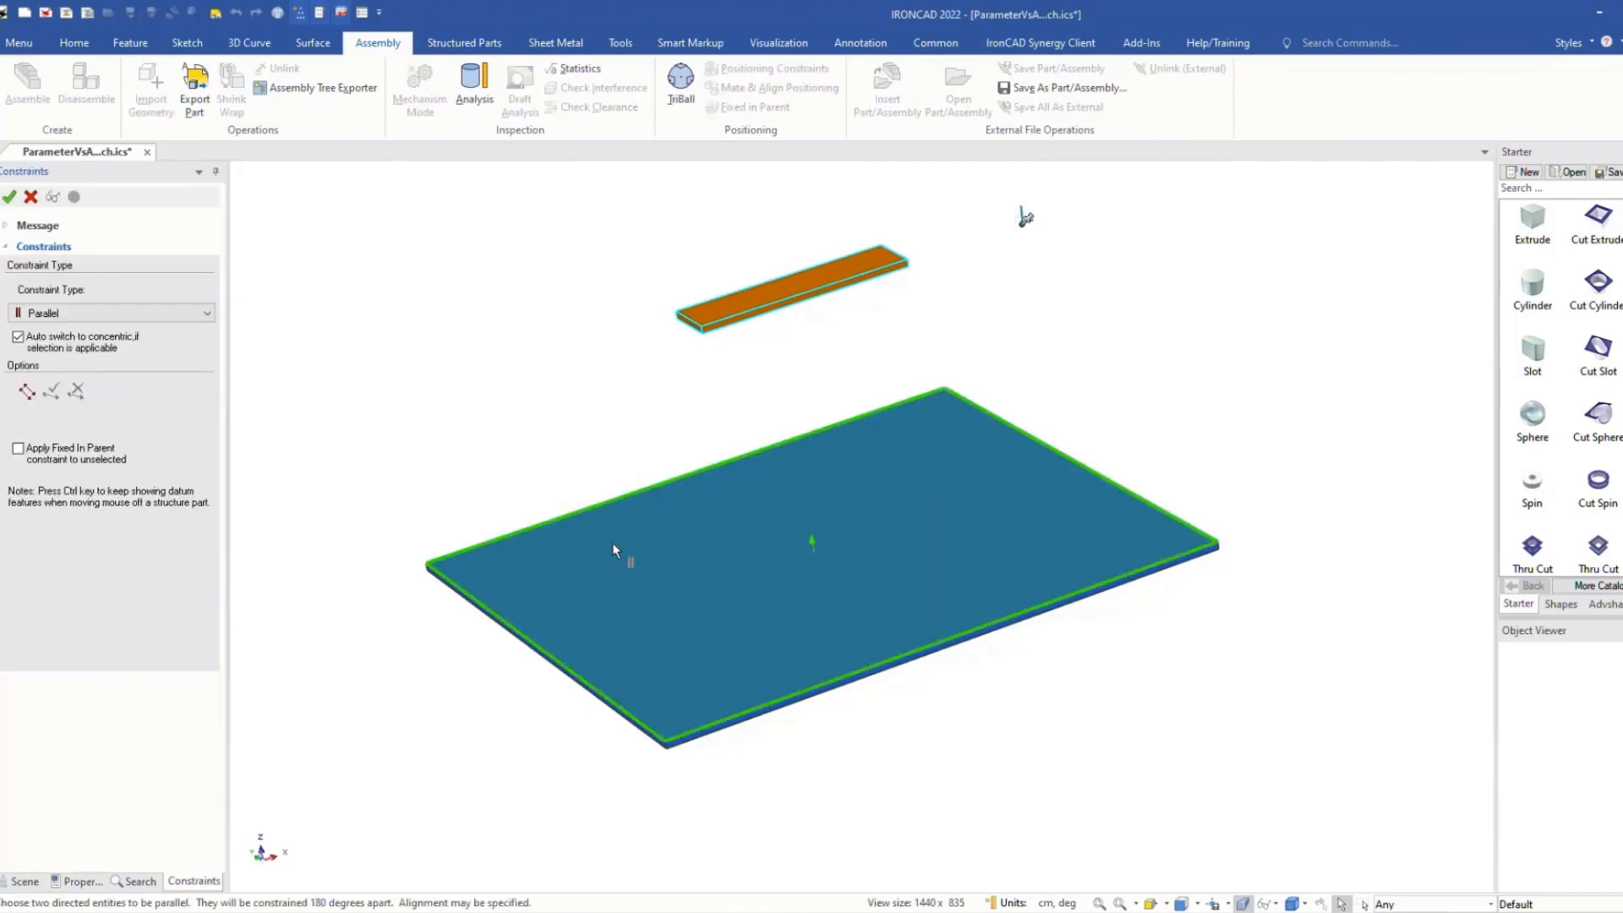
click(701, 334)
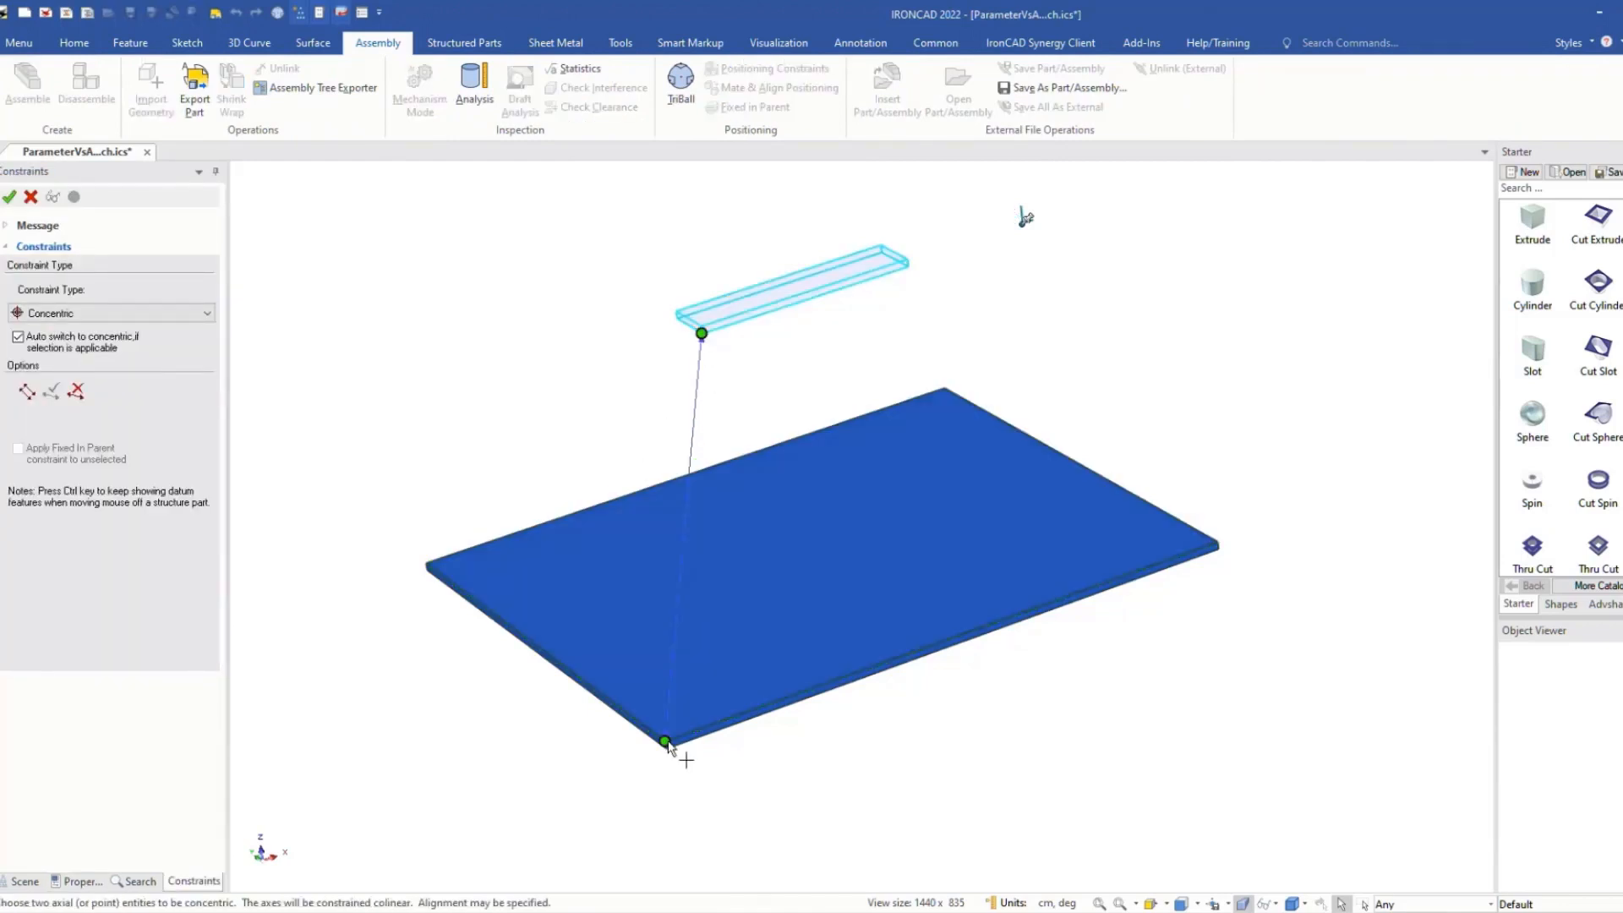
click(666, 742)
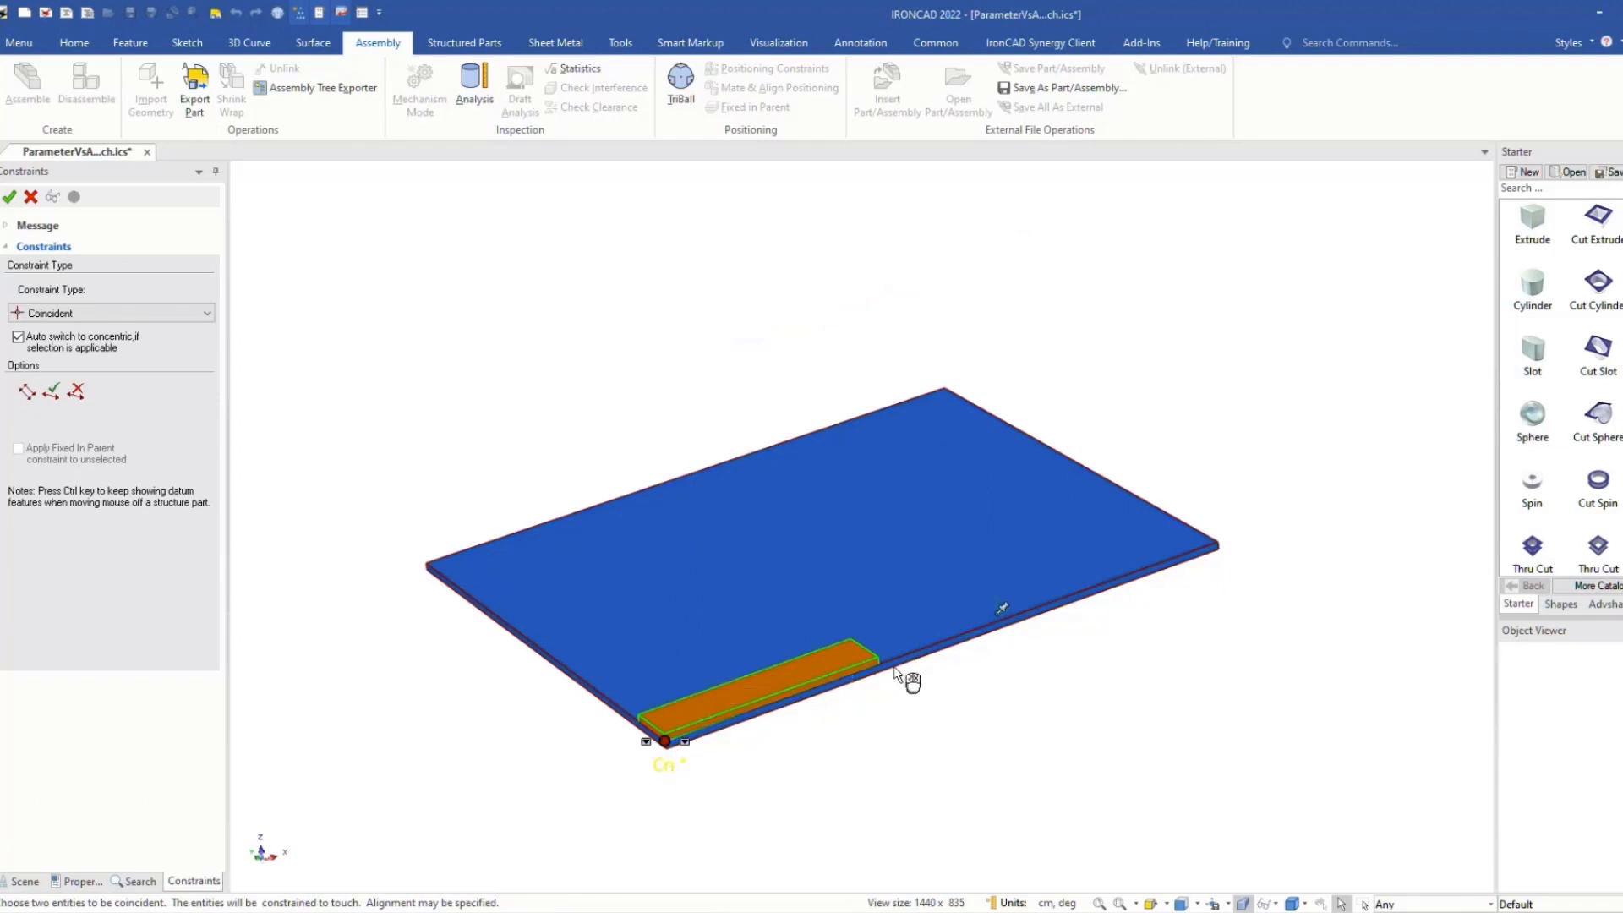
Step: Accept the corner constraint and use the TriBall to place one linked copy of the orange strip near the plate's rear edge
click(9, 197)
click(544, 499)
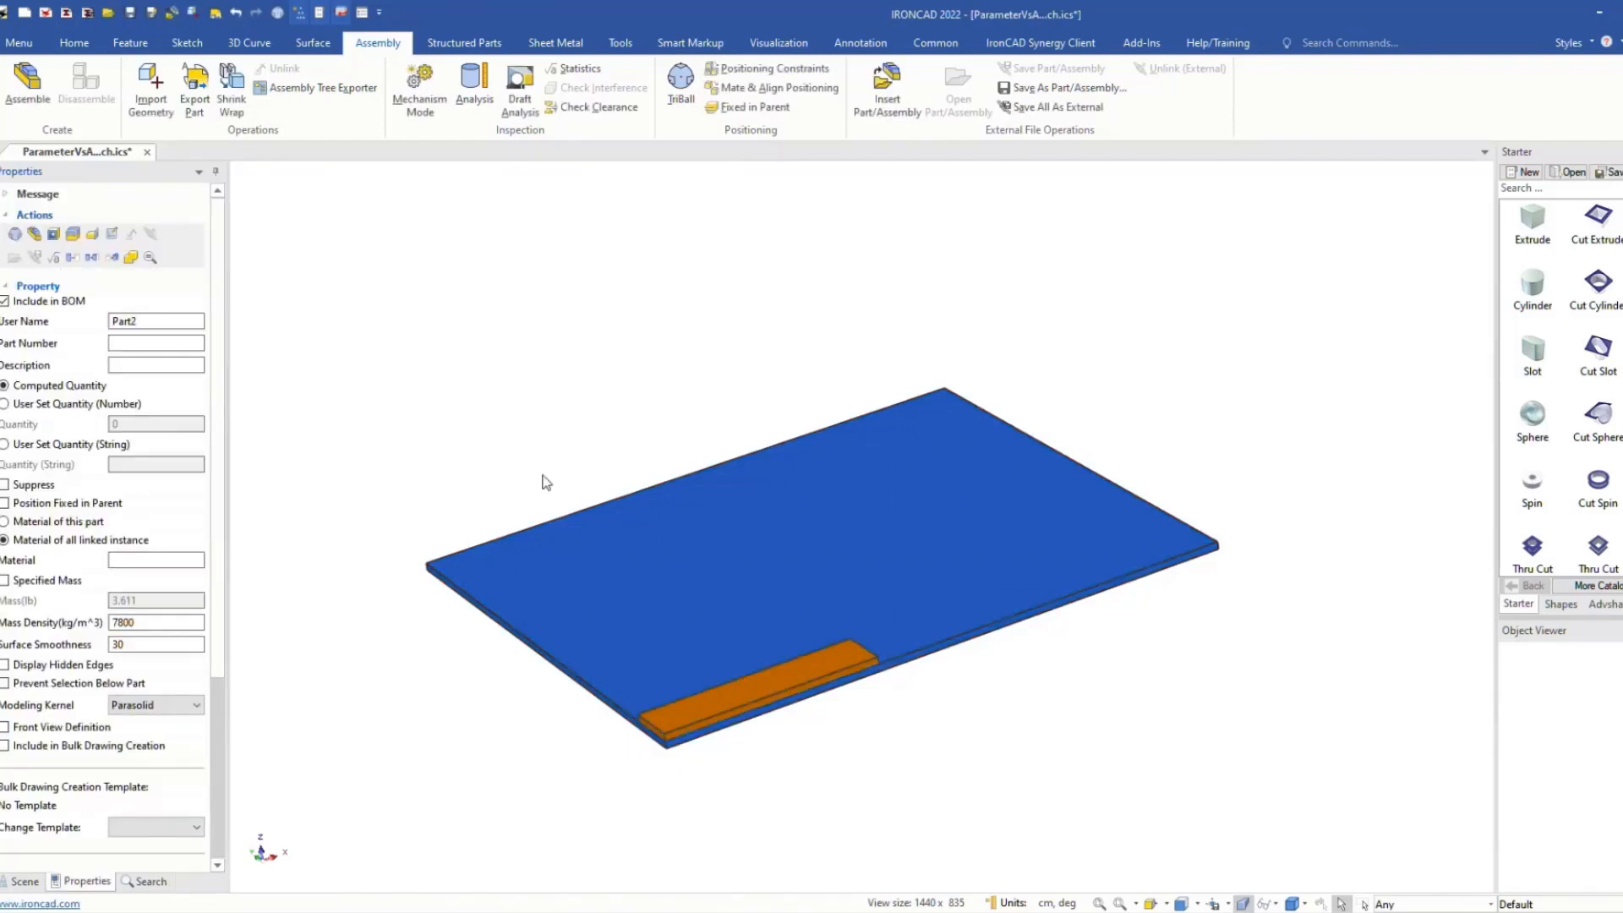
click(722, 704)
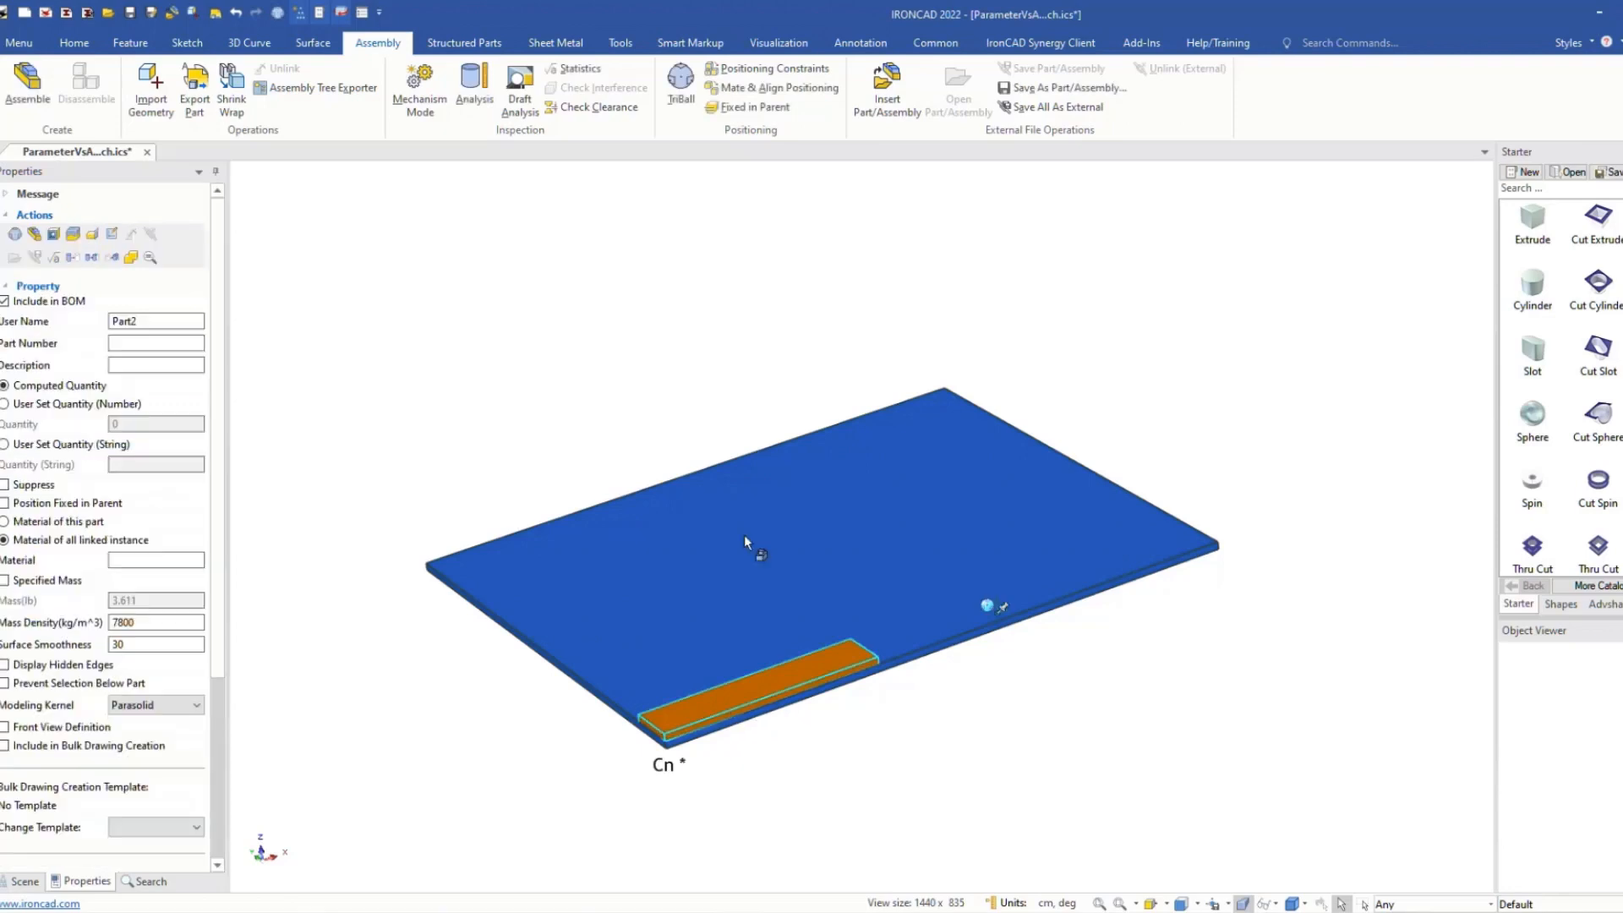
key(F10)
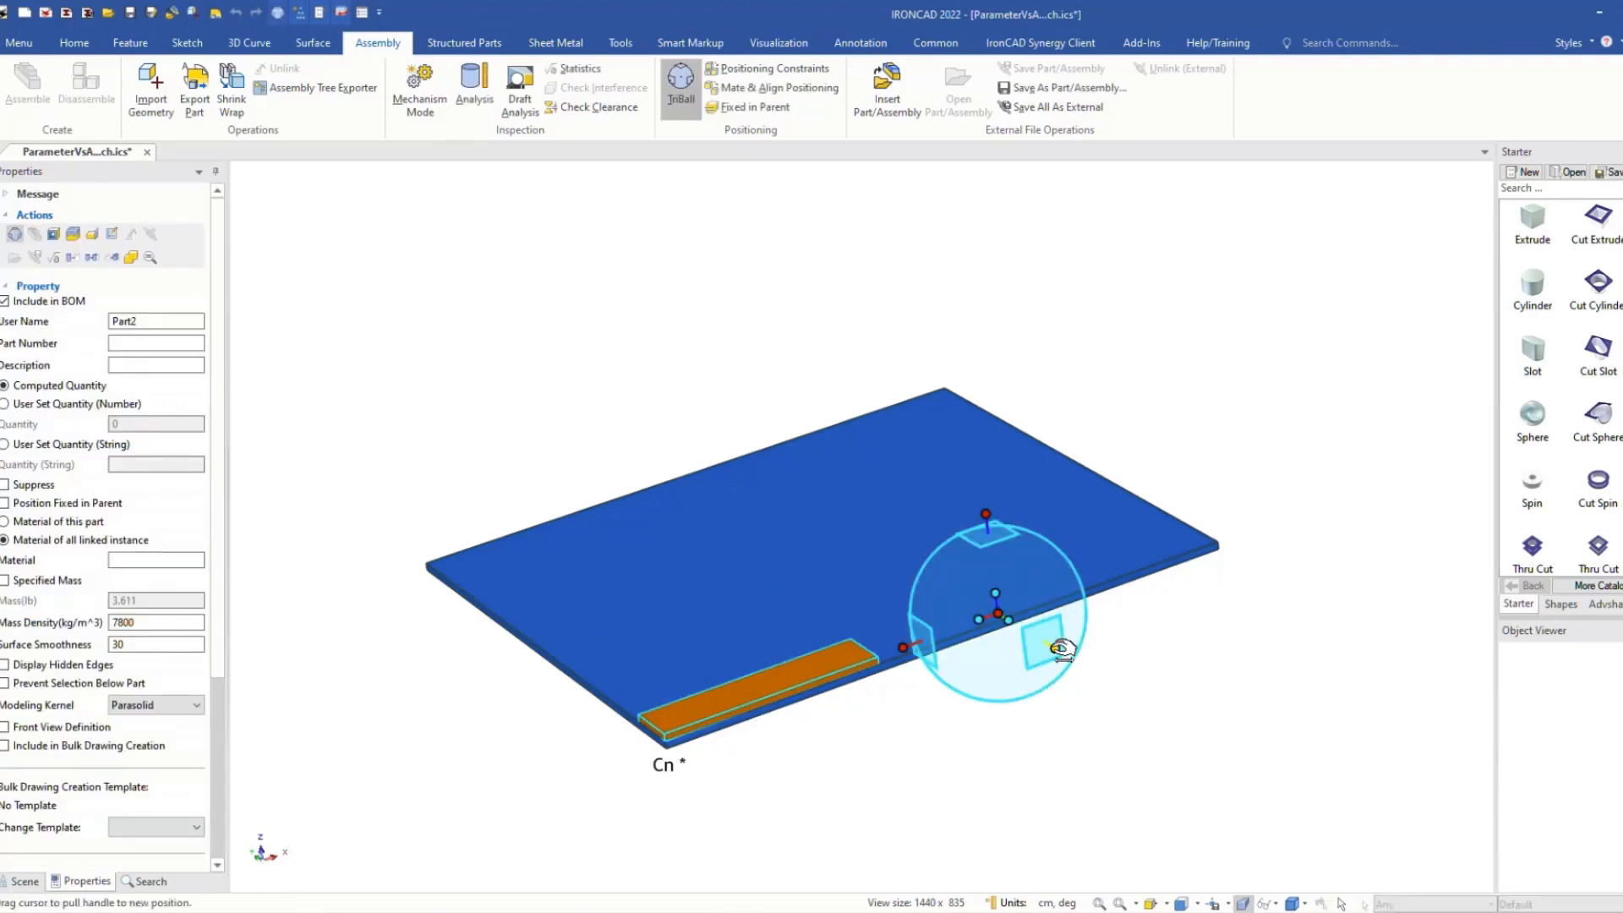
right_drag(1057, 648, 874, 535)
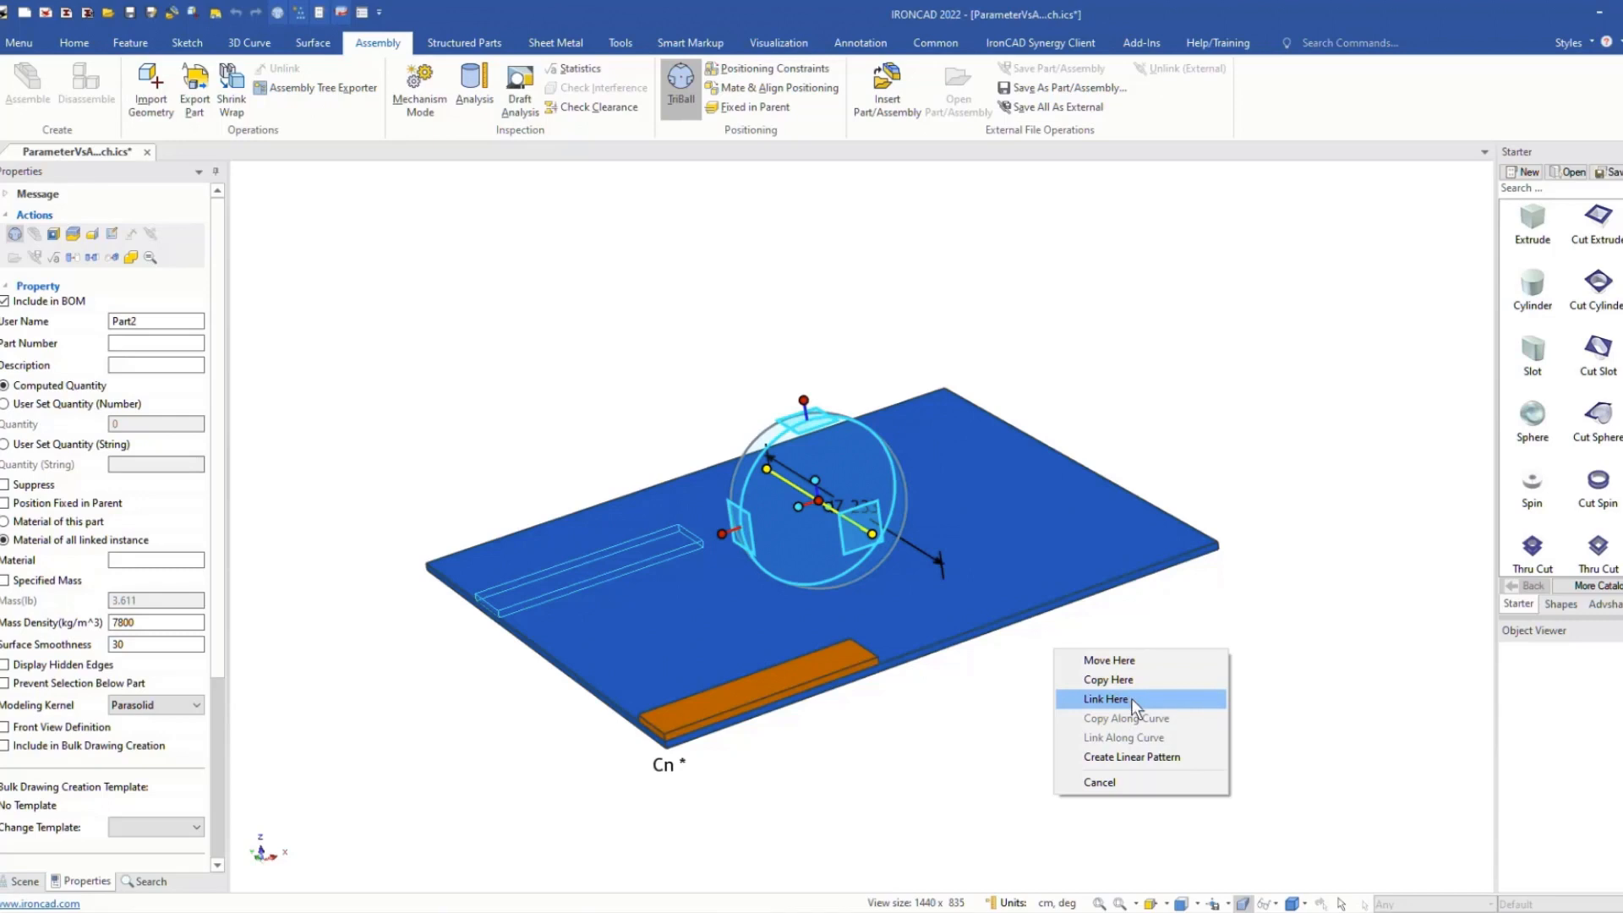
click(1131, 698)
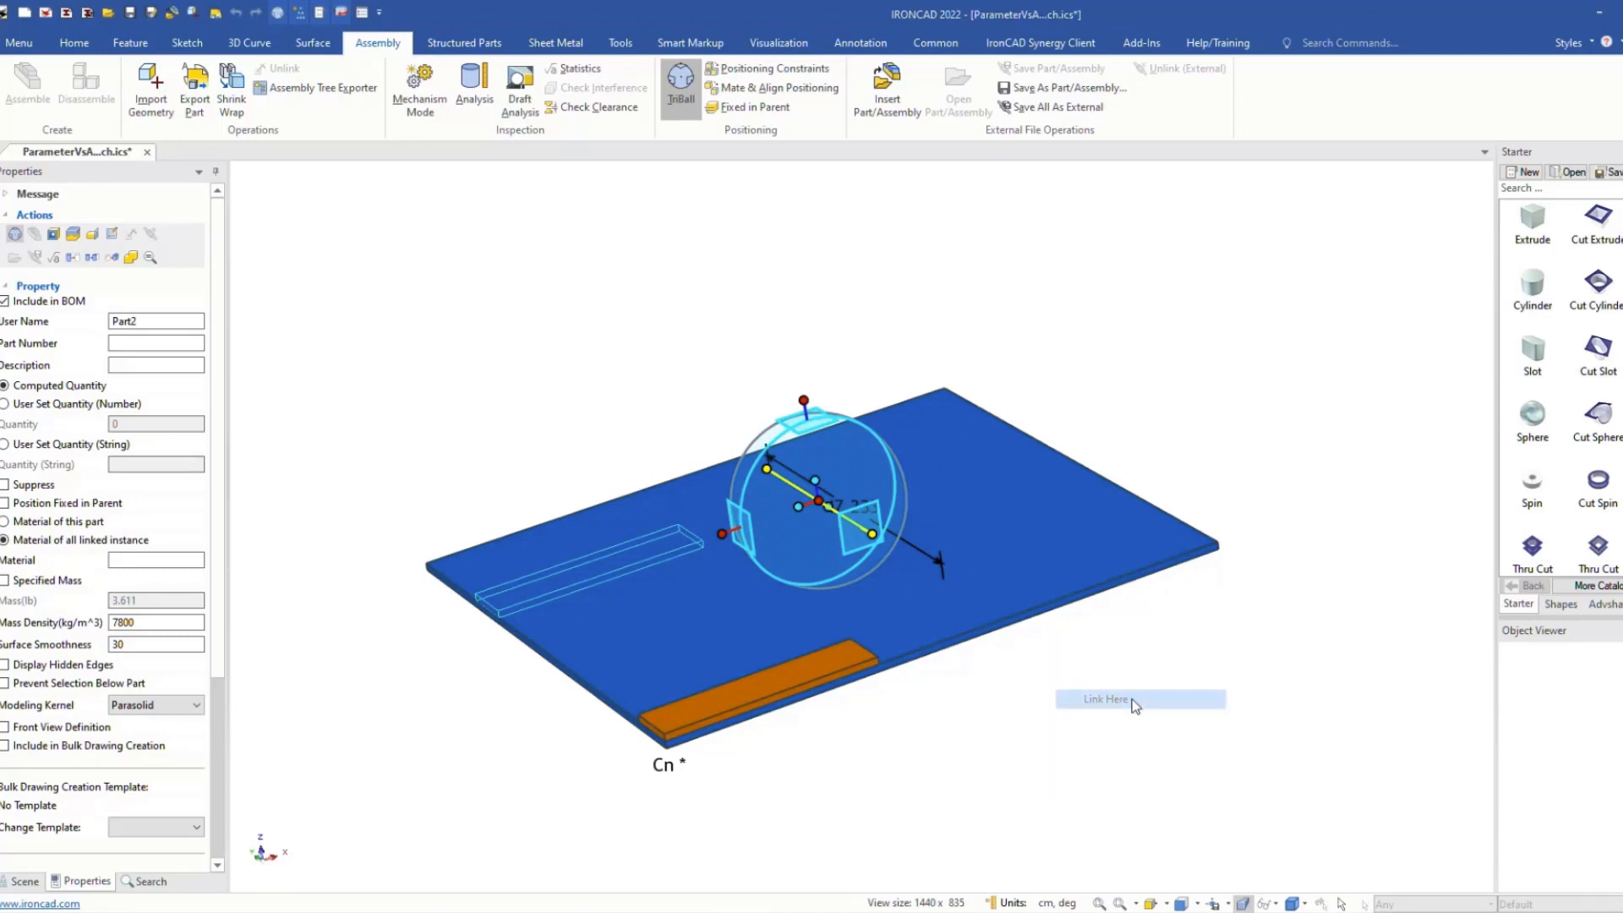
click(402, 194)
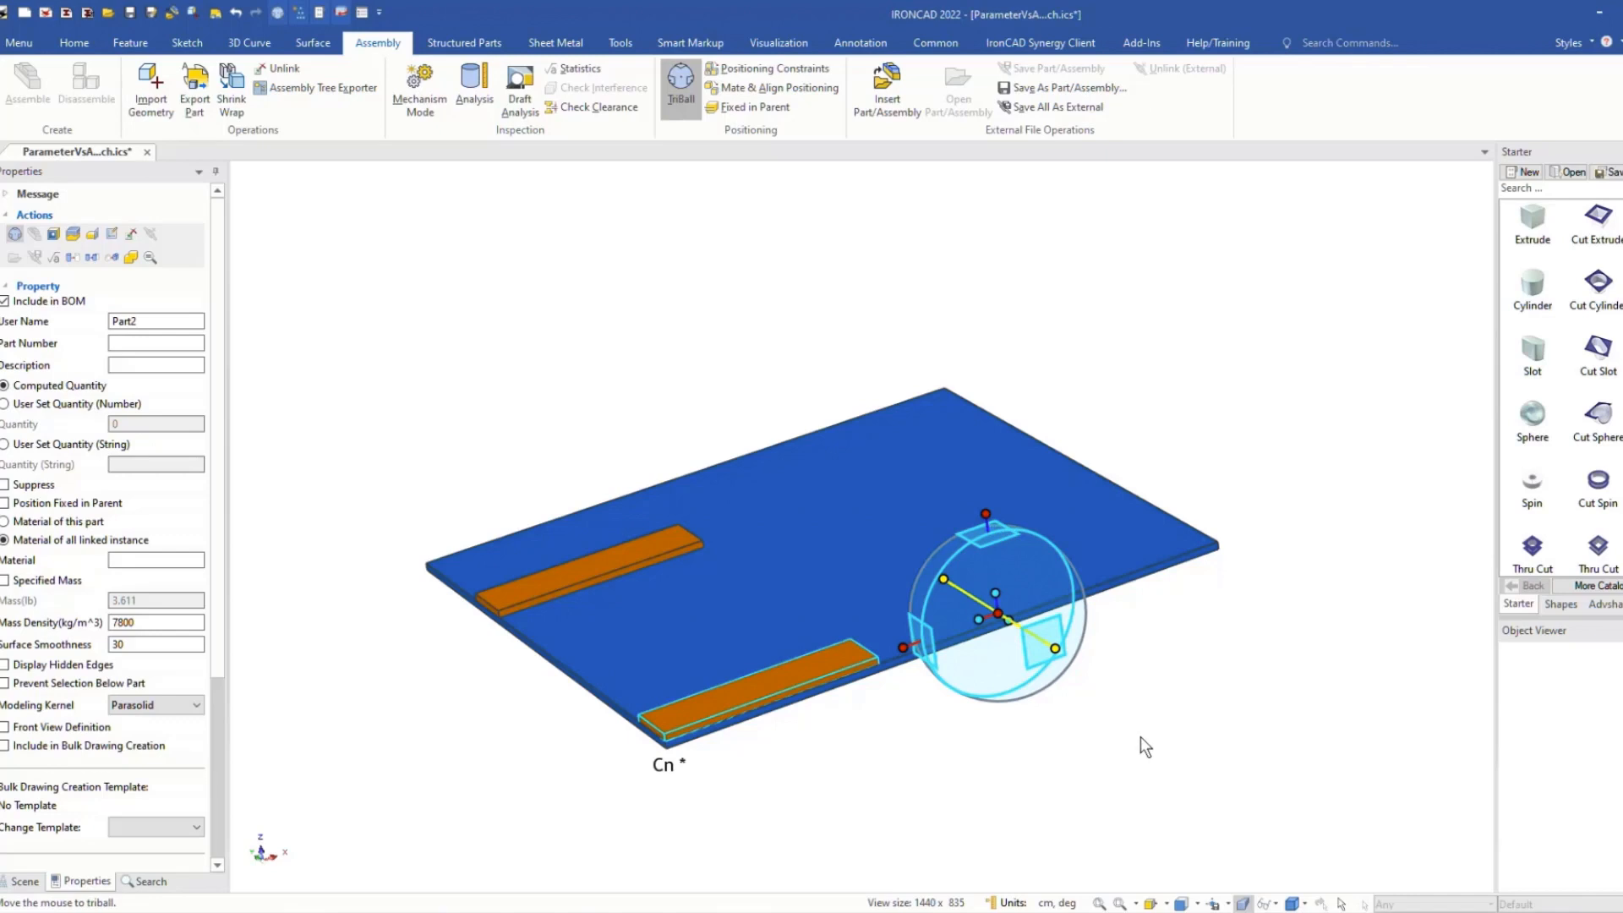
Step: Create one independent copy of the original strip rotated 90° about the TriBall's vertical axis
click(987, 517)
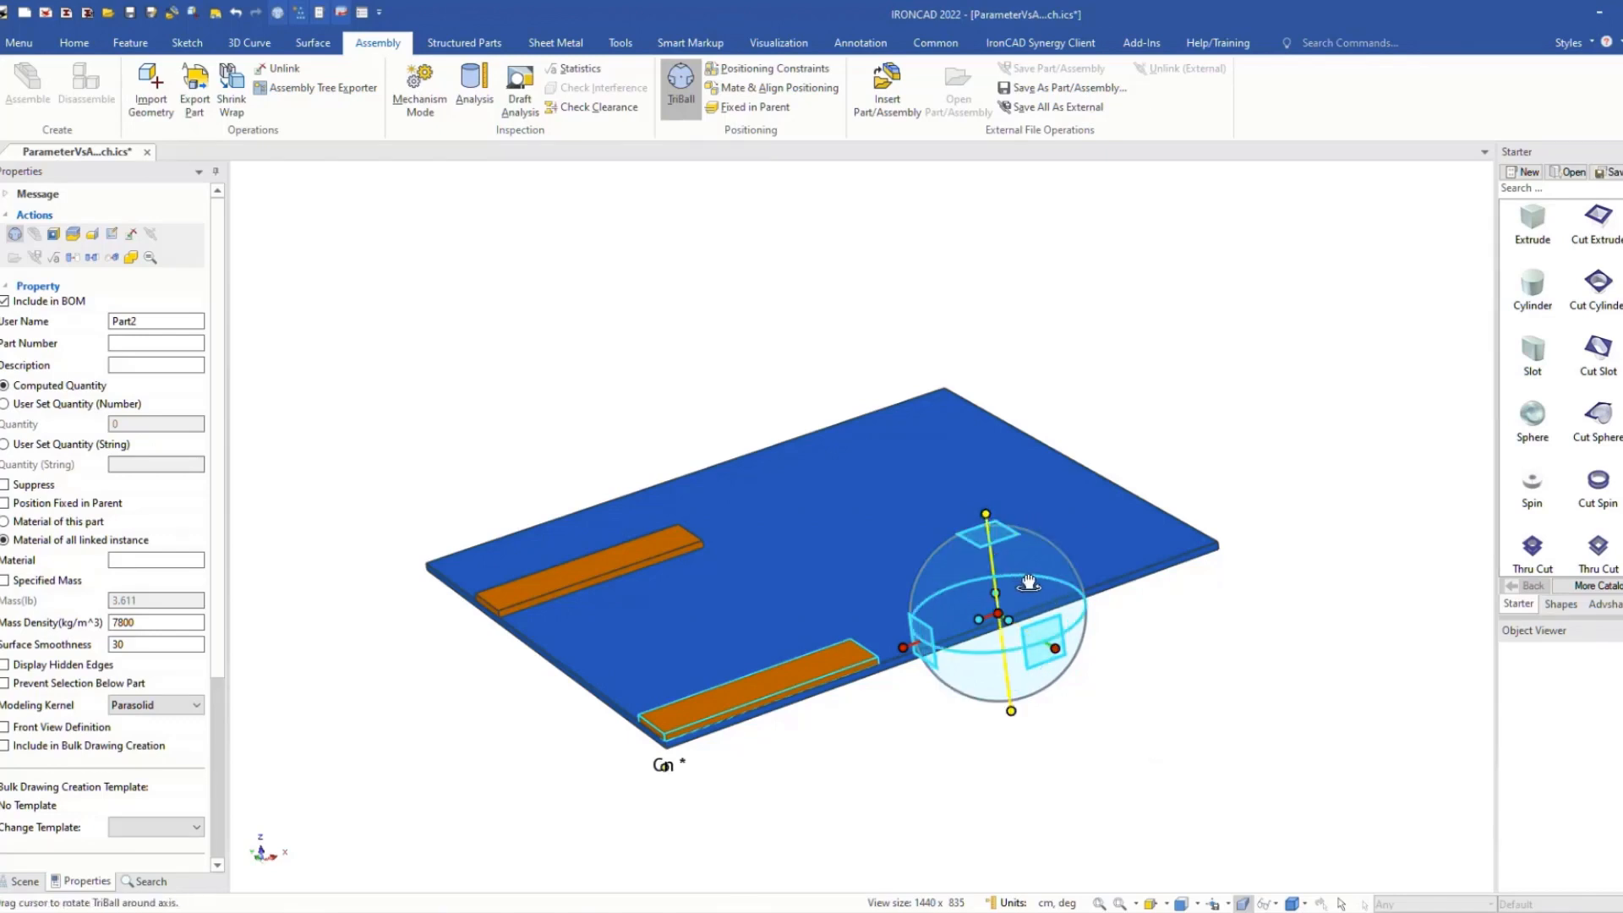
drag(1044, 591, 985, 651)
right_drag(985, 651, 986, 641)
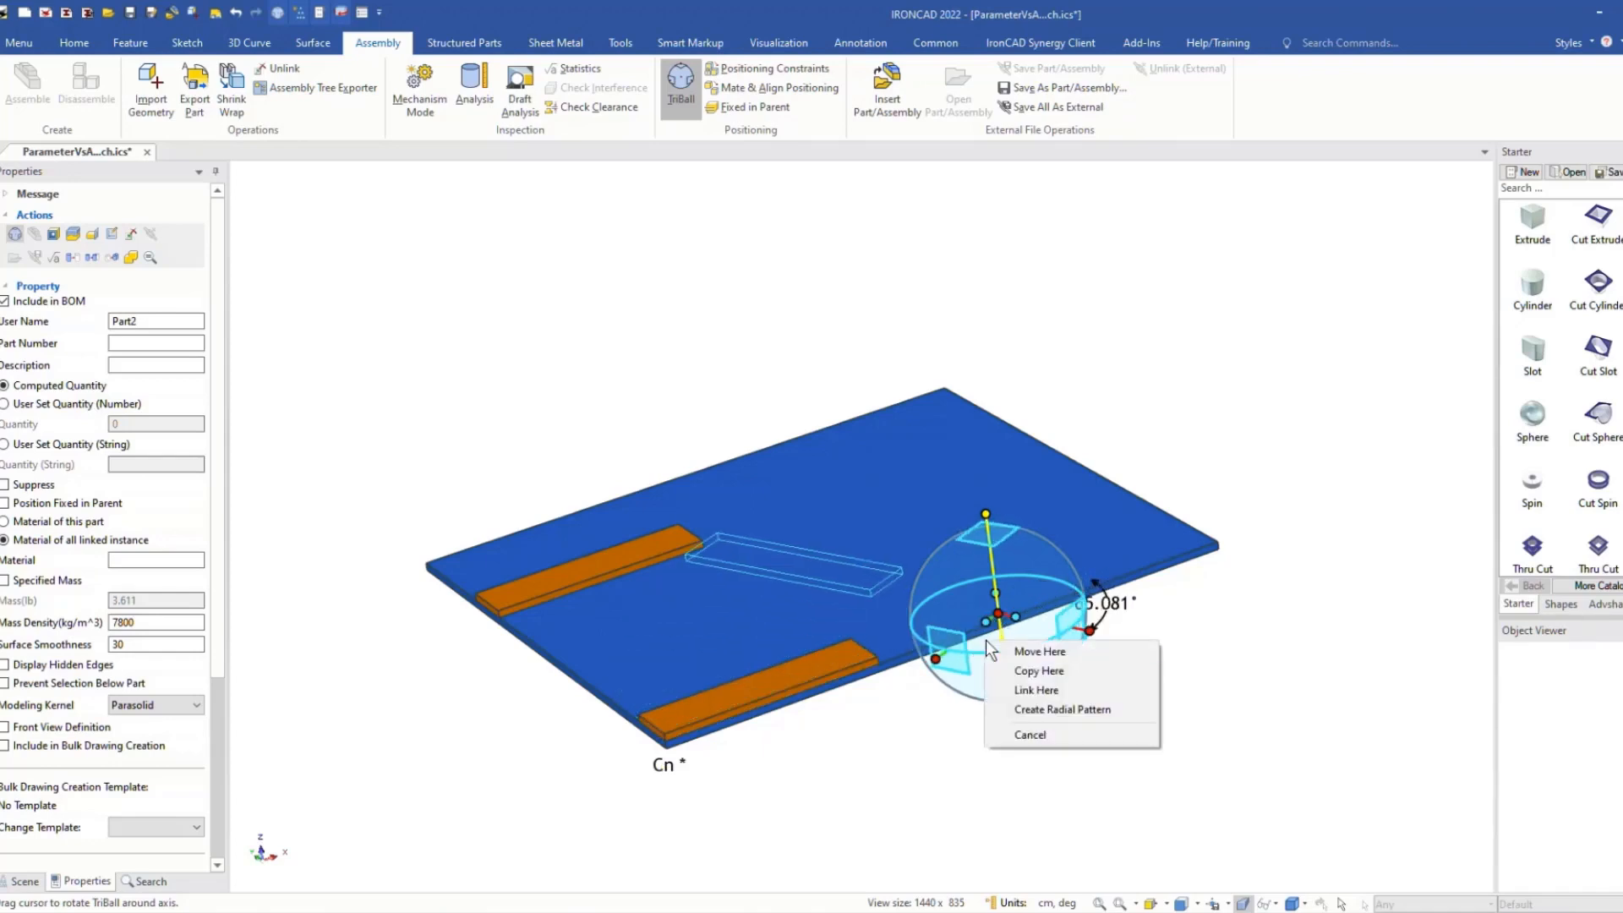
click(1035, 672)
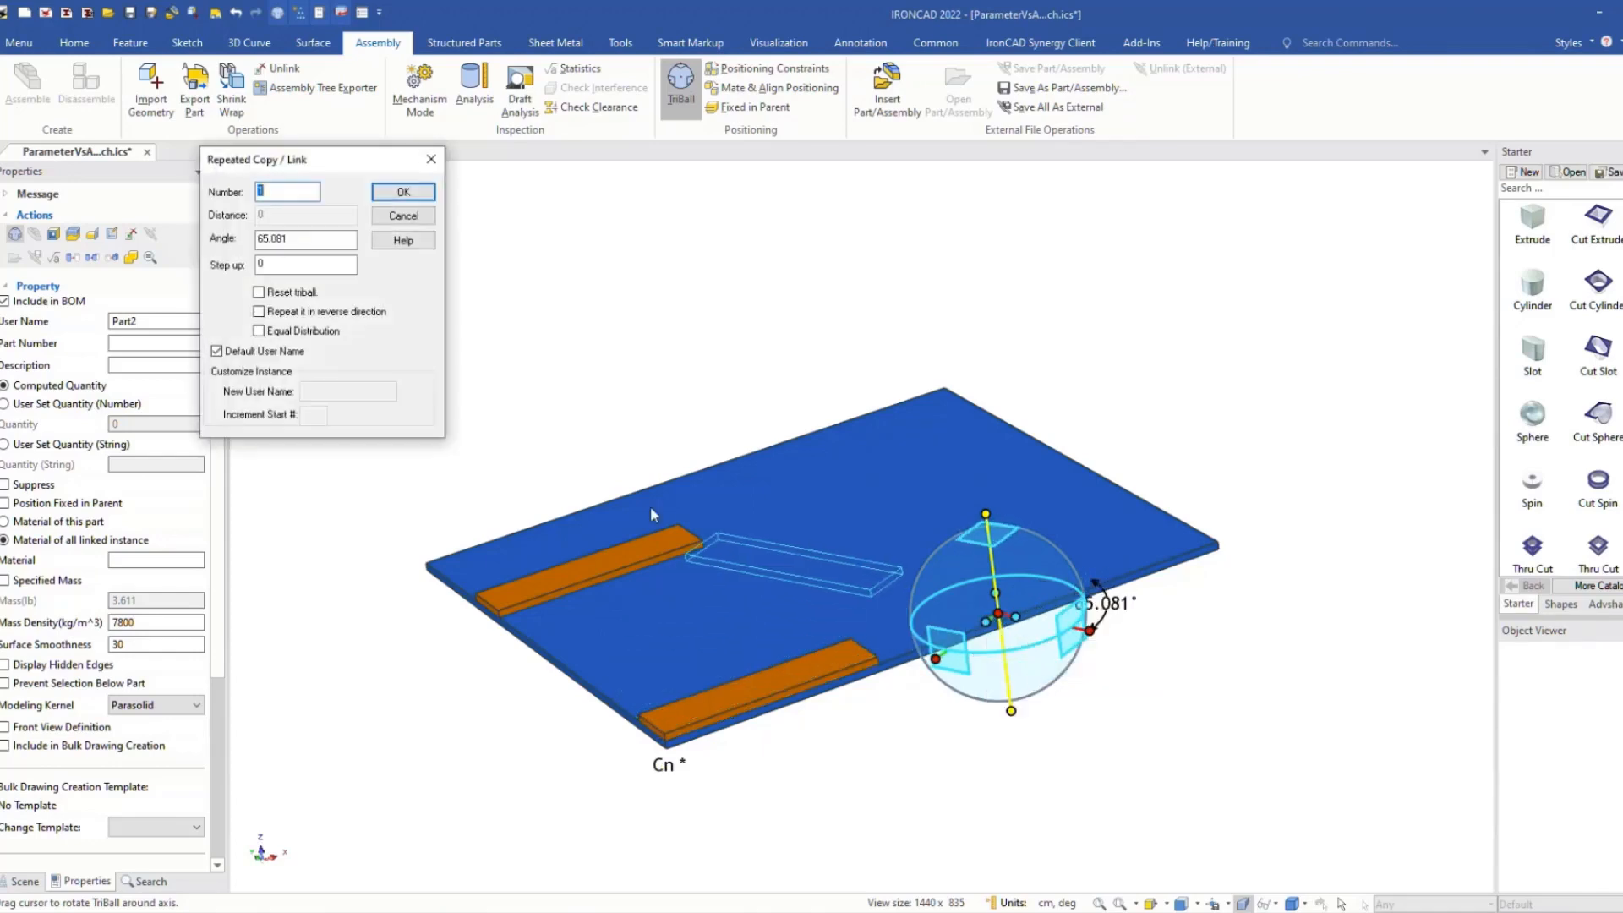
key(Tab)
text(90)
key(Return)
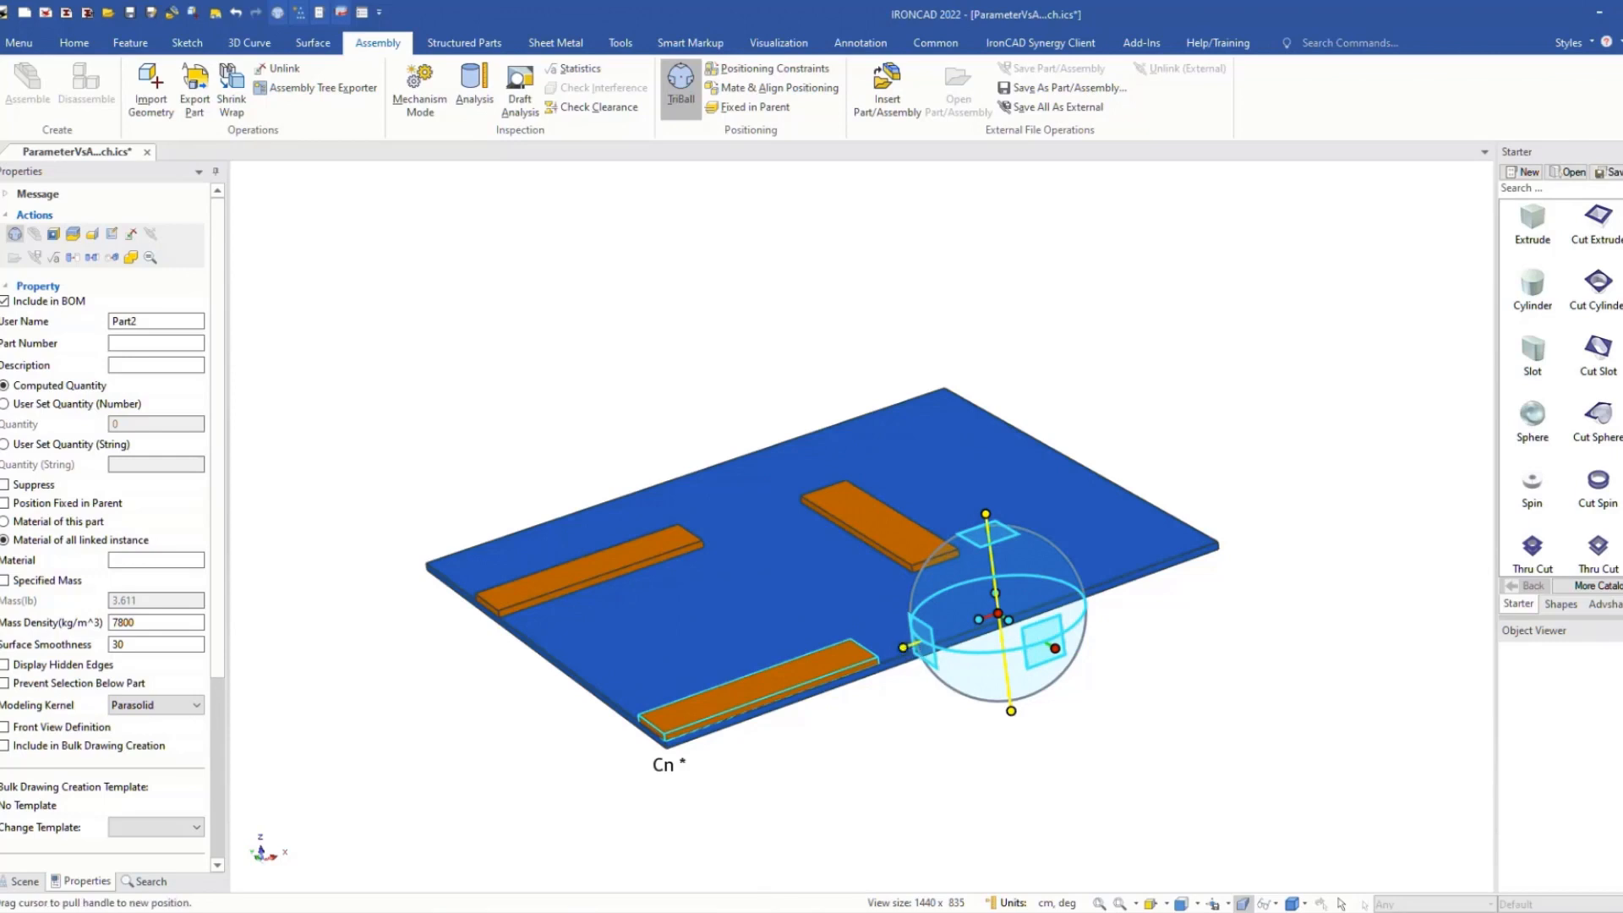
Step: Make one linked copy of the rotated strip, offset about 14.2 cm along the plate's length
mouse_move(903, 648)
right_down()
mouse_move(956, 628)
mouse_move(898, 648)
right_up()
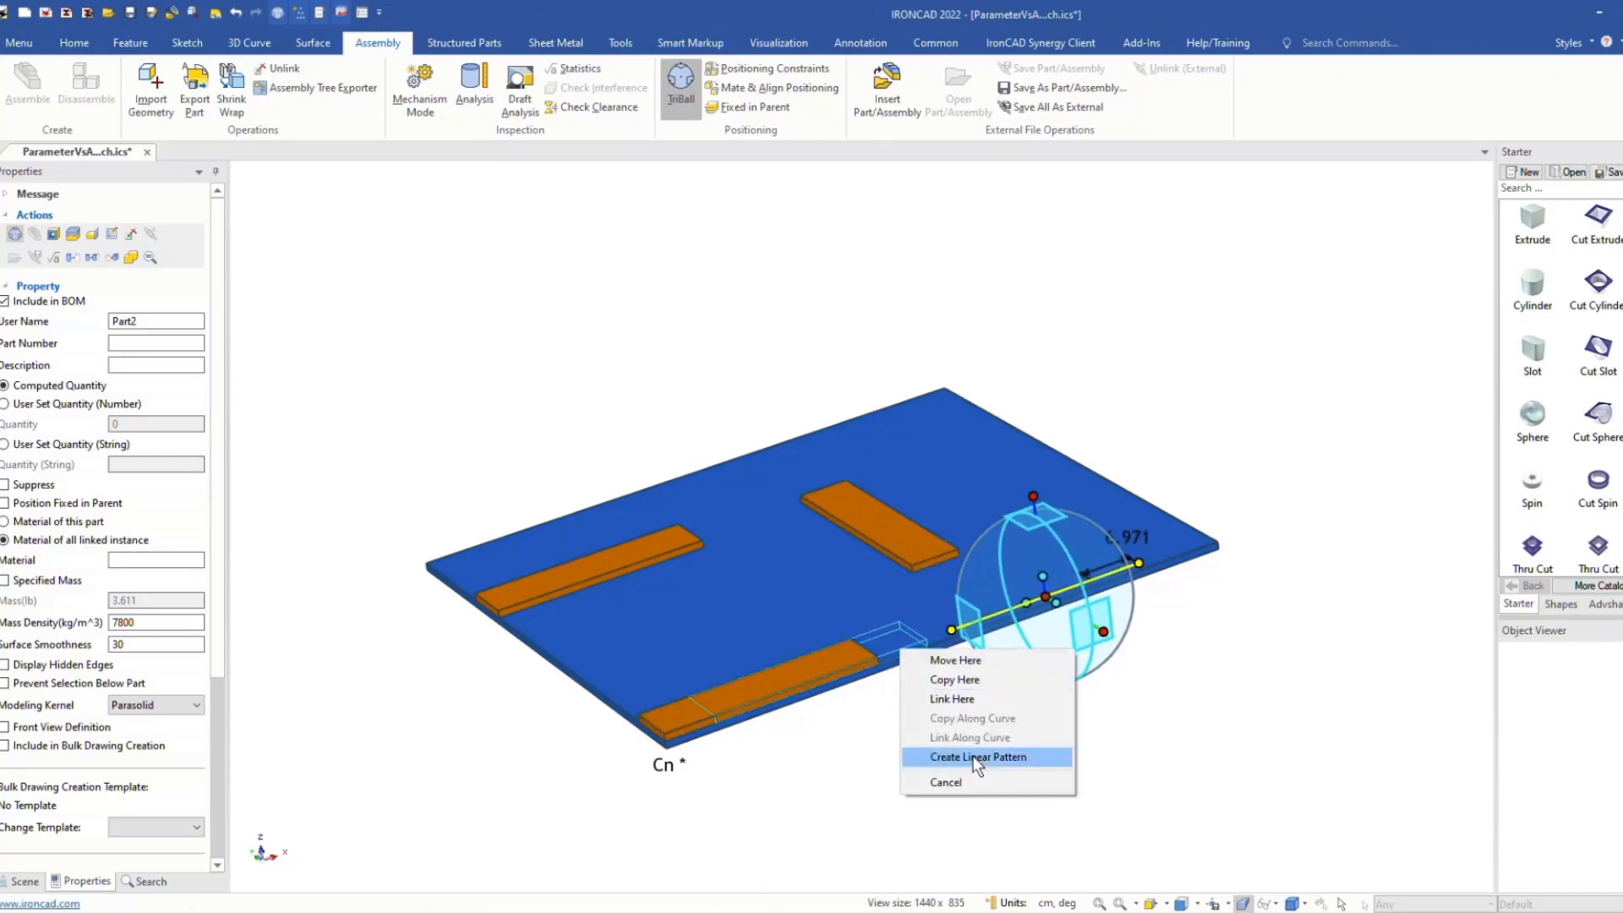
click(969, 779)
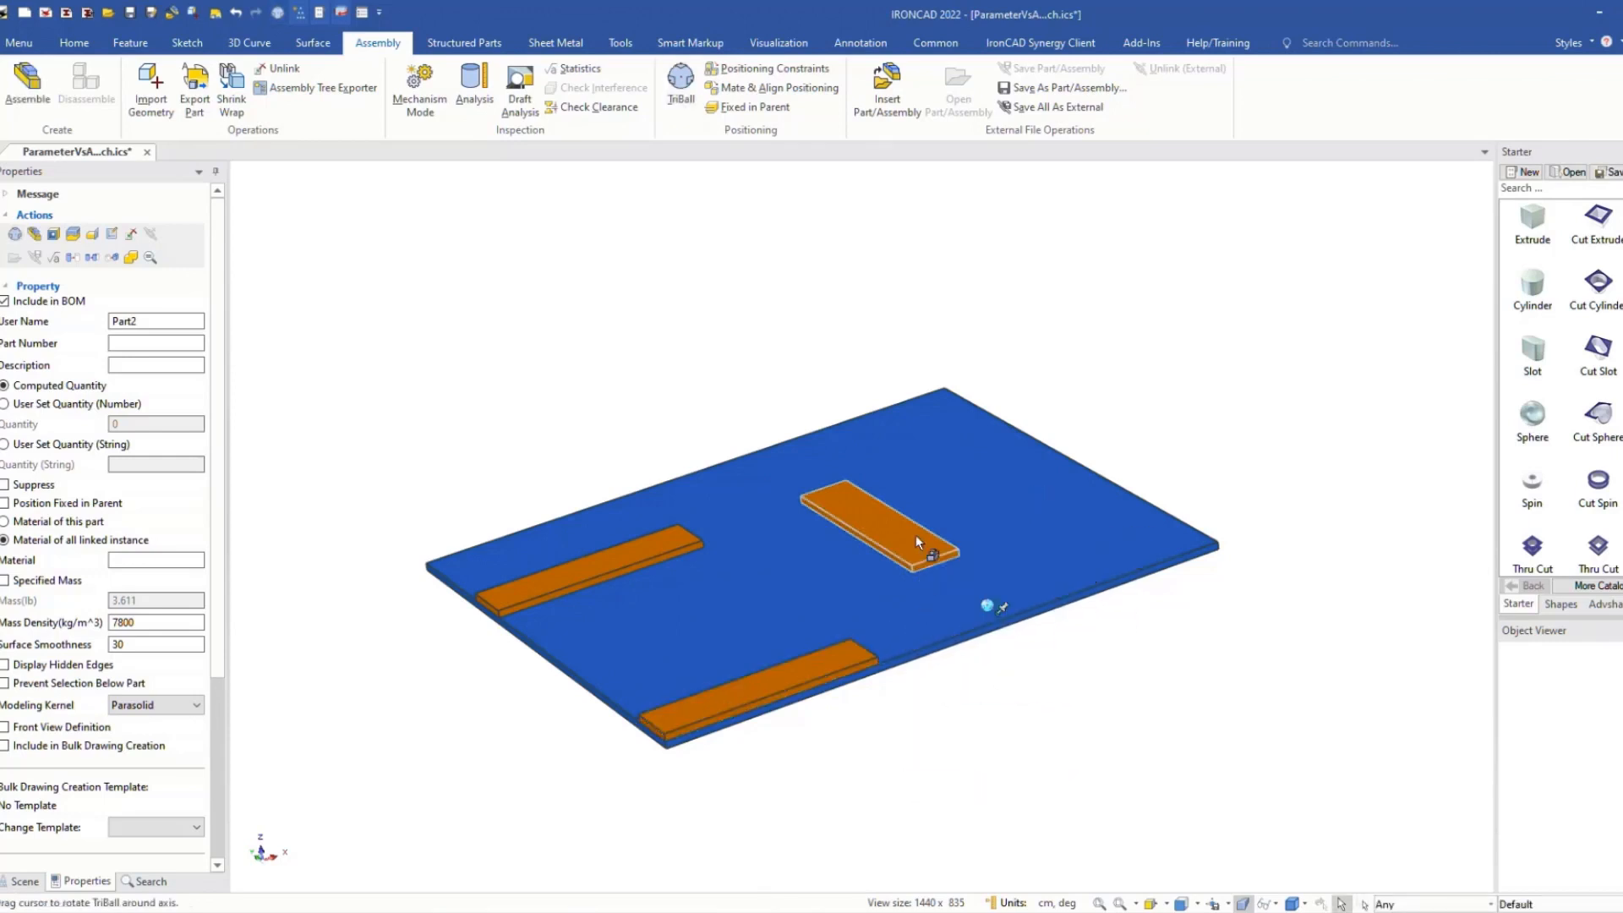
mouse_move(903, 648)
right_down()
mouse_move(956, 642)
mouse_move(903, 652)
right_up()
click(958, 700)
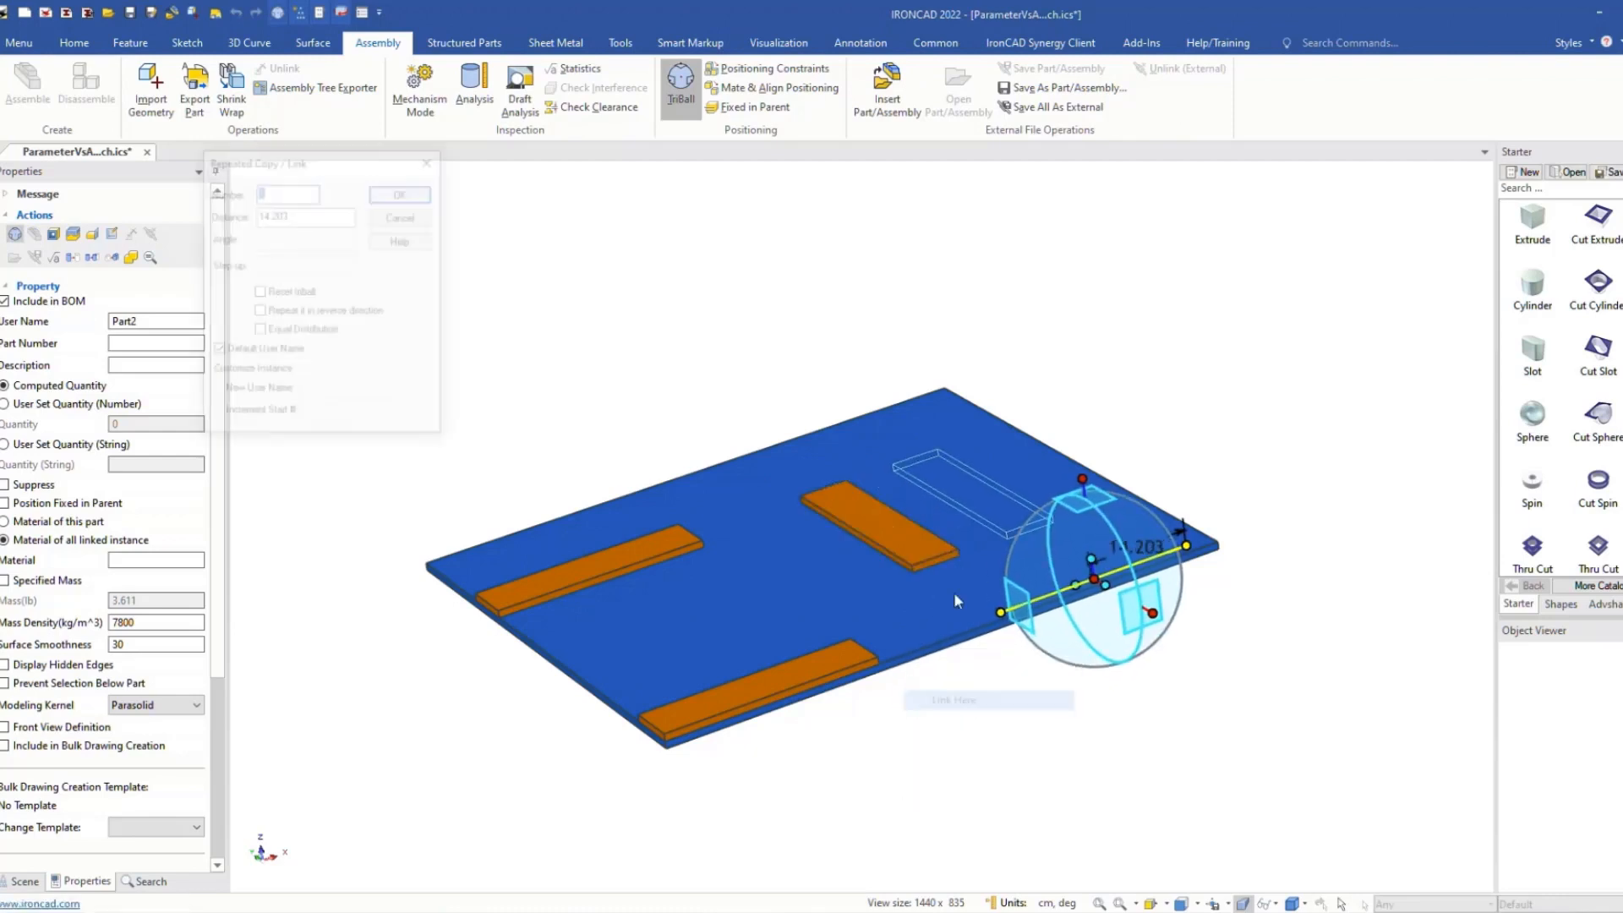
click(403, 192)
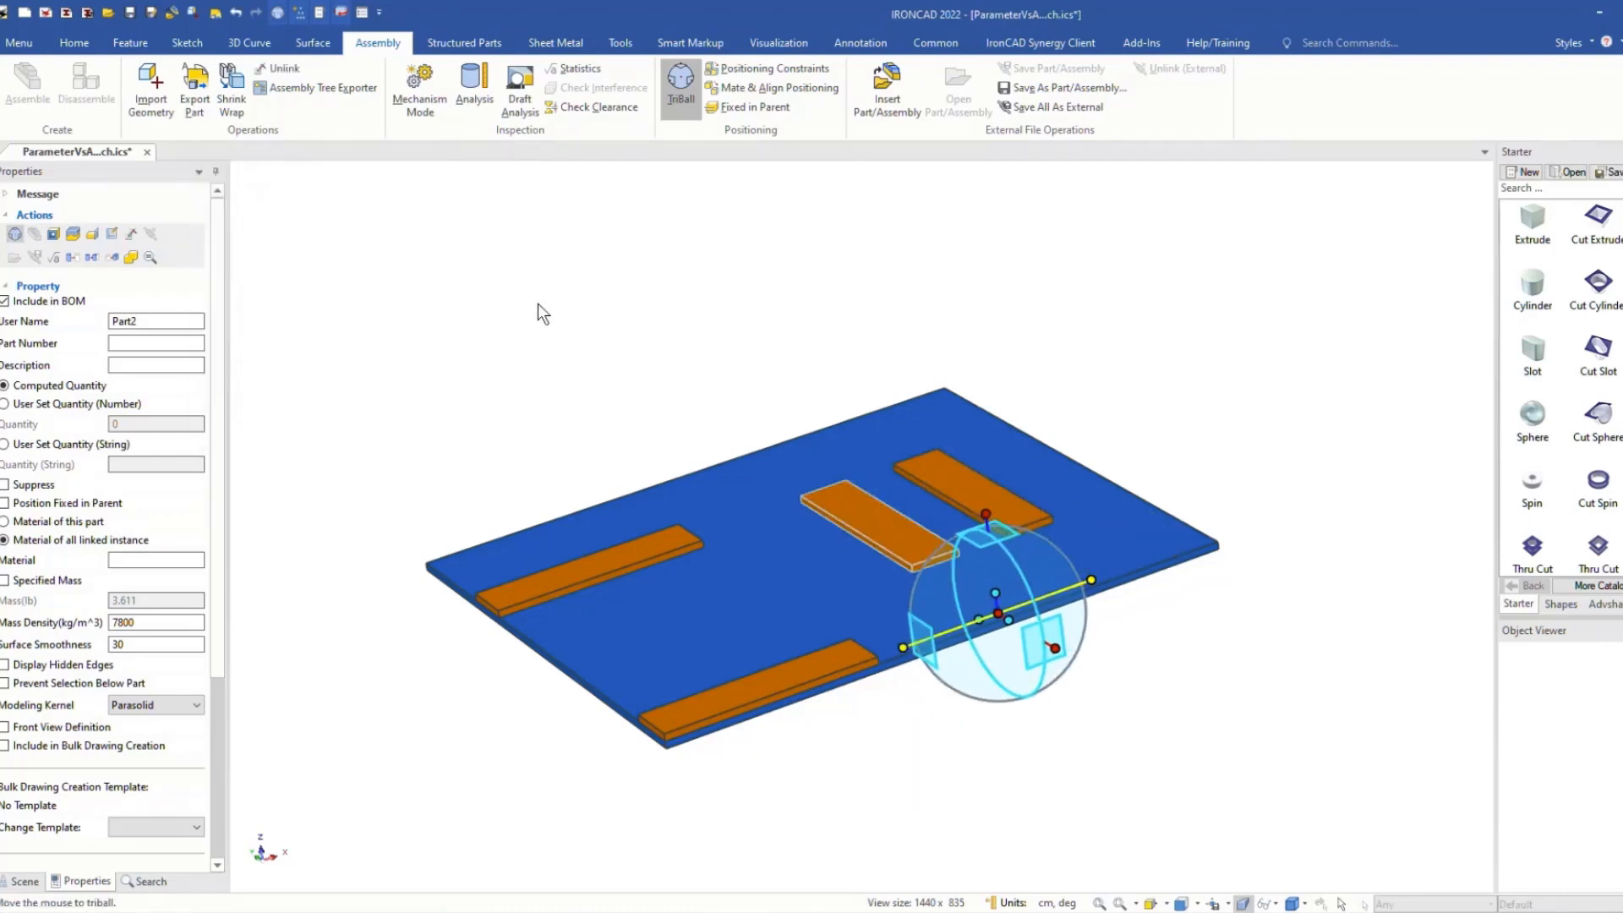
click(542, 313)
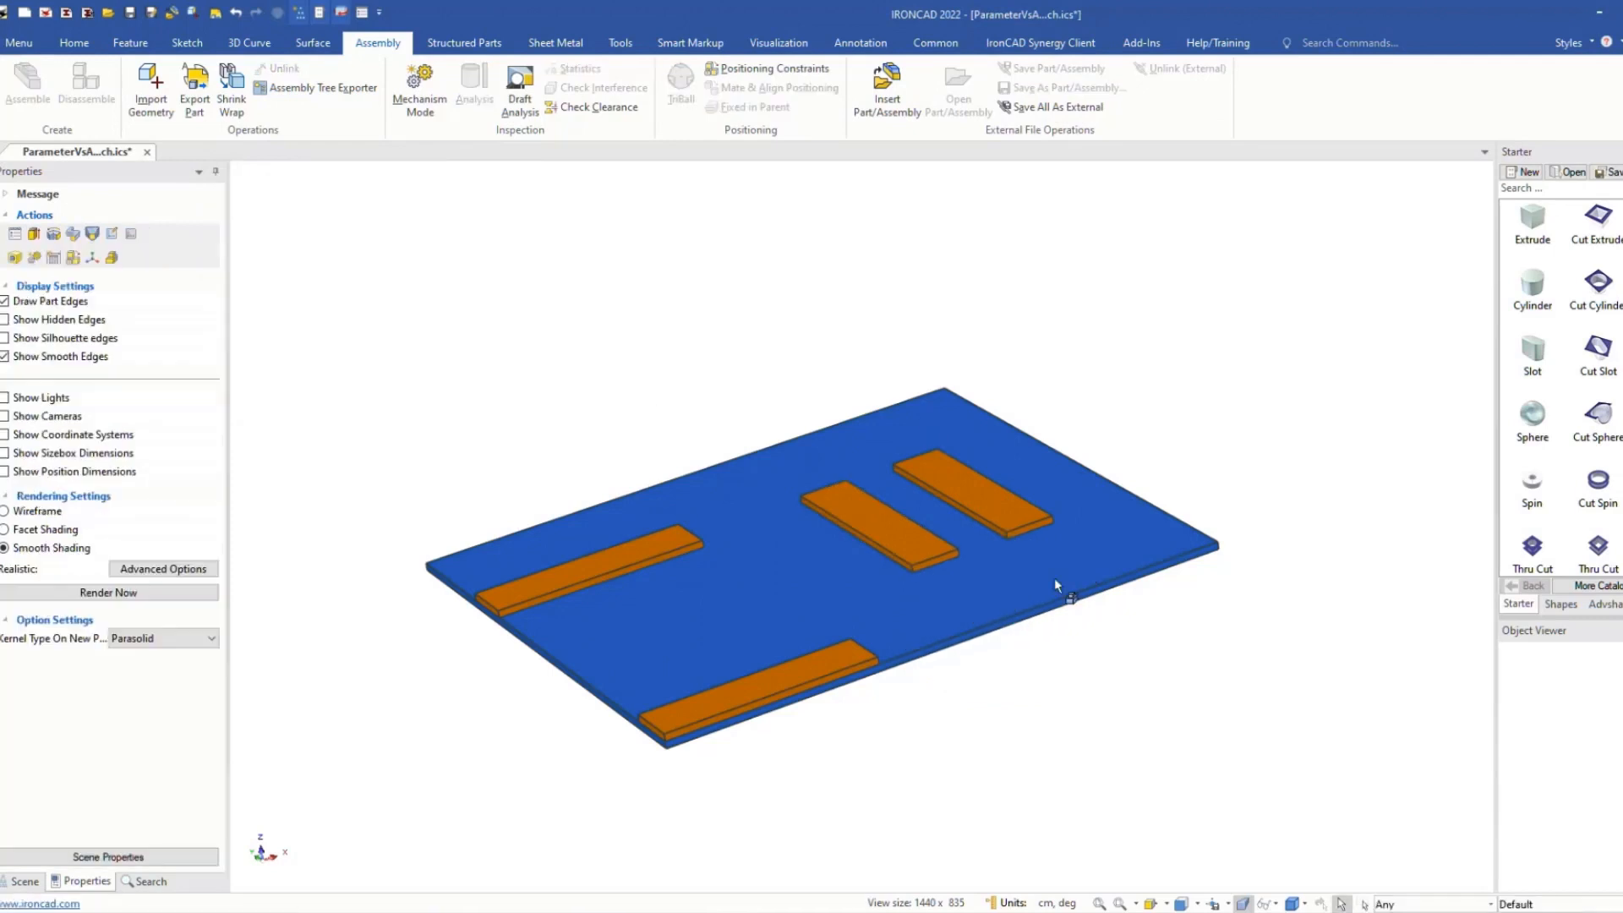
Step: Constrain the rear strip's lower outer corner point to coincide with the blue plate's upper rear corner point
scroll(710, 701, up, 3)
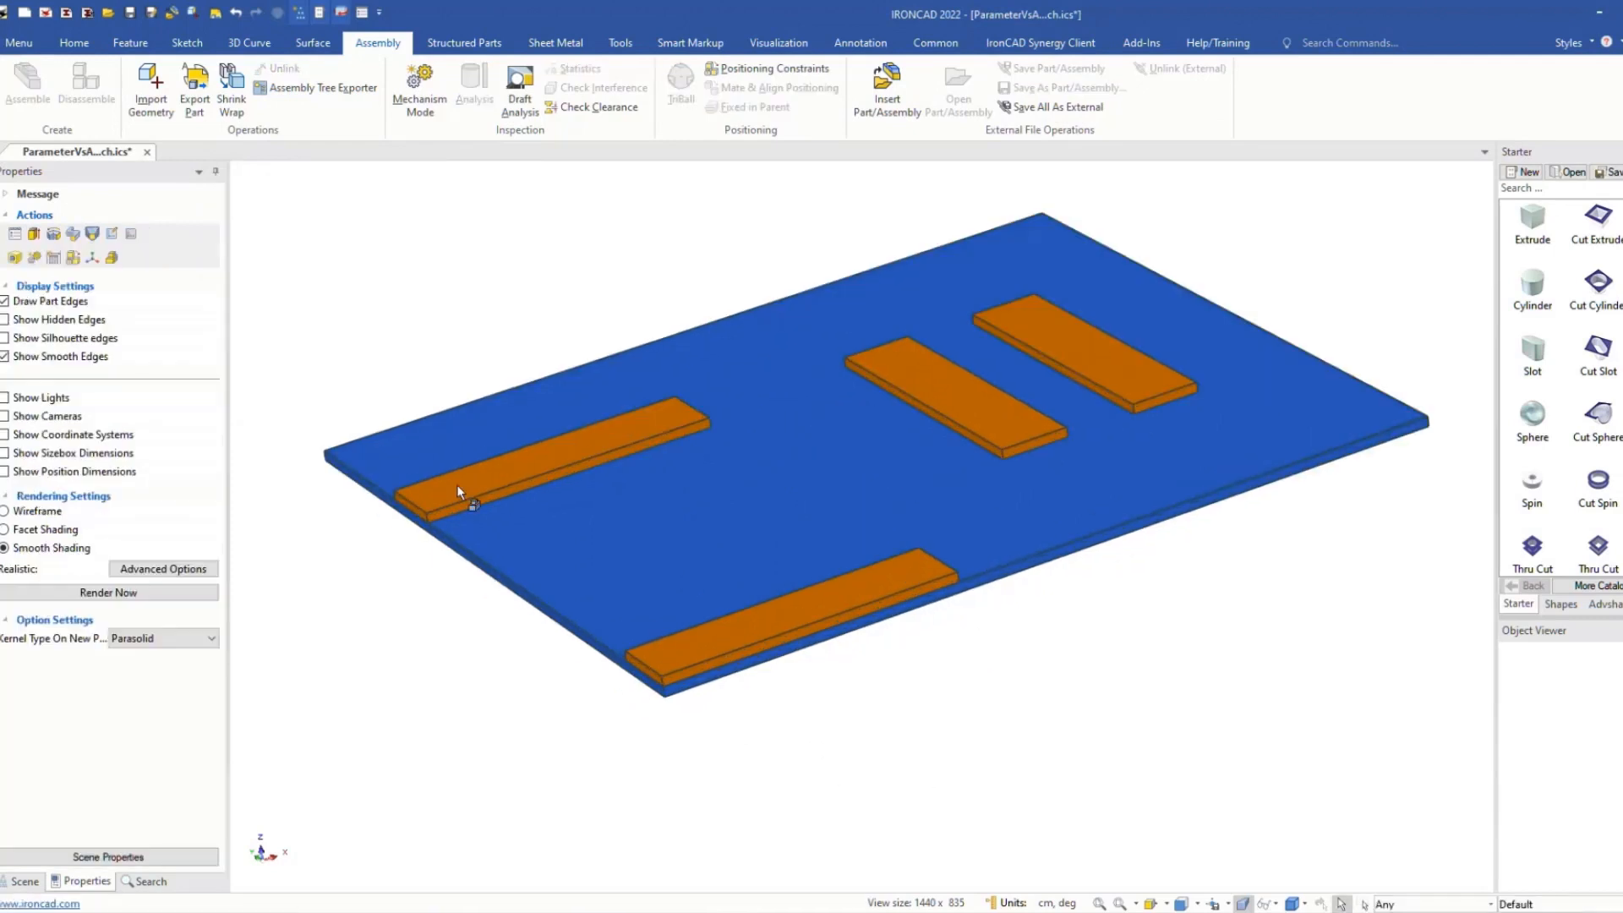
click(516, 456)
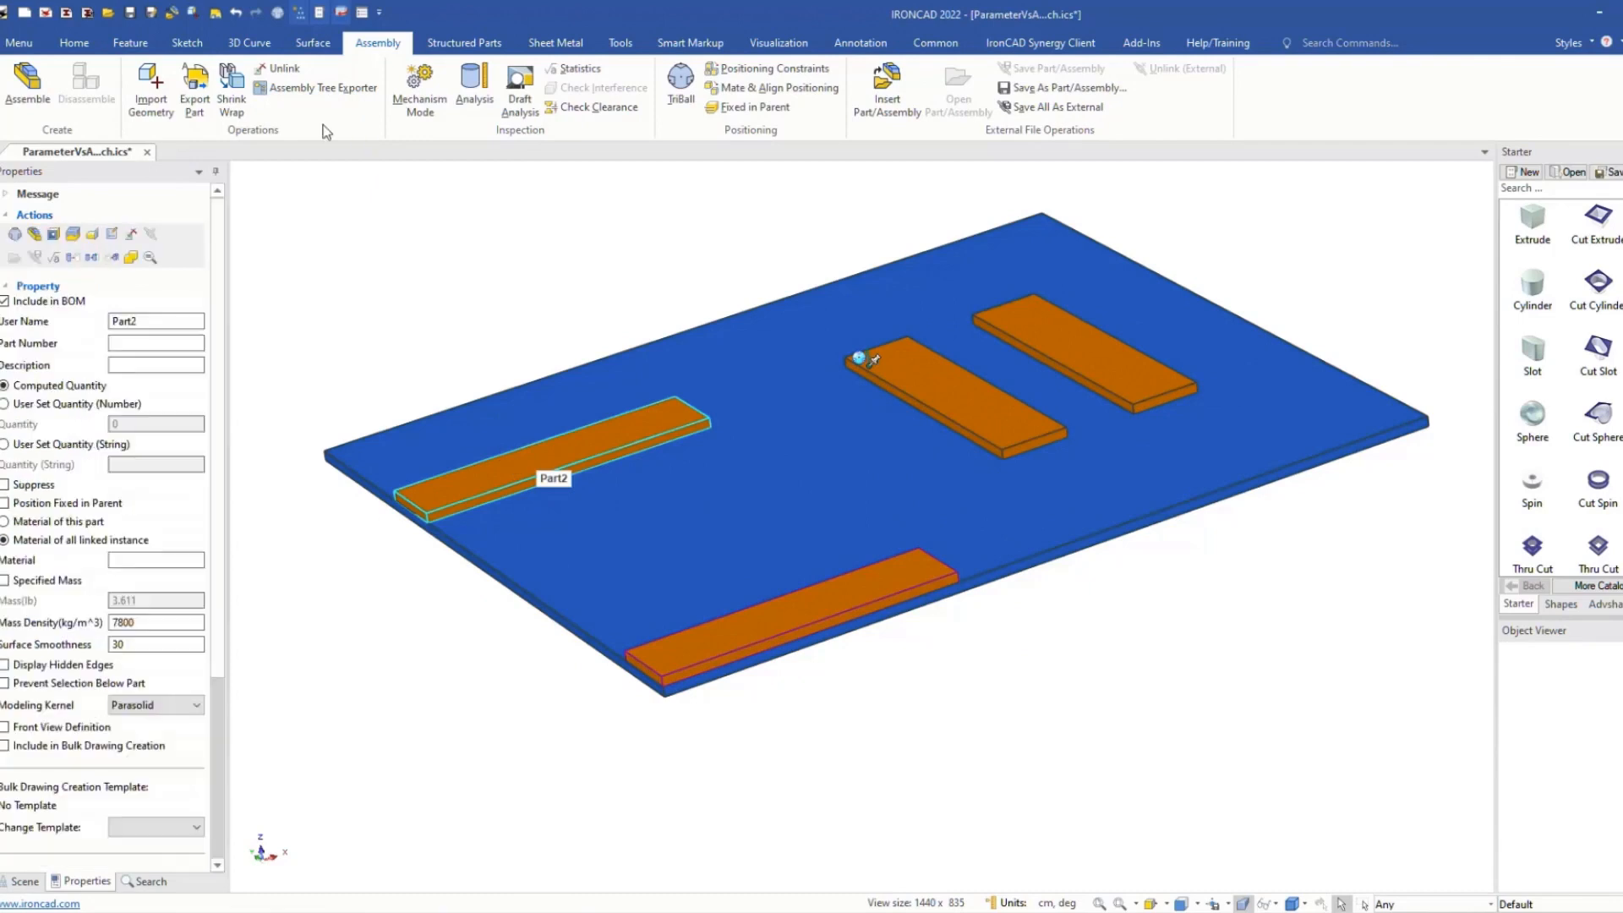
click(765, 69)
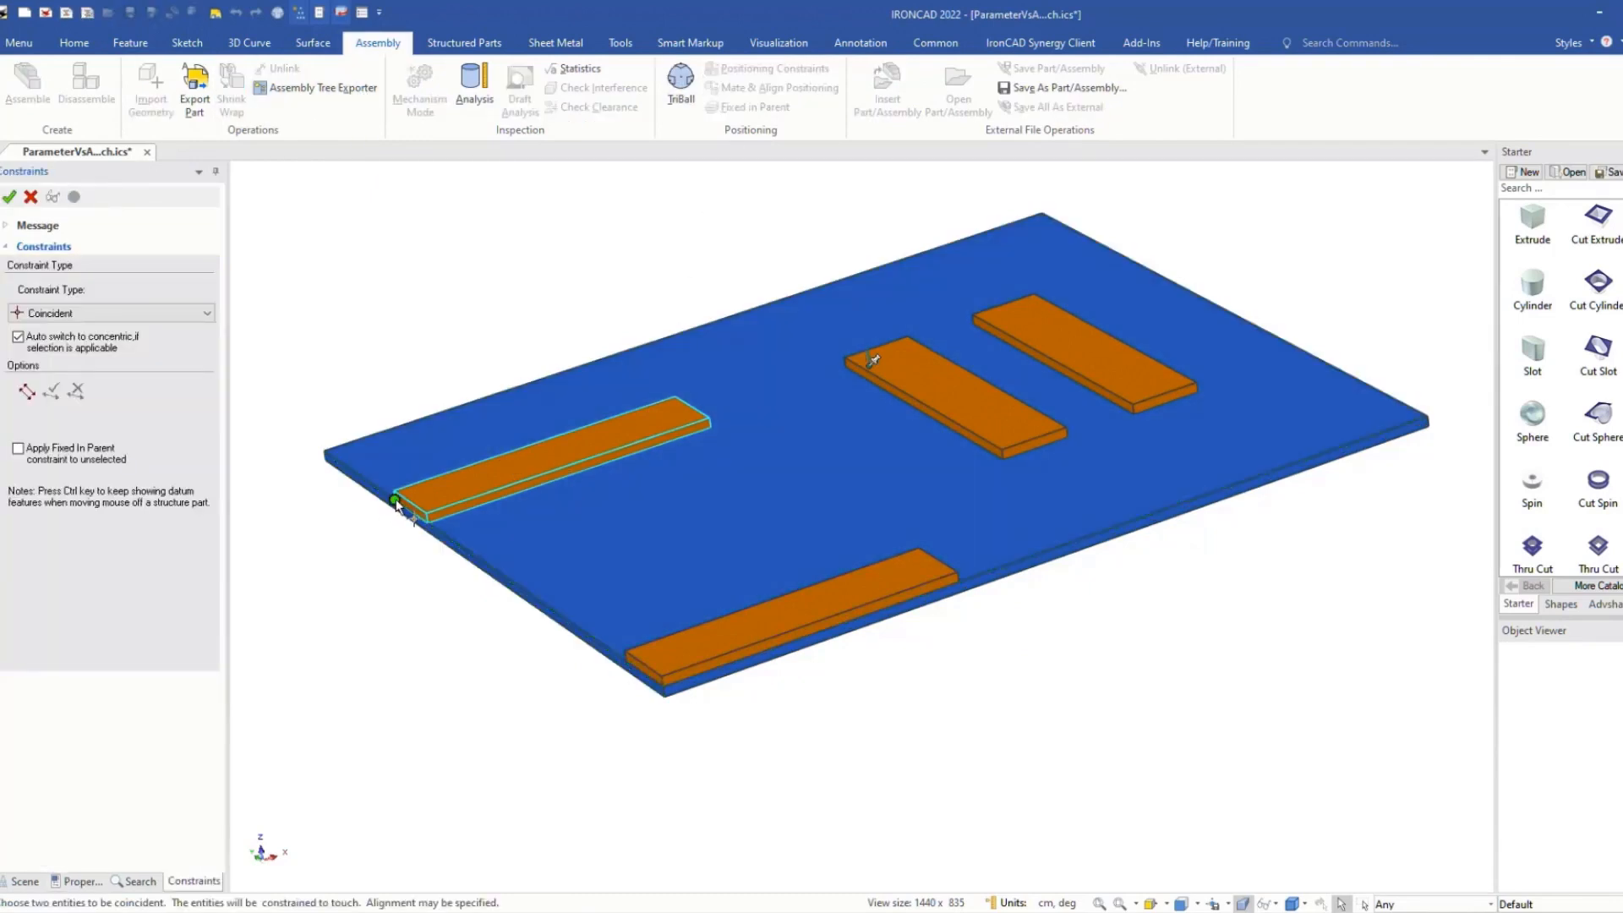
click(396, 503)
click(324, 450)
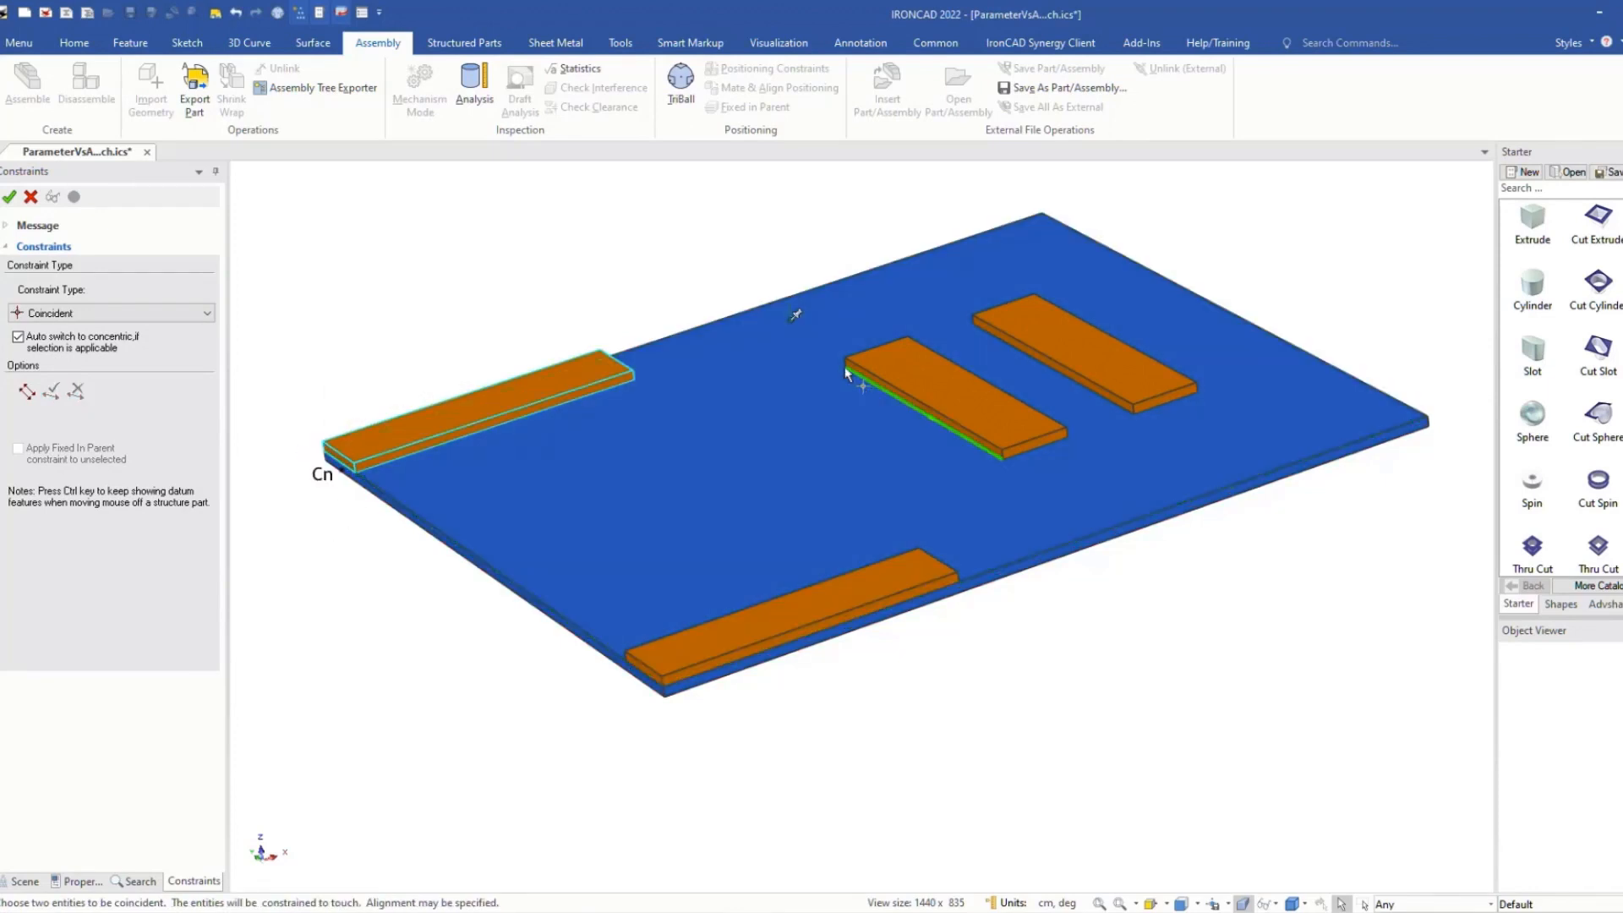
Step: Constrain an outer end corner of each rotated strip to the rear strip's front corners, one at each end, and accept the constraints
click(846, 368)
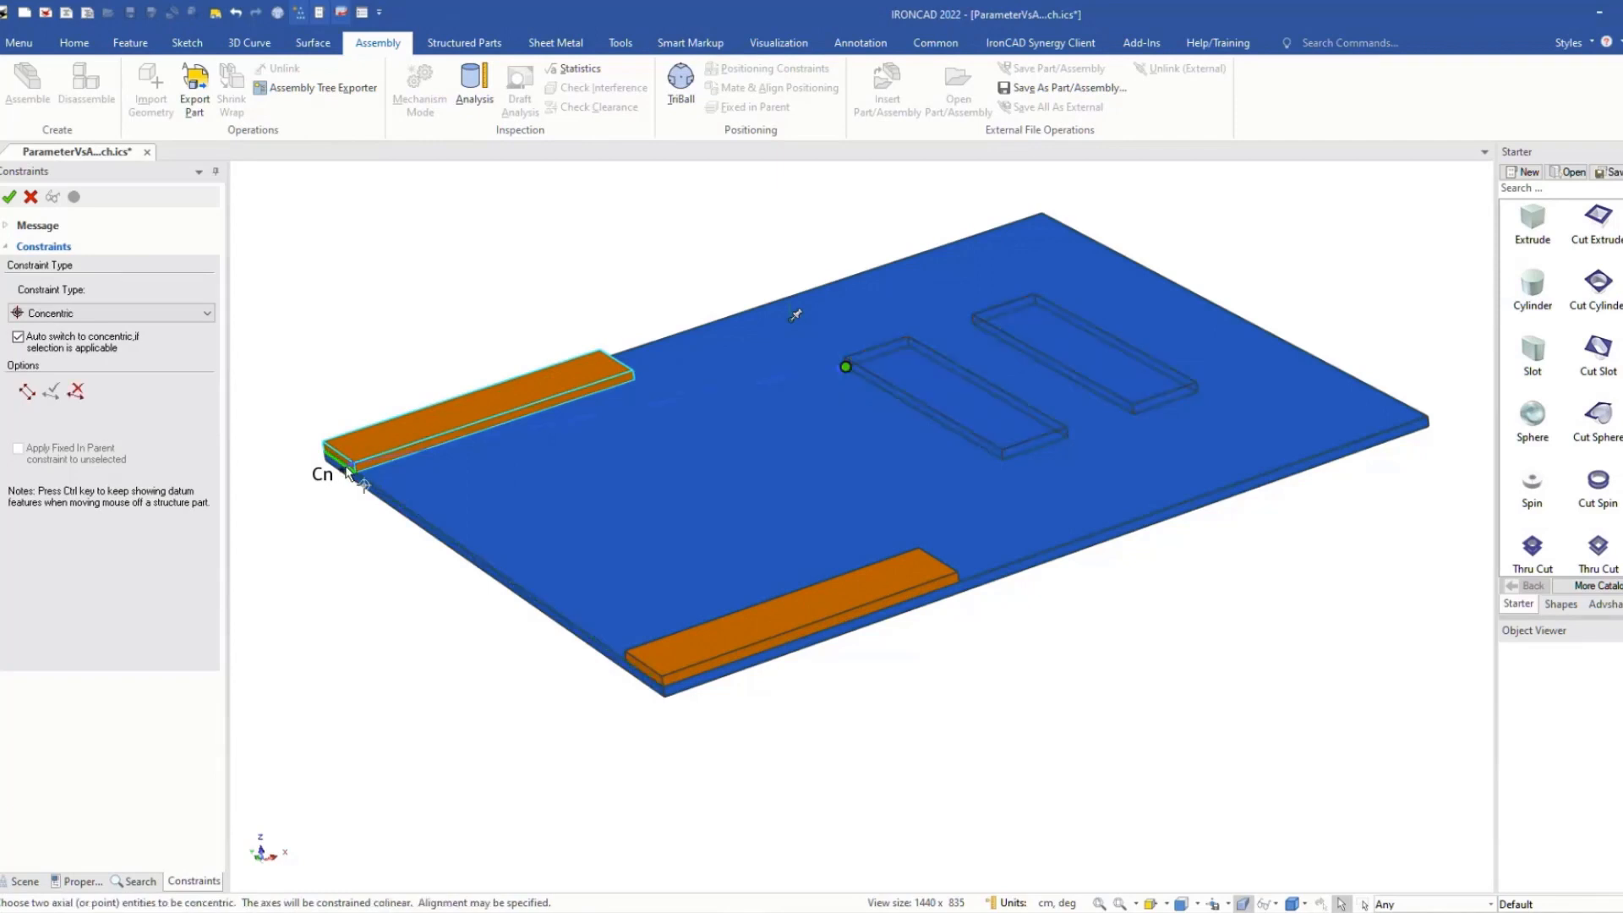
click(361, 479)
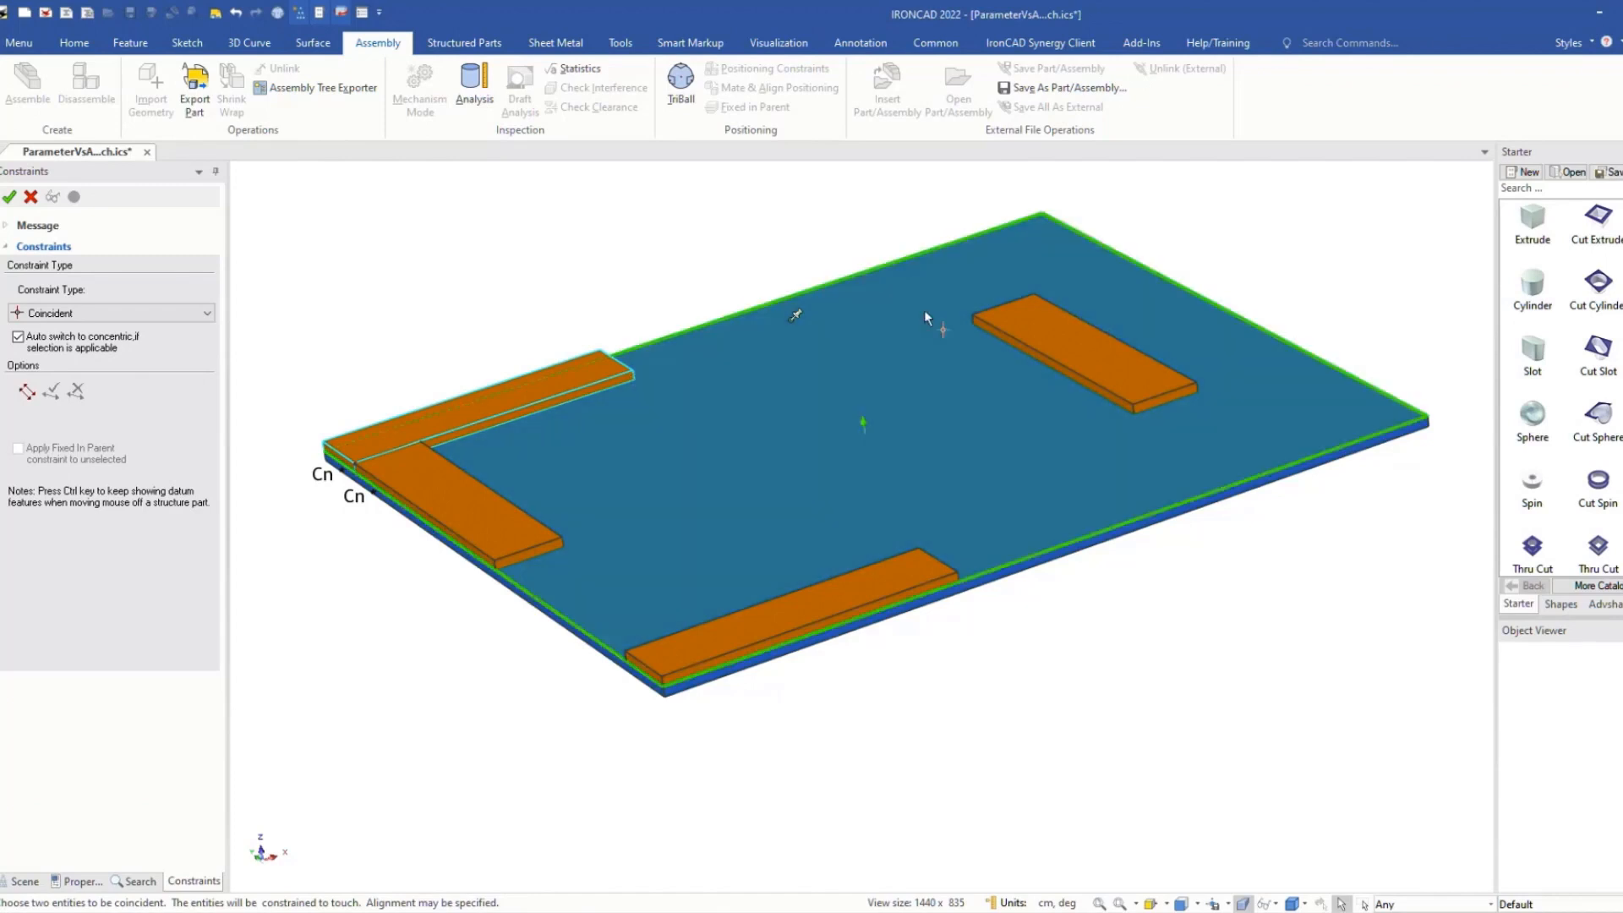
scroll(1387, 681, down, 3)
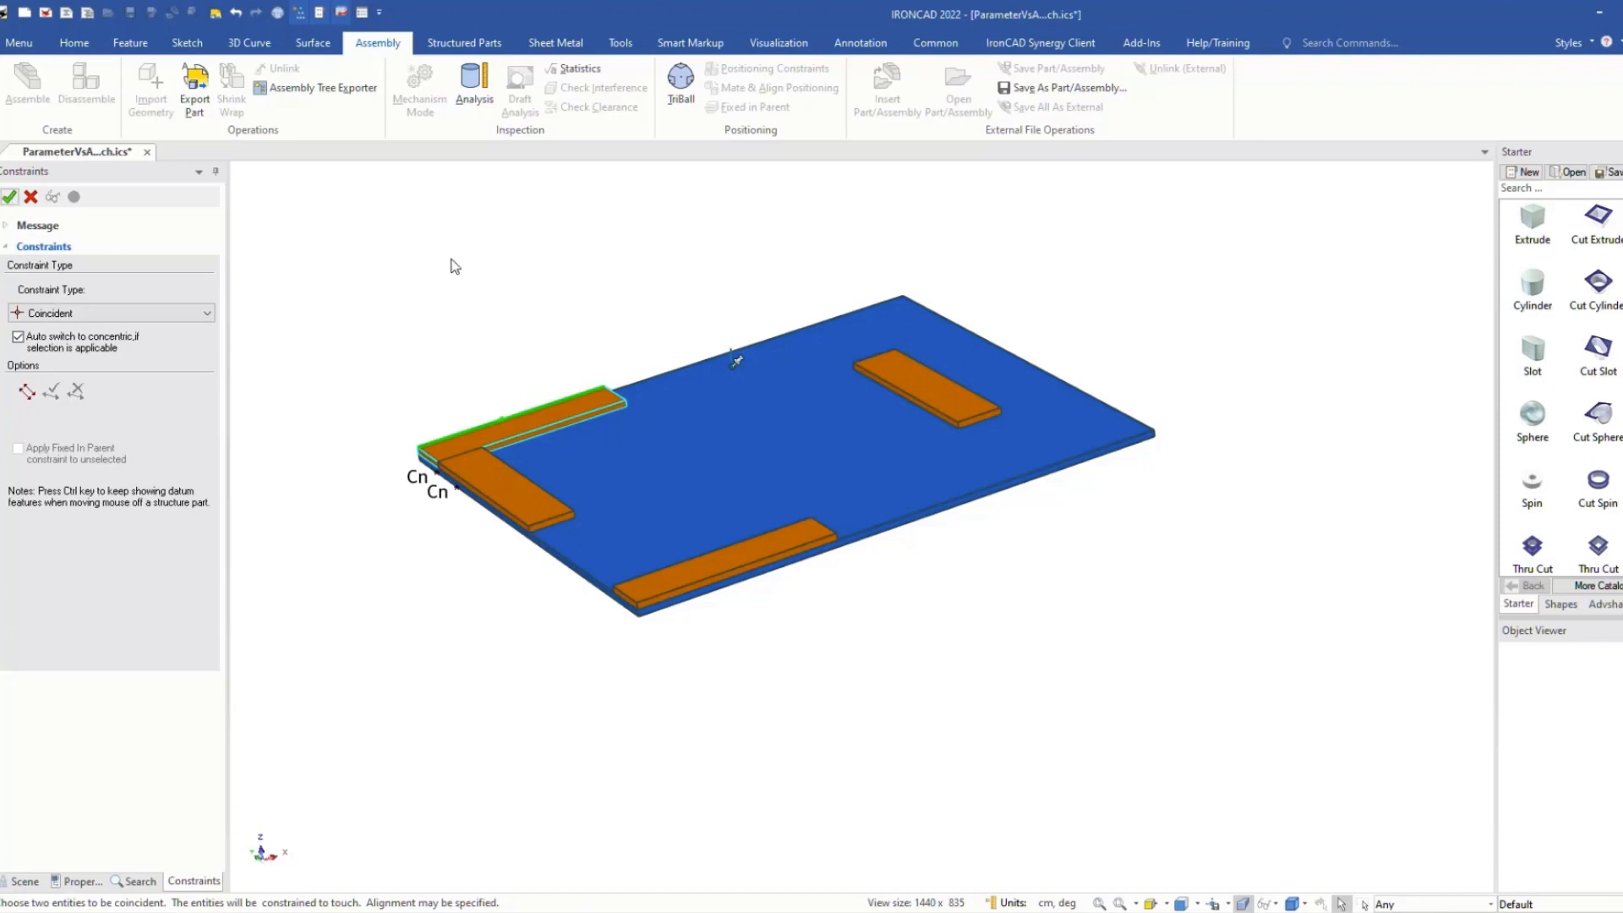
middle_drag(1082, 622, 873, 714)
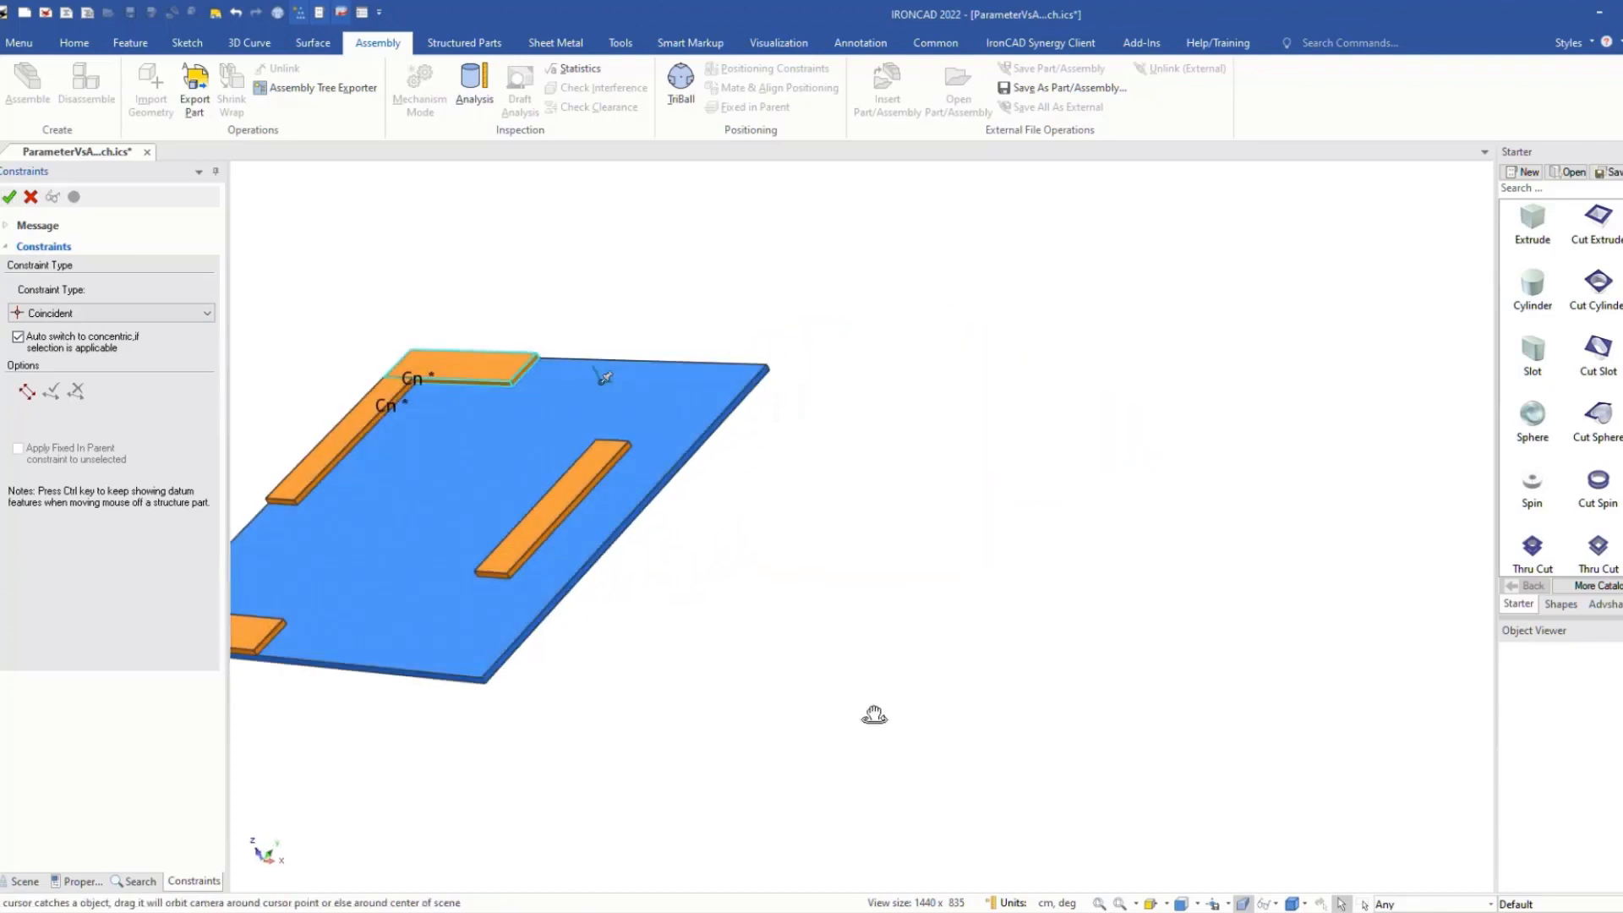
click(630, 443)
click(519, 396)
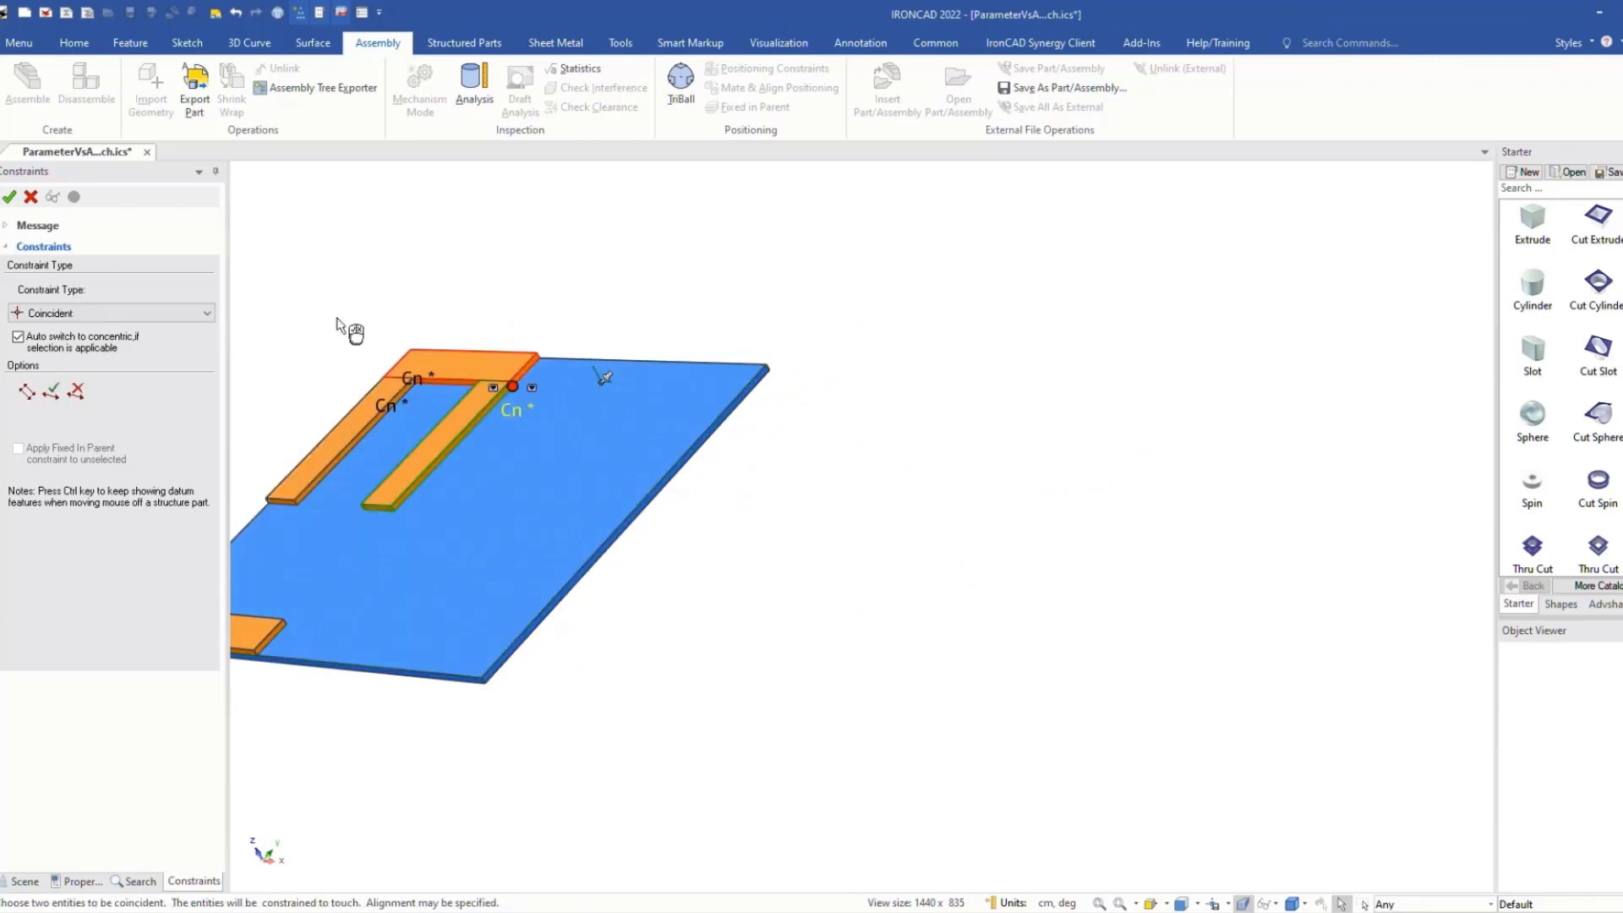
click(9, 196)
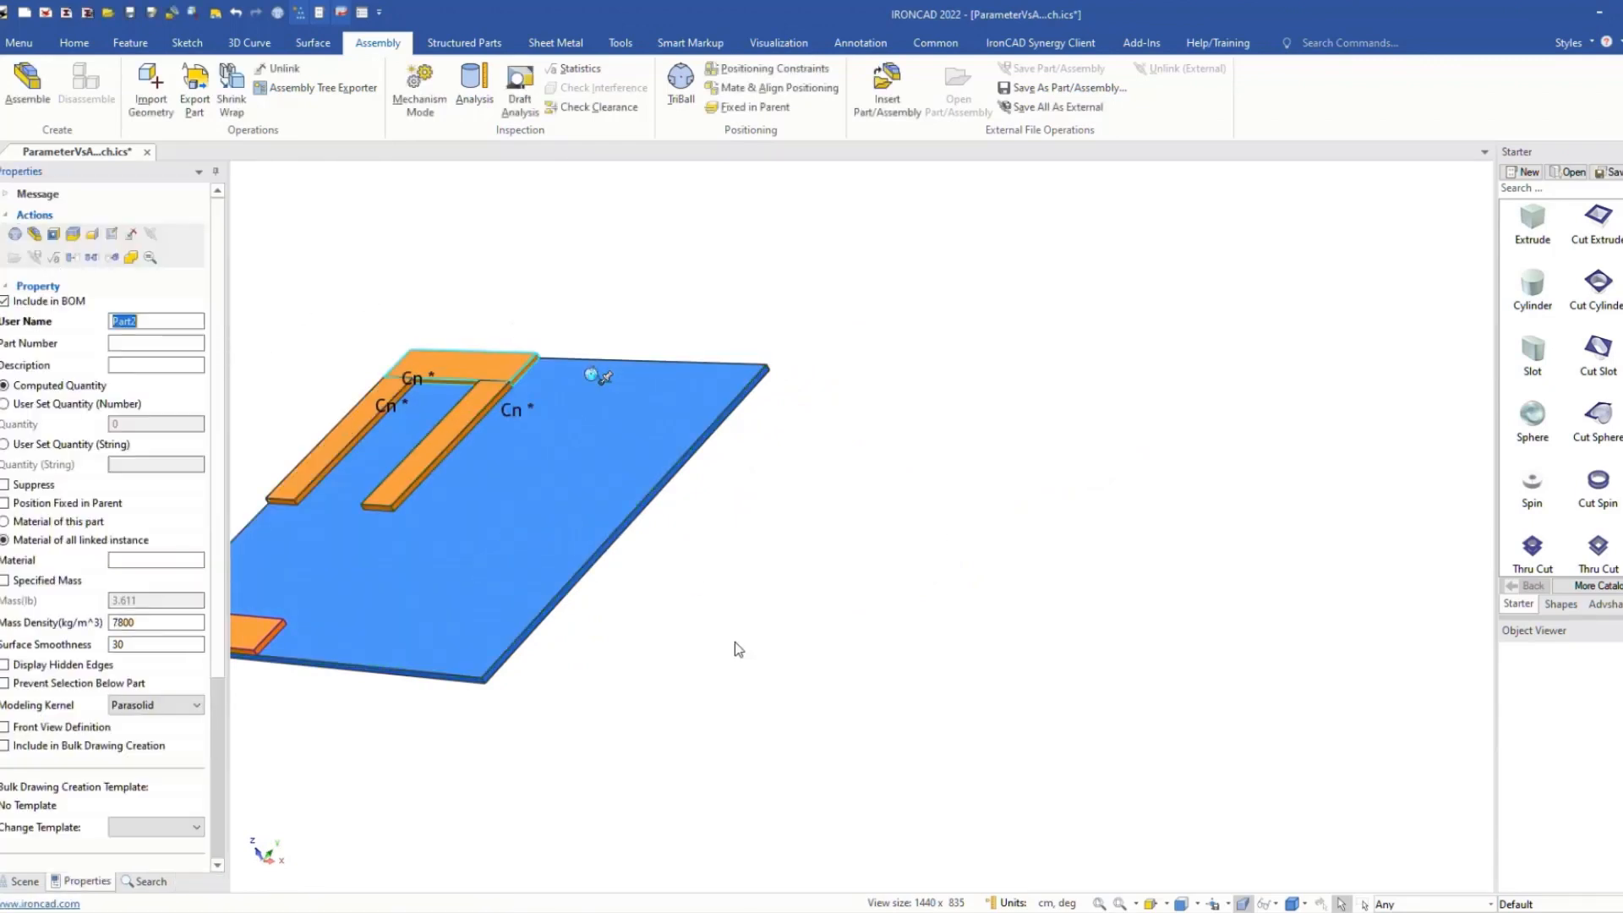
Step: Open the scene-level parameter table and widen its Expression column
middle_drag(734, 641, 1423, 695)
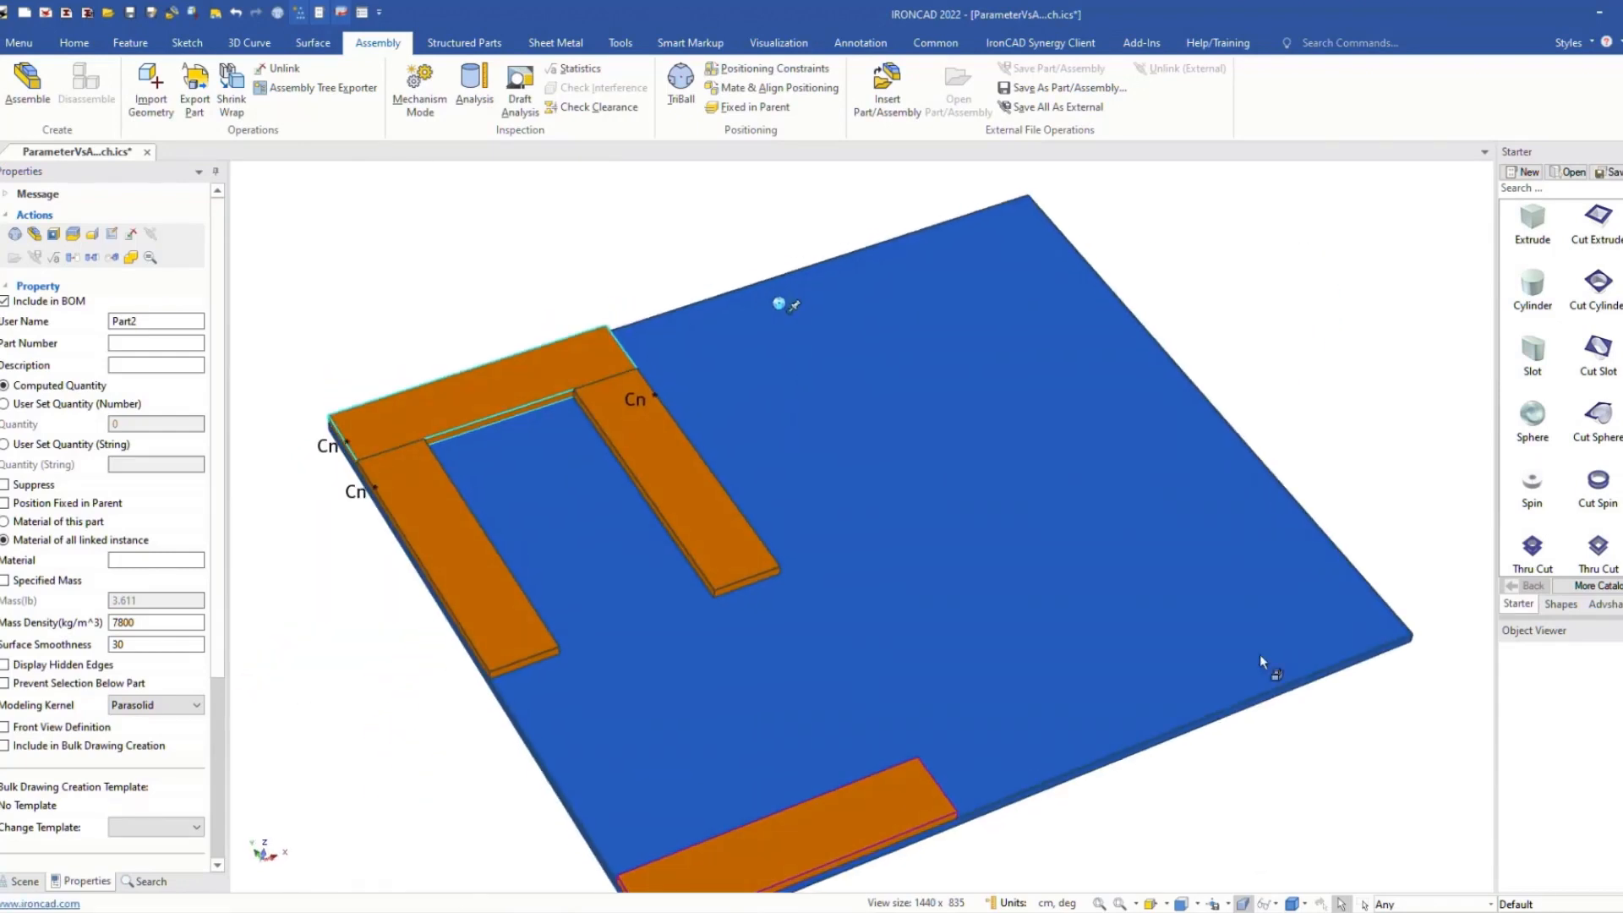
scroll(1217, 654, down, 3)
middle_drag(1262, 638, 1283, 591)
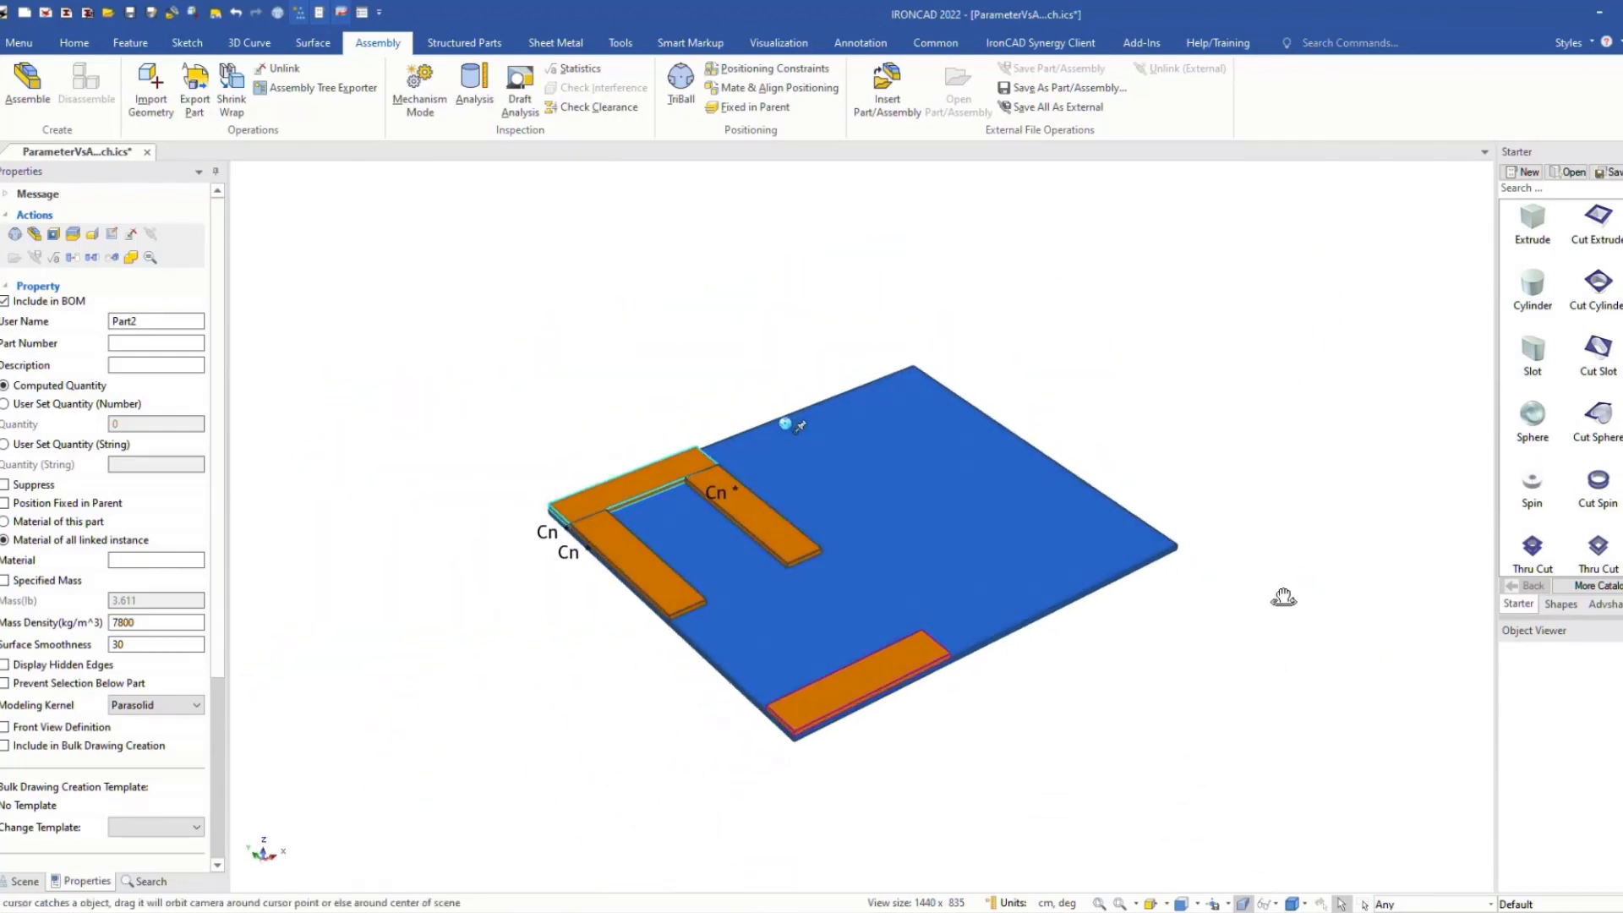
right_click(526, 357)
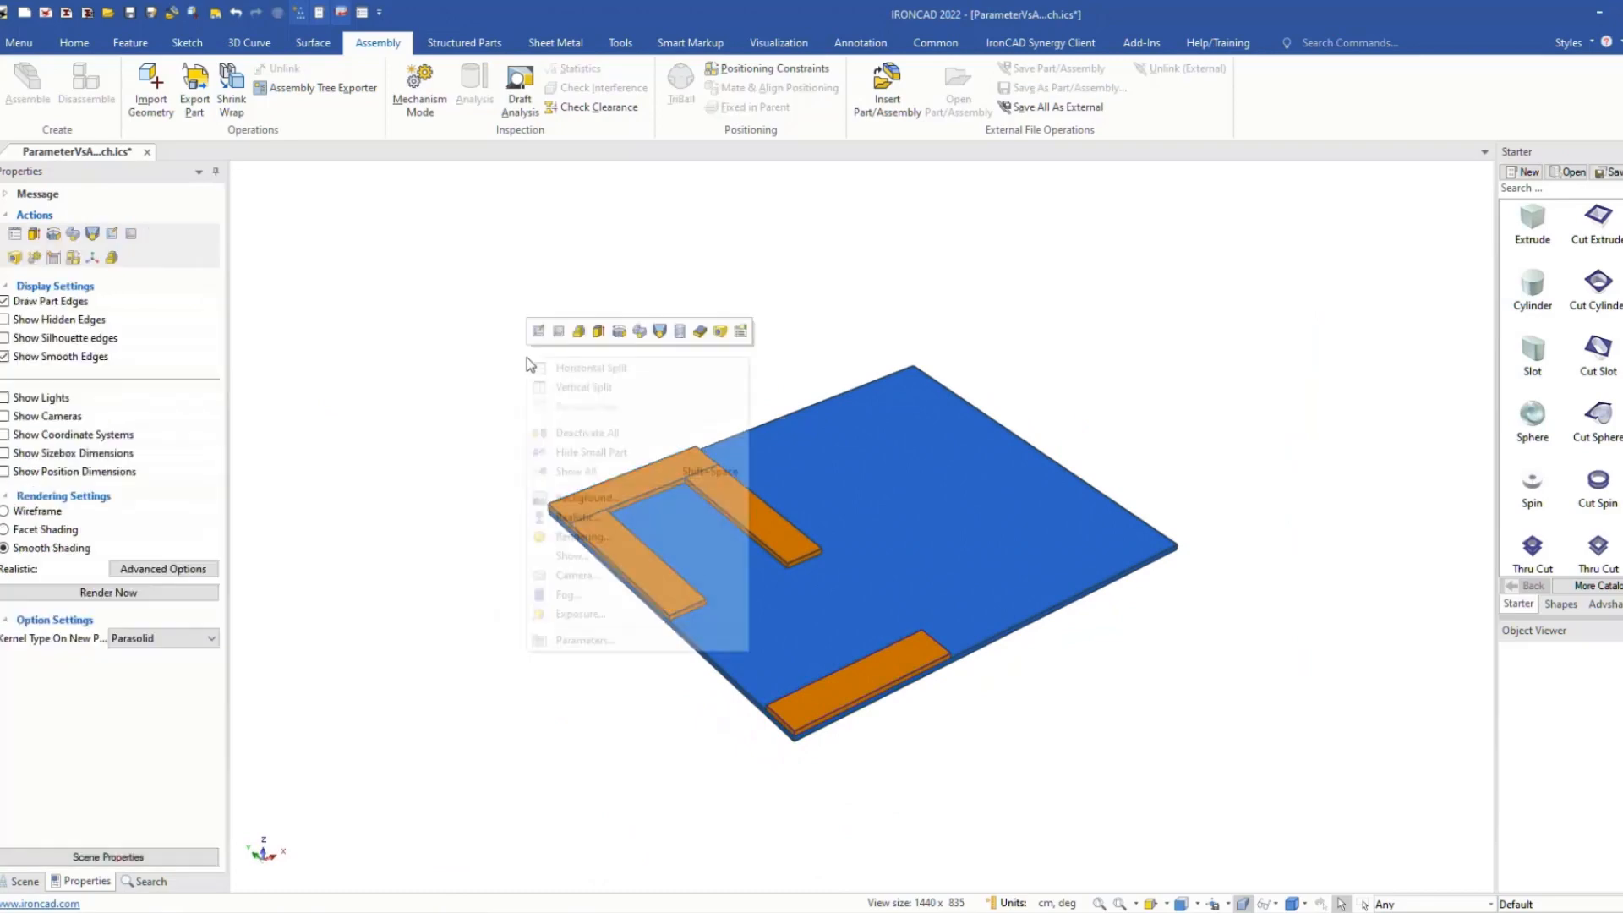
click(583, 640)
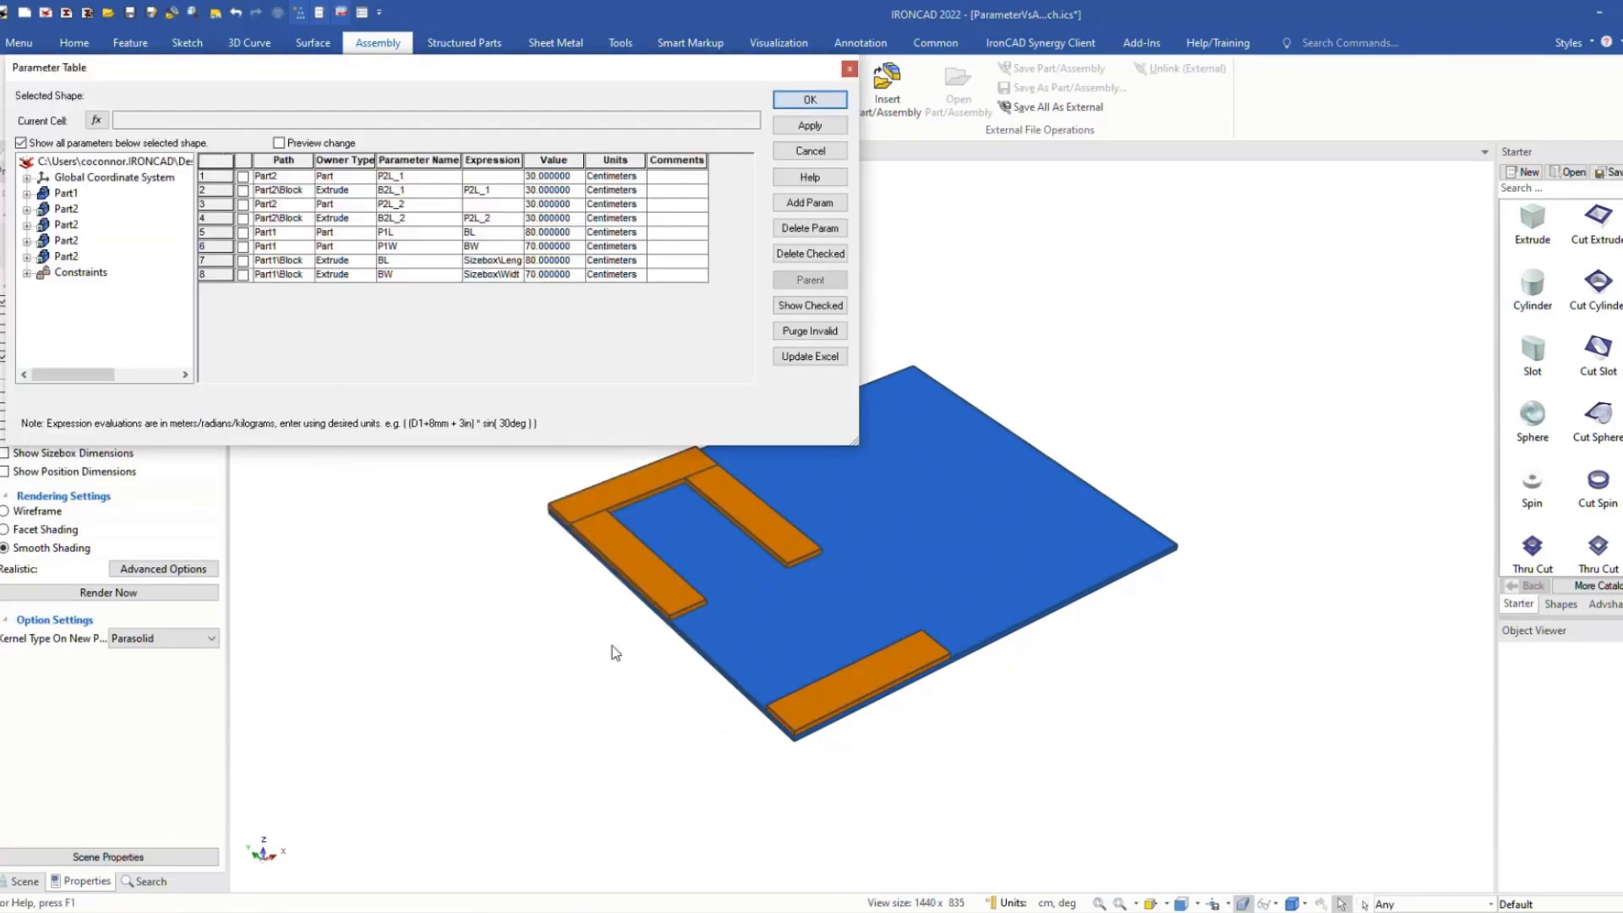
drag(524, 161, 608, 161)
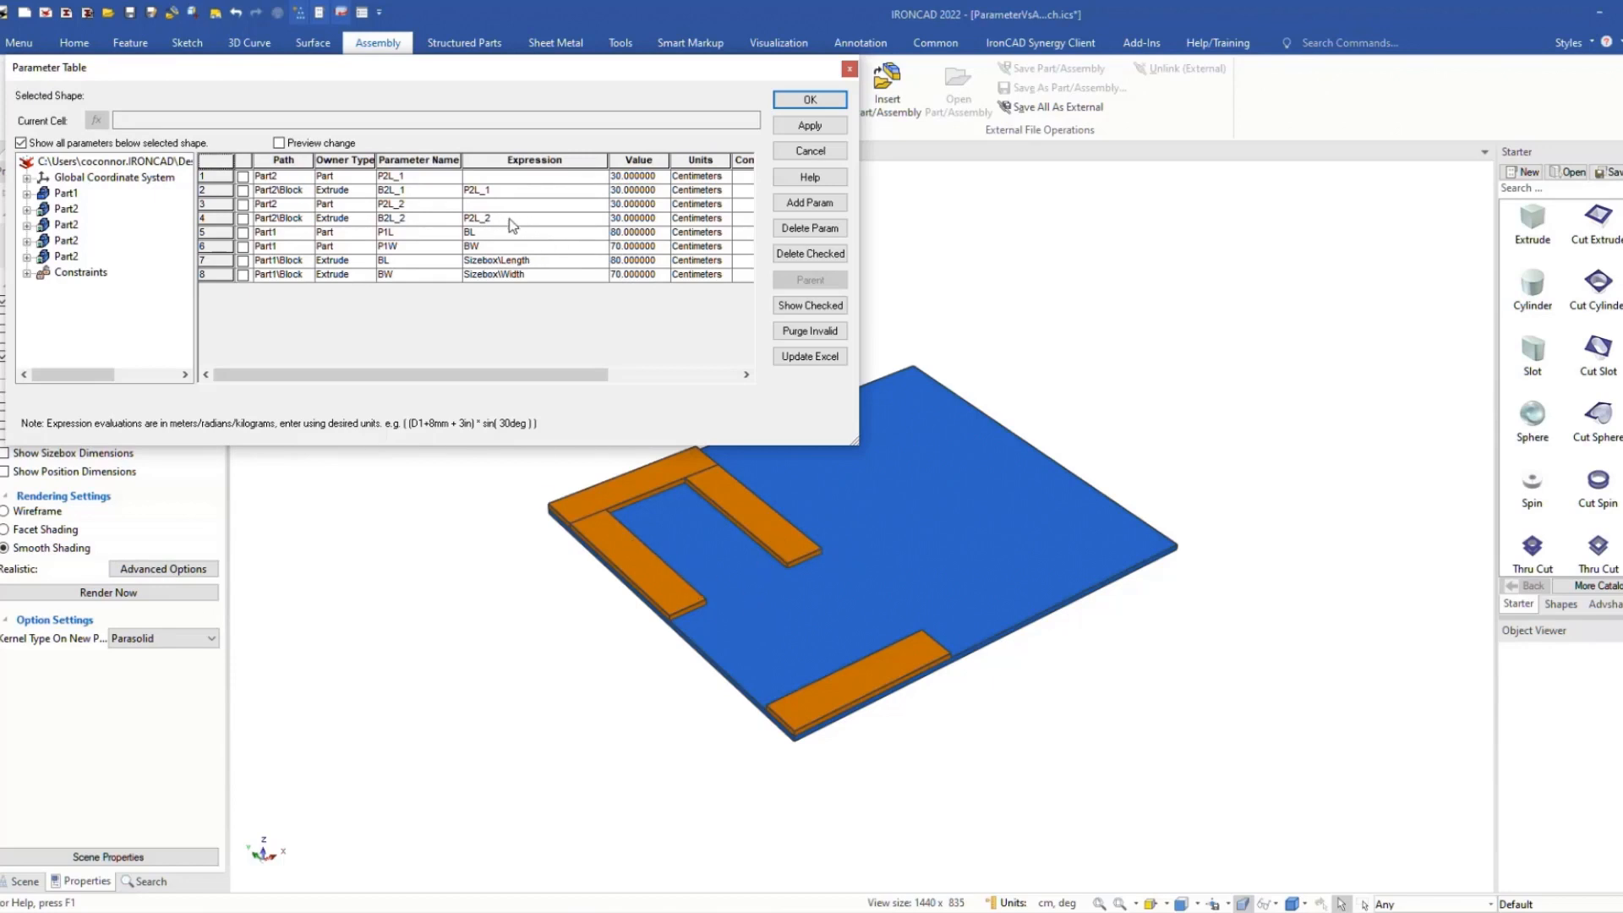
Step: Drive the parameter P2L_2 of the original strip and its linked copy with the expression P1L, and apply it
click(489, 178)
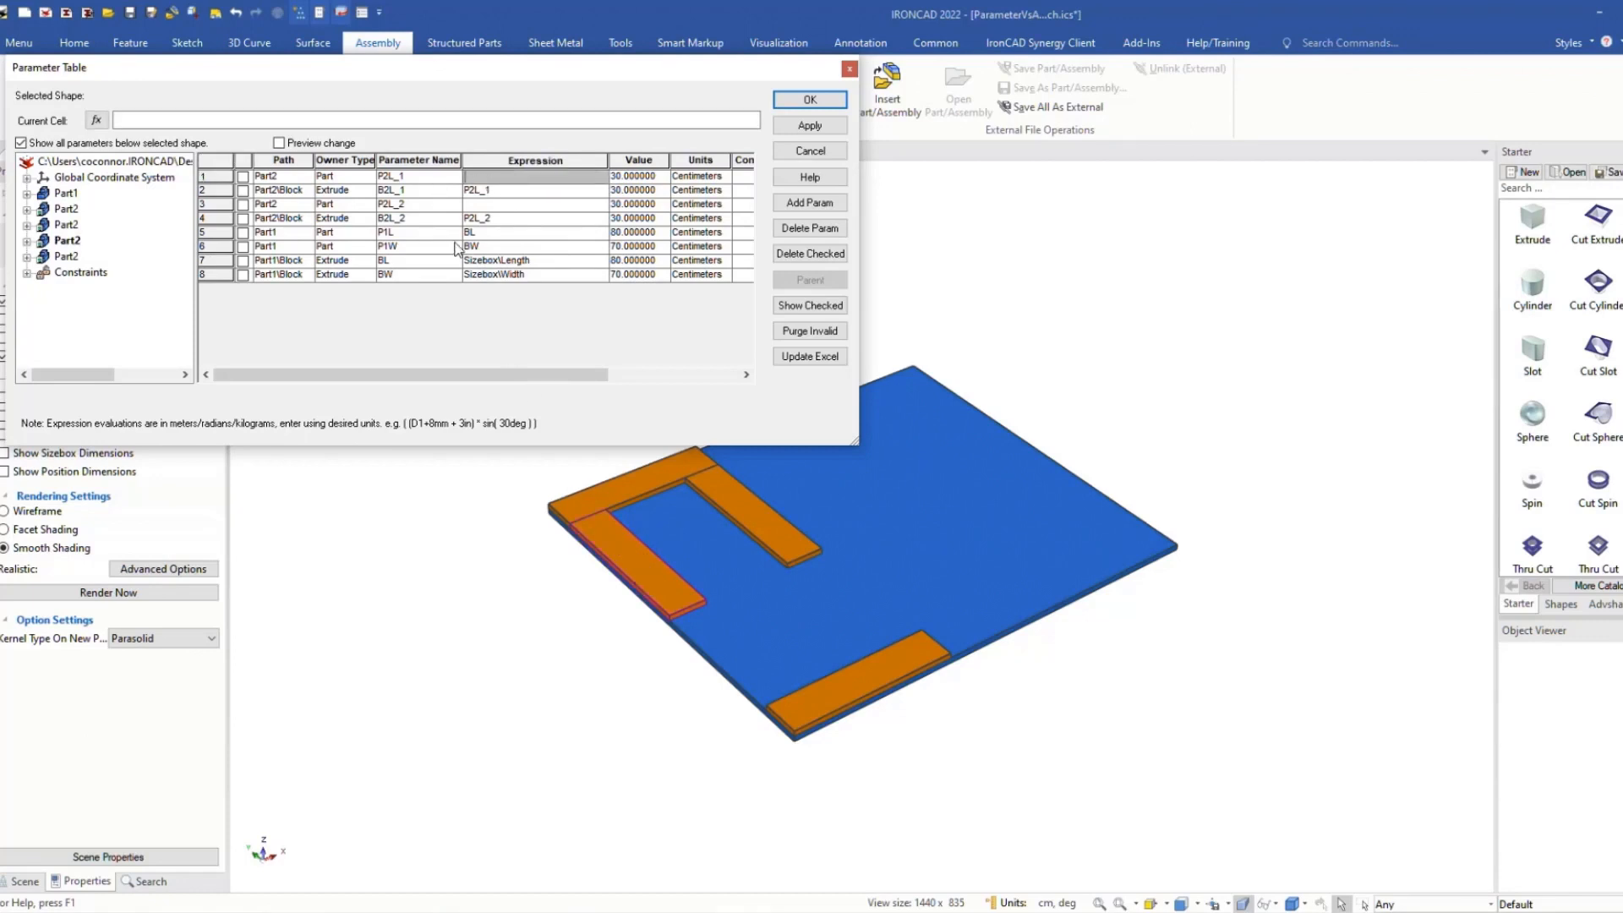
click(495, 204)
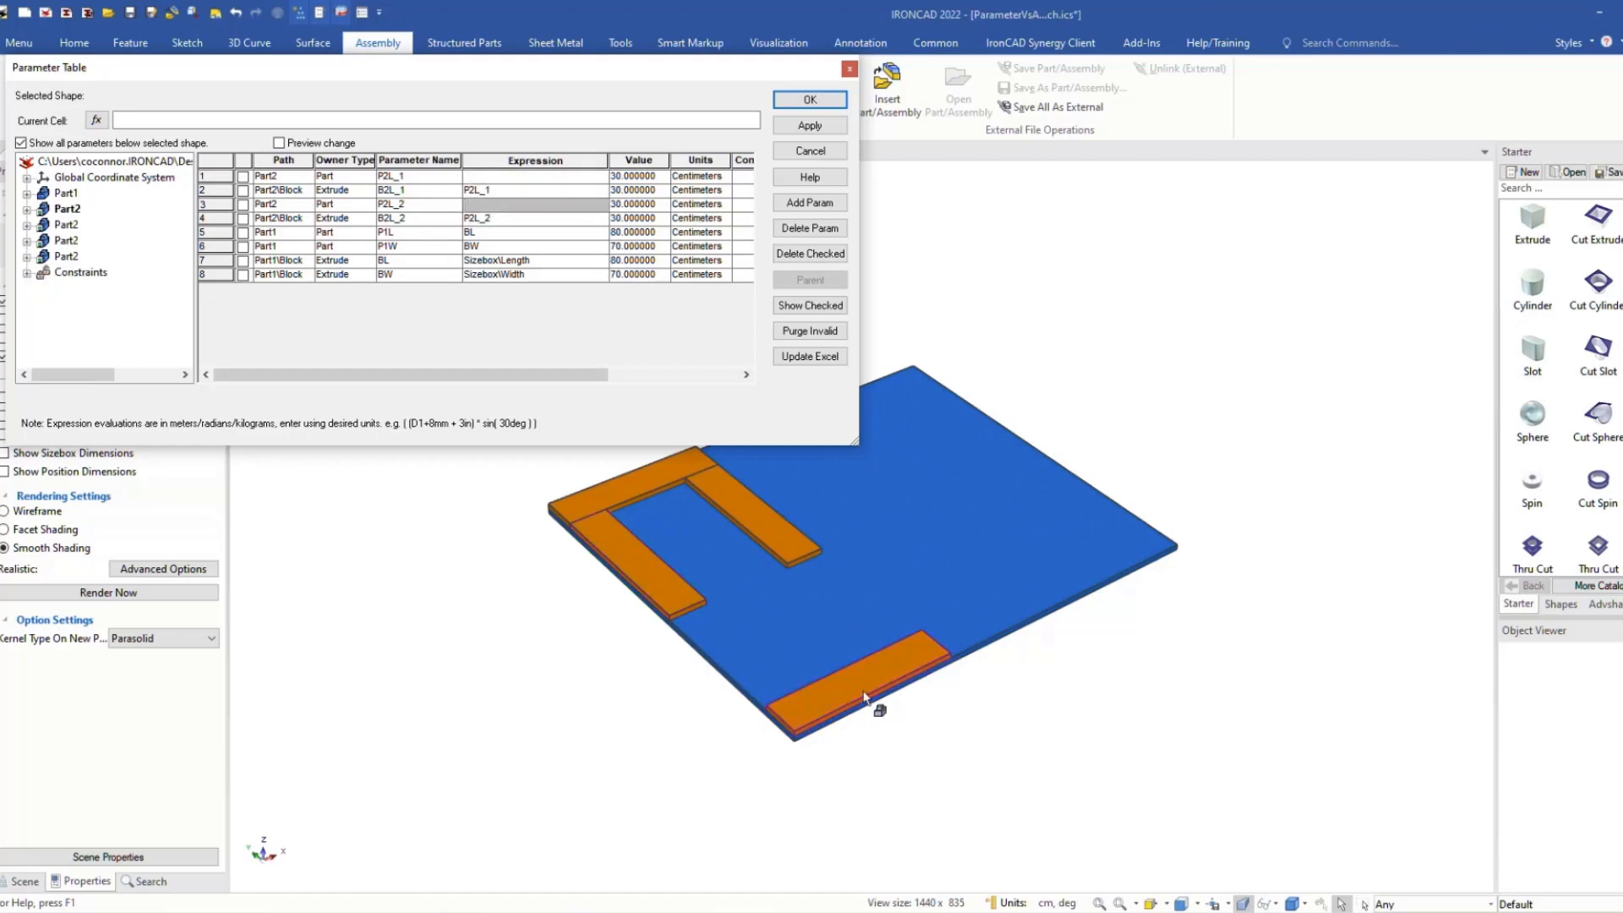
click(478, 202)
click(542, 247)
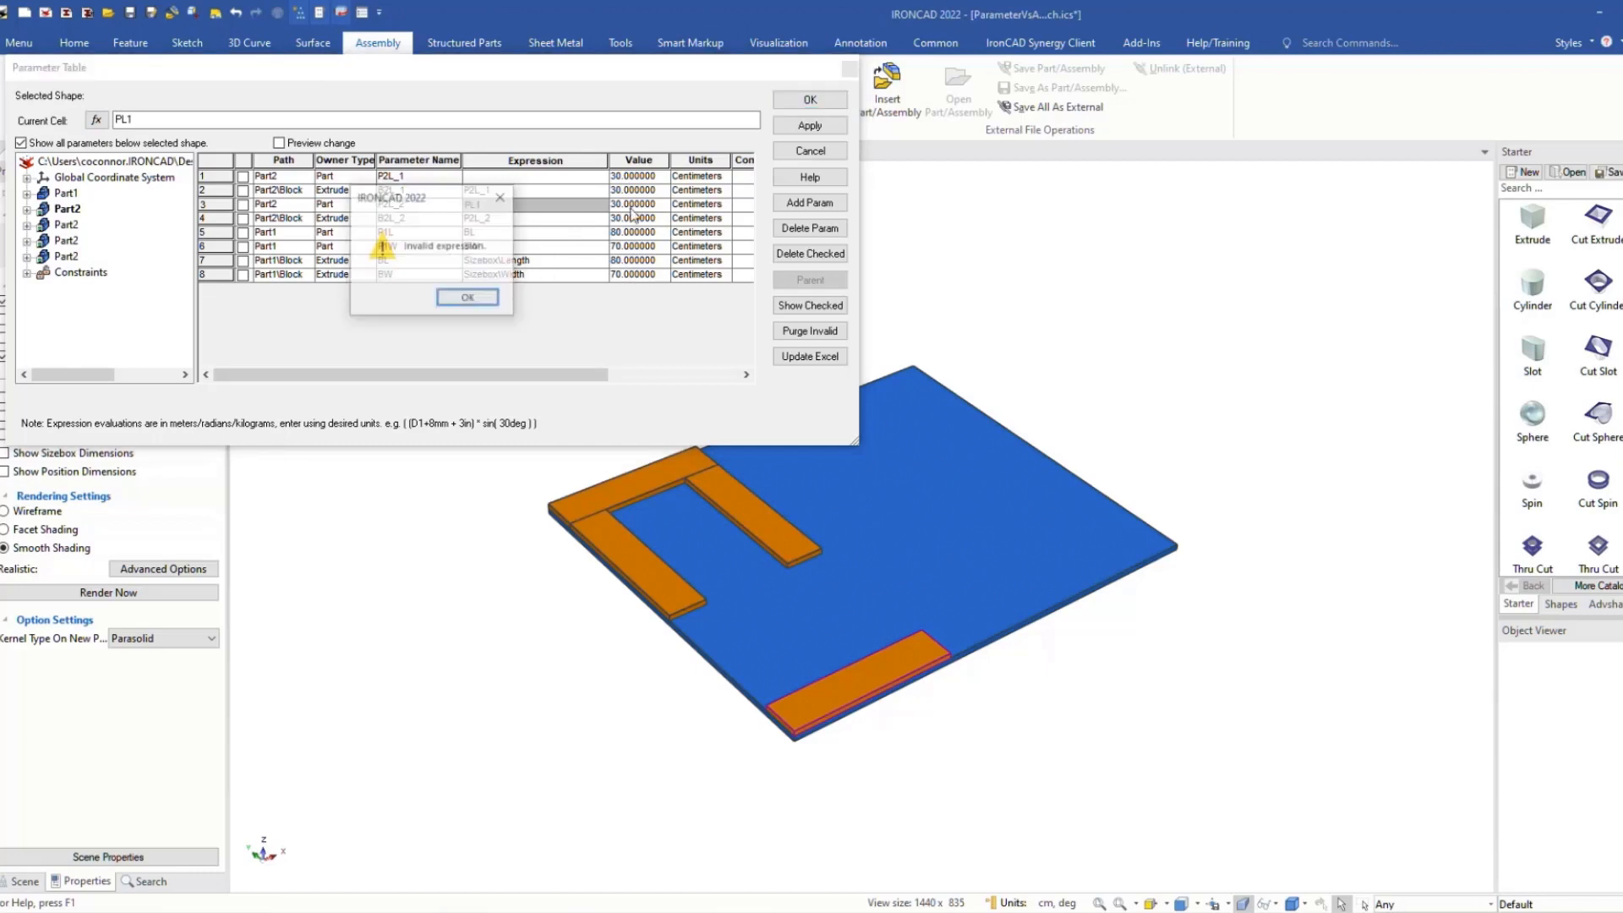
click(466, 302)
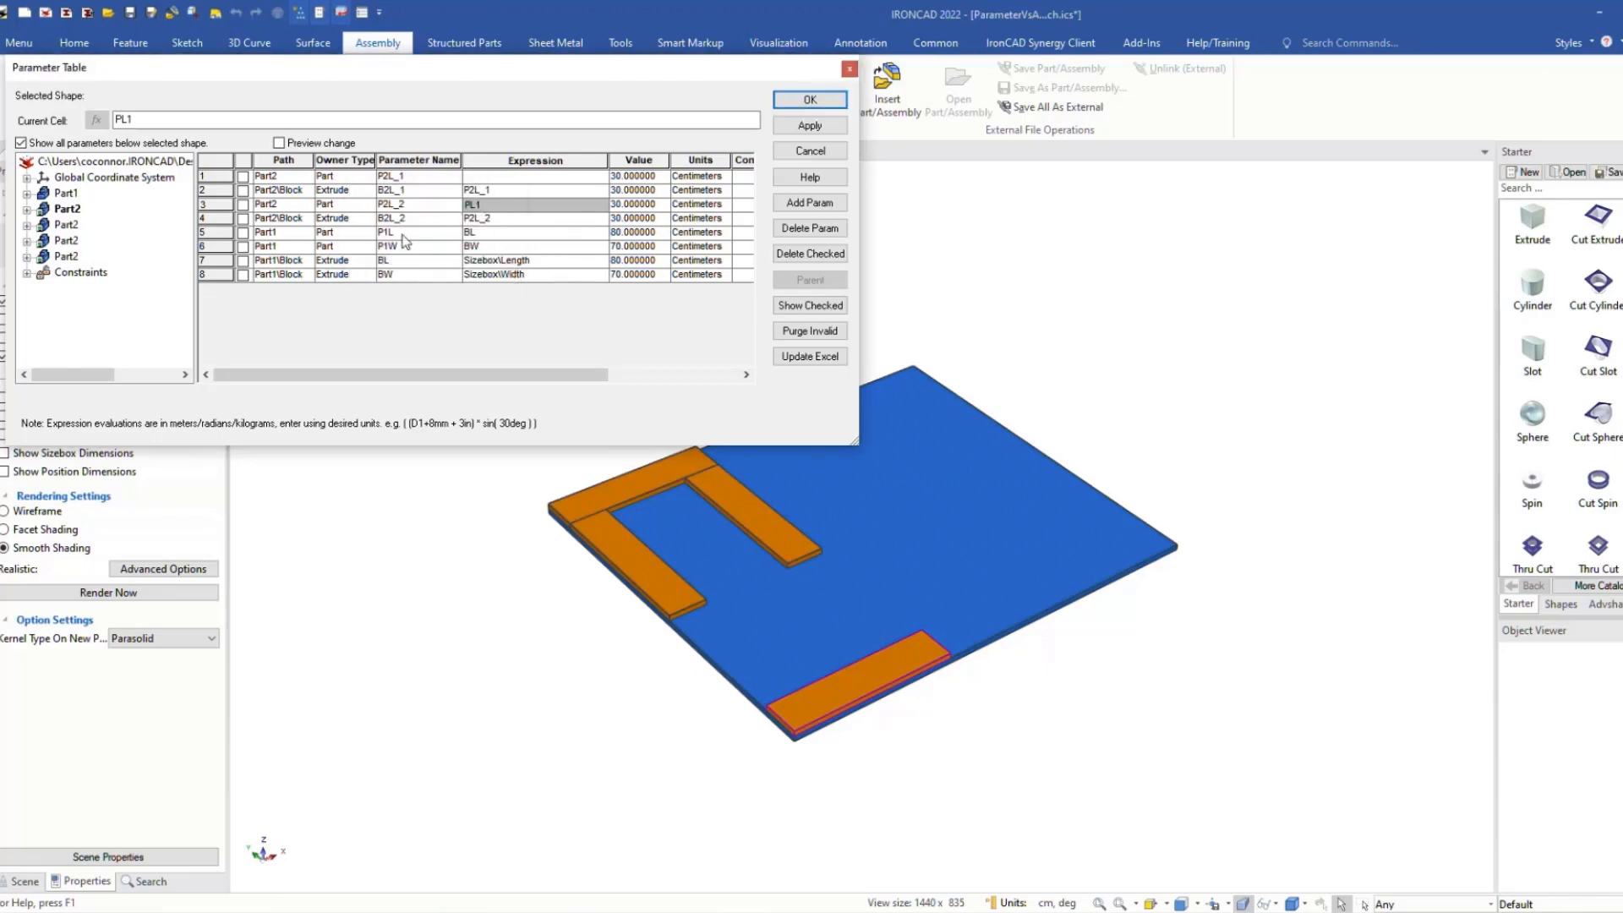
click(807, 126)
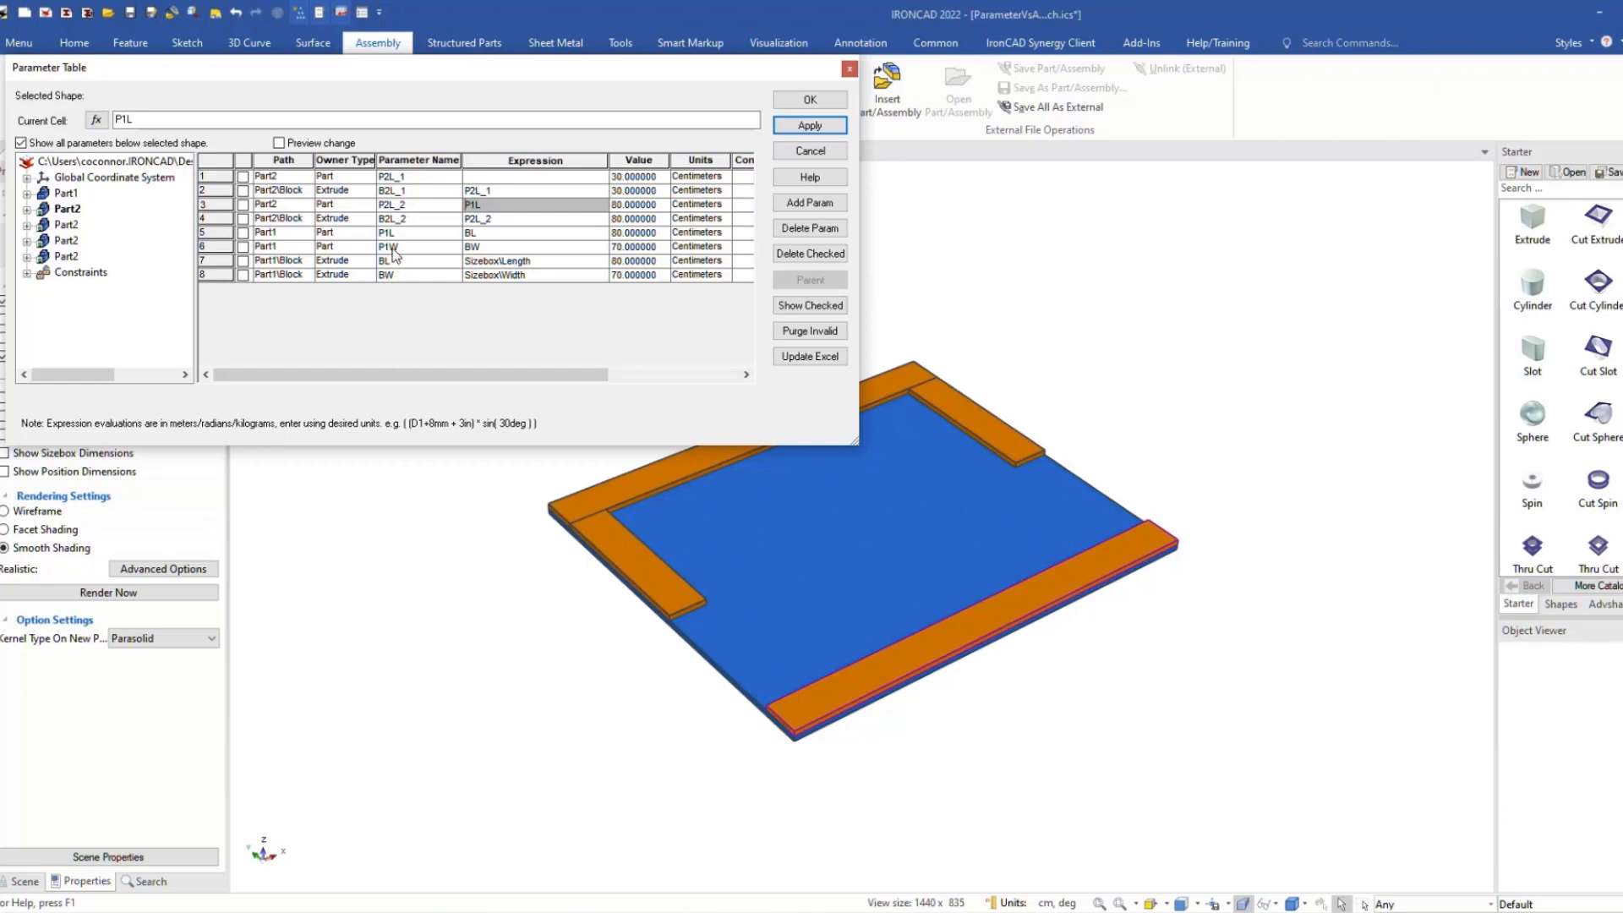
Step: Drive the rotated strips' parameter P2L_1 with the expression P1W - 14 cm and accept the scene parameter table
click(478, 176)
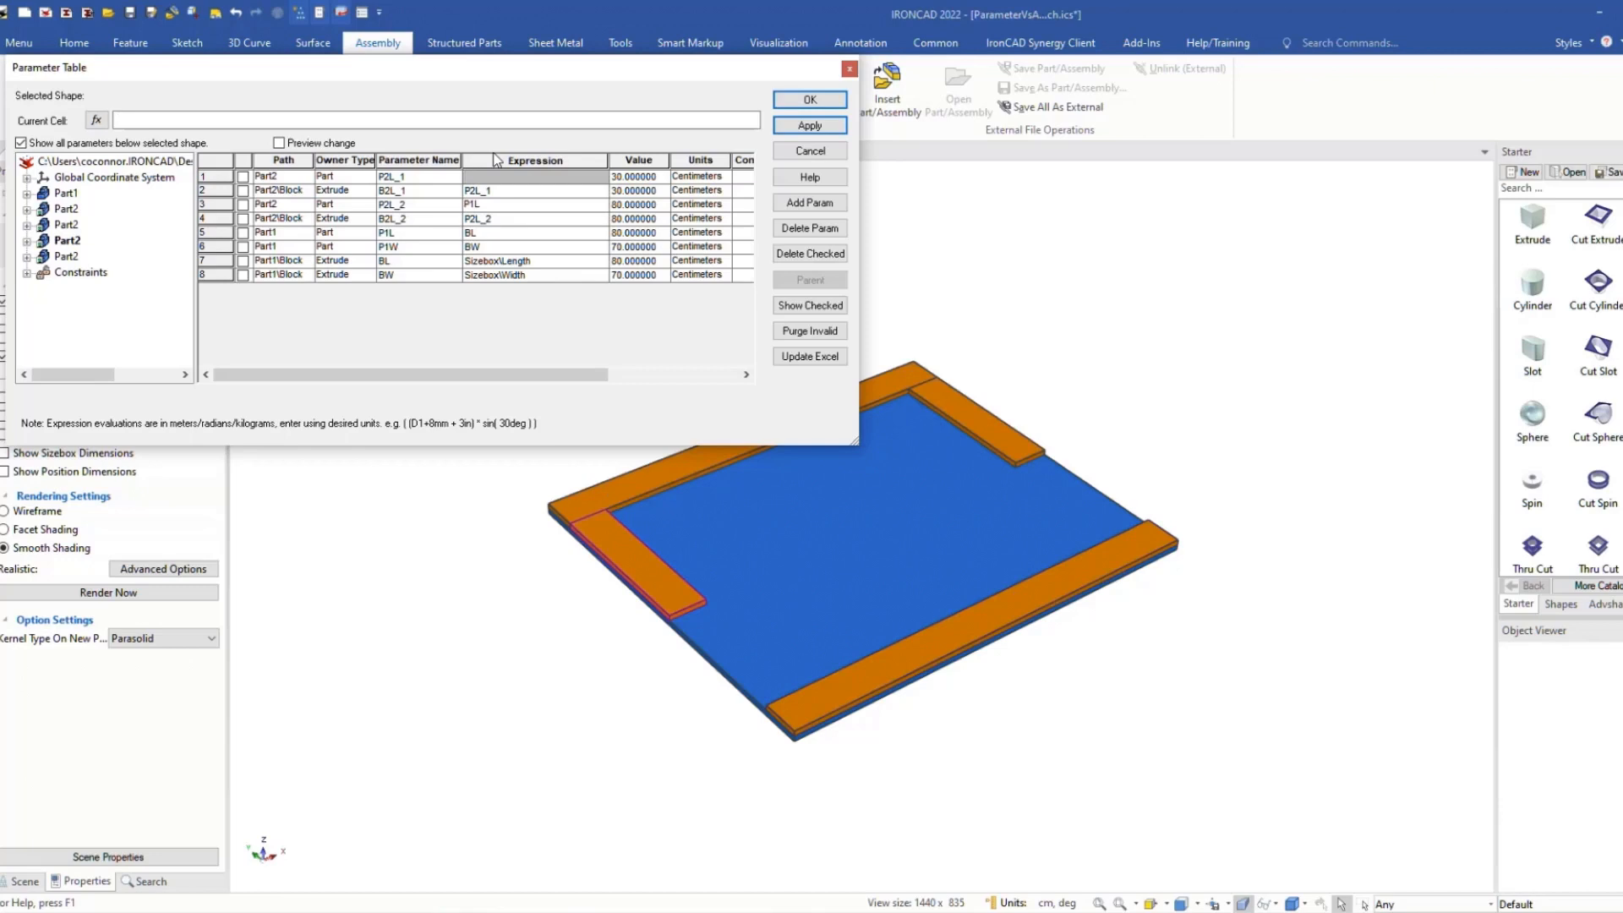
text(P1W)
click(810, 125)
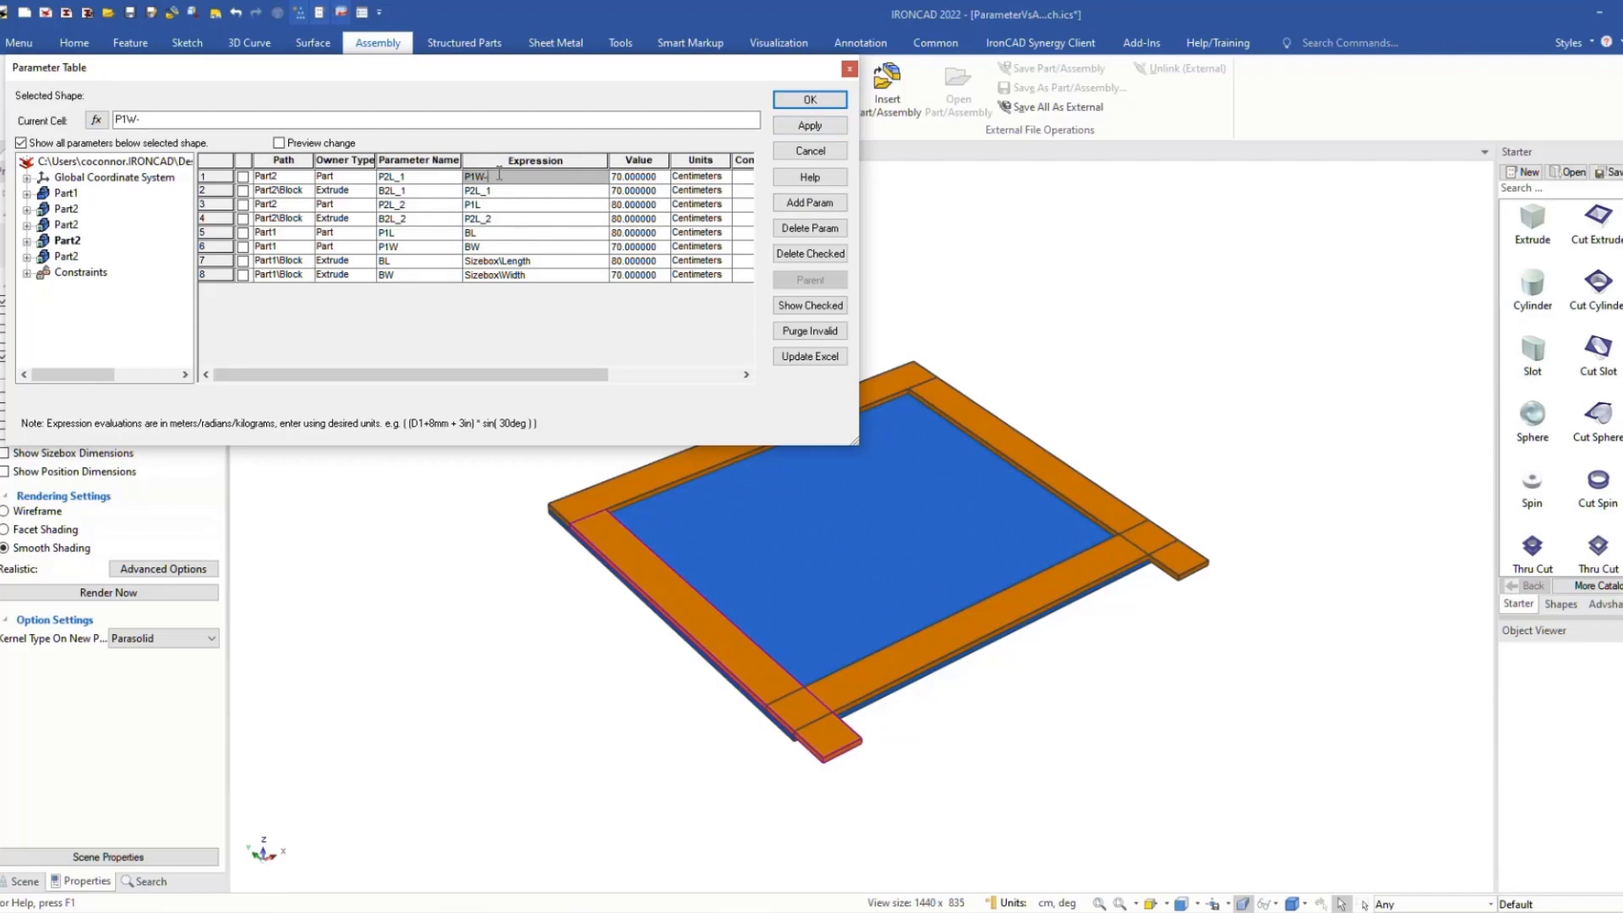
text(4 cm)
click(816, 125)
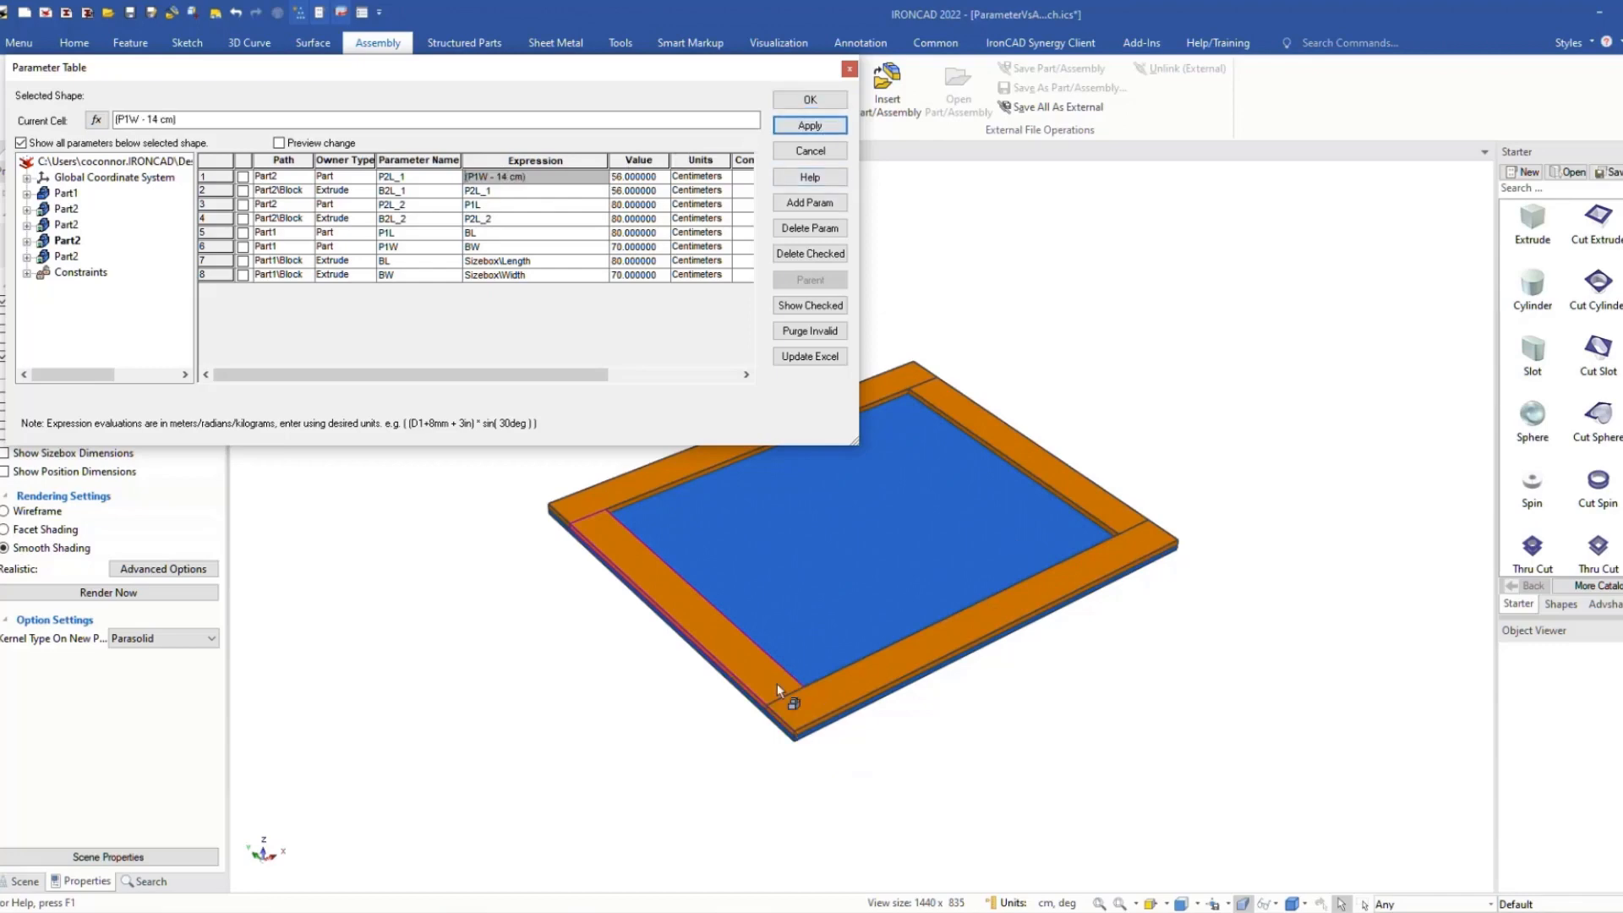
click(799, 98)
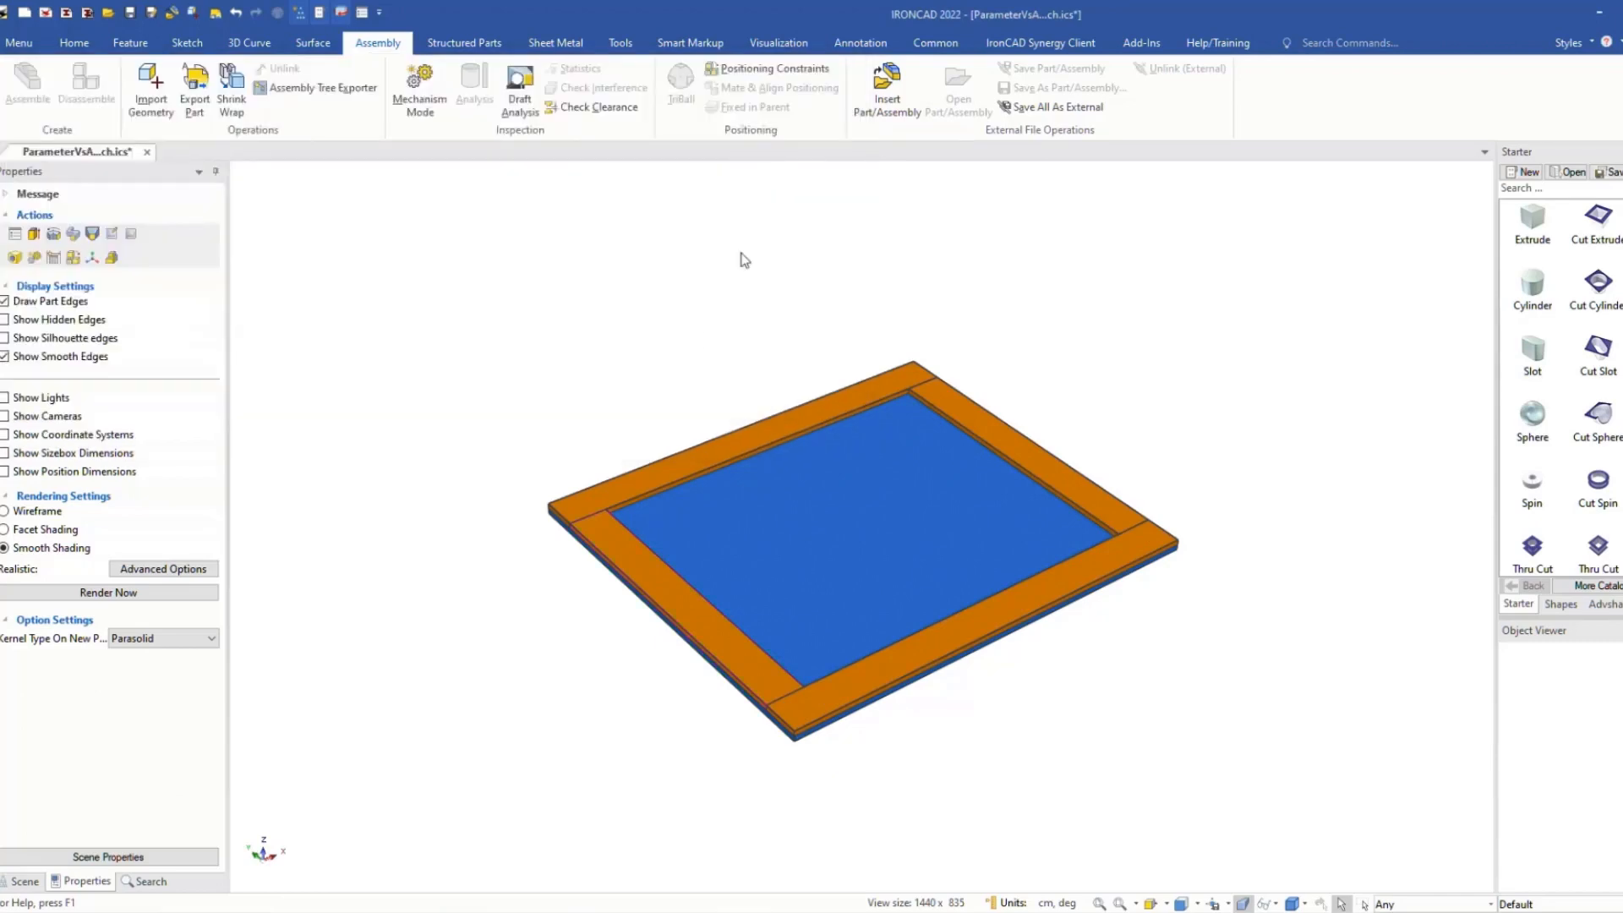
Step: Stretch the blue plate's block along its length to about 142 cm
scroll(906, 484, down, 2)
scroll(986, 466, down, 1)
scroll(830, 573, down, 1)
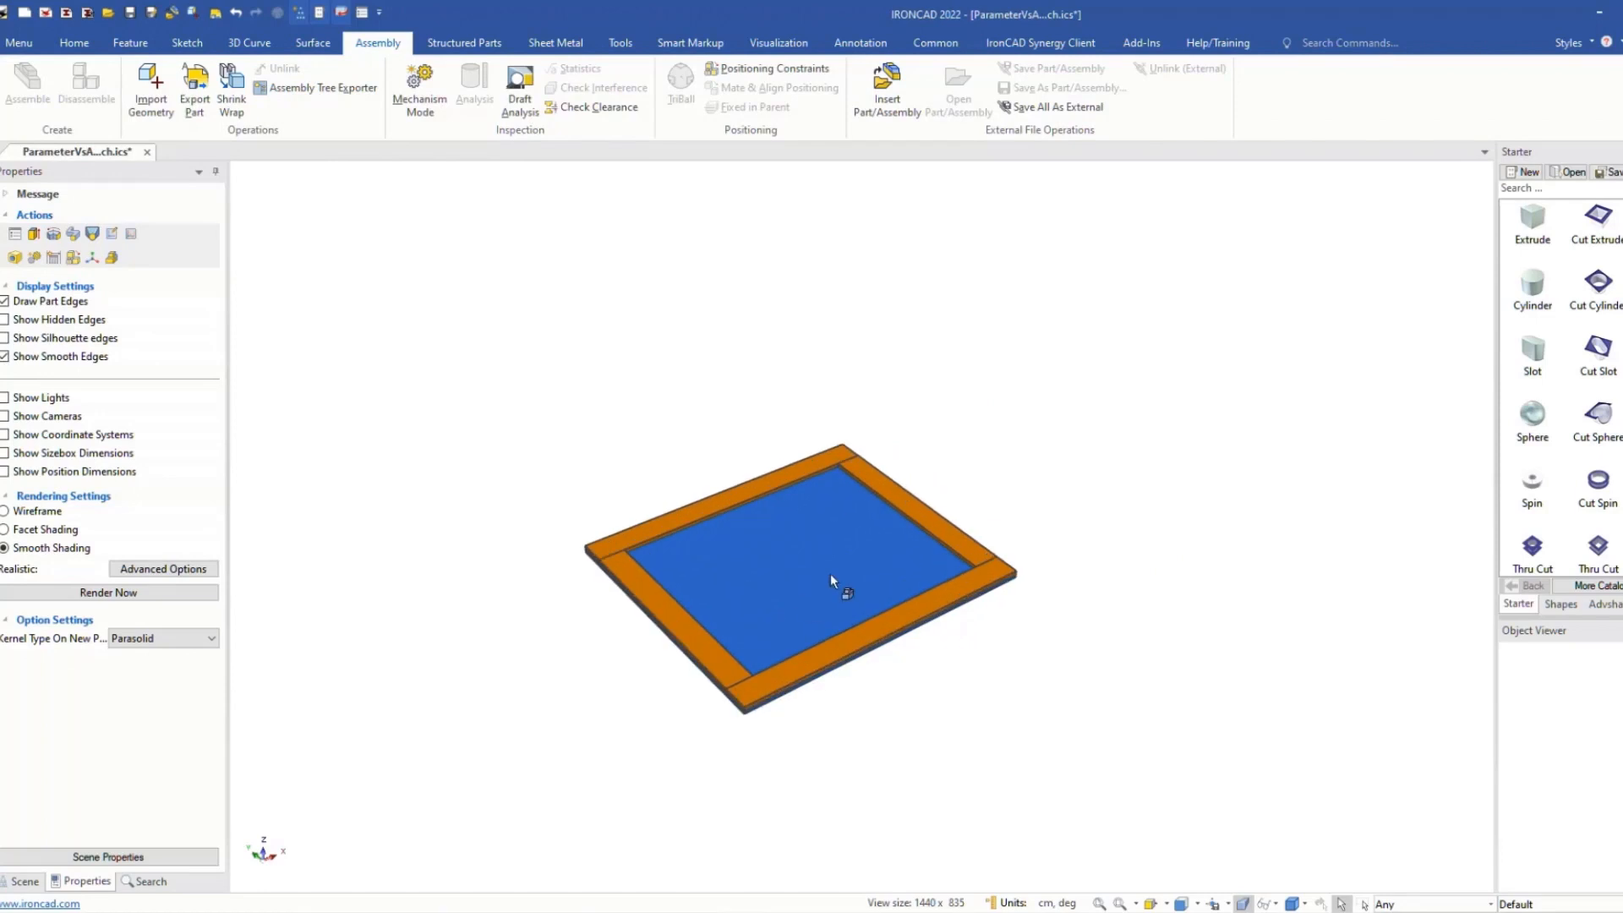
click(831, 553)
click(849, 536)
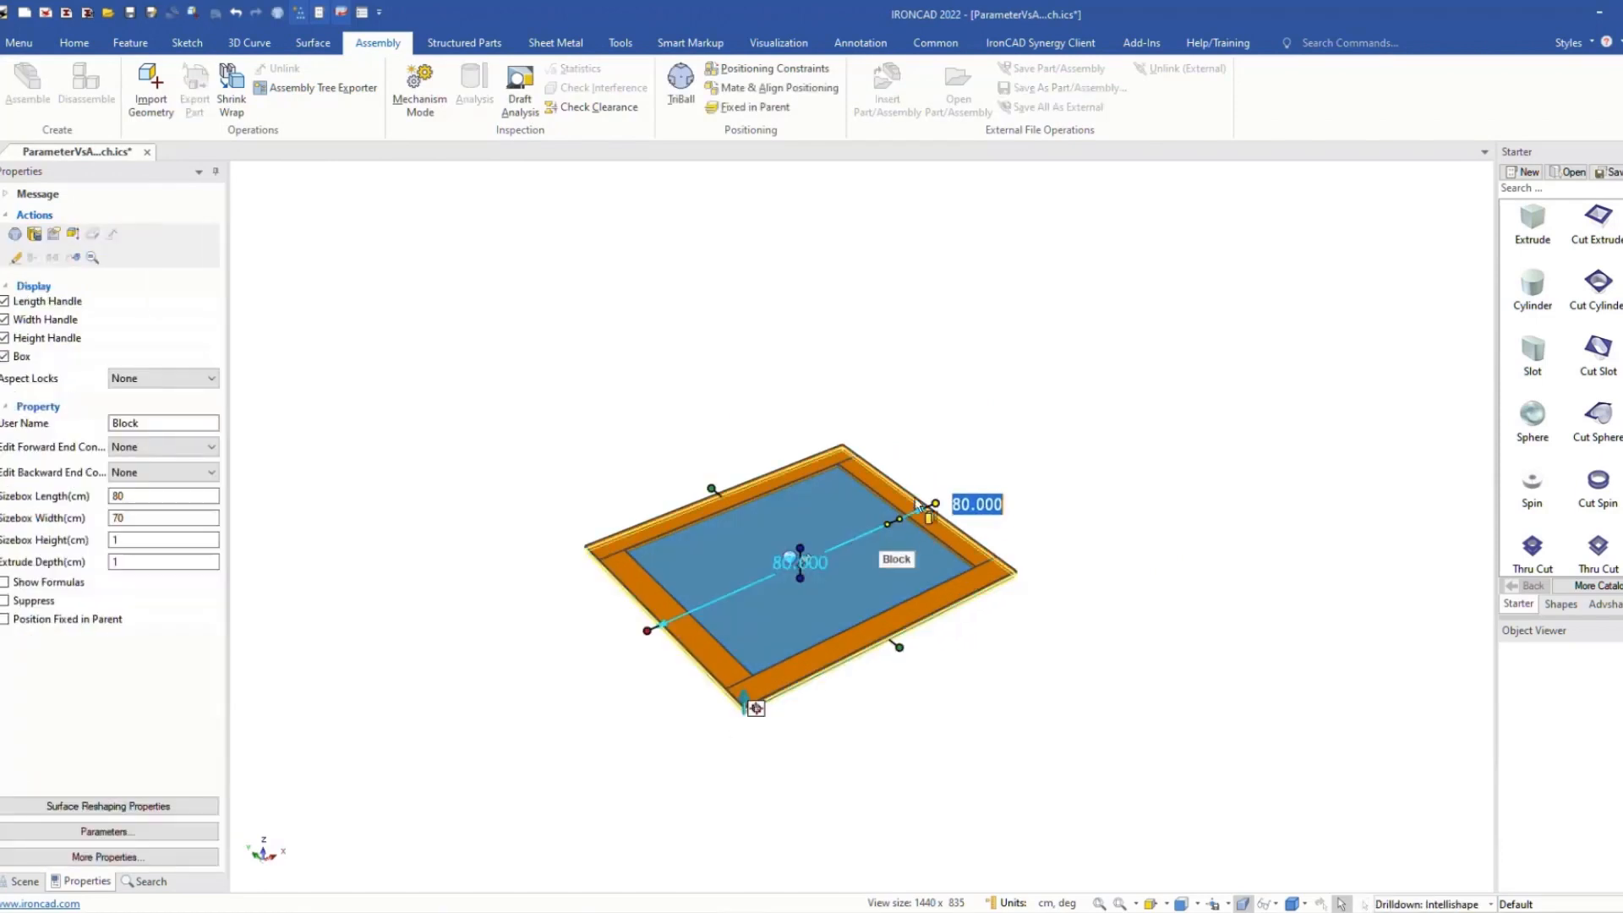
drag(938, 503, 1123, 620)
click(1114, 609)
Step: Stretch the blue plate's block along its width to about 124 cm, extending its rear edge
click(899, 509)
click(901, 514)
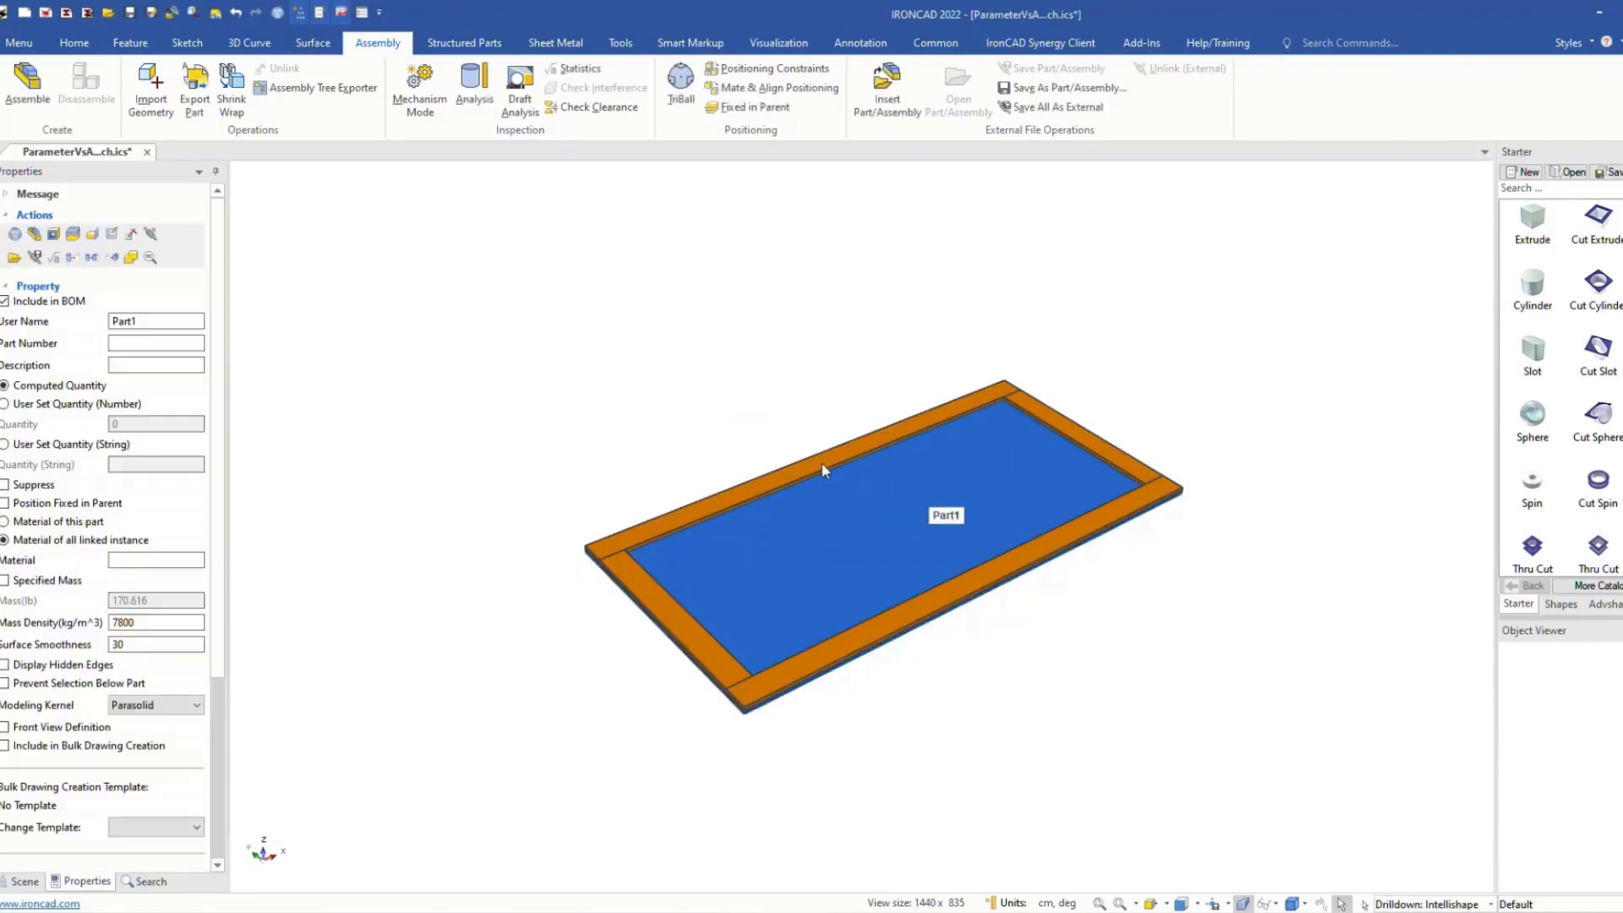
drag(814, 446, 697, 366)
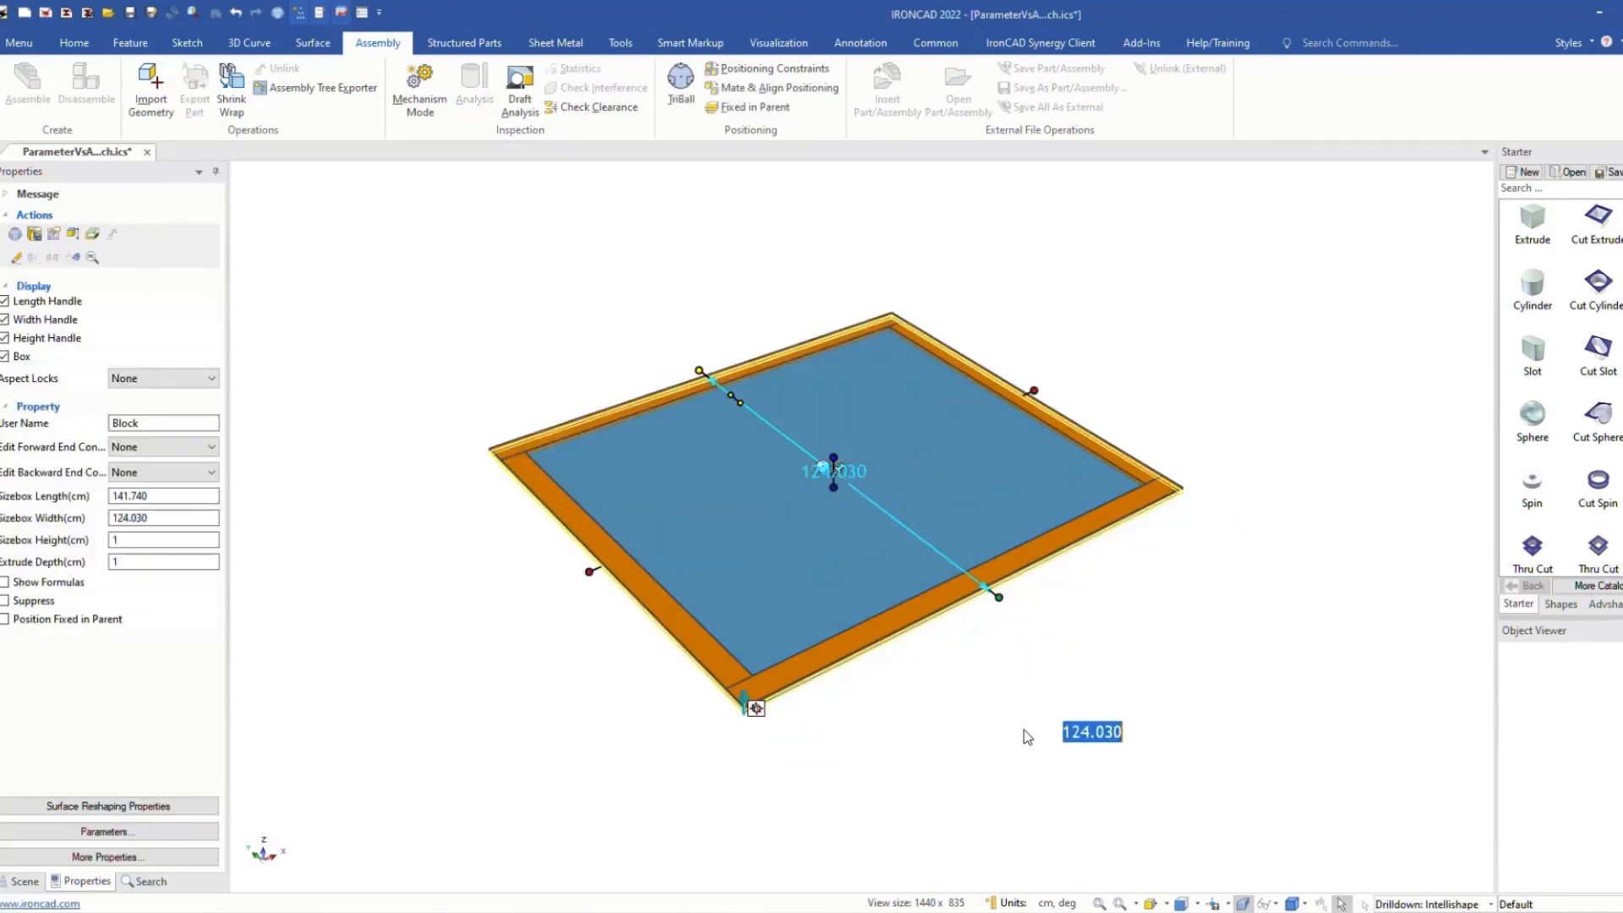
click(1017, 723)
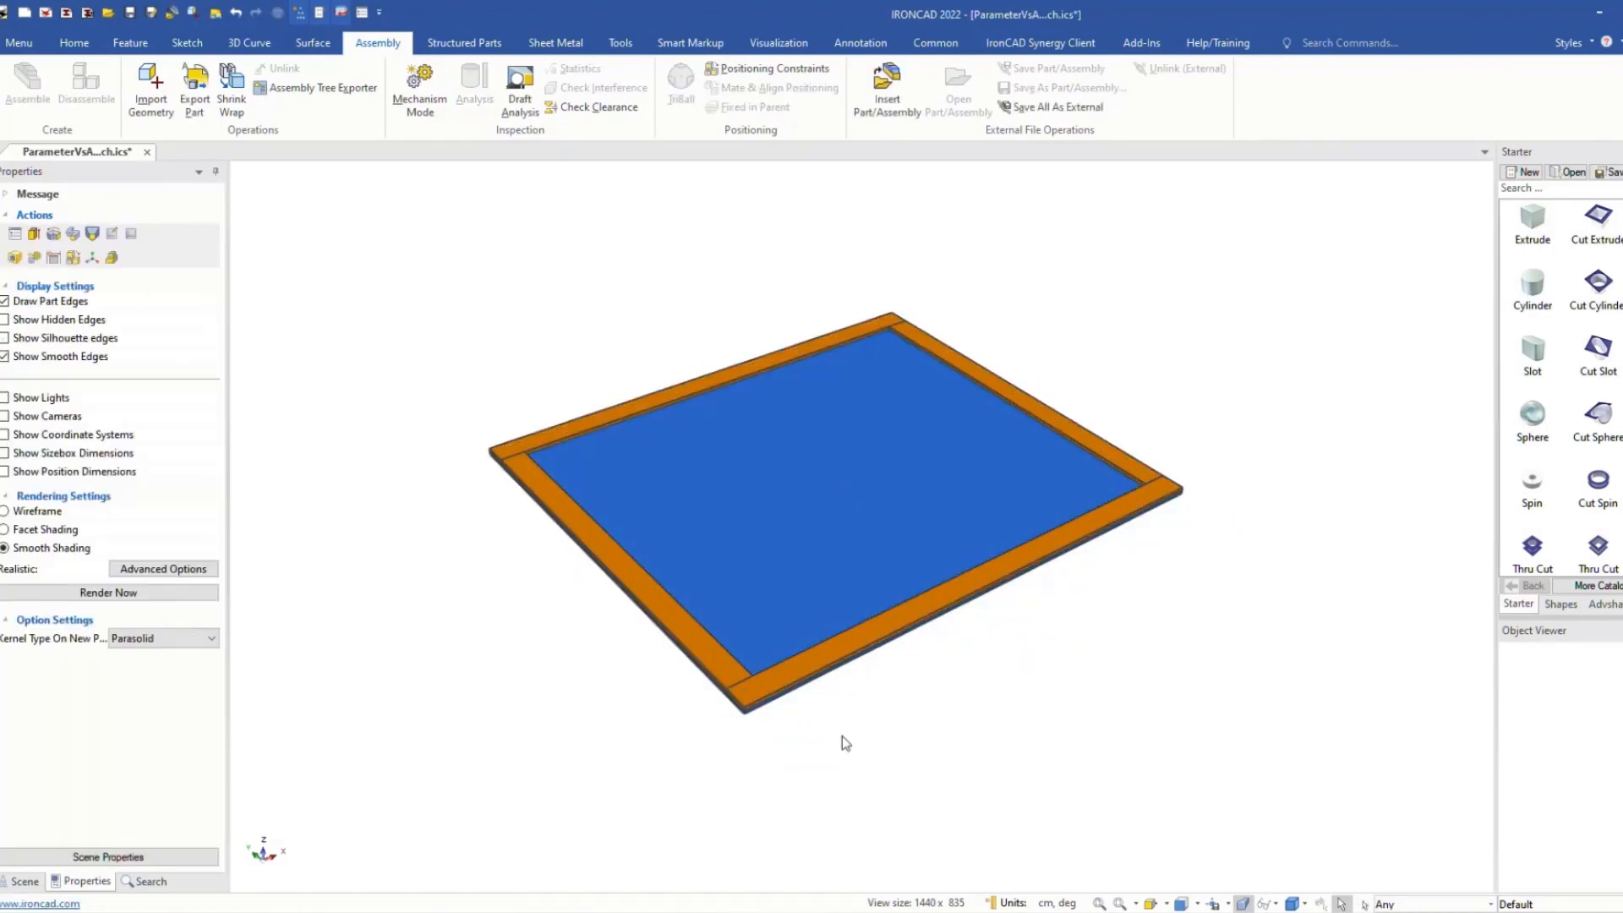
scroll(741, 733, up, 2)
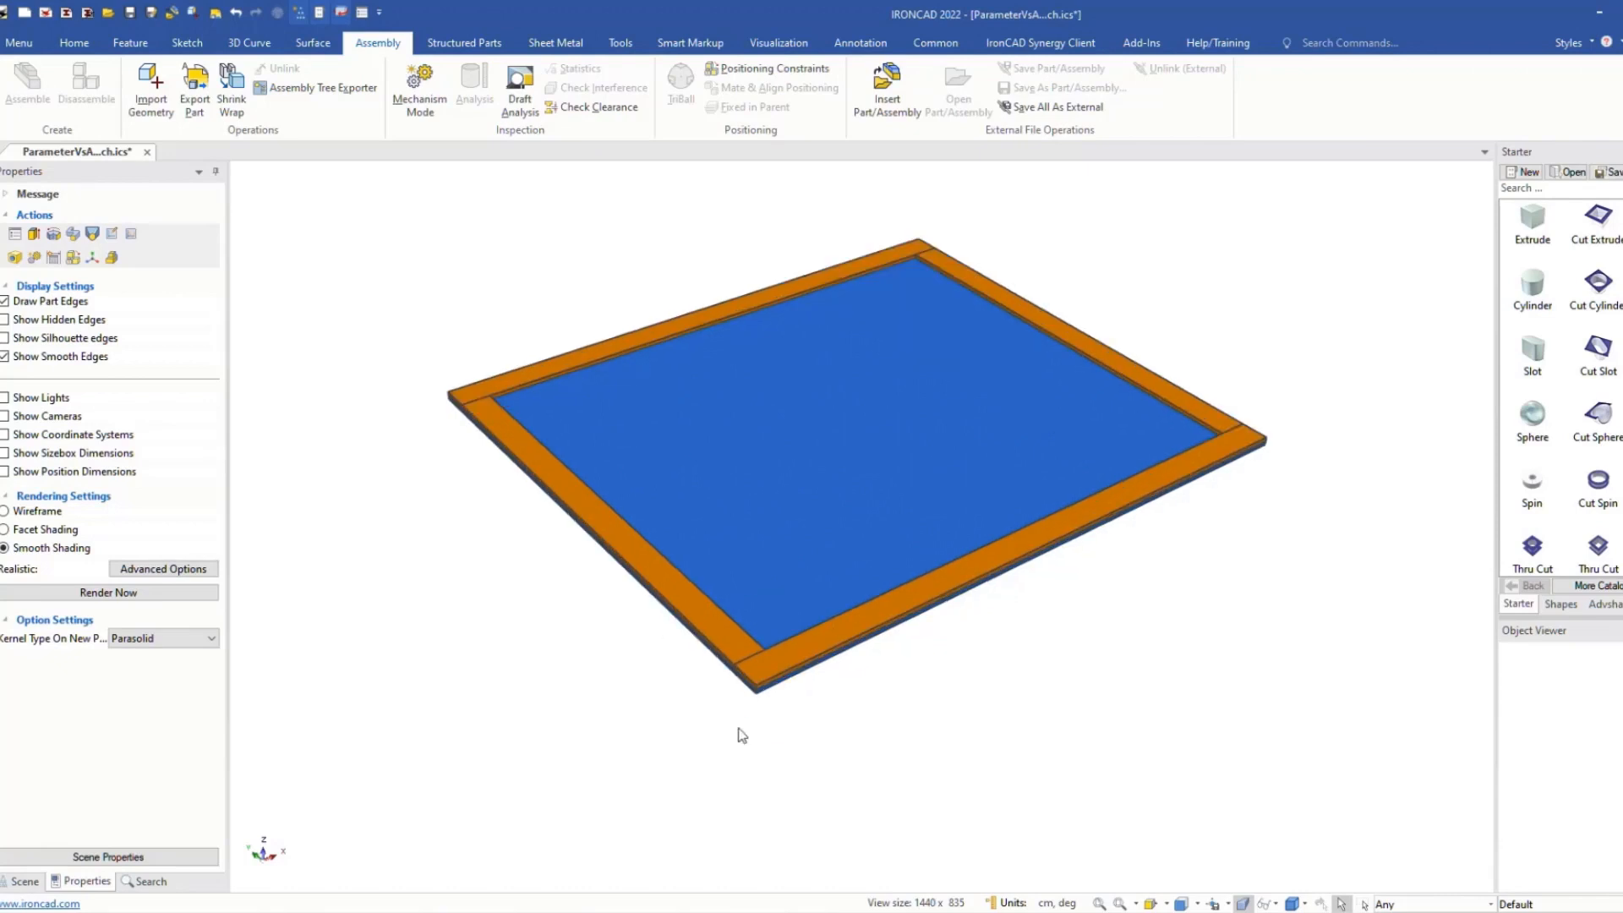
scroll(913, 279, up, 1)
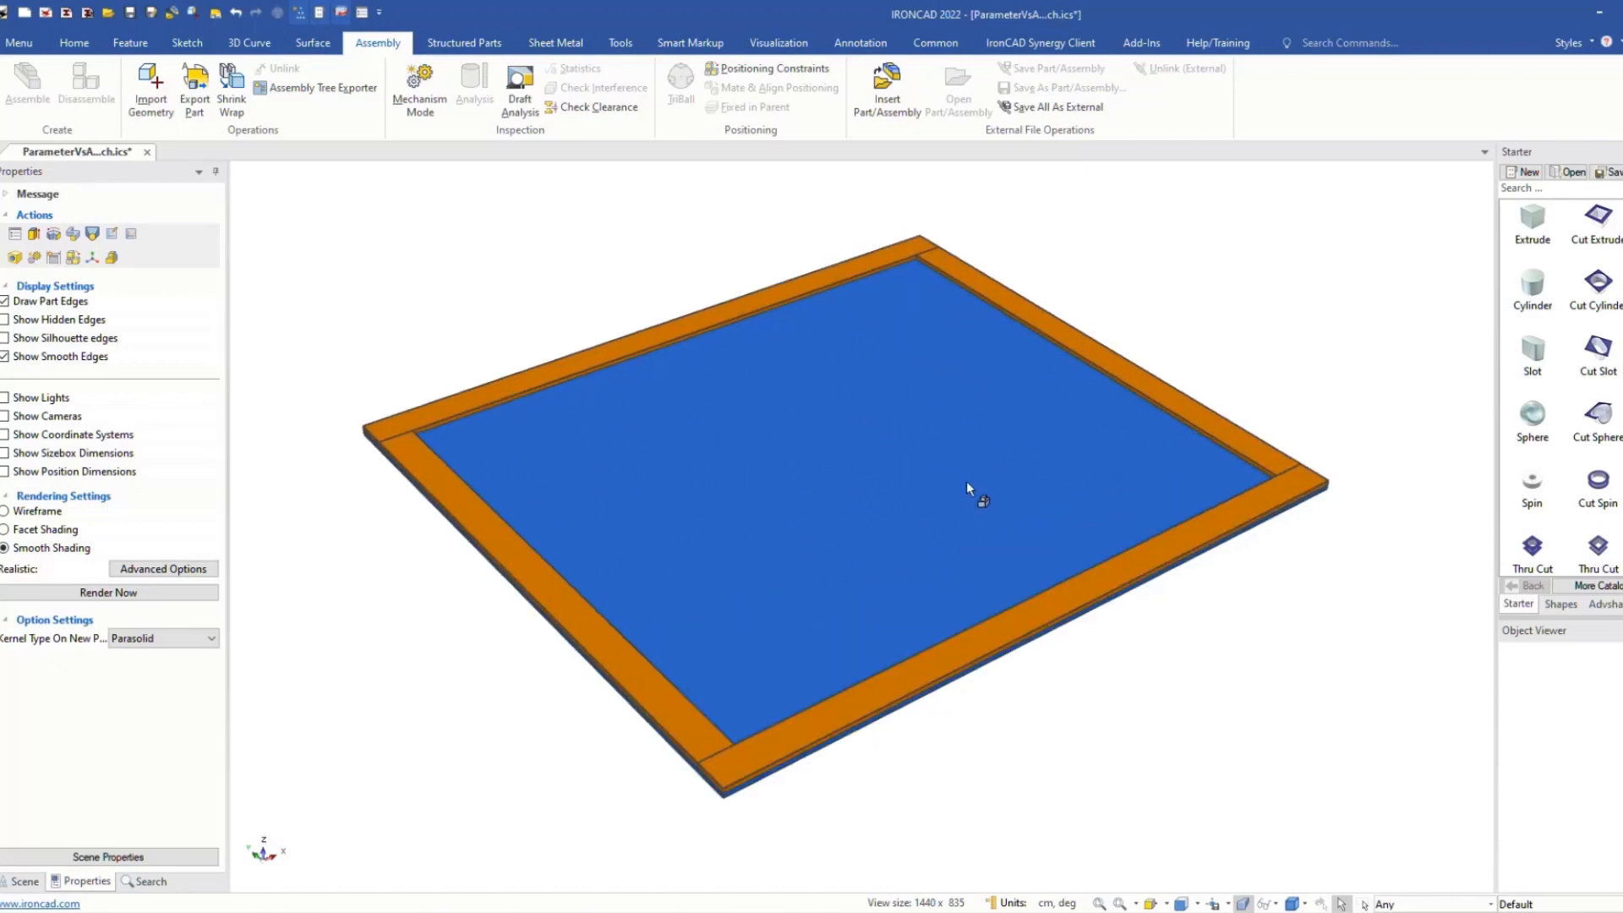
scroll(936, 492, down, 1)
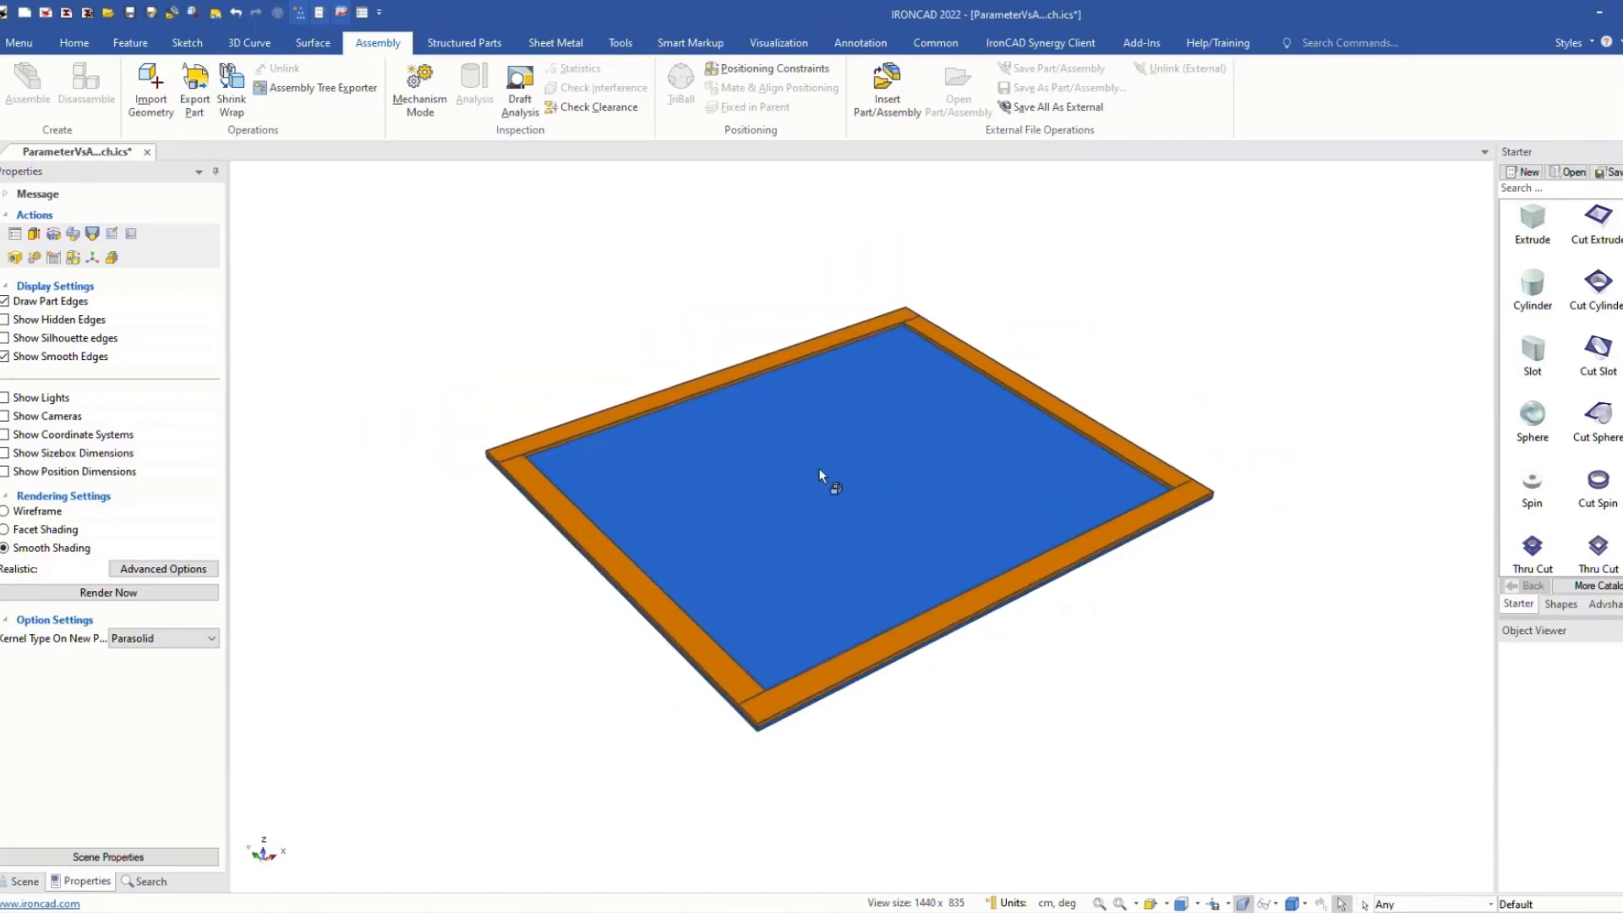
click(760, 725)
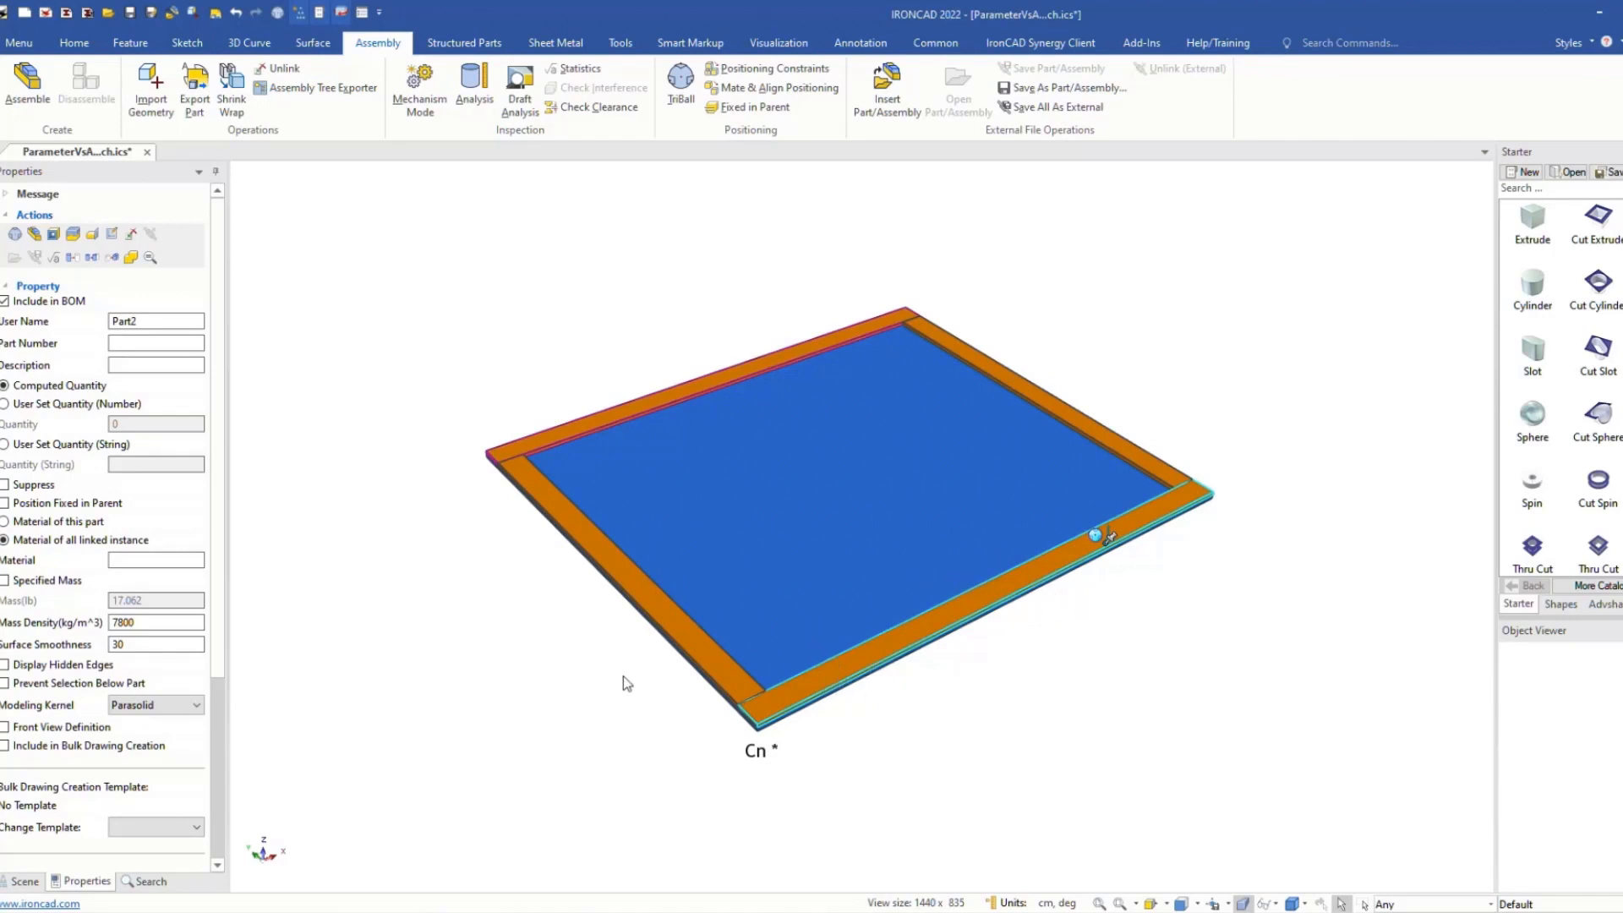
click(428, 780)
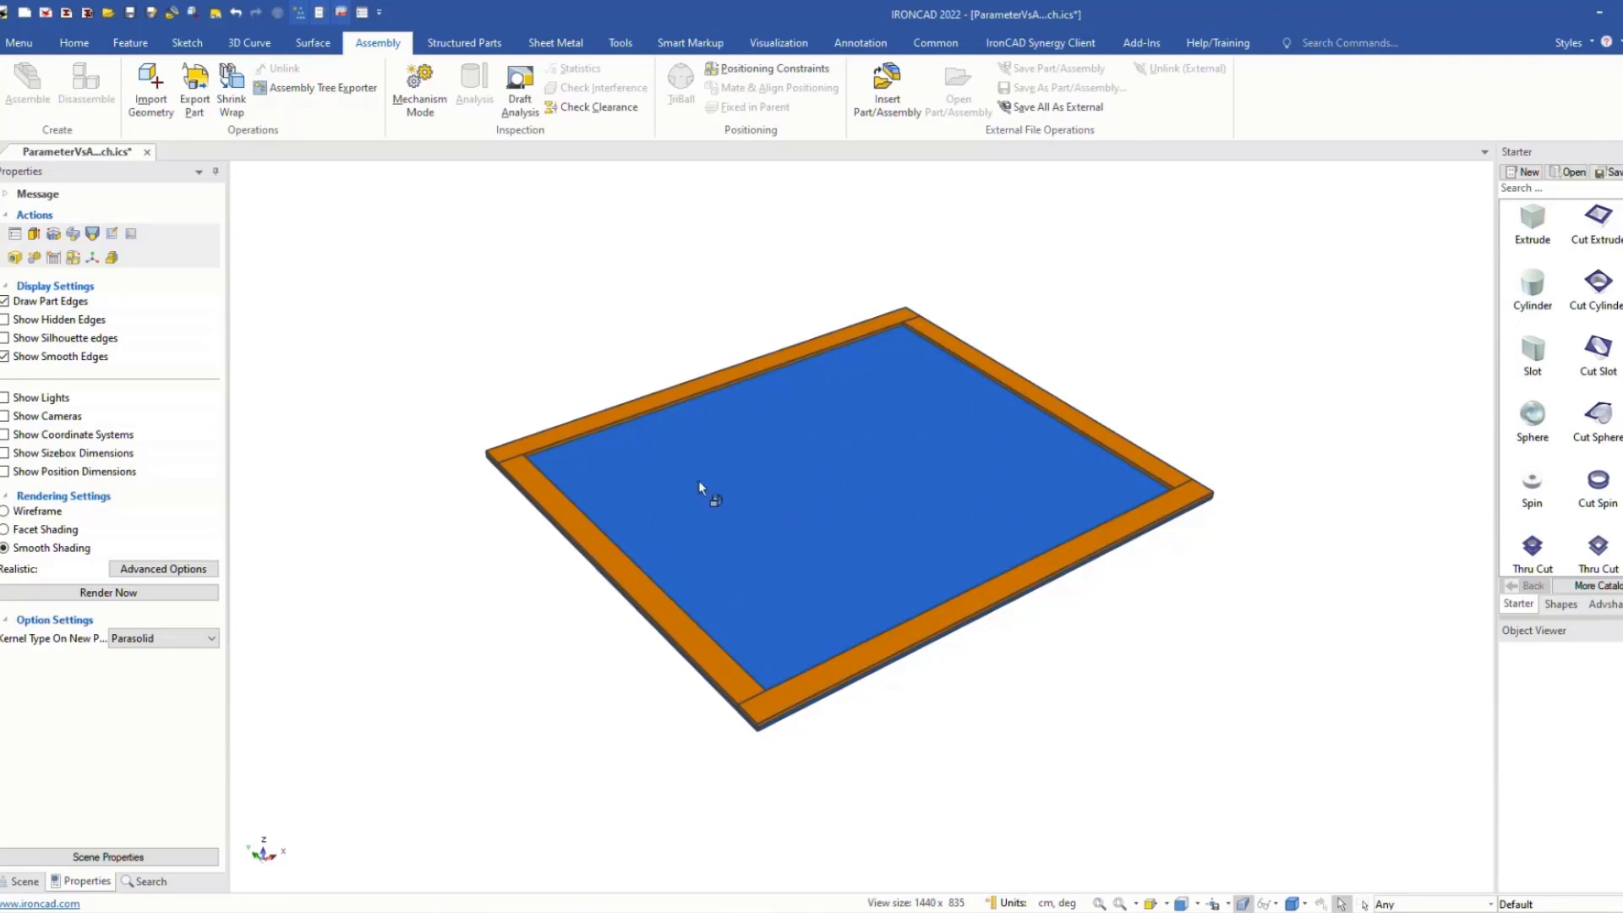
Step: Delete the two rotated side strips and the rear strip, keeping only the front strip on the blue plate
click(651, 601)
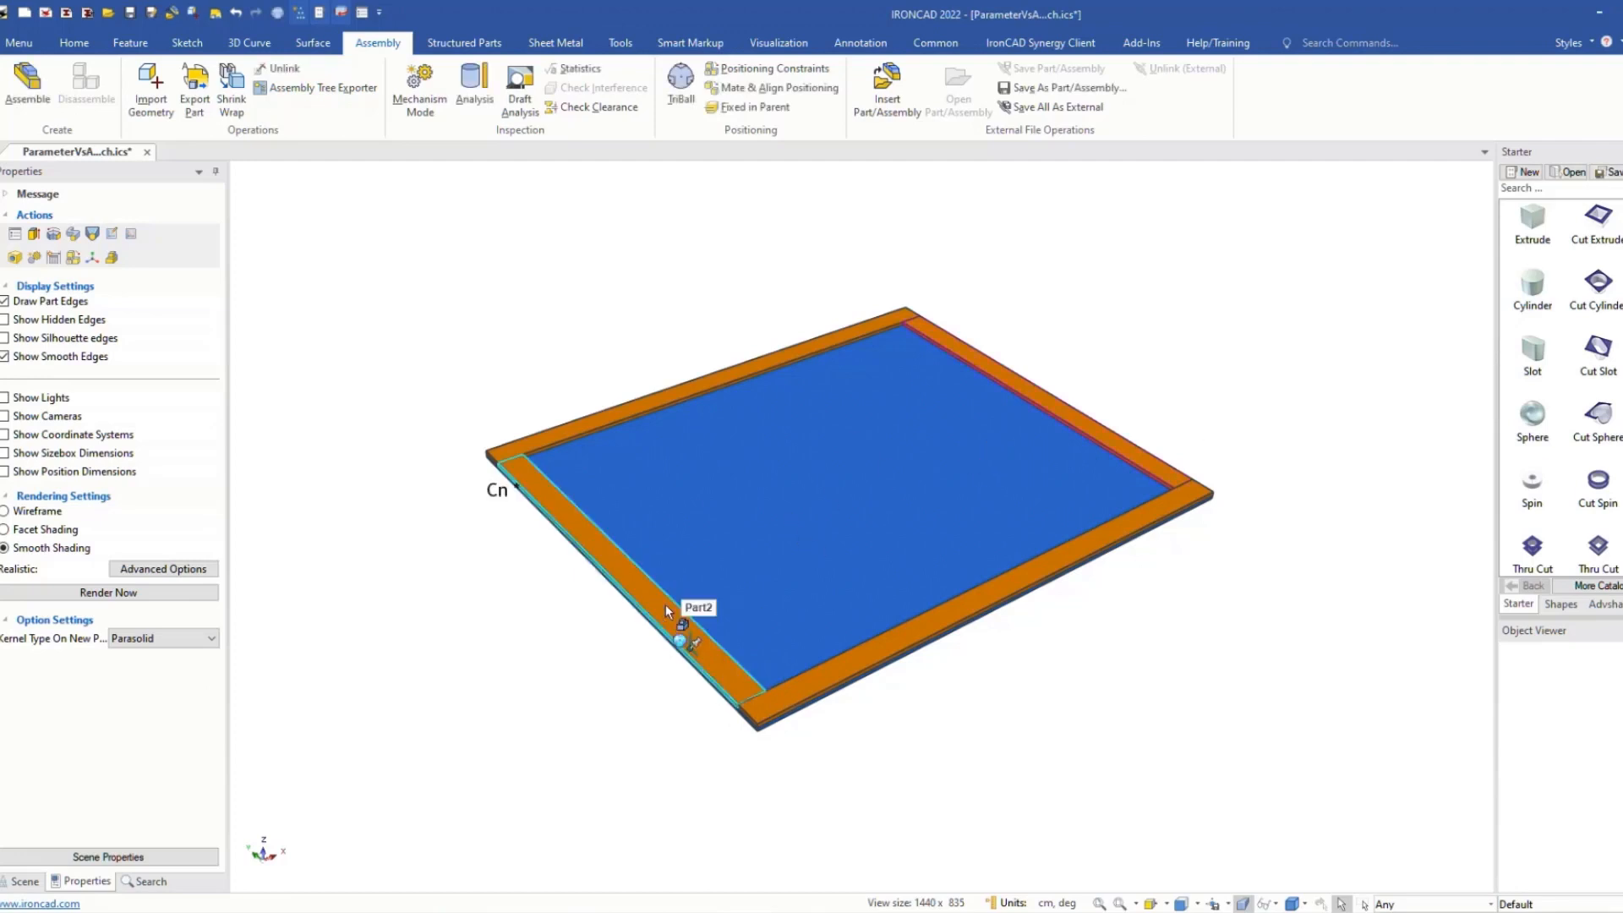
key(Delete)
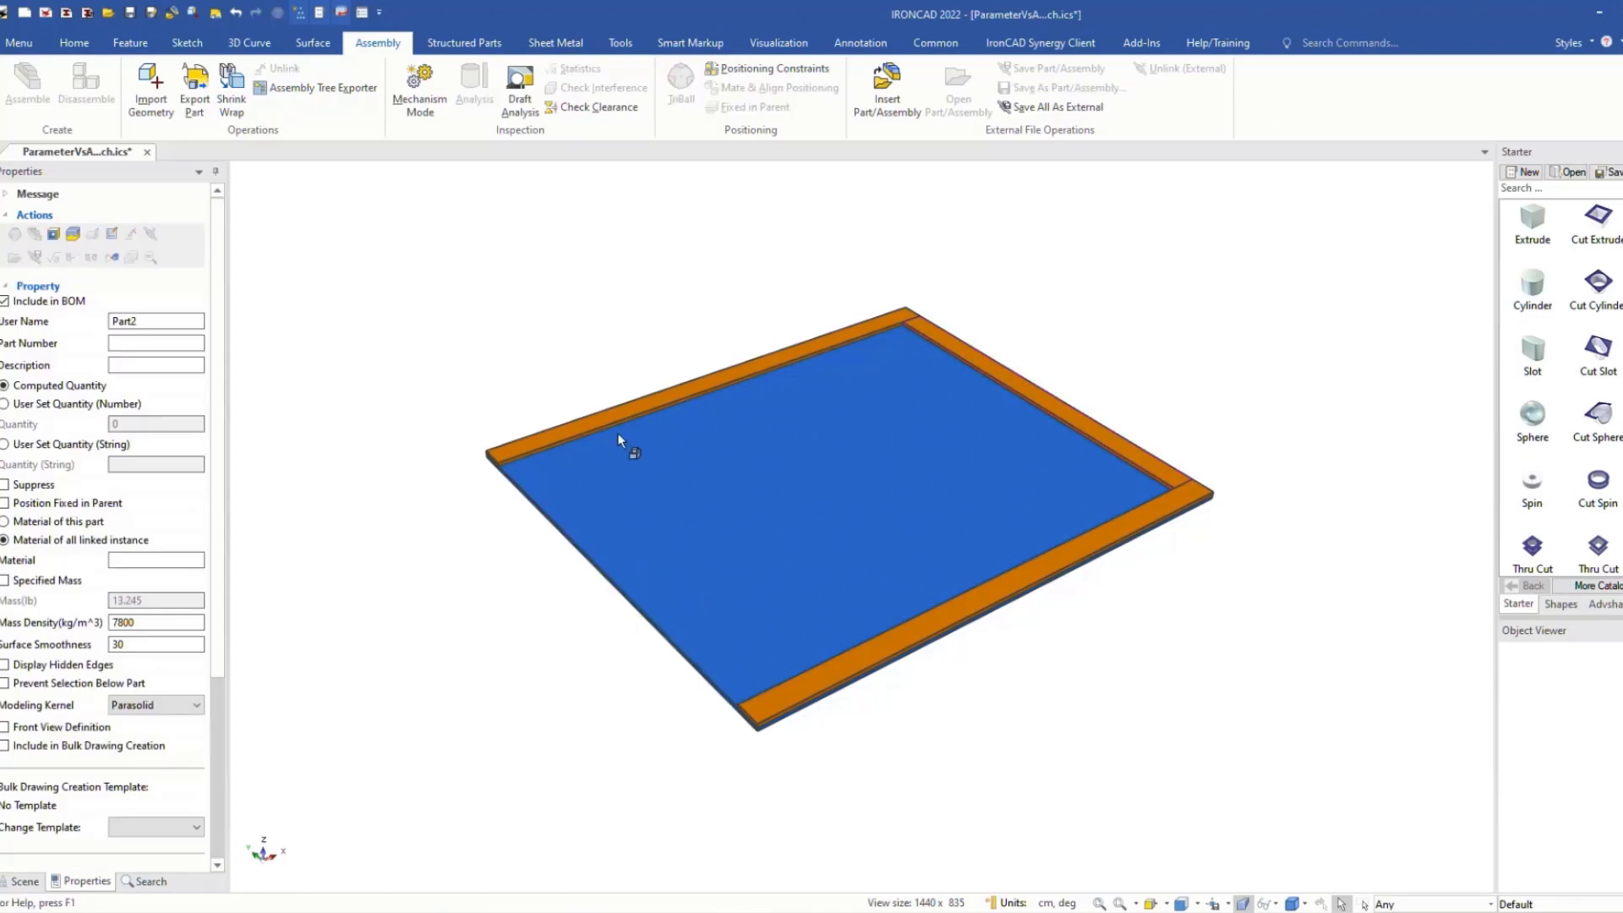
click(622, 412)
key(Delete)
click(1006, 377)
key(Delete)
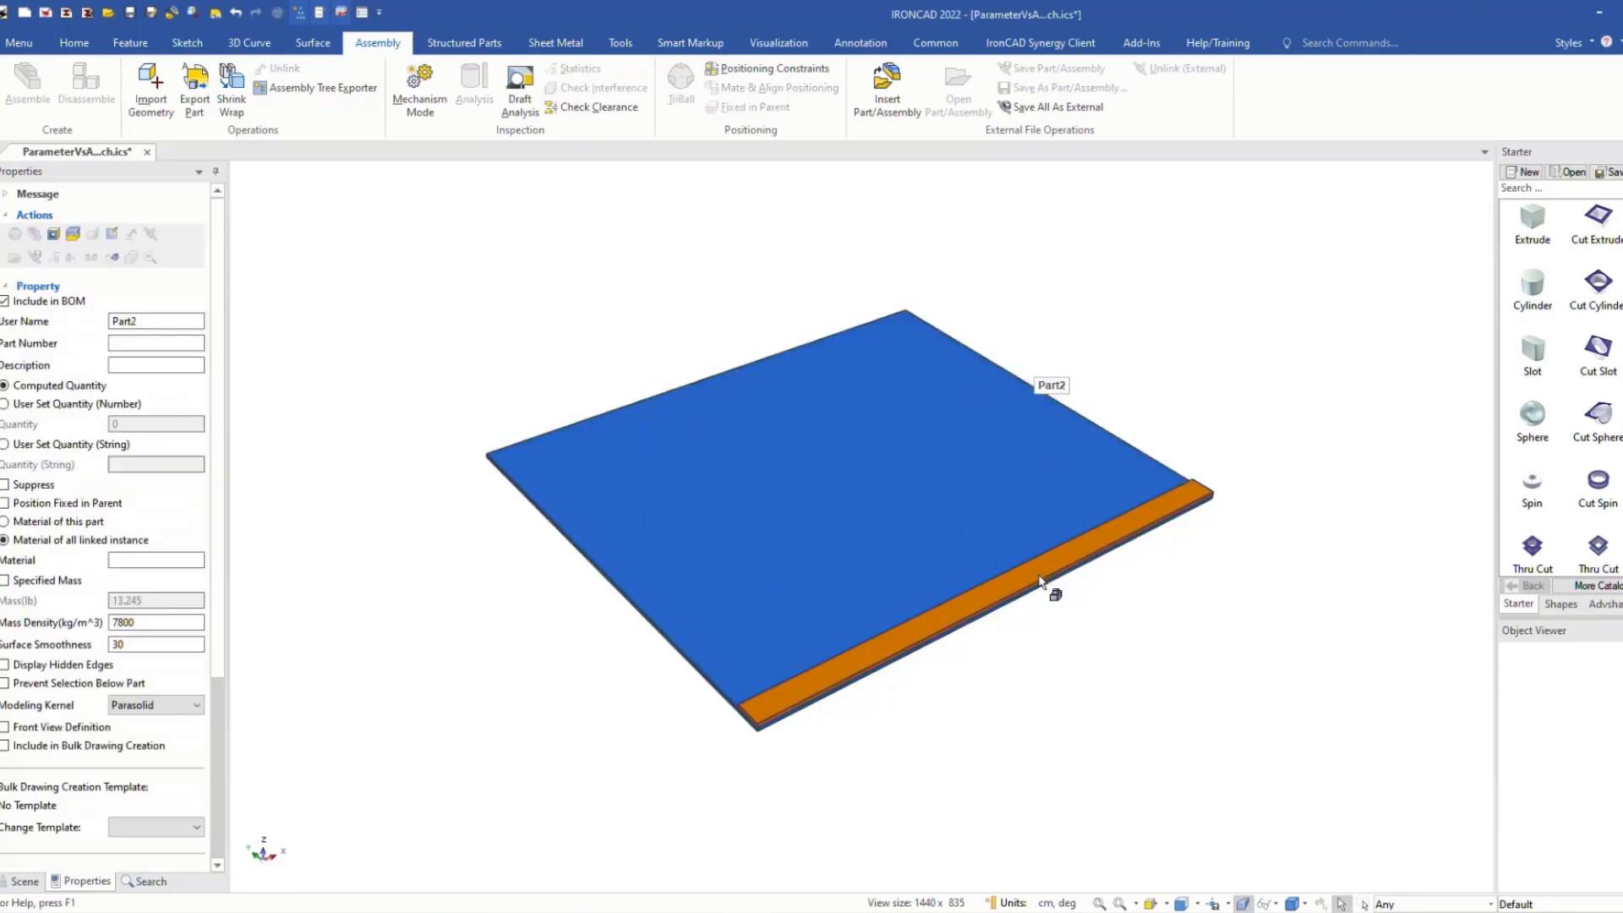
Step: Delete the coincident constraint at the outer corner of the remaining front strip
click(1031, 571)
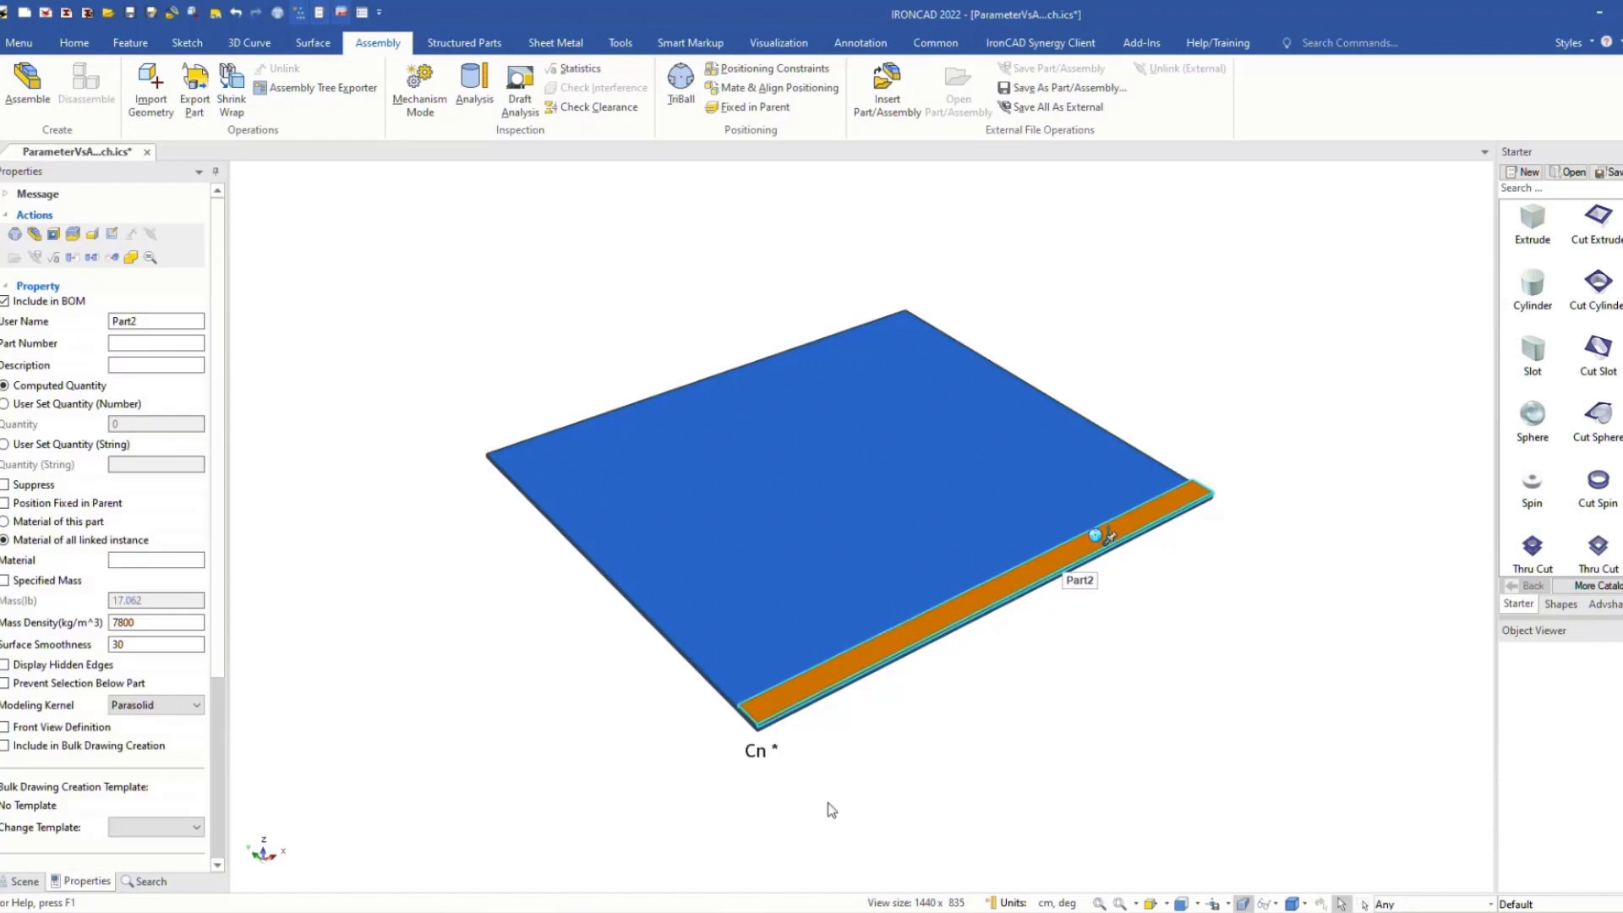
right_click(757, 751)
click(829, 725)
click(1053, 649)
Step: Move the remaining strip inward across the plate and raise it above the surface with the TriBall
click(1004, 589)
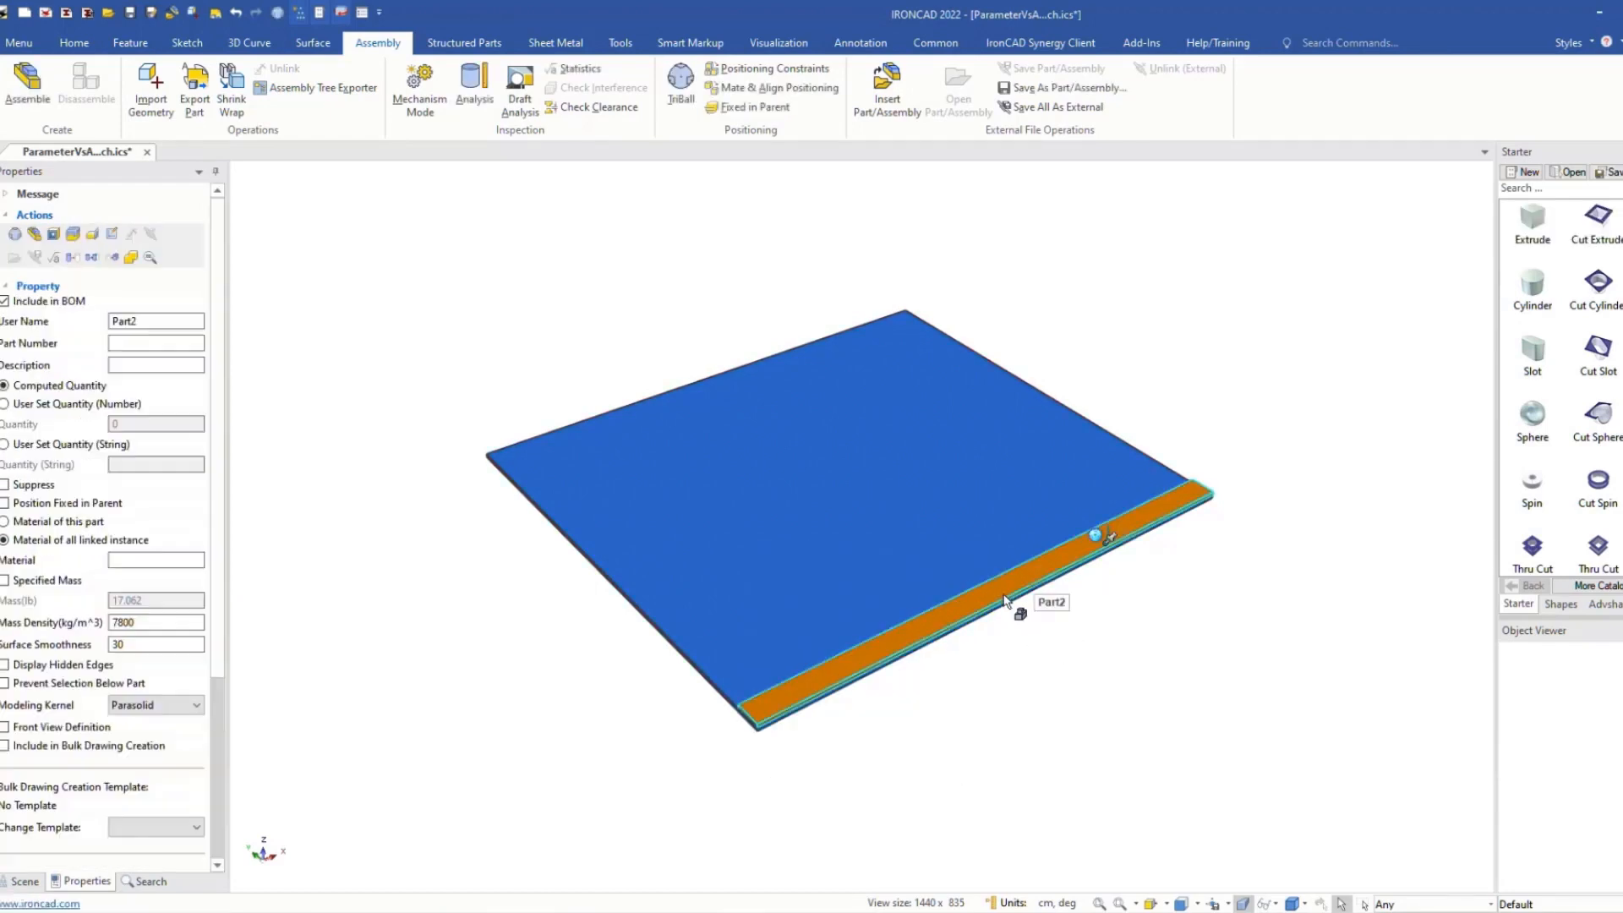
key(F10)
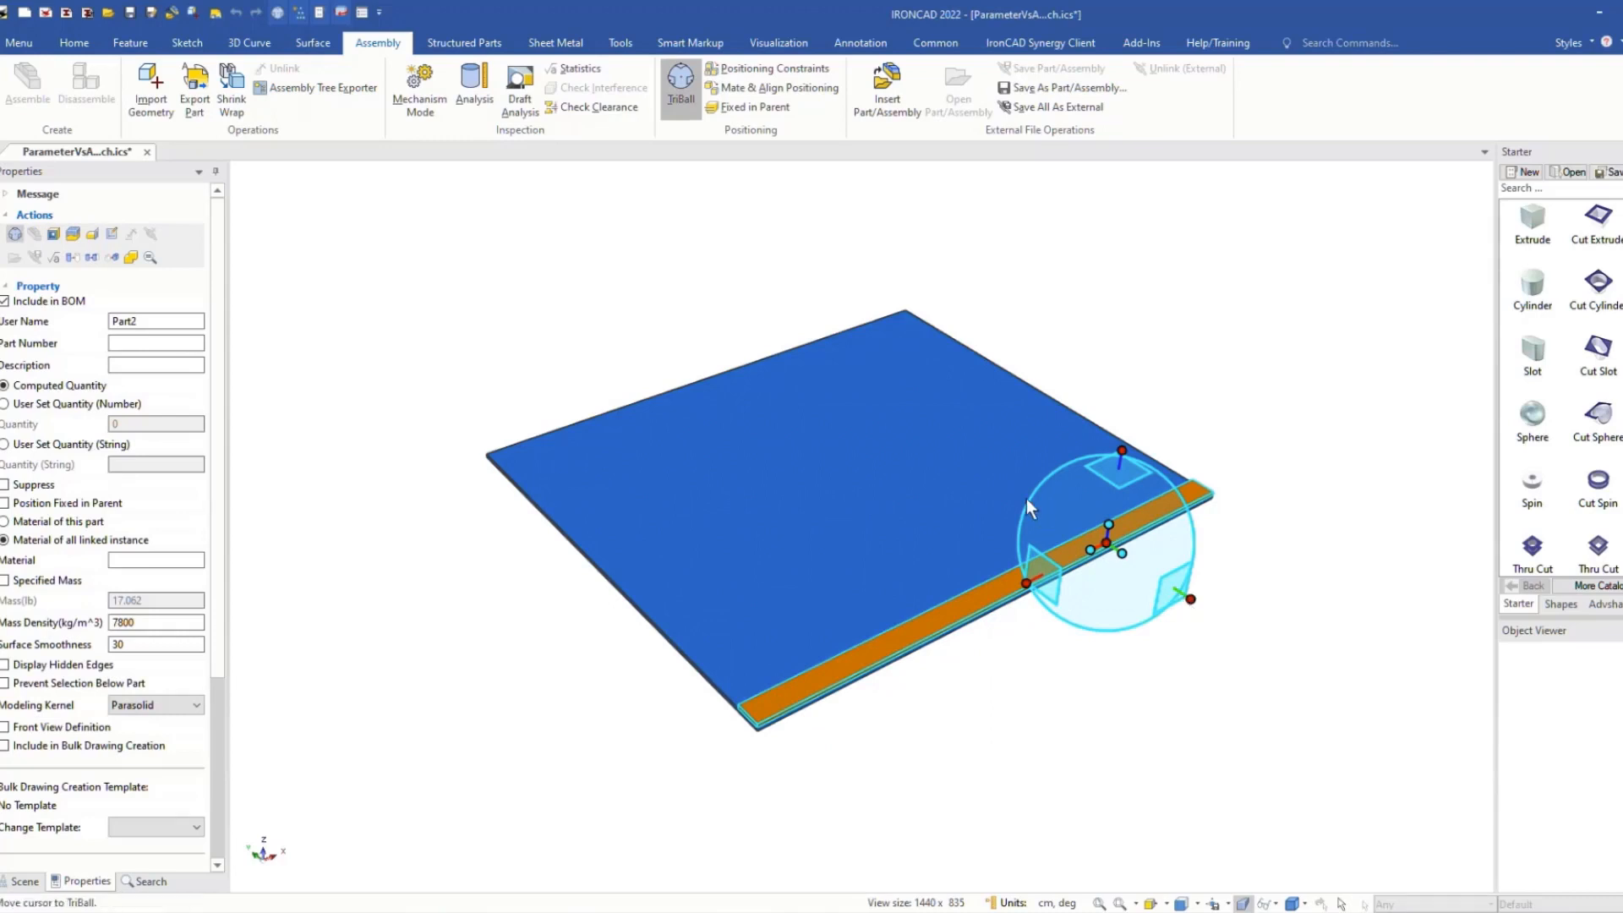
drag(1197, 599, 1090, 517)
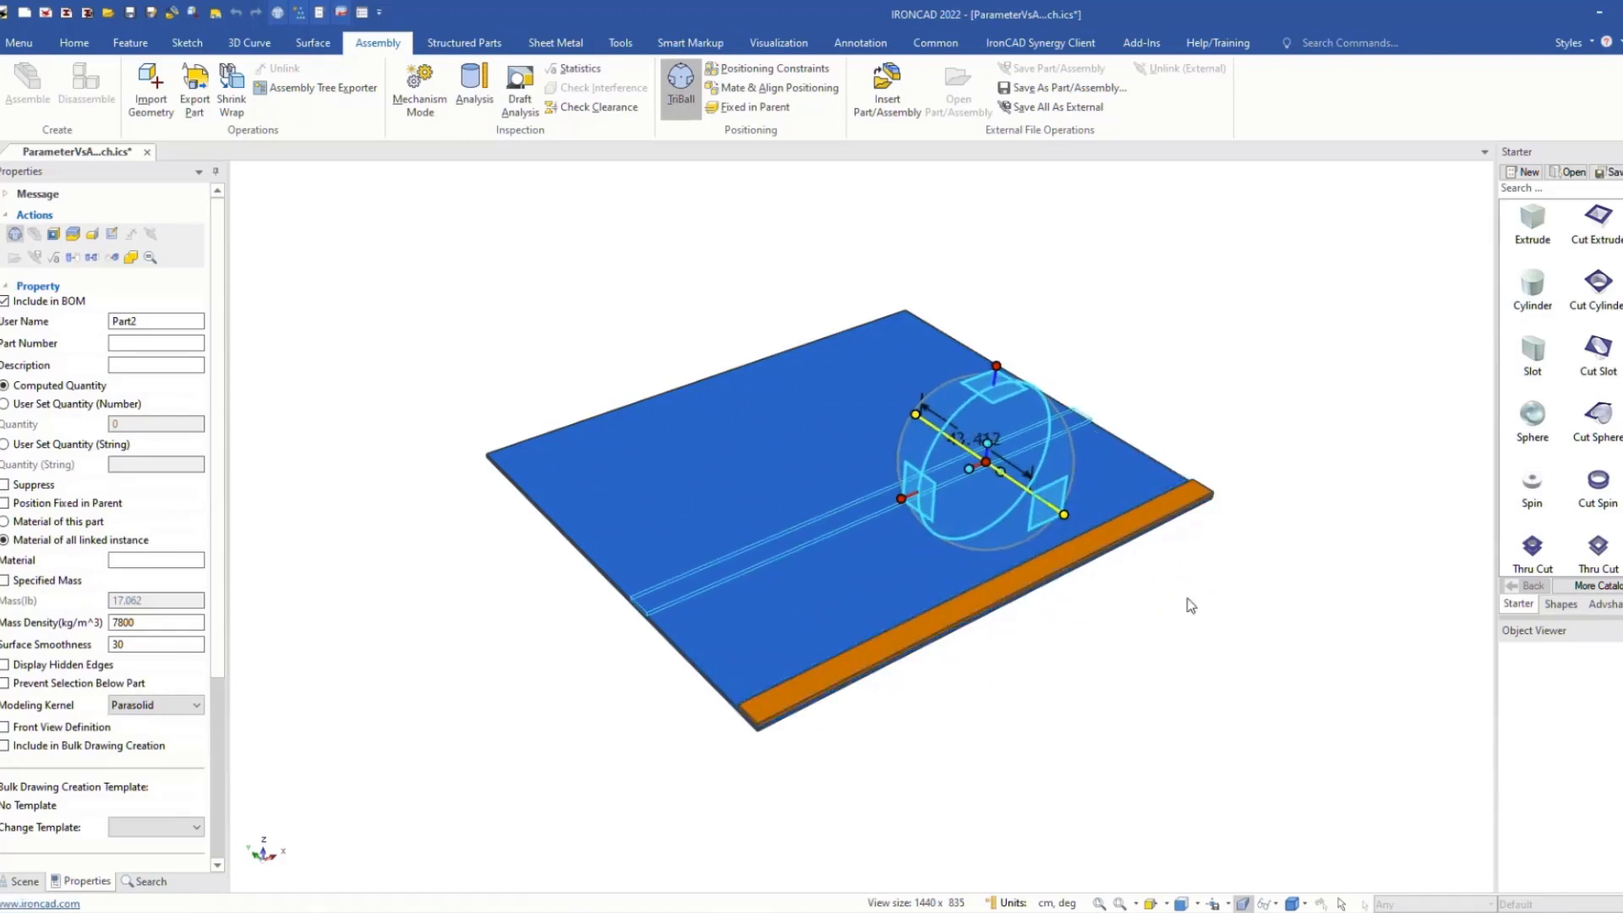
drag(998, 367, 1002, 236)
key(F10)
click(1067, 381)
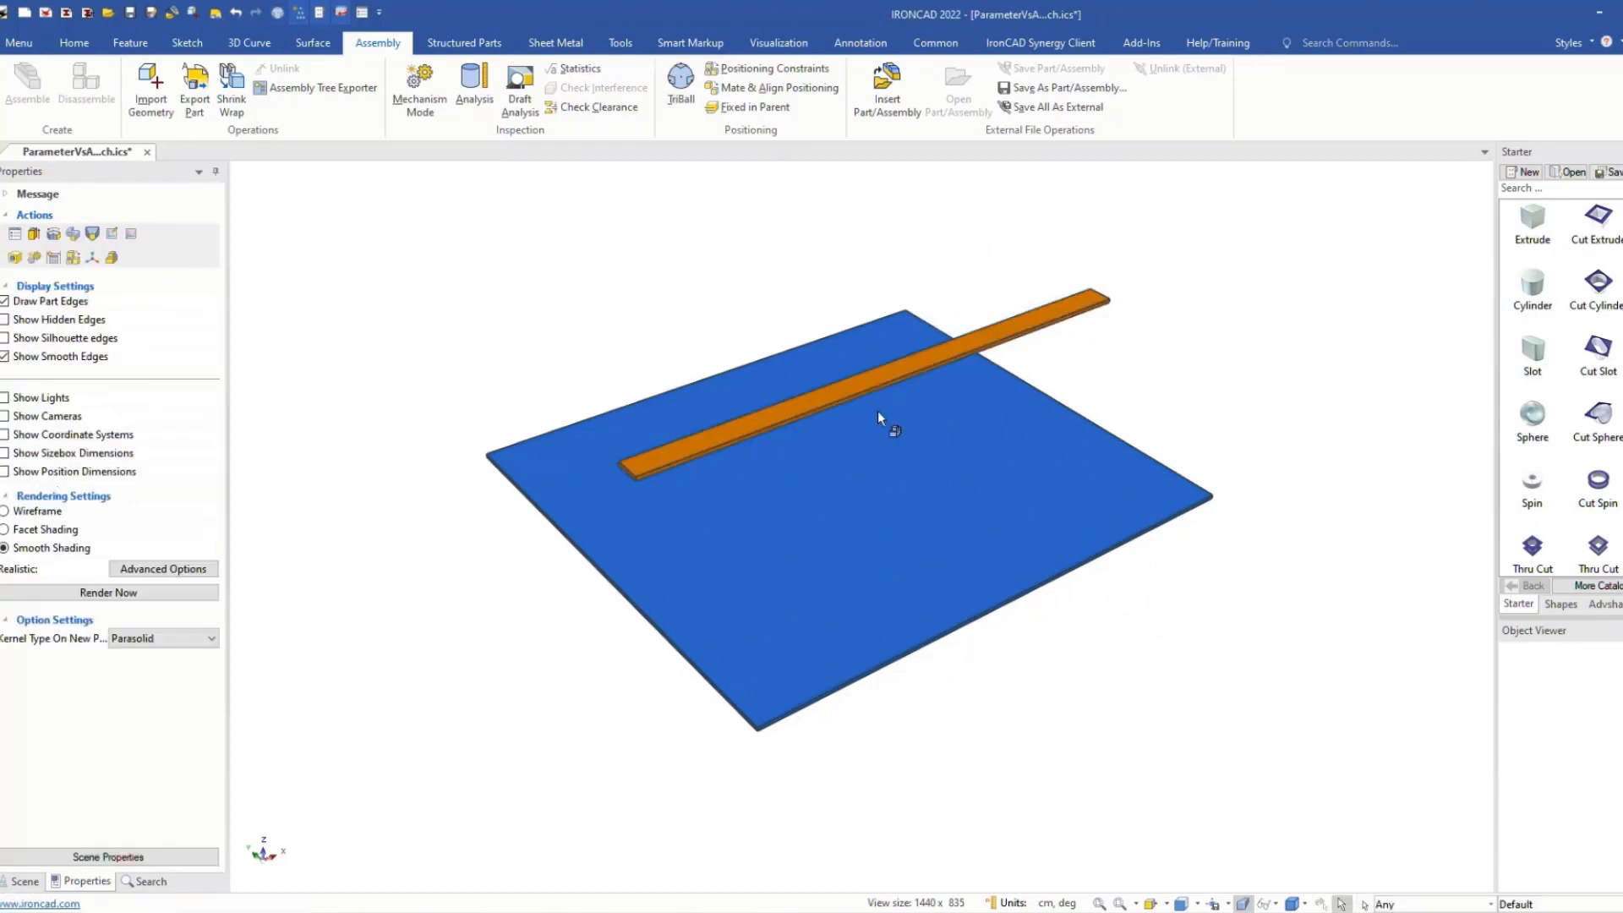
Step: Review the orange strip's own parameter table and open the scene-level parameter table
click(836, 395)
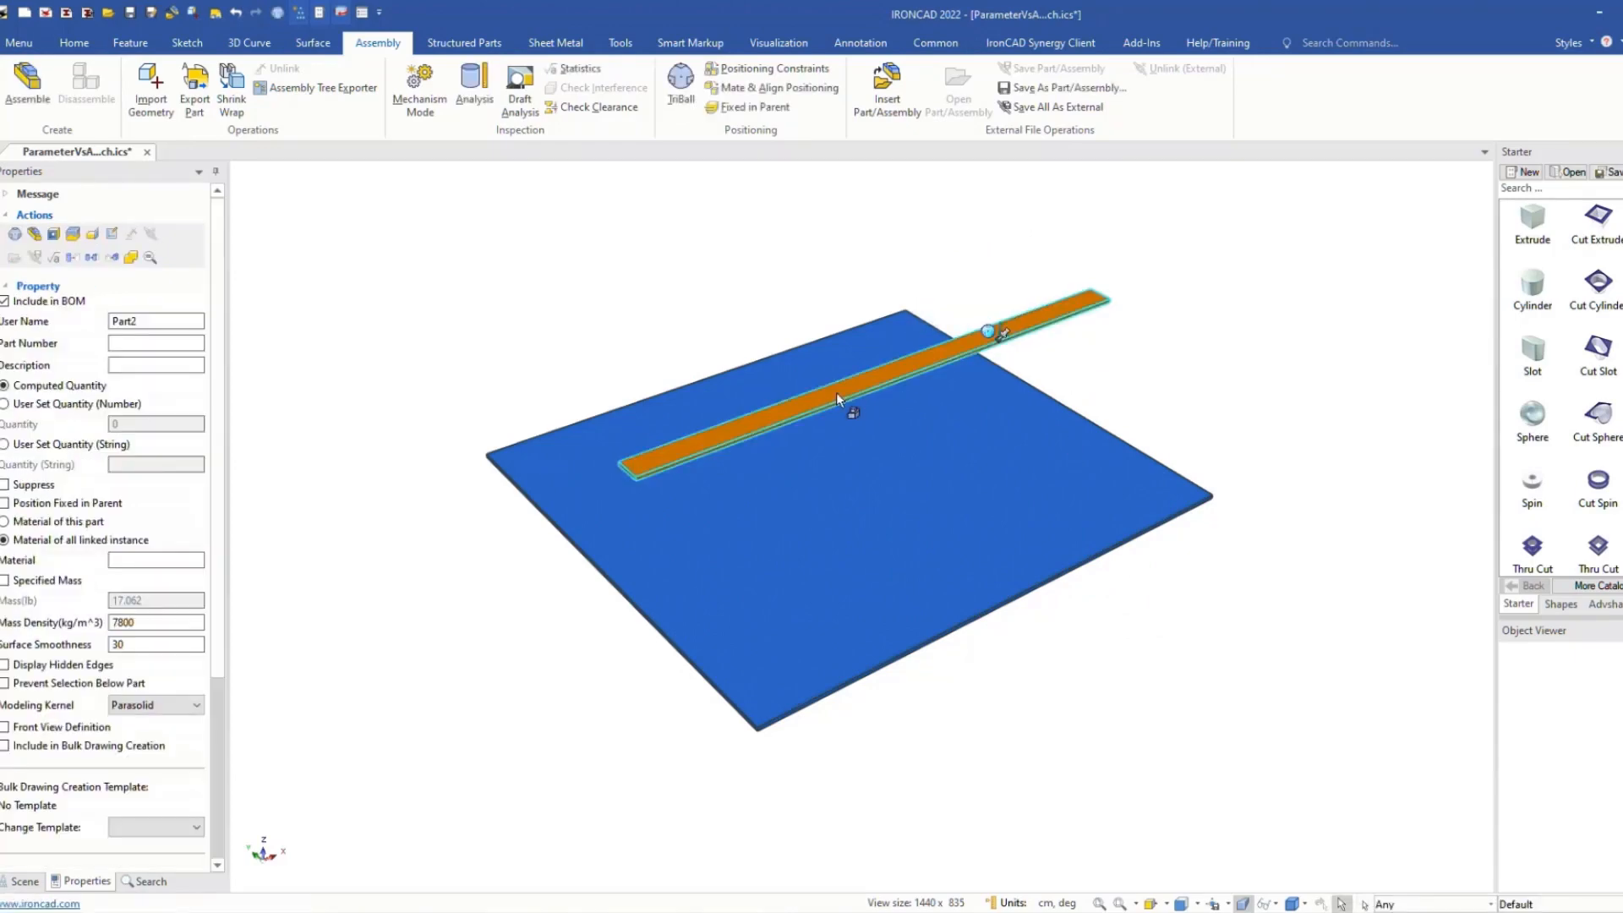
right_click(835, 392)
click(921, 575)
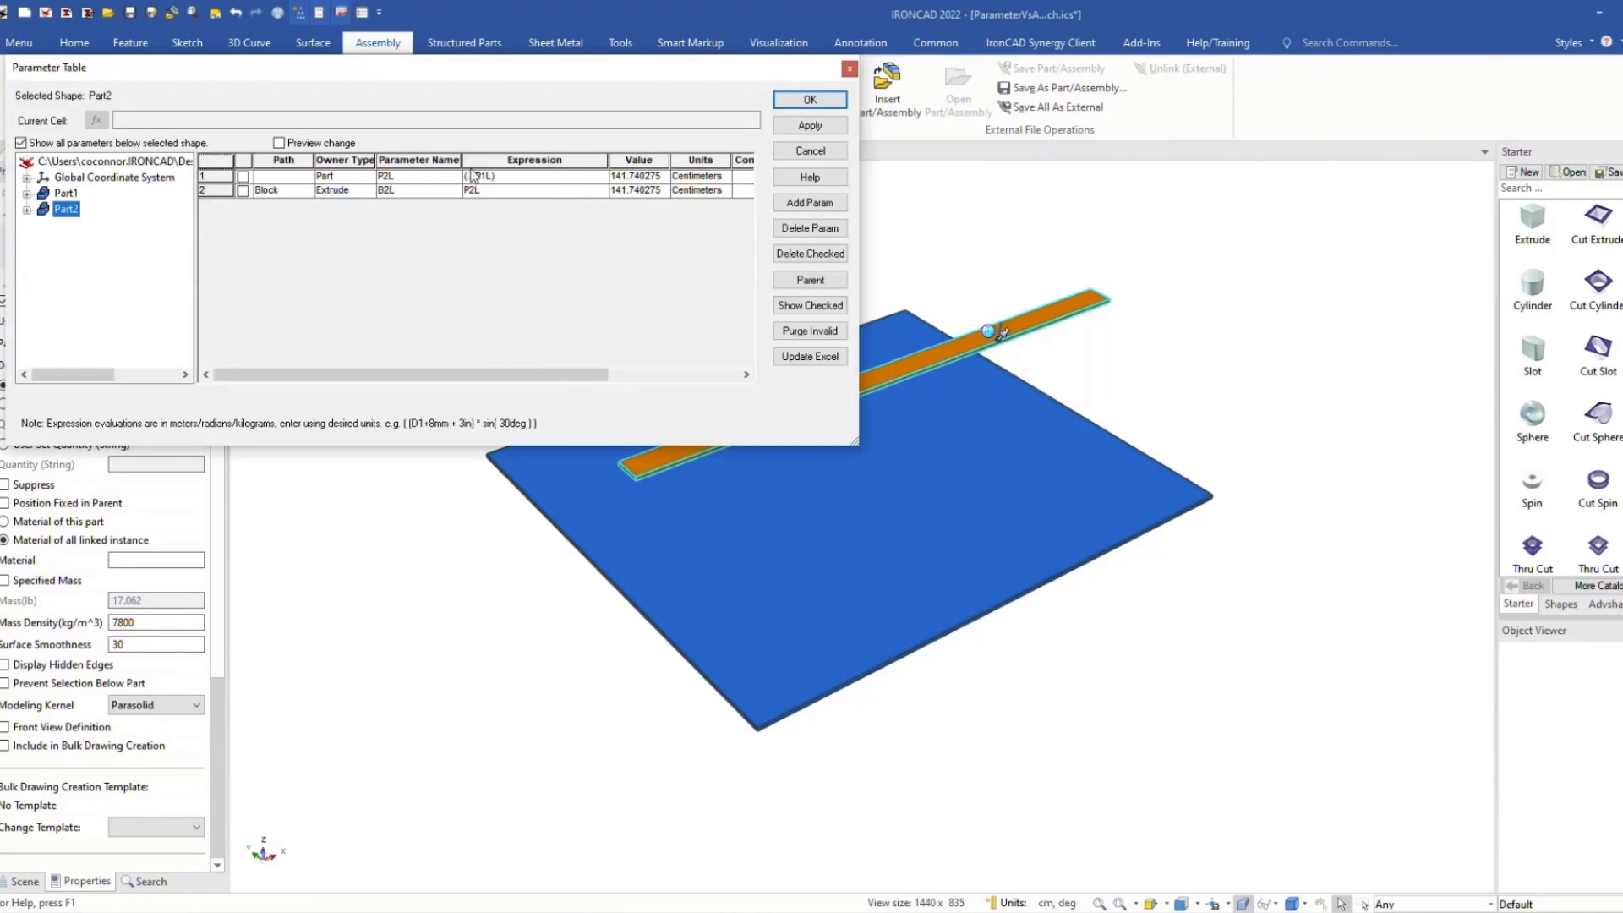
click(144, 300)
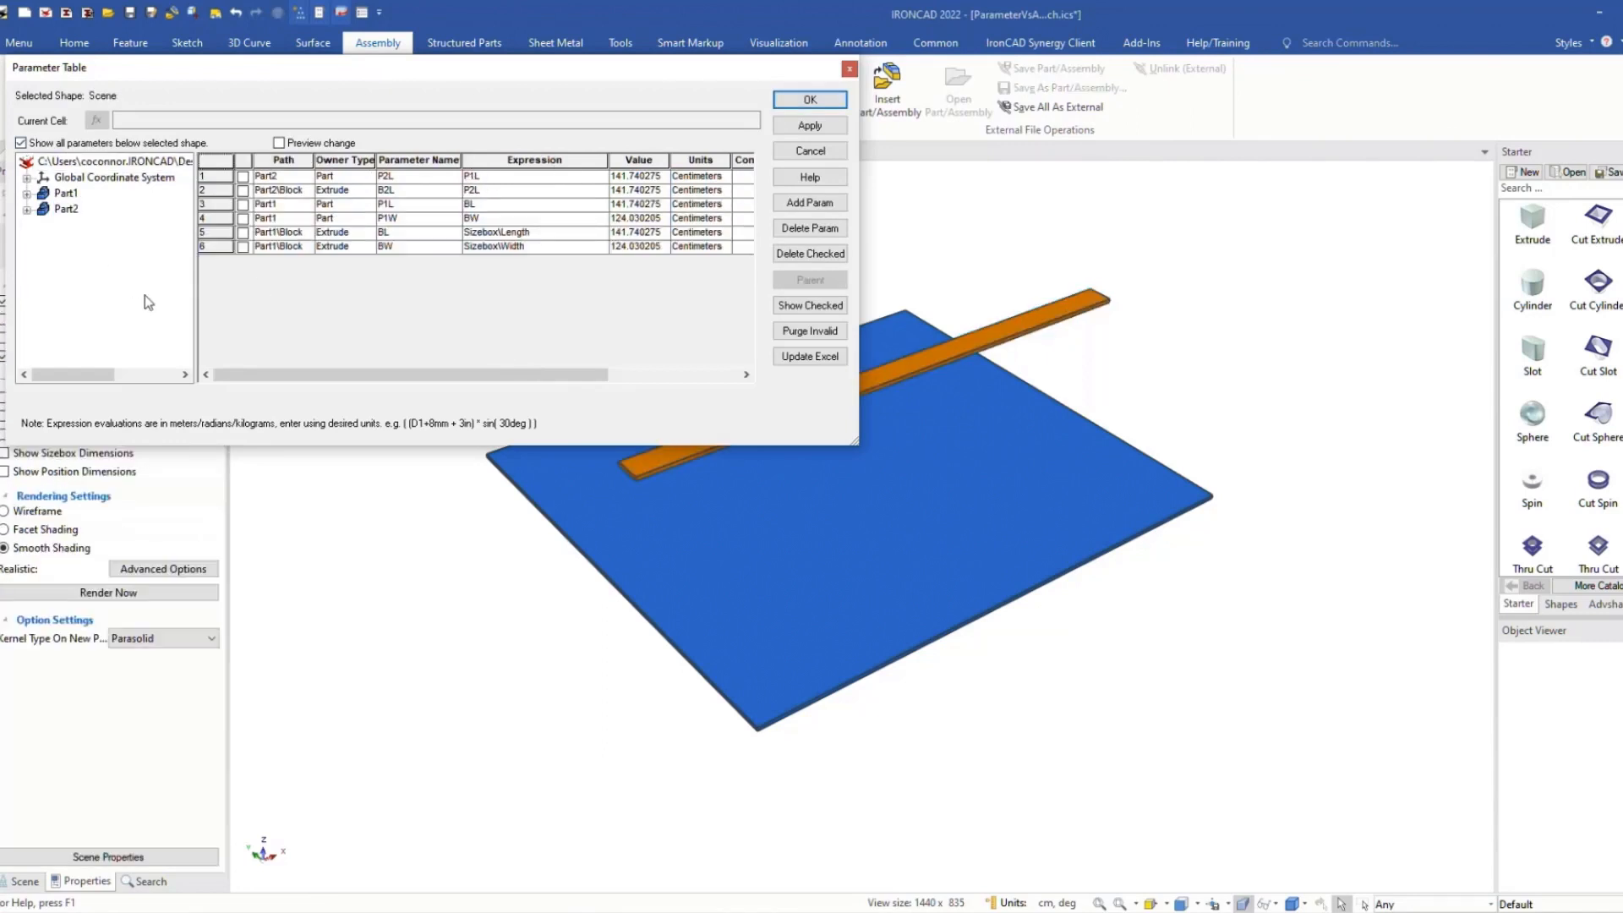
Step: Delete the P1L expression from the strip's part-level parameter P2L and accept the scene parameter table
click(503, 192)
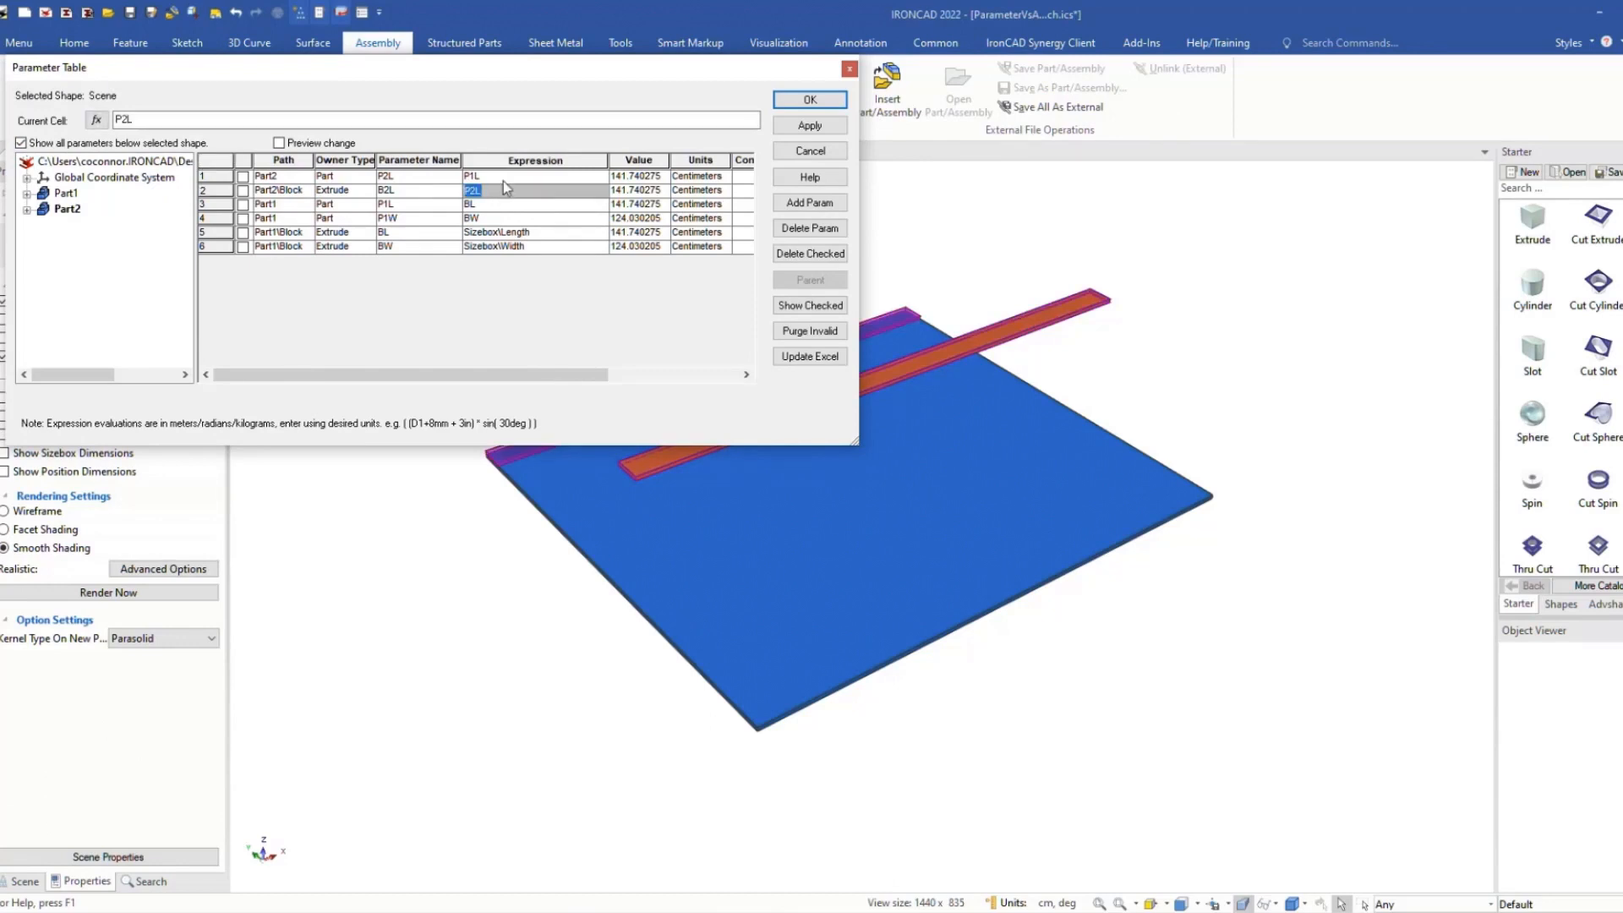
click(503, 177)
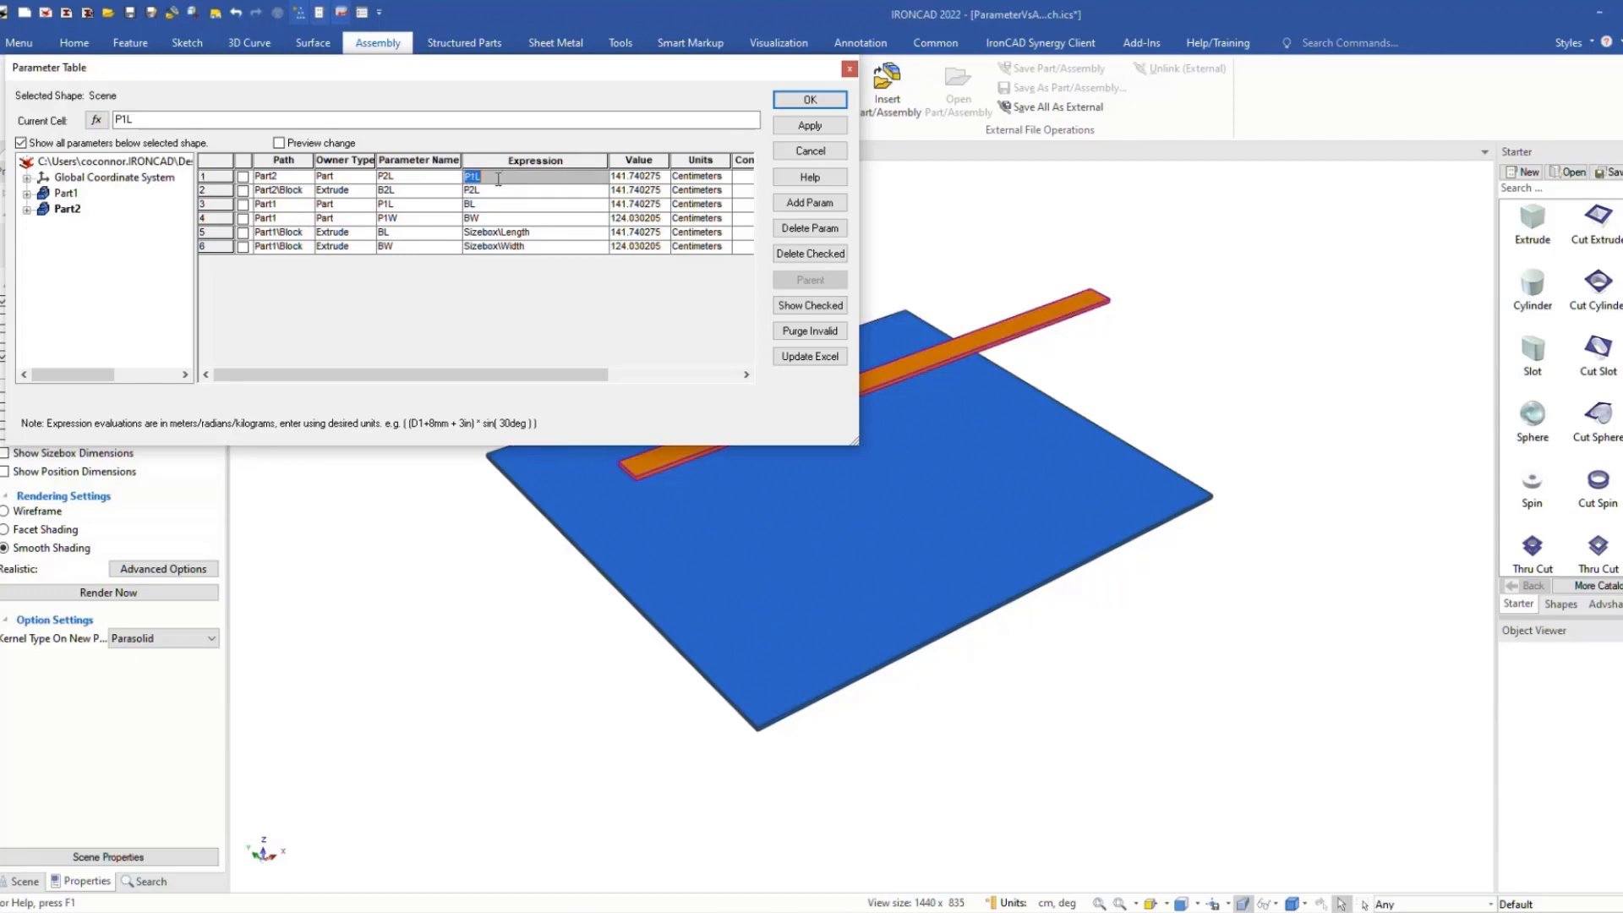
key(Delete)
key(Return)
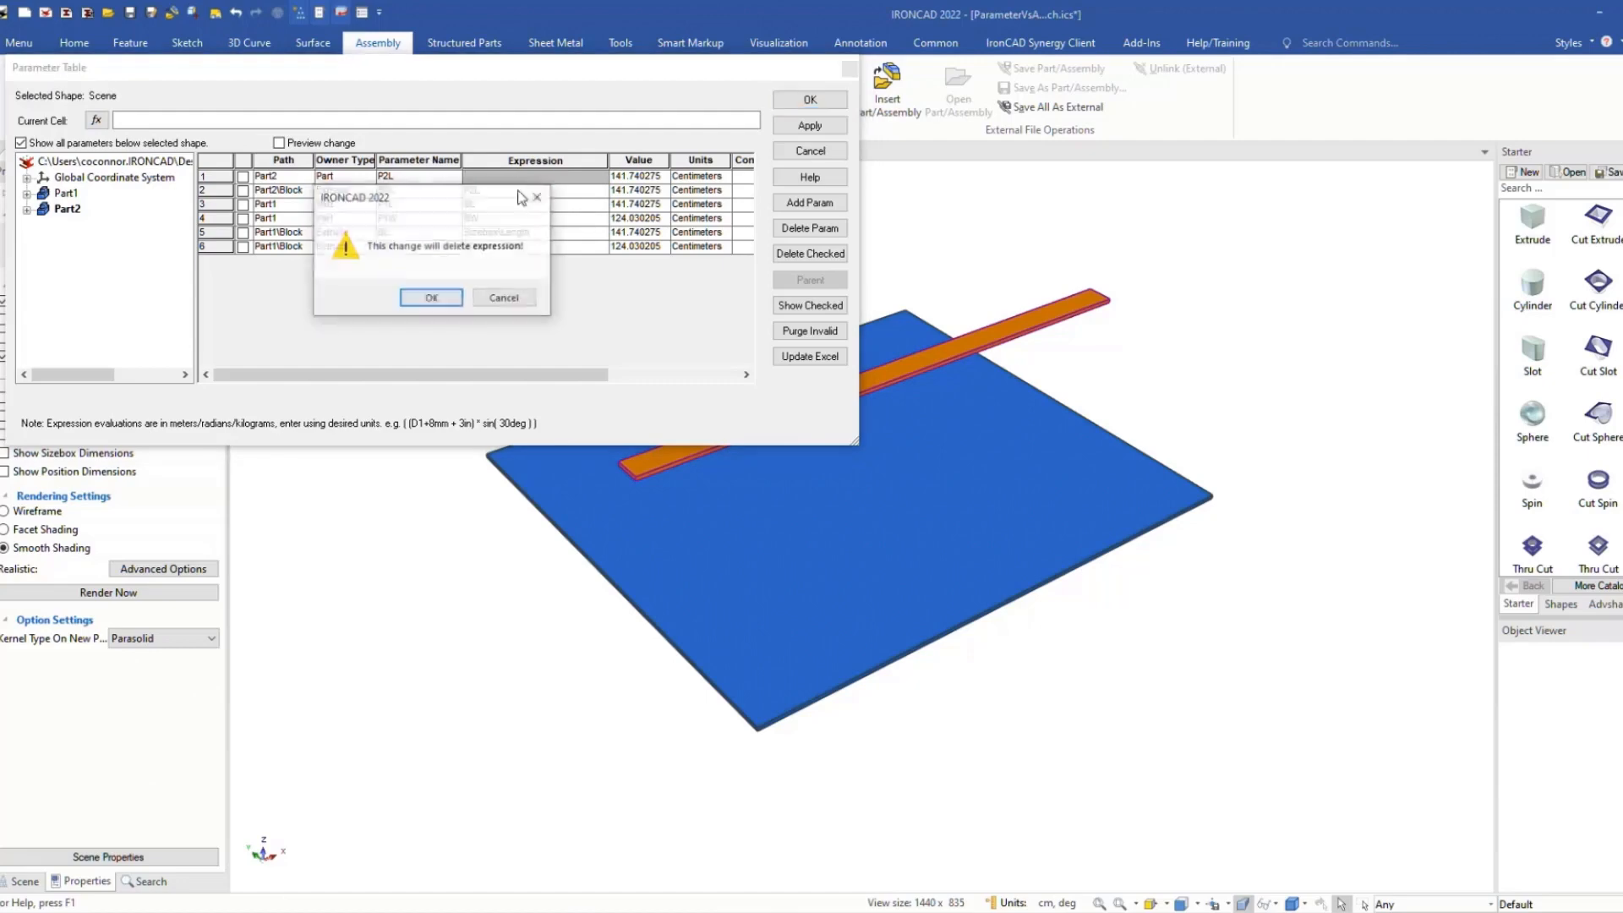
click(431, 298)
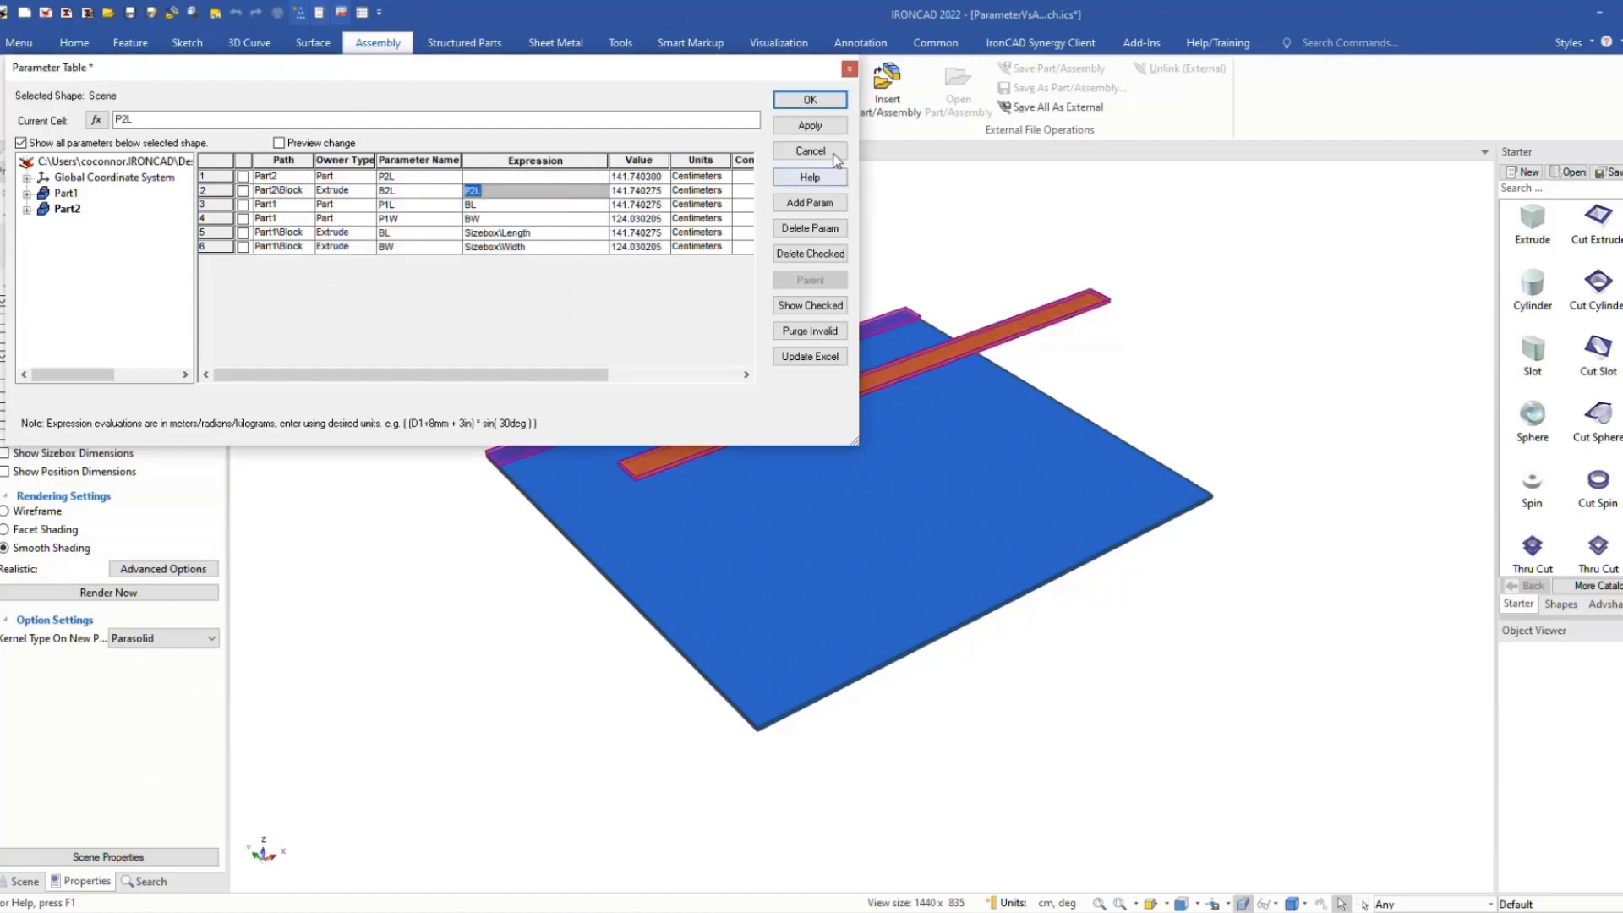
click(810, 98)
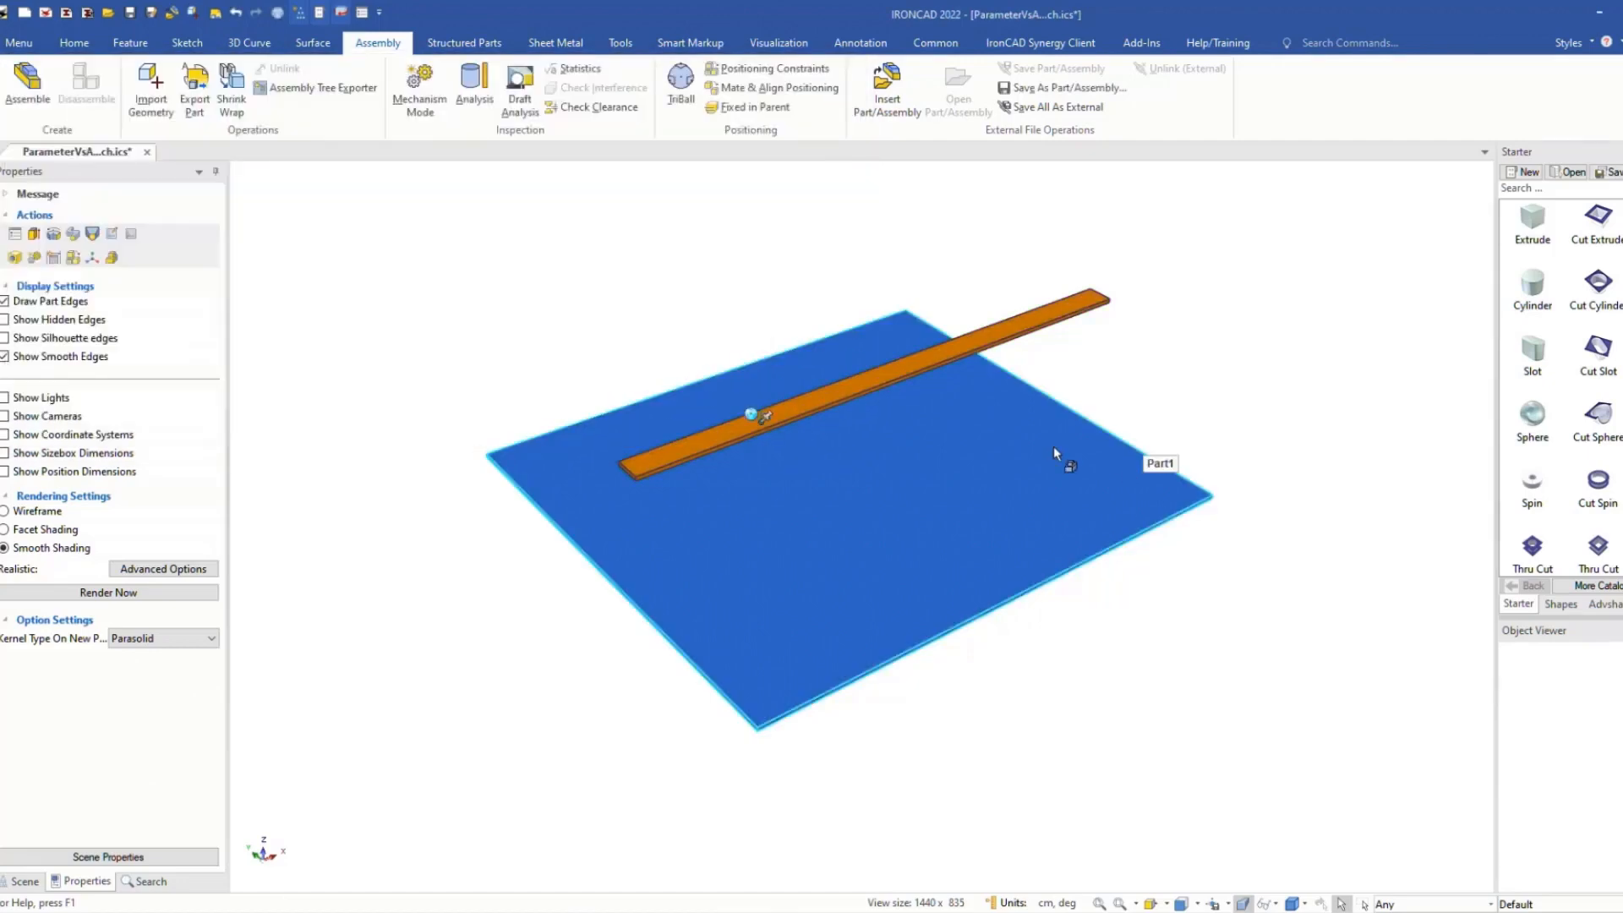
Step: Shorten the blue plate's block along its length to about 111 cm
click(1053, 448)
drag(1055, 388, 975, 423)
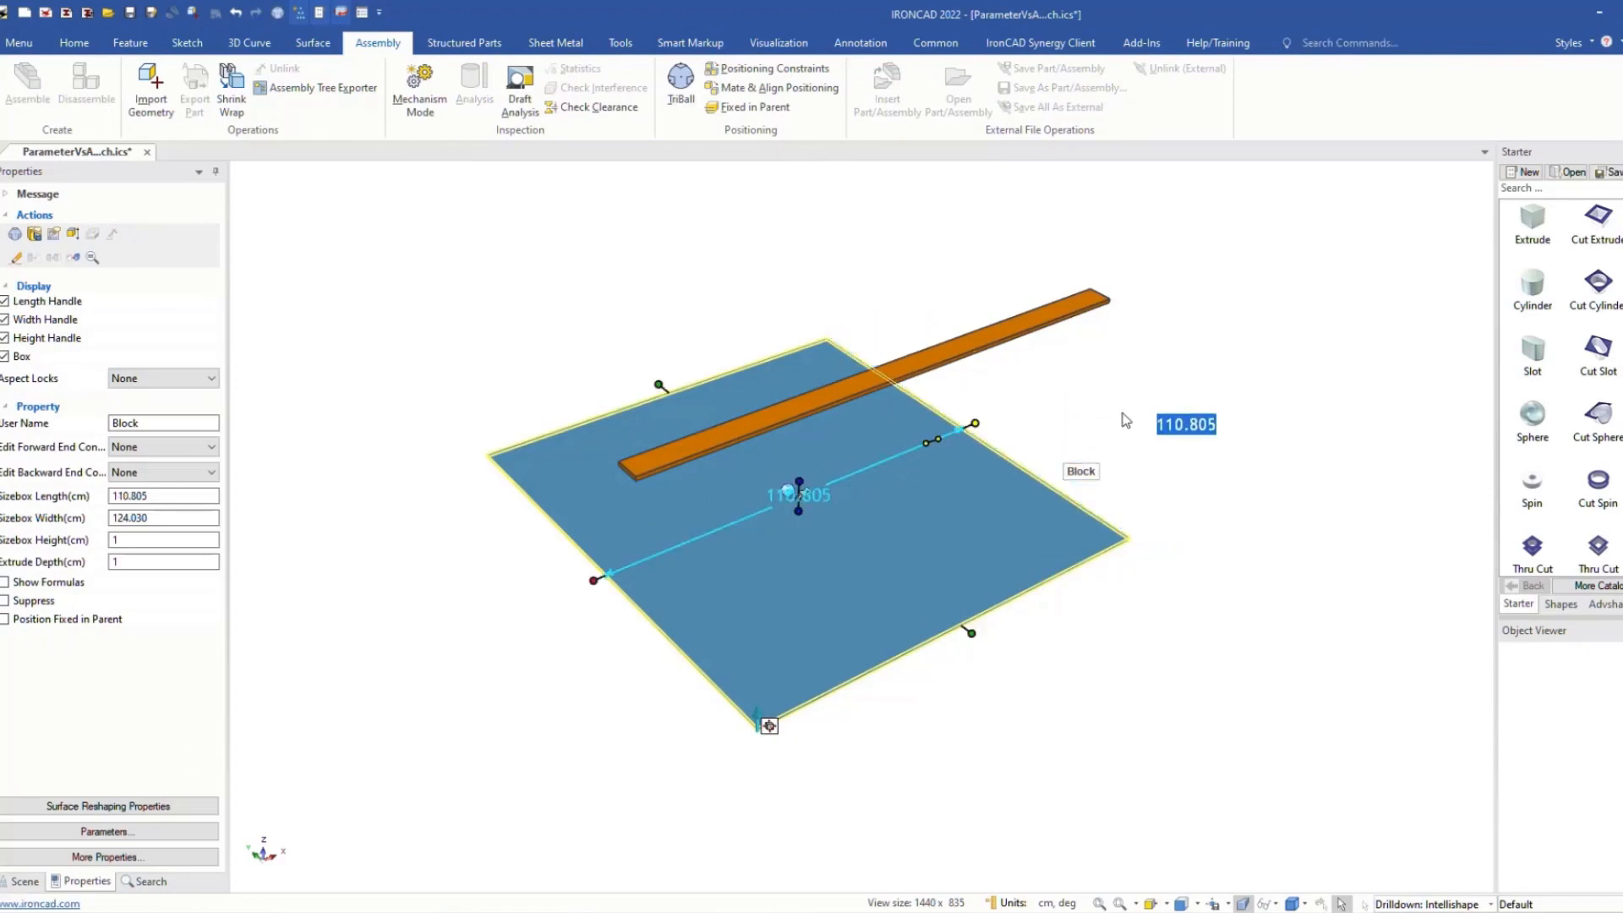
click(1126, 420)
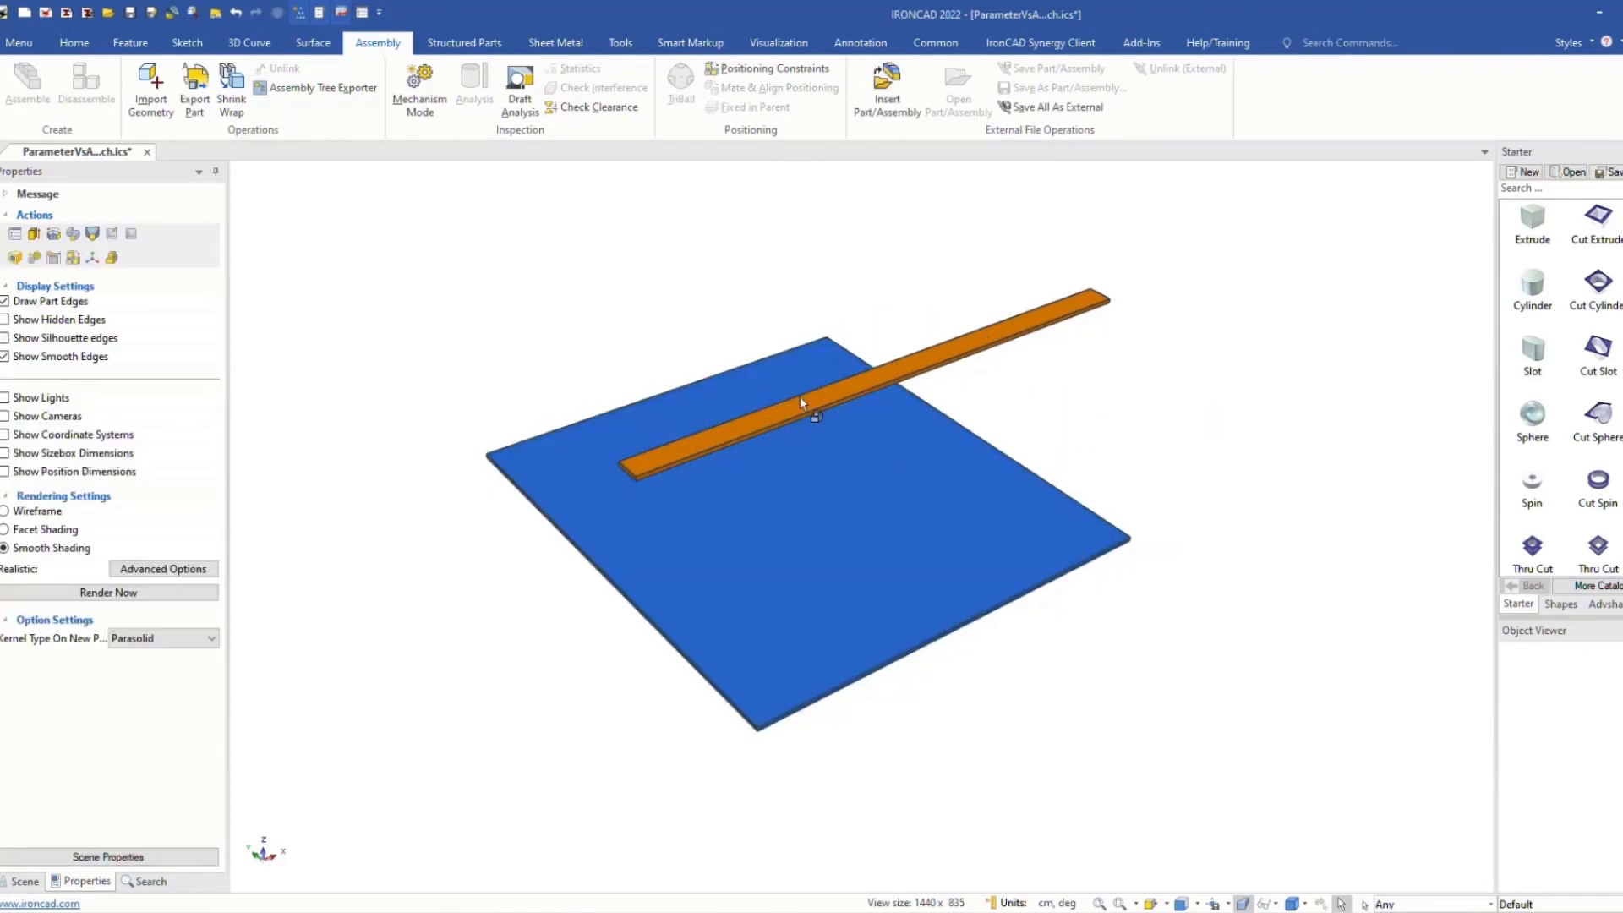
Step: Check the block lengths of the blue plate and the orange strip
scroll(896, 423, up, 1)
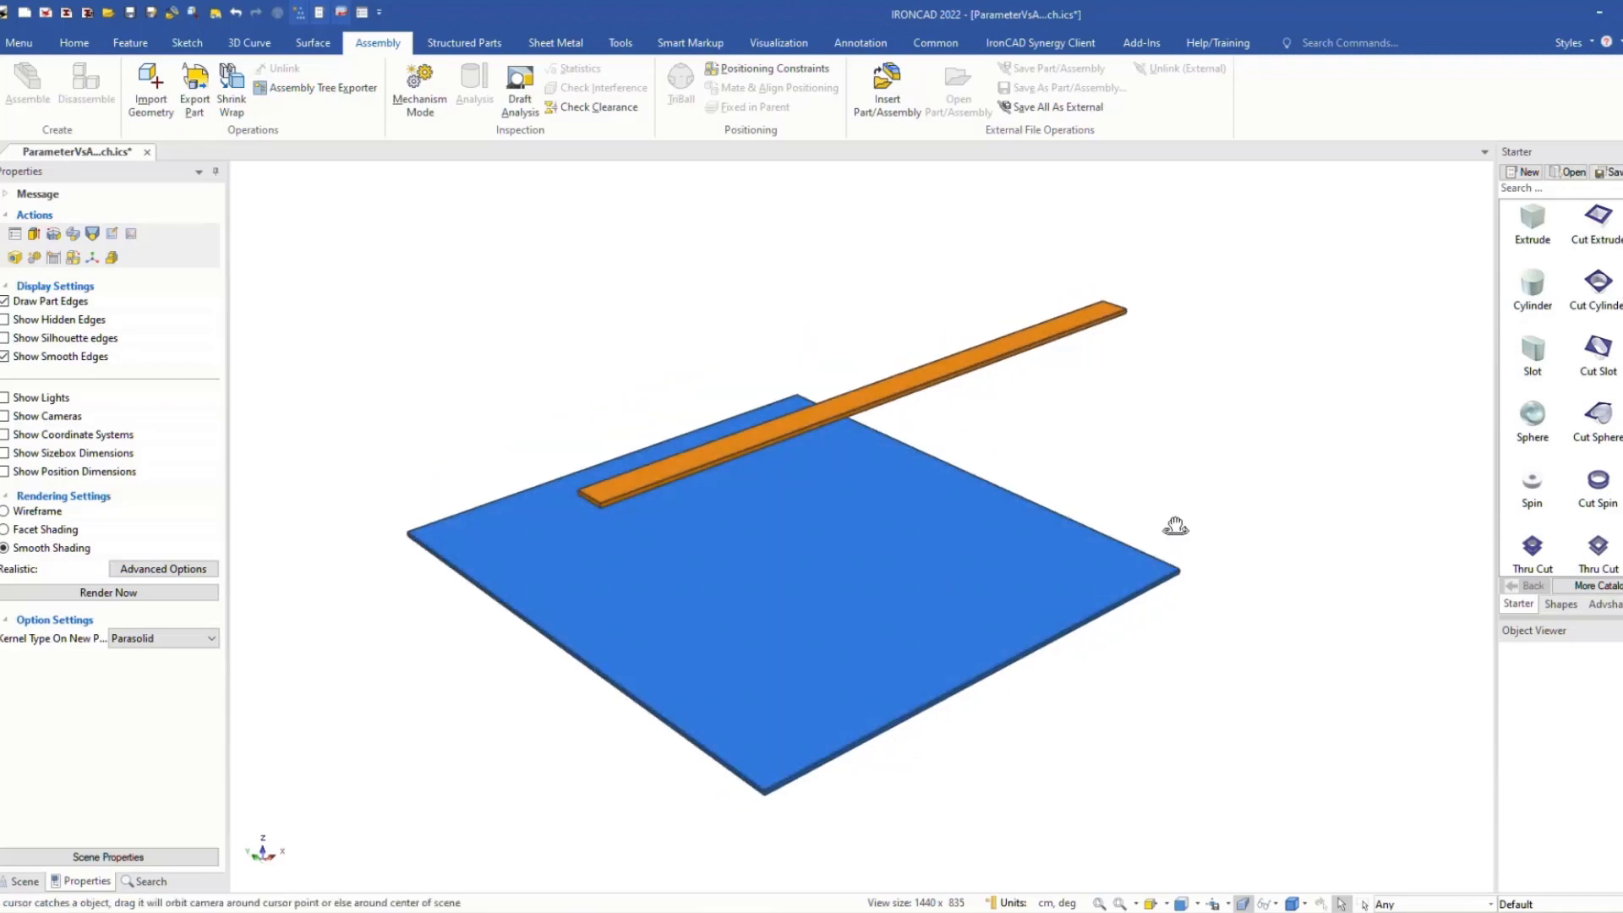
middle_drag(761, 550, 828, 549)
click(828, 545)
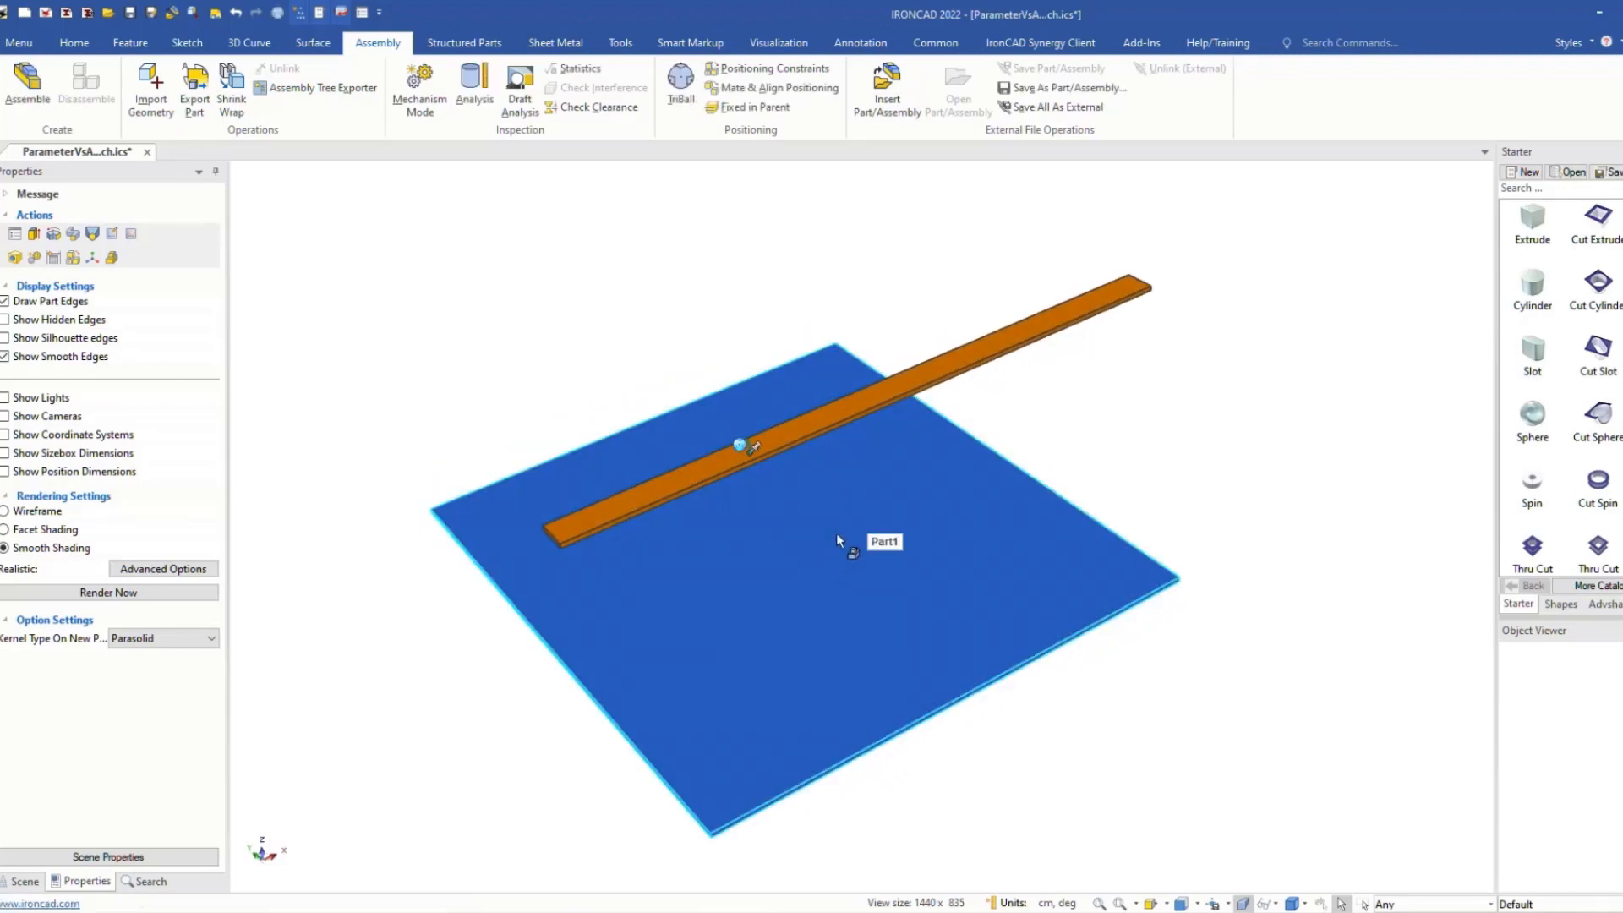
click(834, 541)
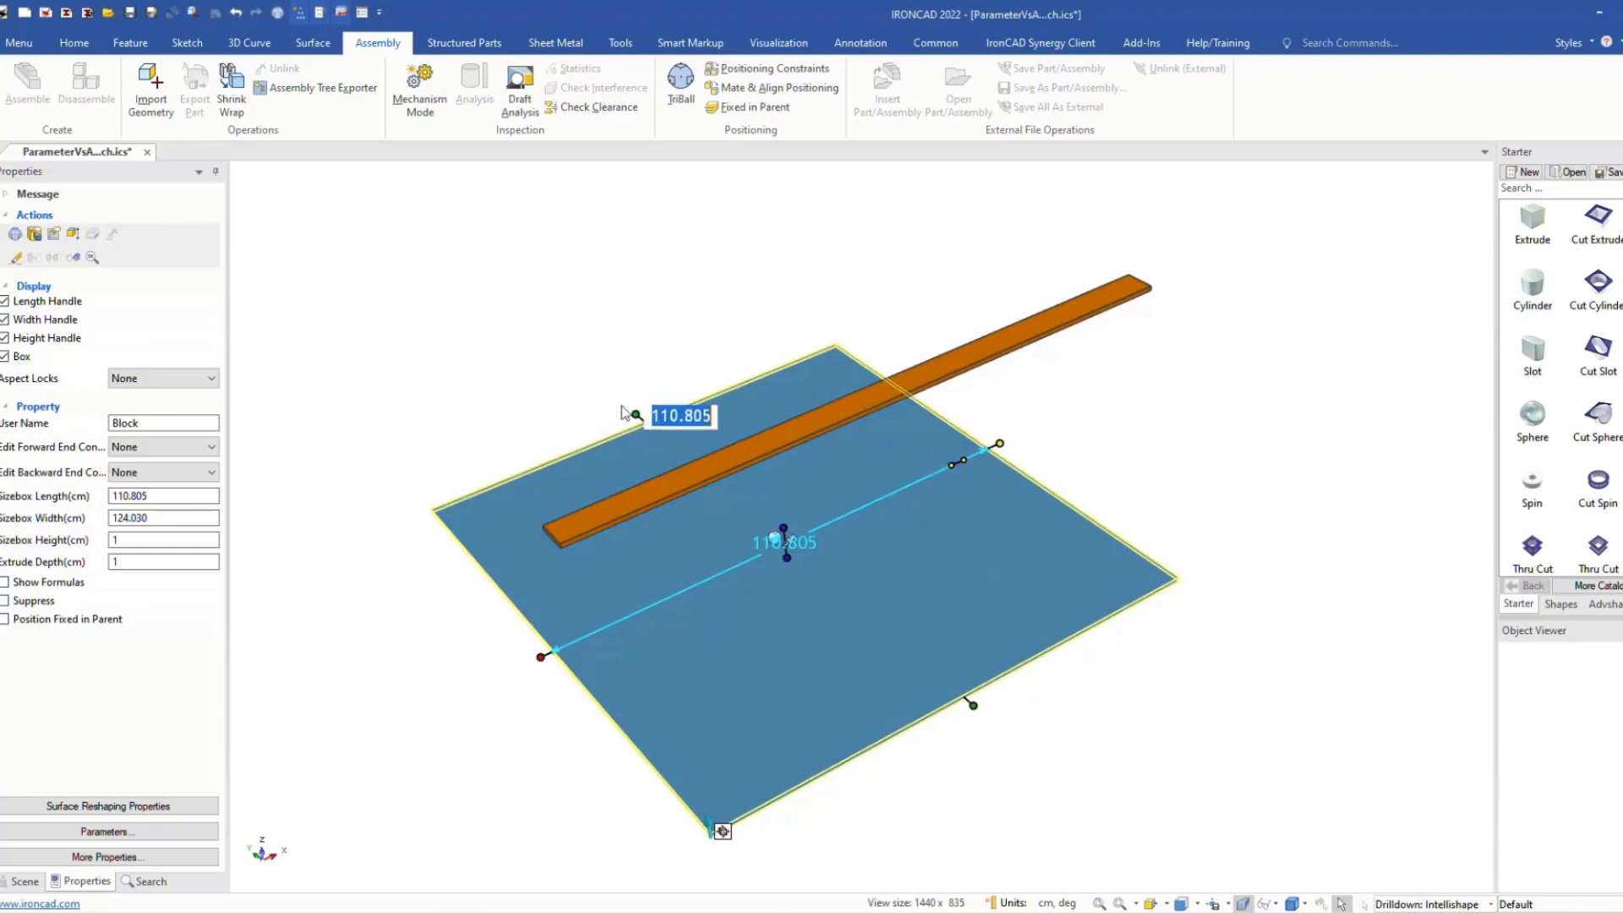
click(1002, 353)
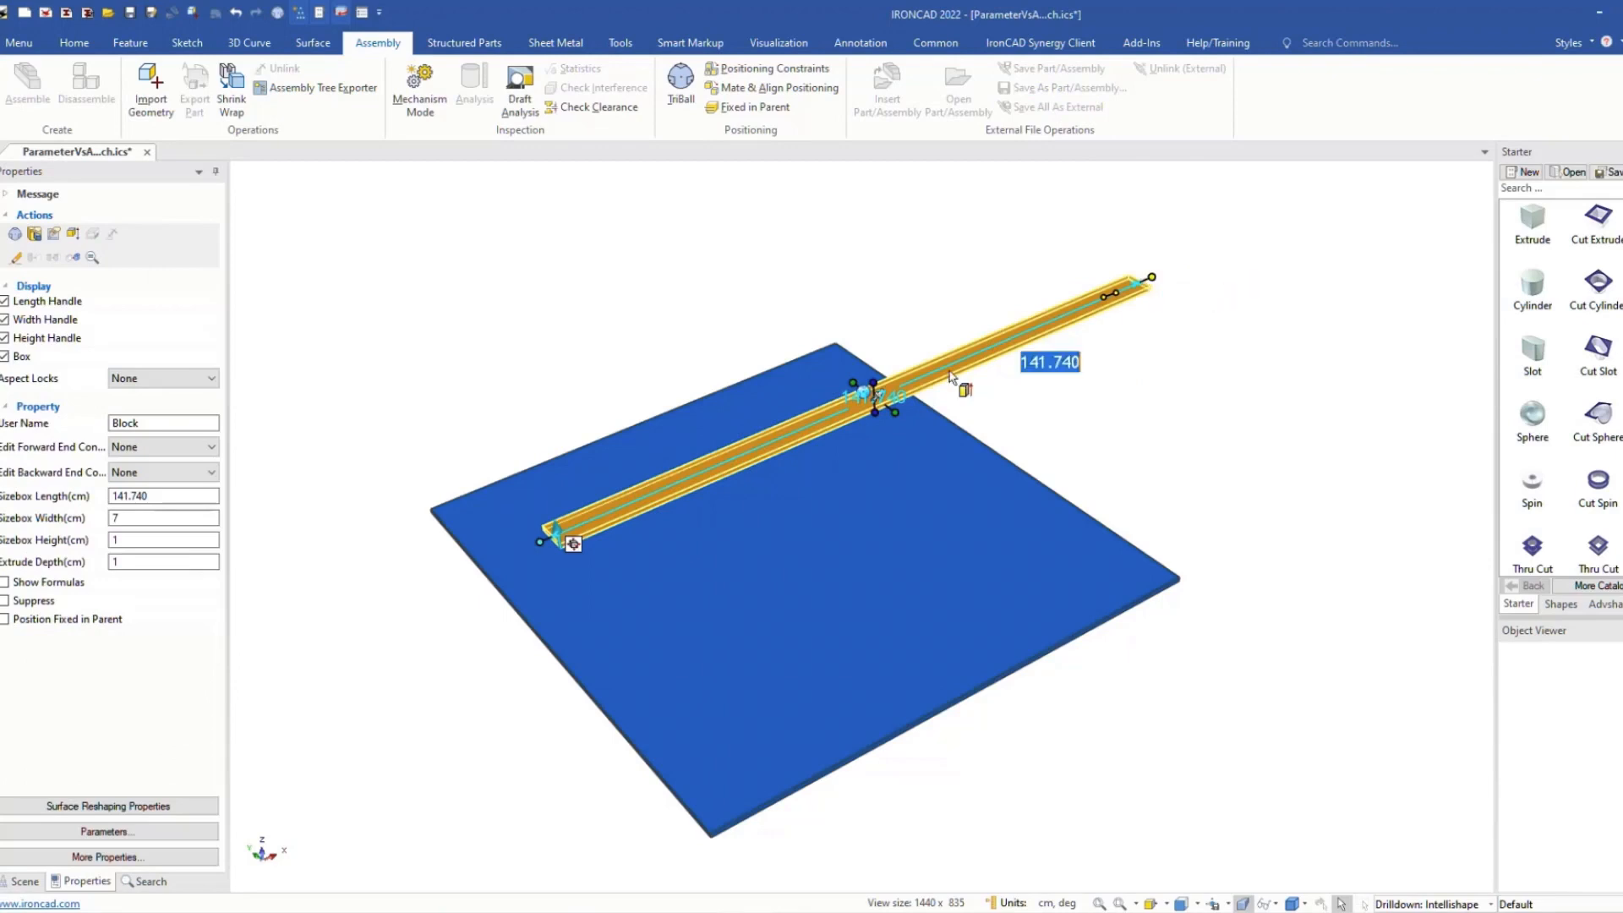
click(1124, 415)
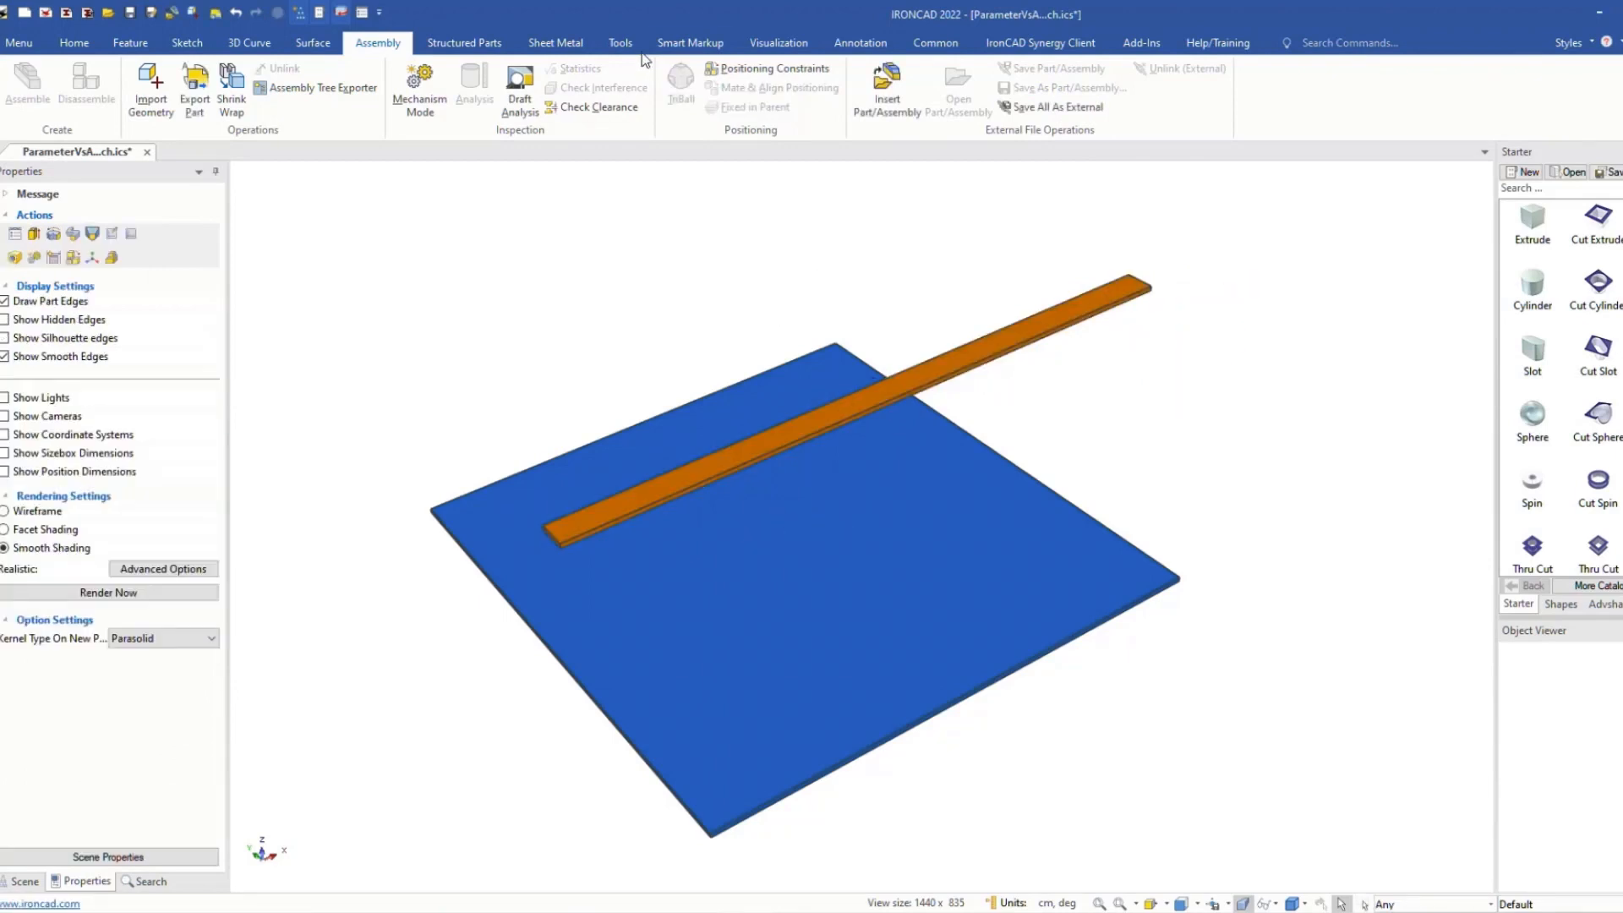
Step: Add an attachment point to the blue plate, placed on its top face near the middle
click(620, 43)
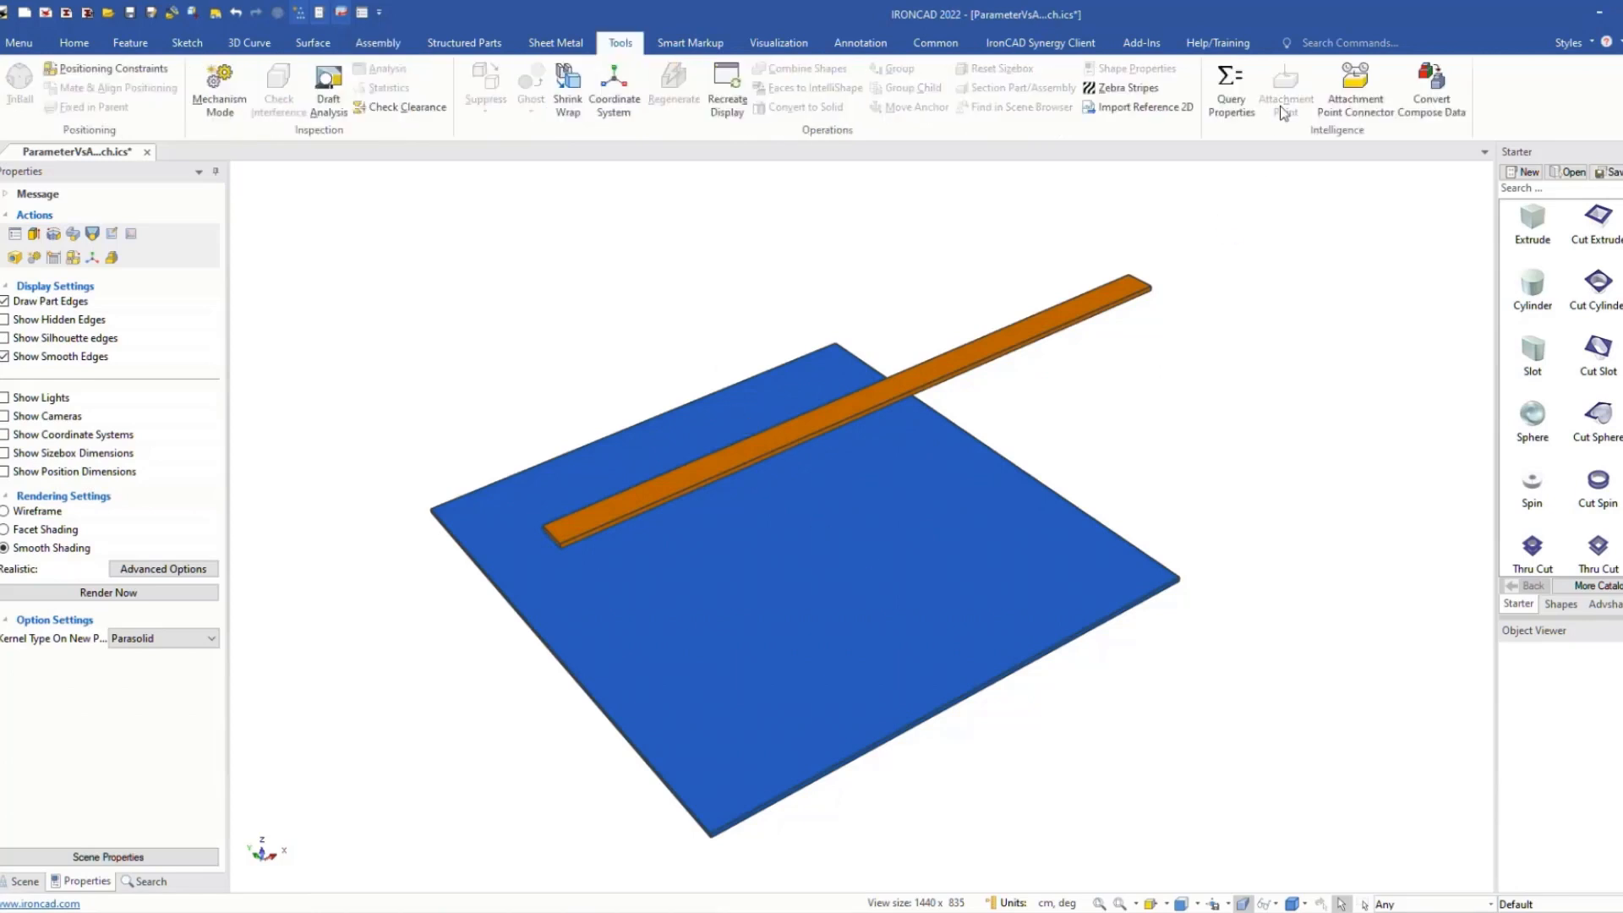
click(681, 596)
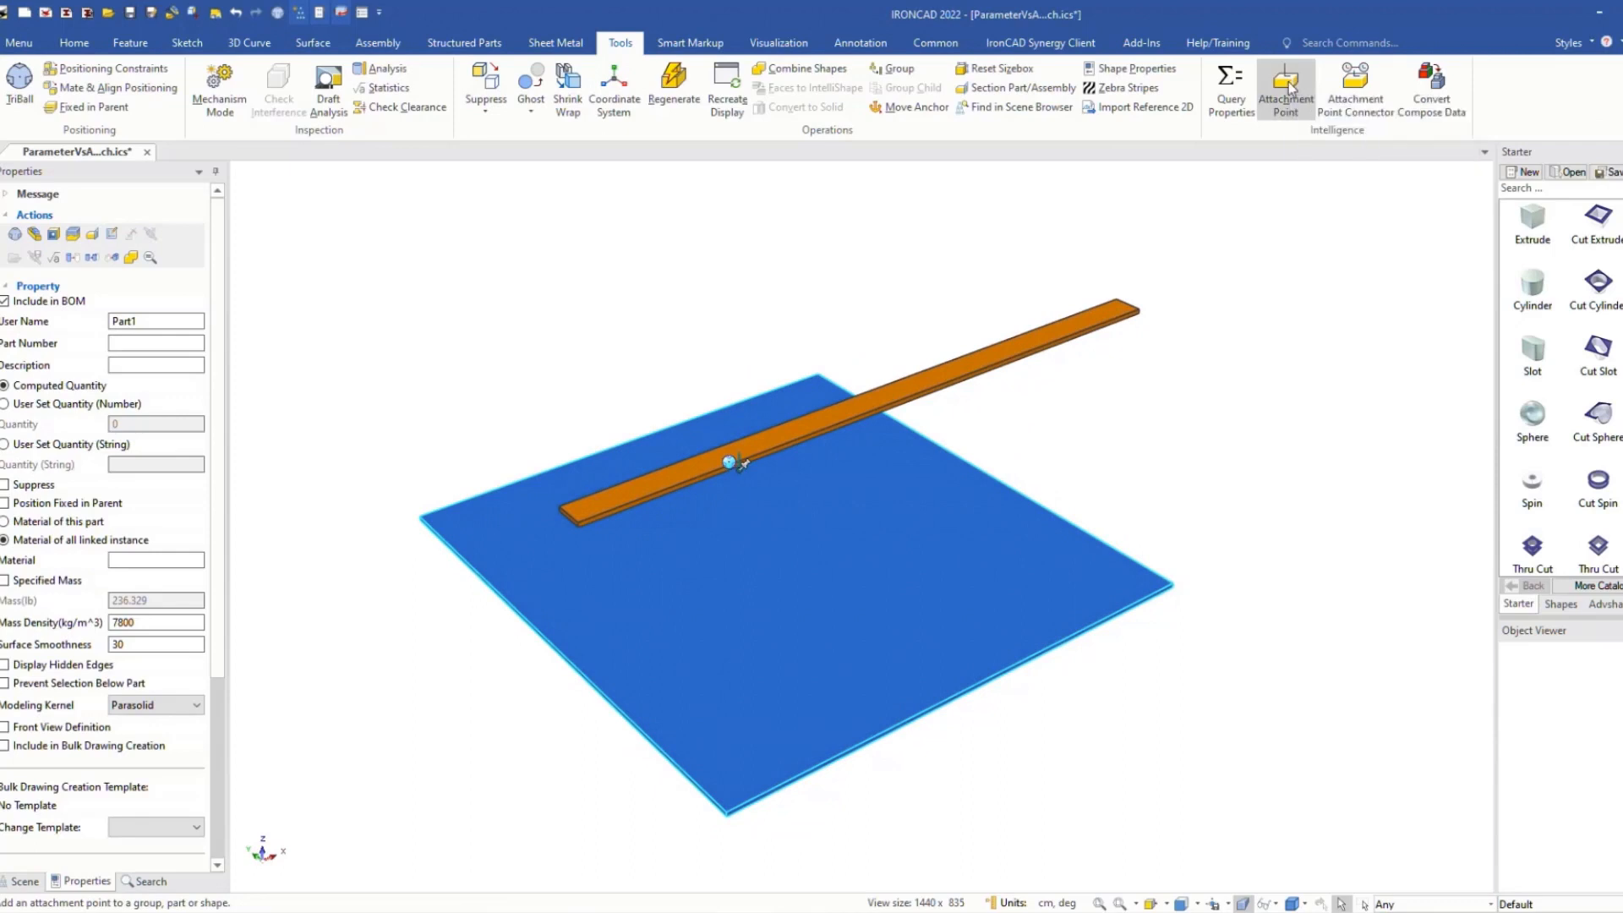
click(1288, 86)
click(834, 589)
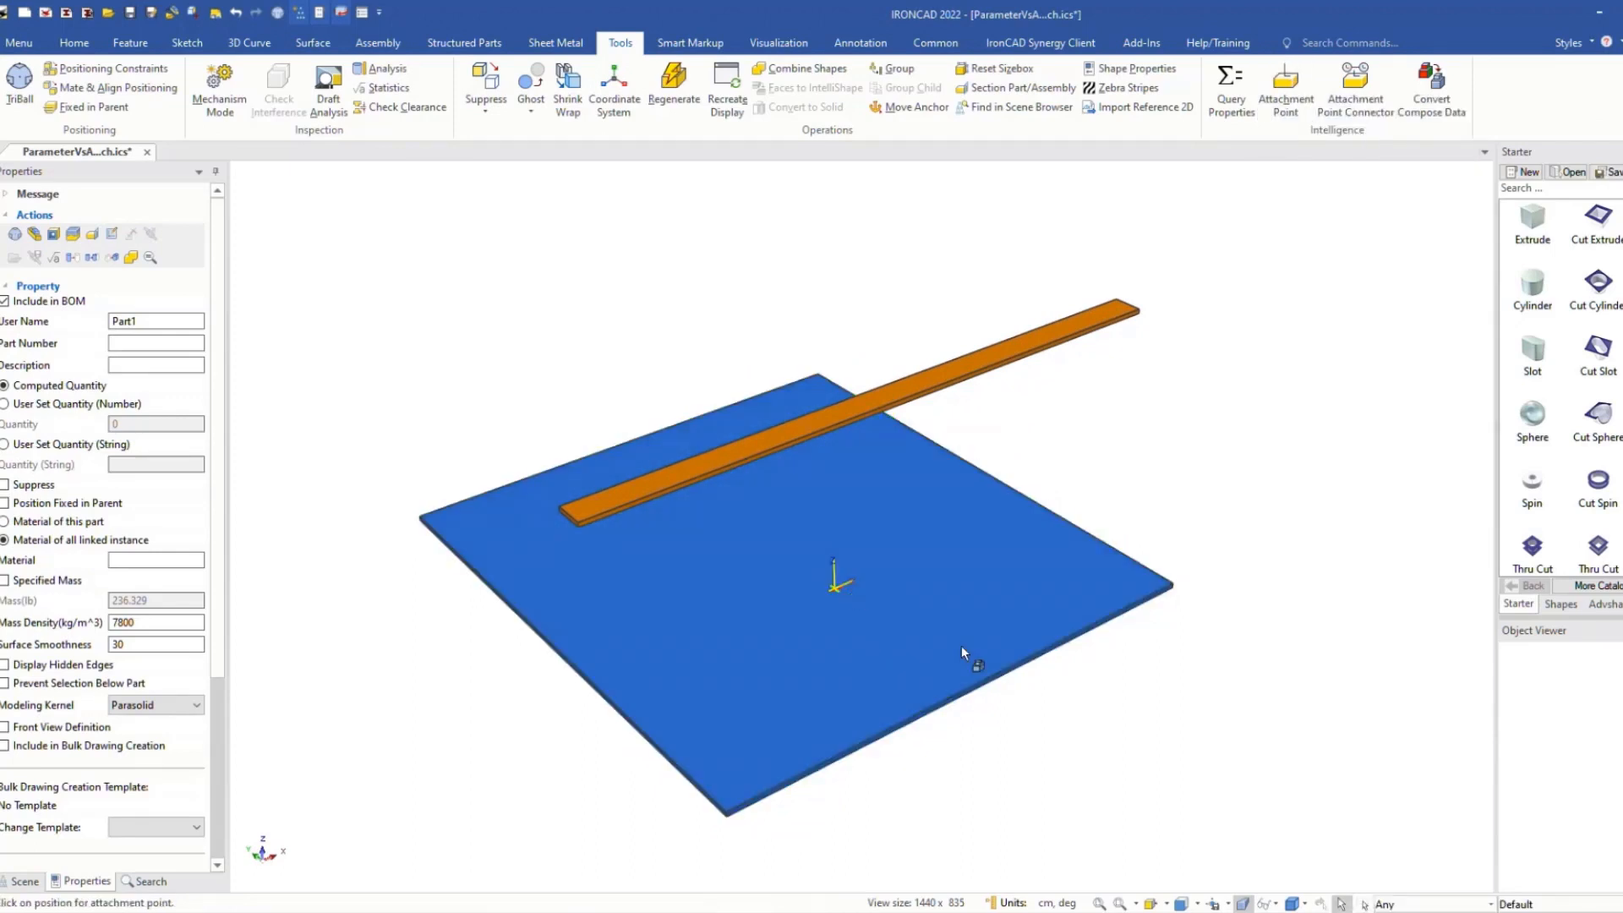
scroll(799, 596, up, 1)
scroll(799, 595, down, 1)
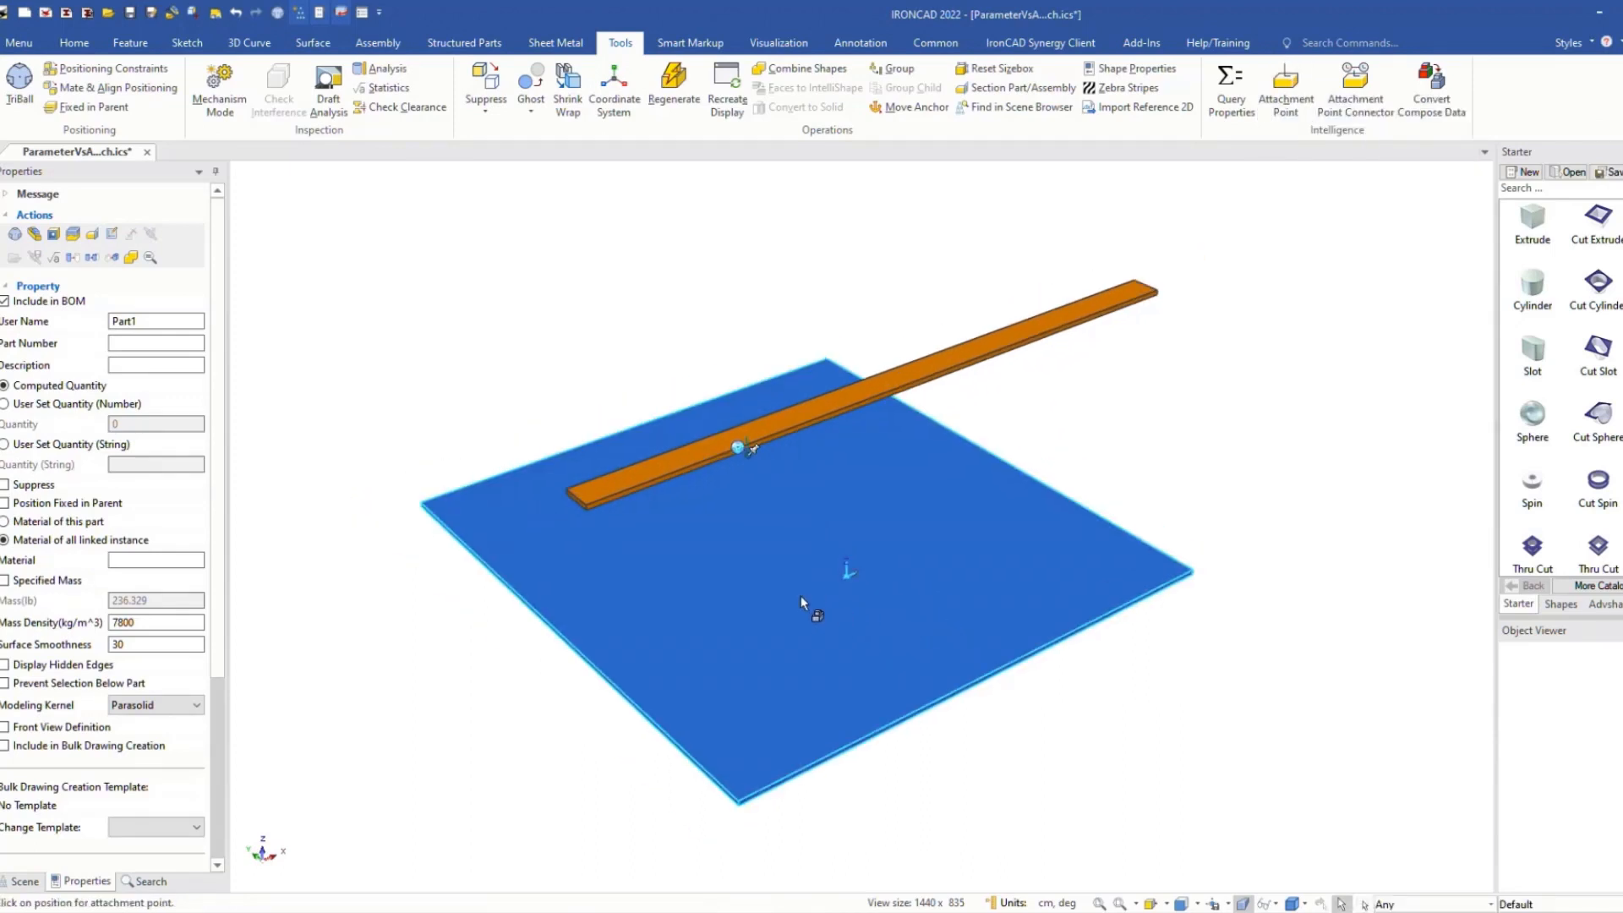
Step: Name the plate's attachment point Connect and set its type to Neutral
right_click(852, 575)
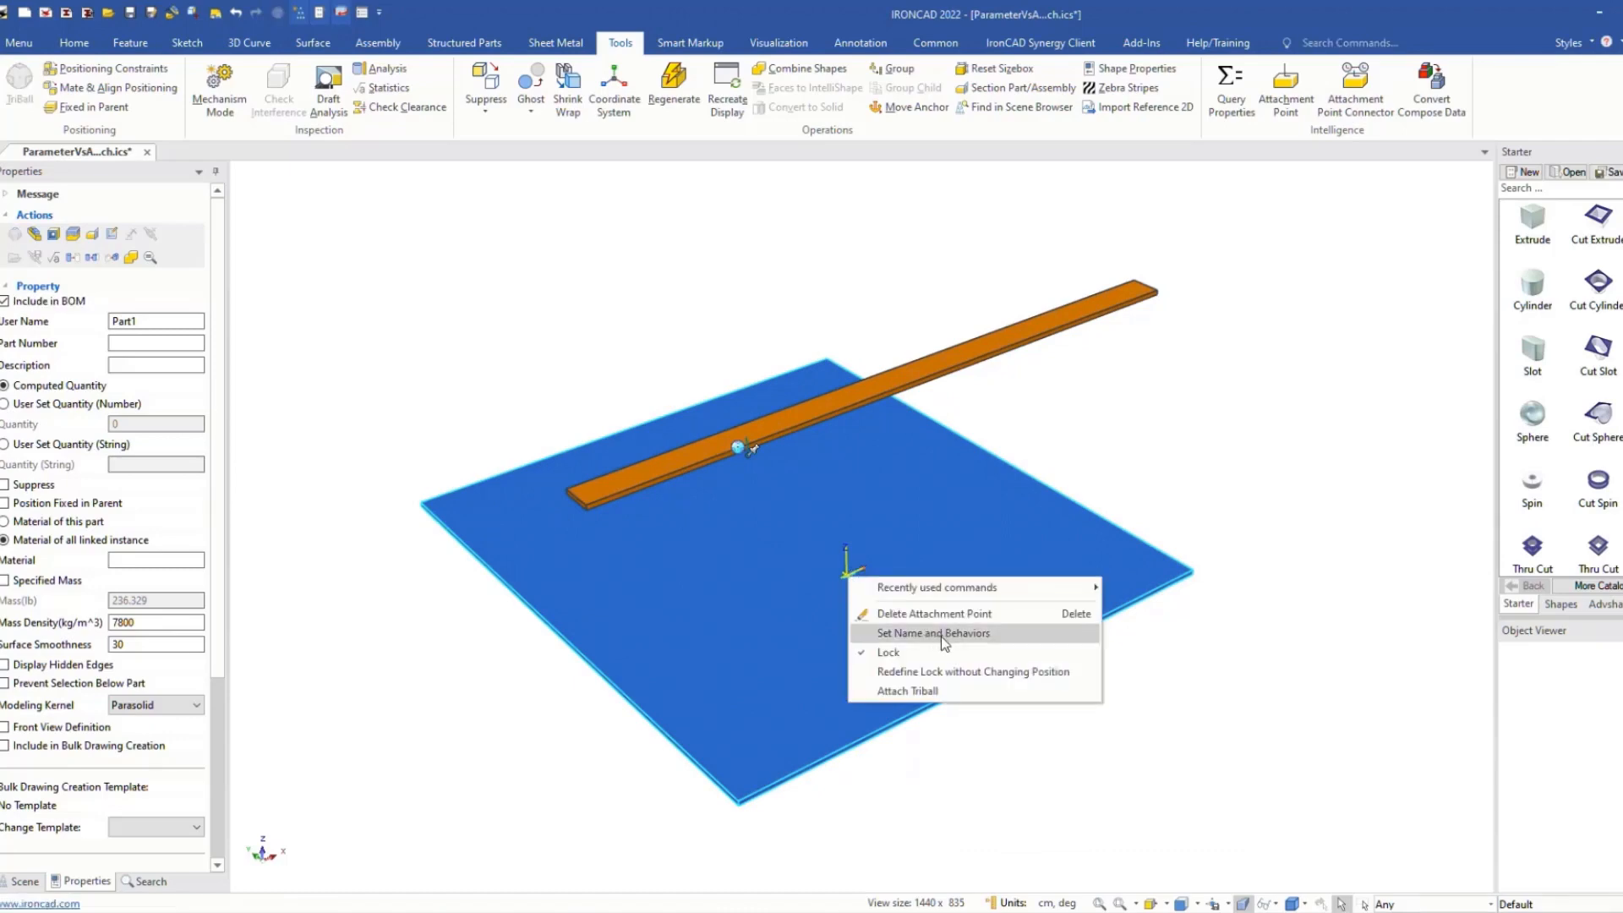
click(941, 634)
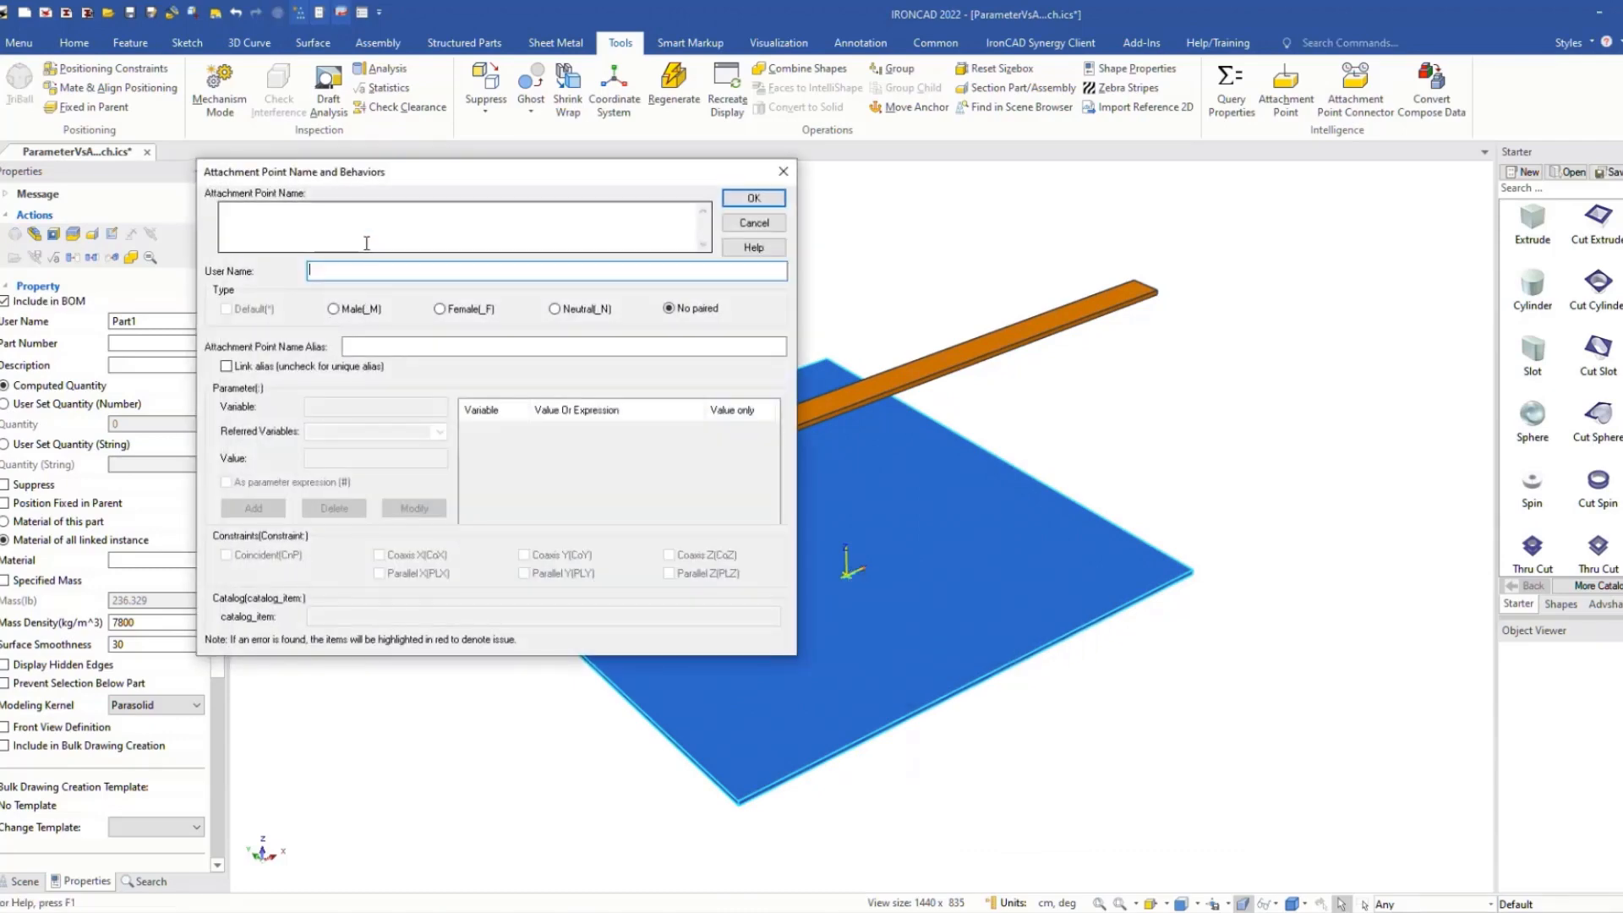
text(Connect)
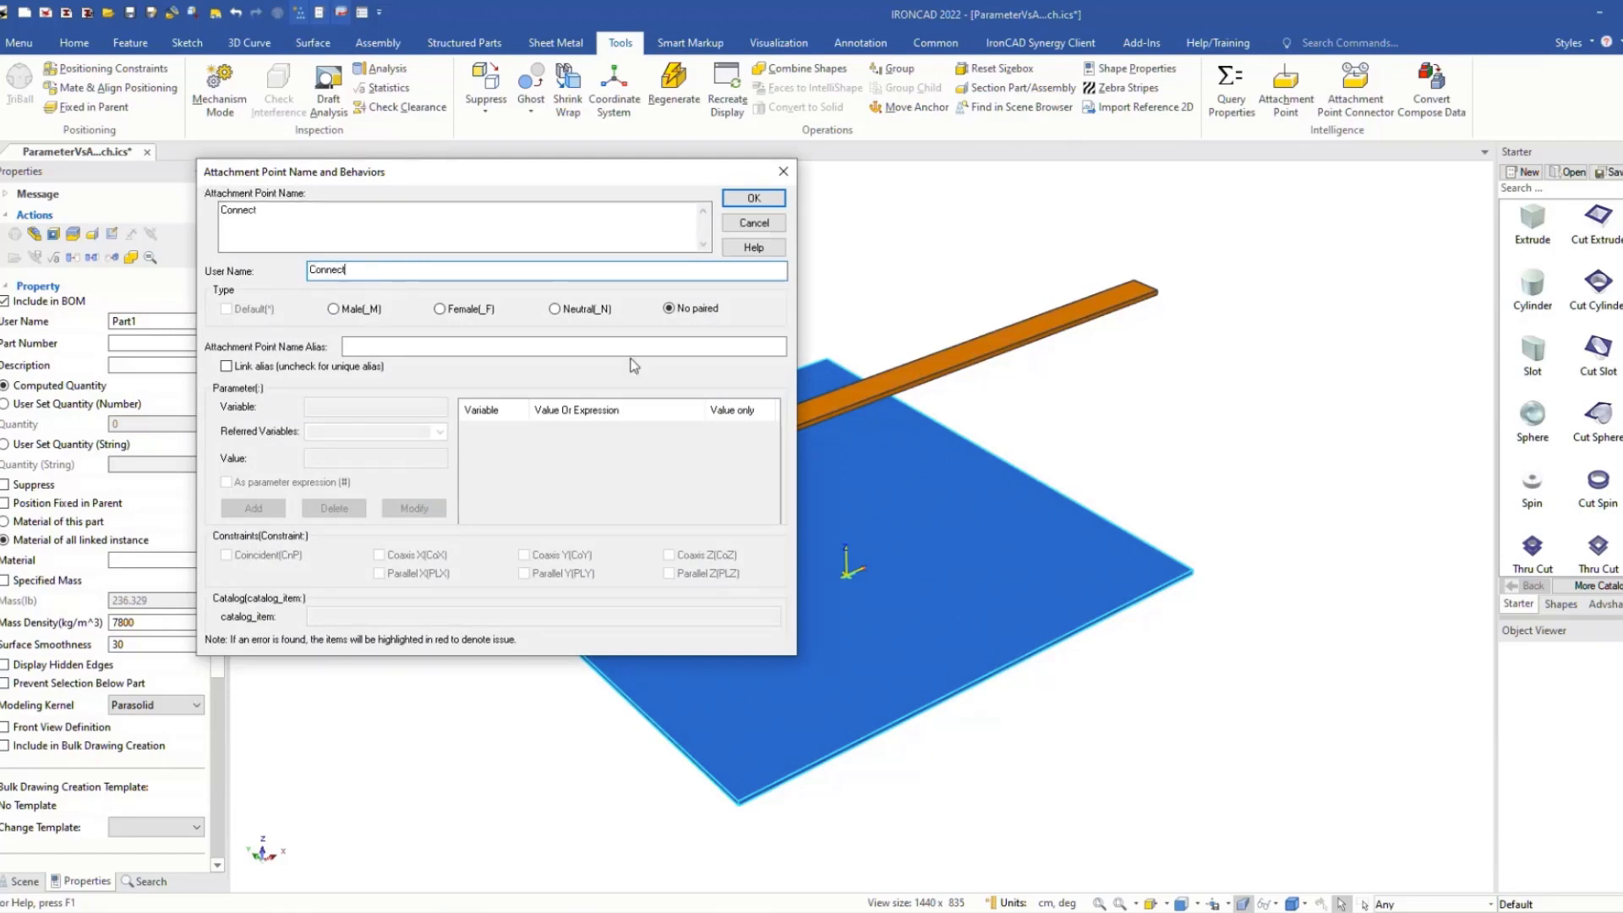
click(555, 309)
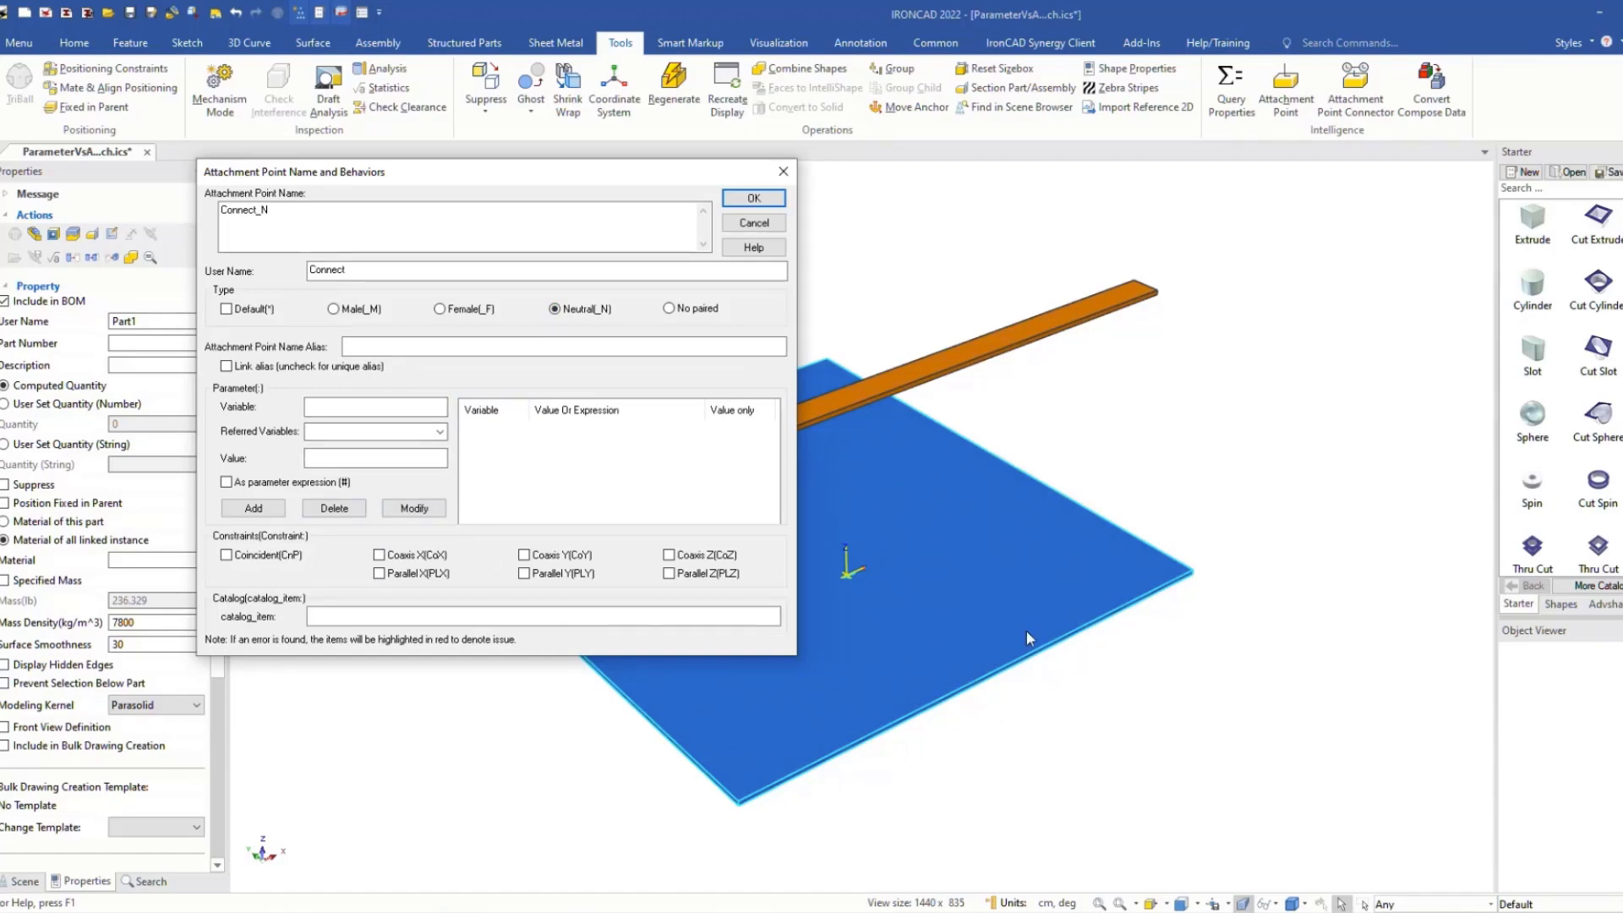
Step: Give the attachment point the variable P2L with value P1L as a parameter expression, plus a Coincident constraint, and accept
click(365, 405)
text(P)
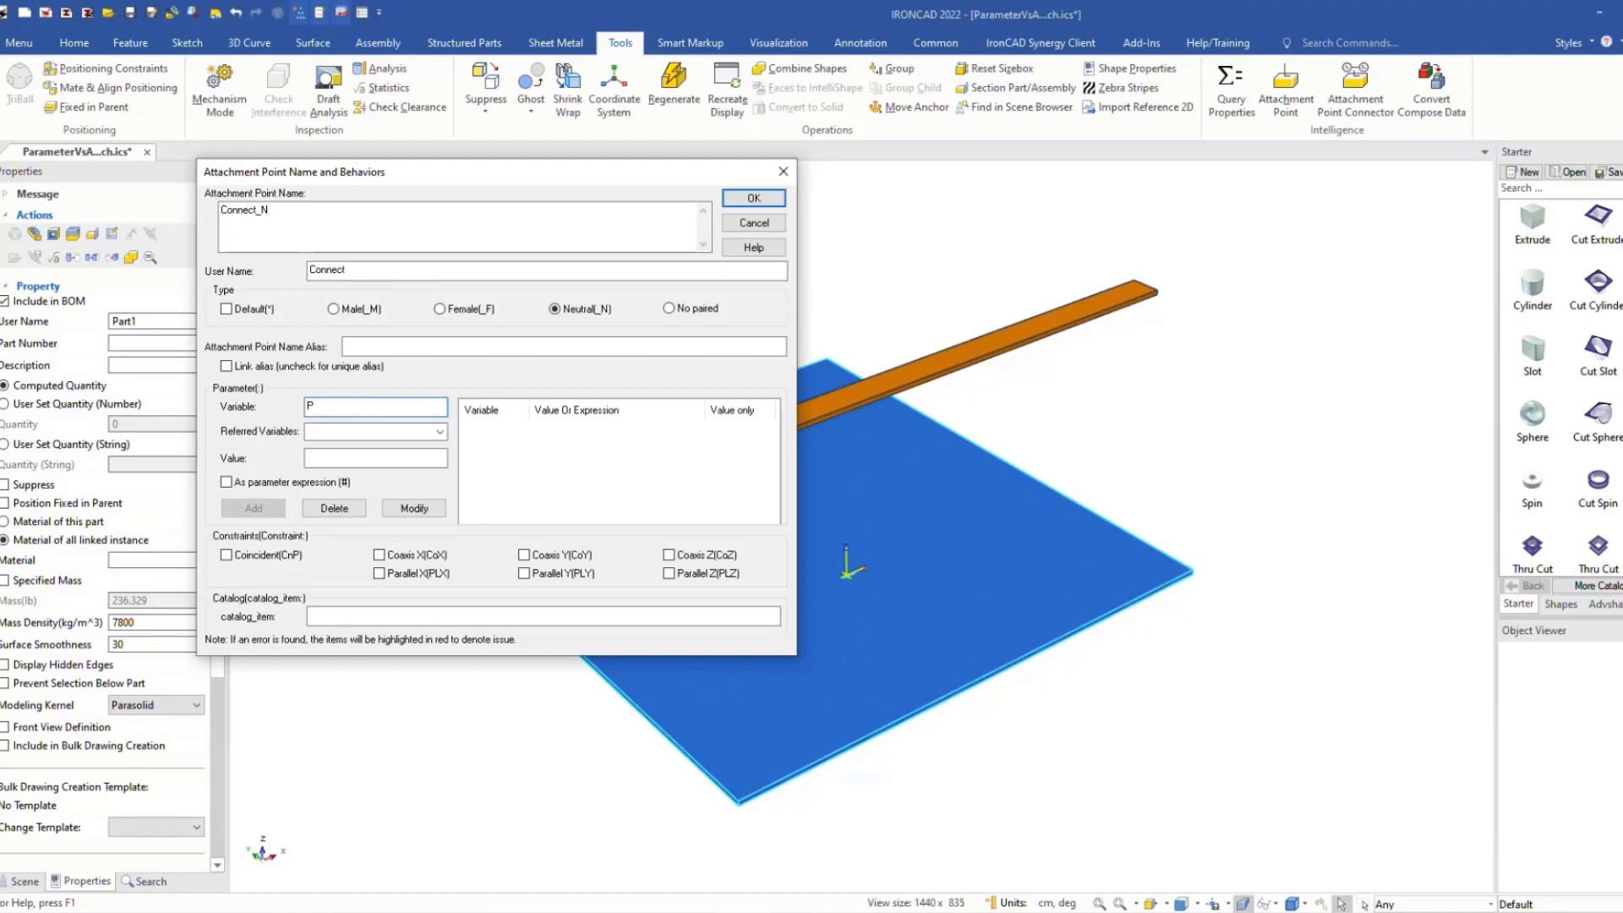
text(2L)
click(440, 431)
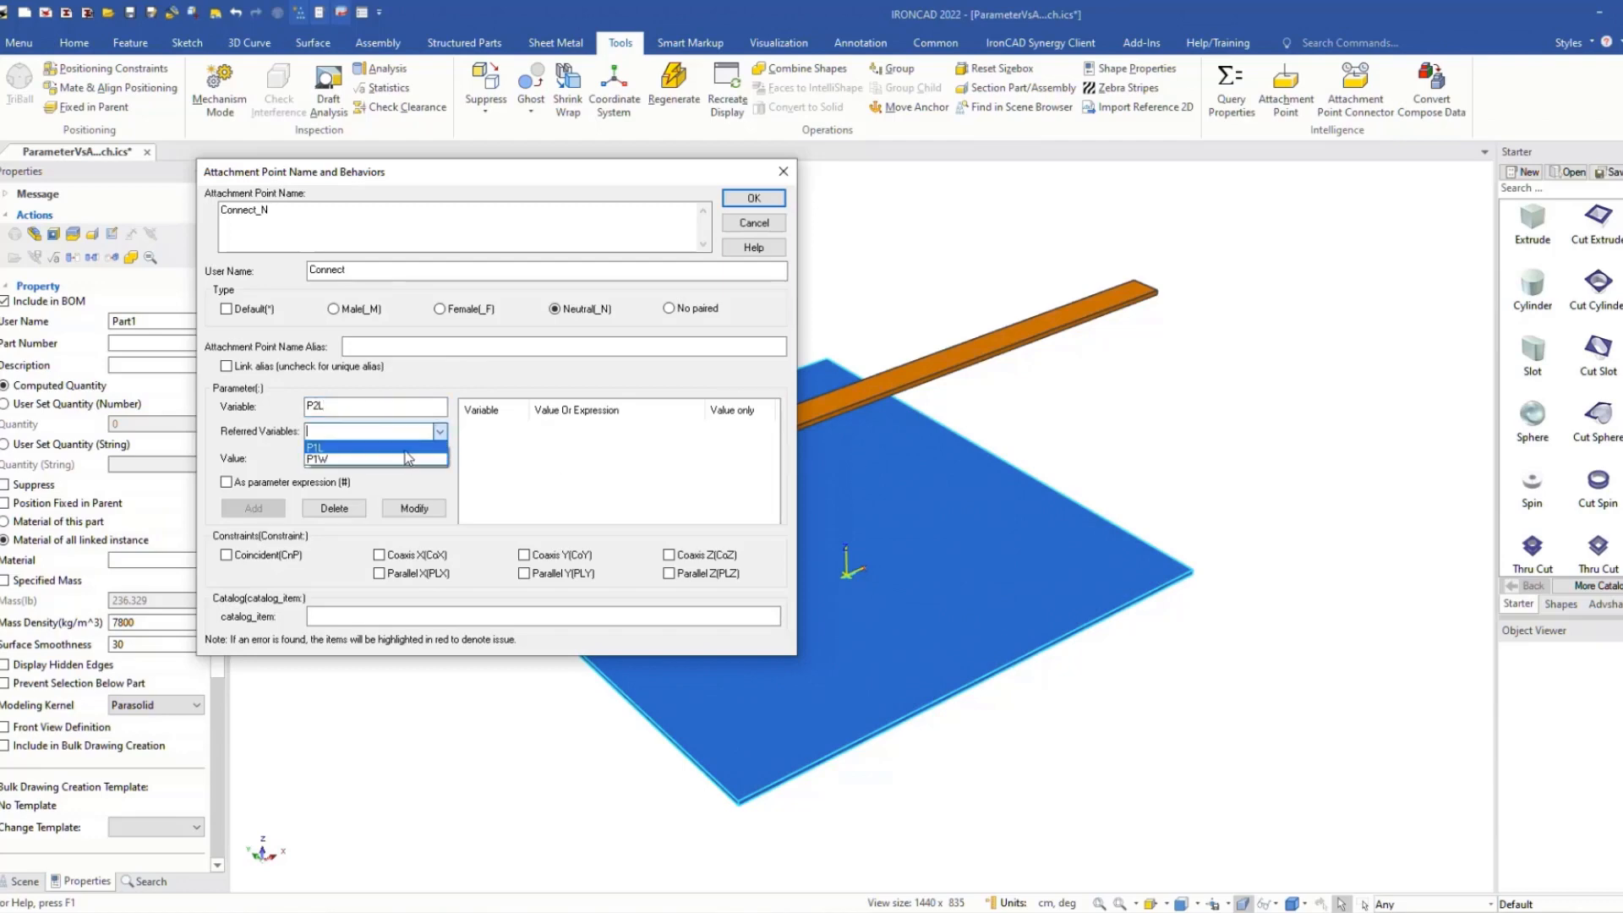
click(405, 449)
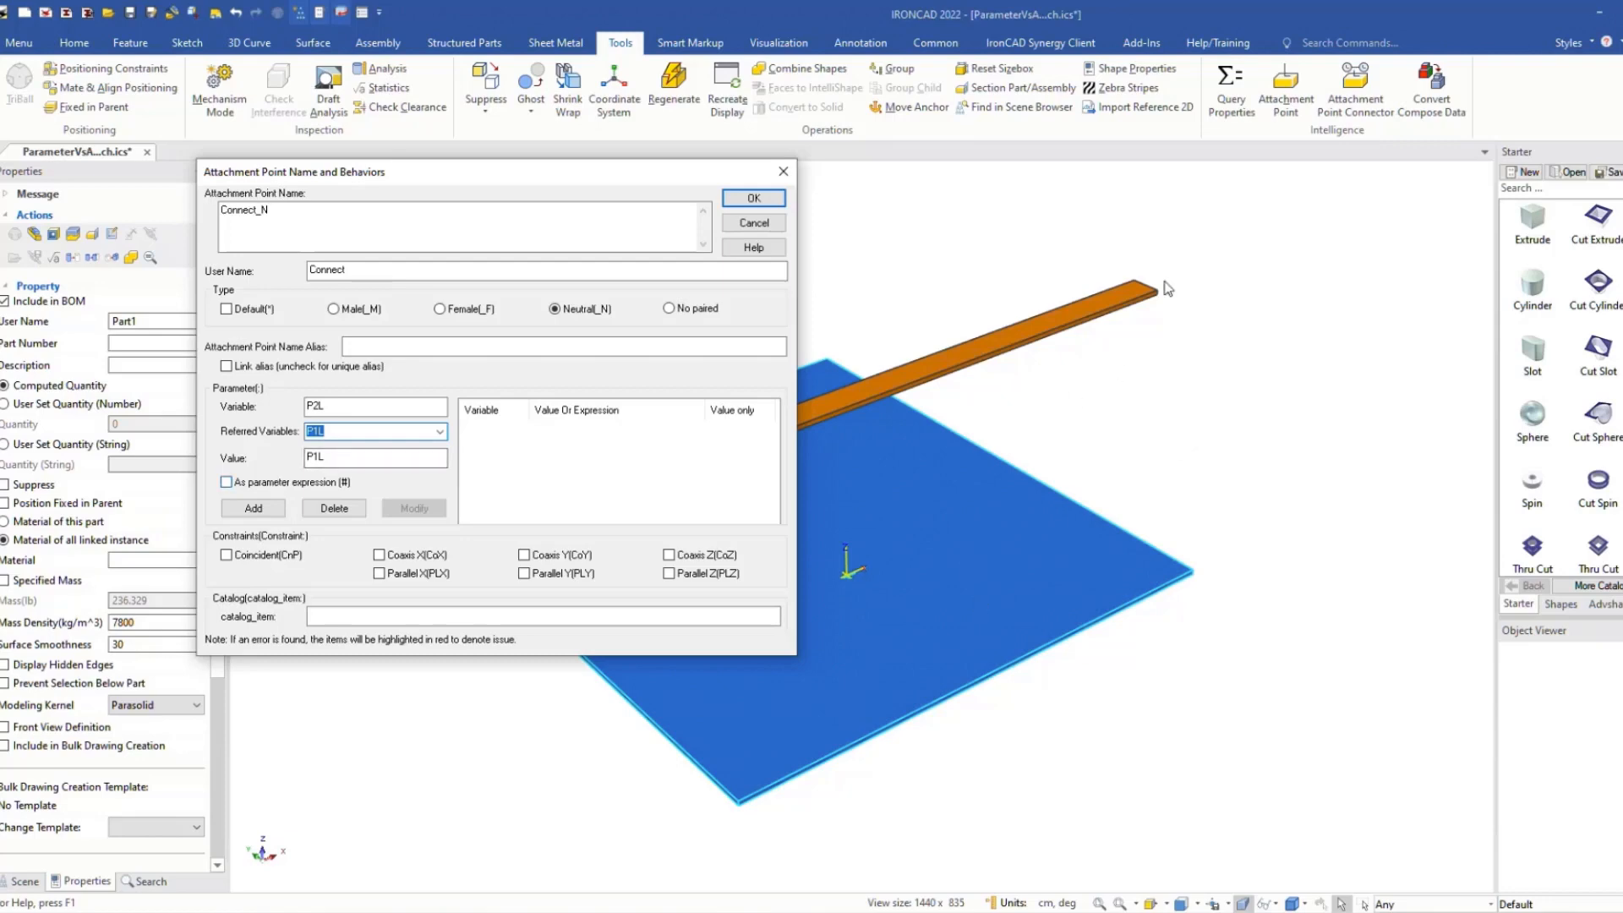
click(230, 485)
click(254, 508)
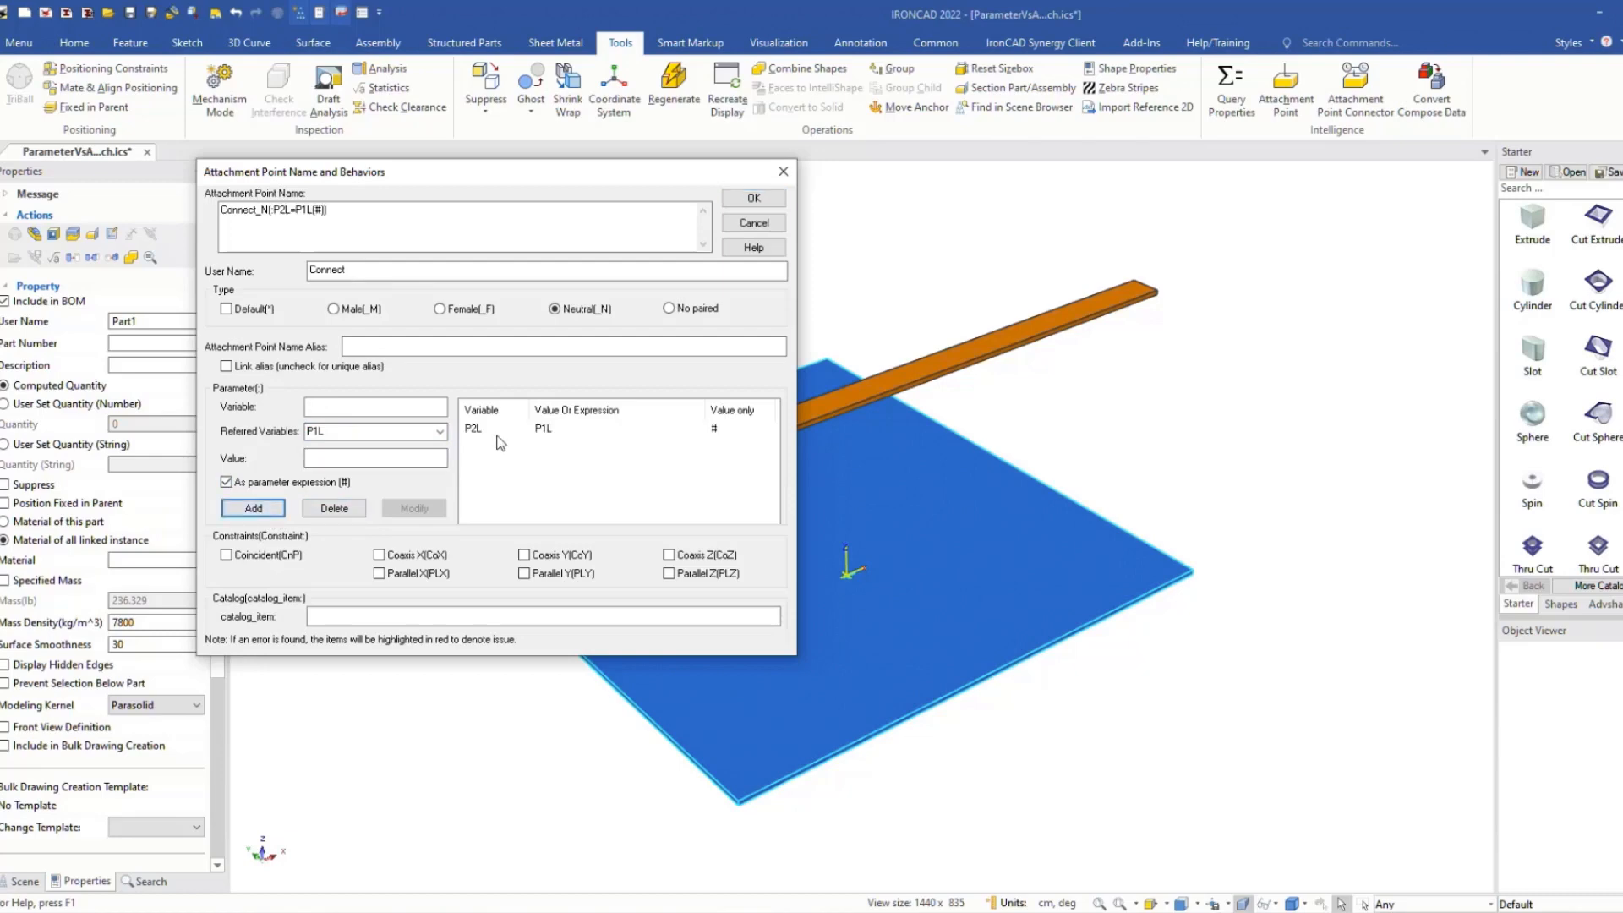
click(227, 556)
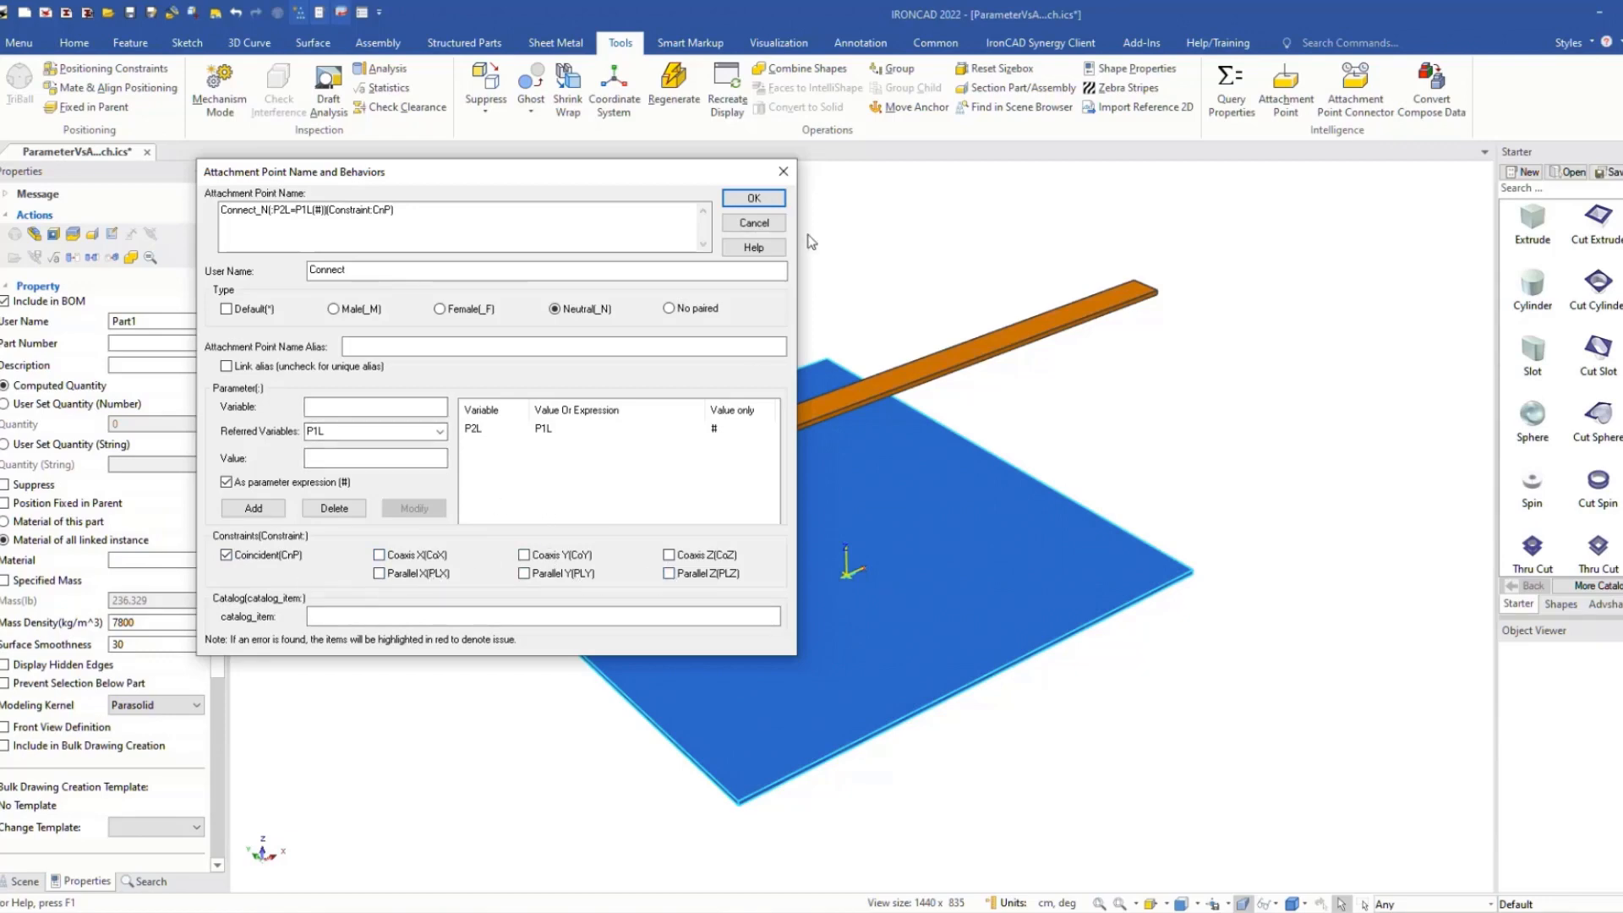
click(754, 197)
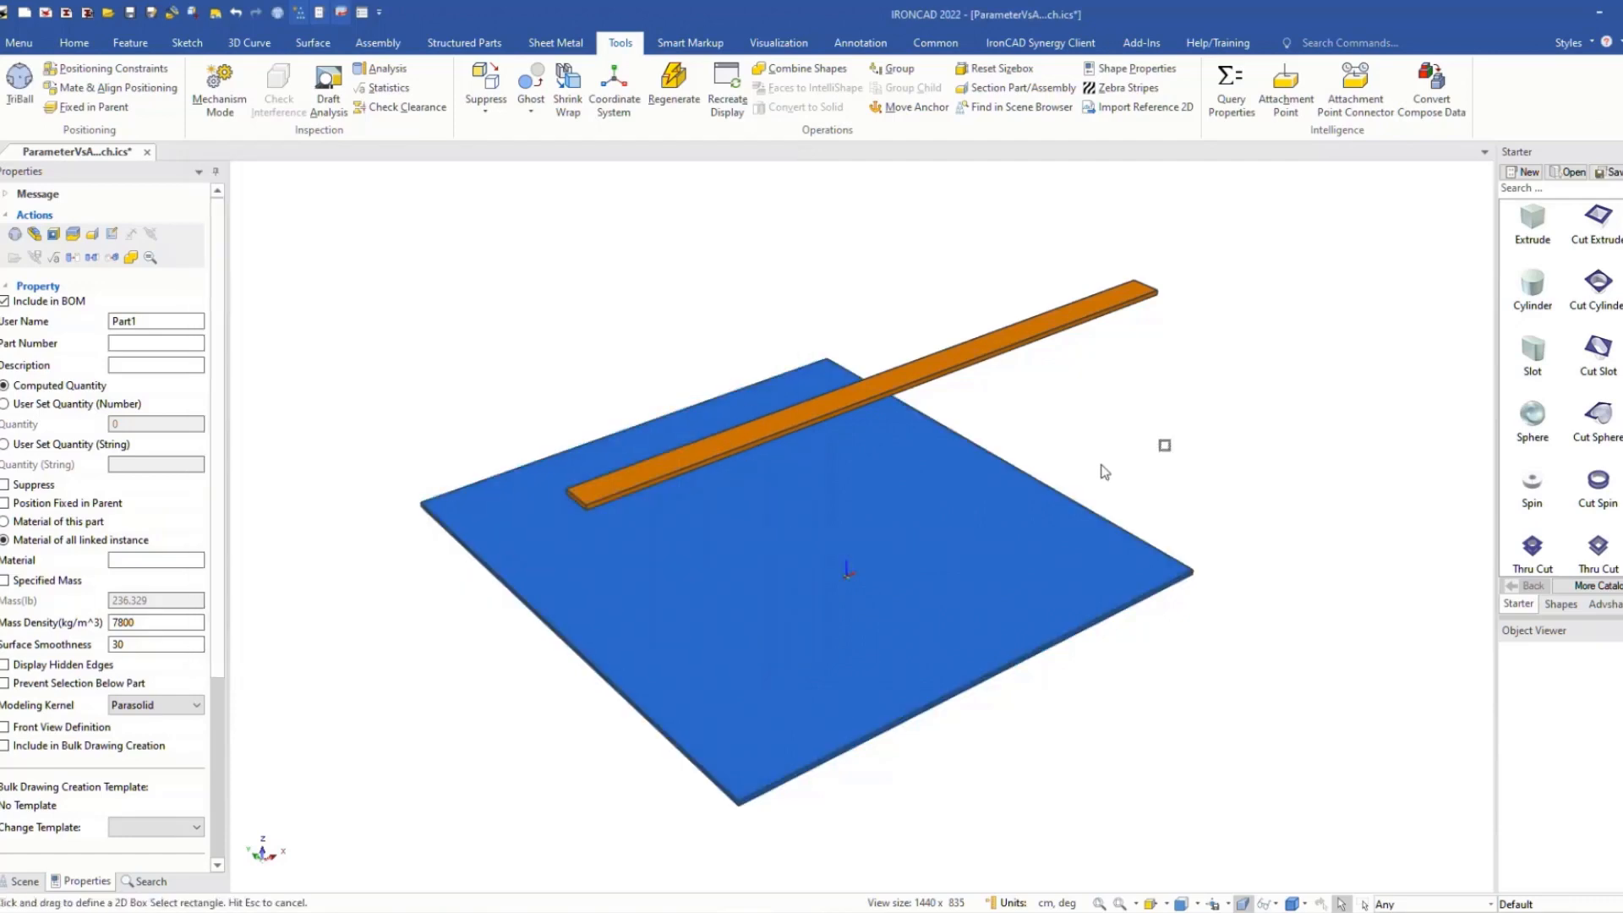
Step: Create a new catalog and store the configured Connect attachment point in it
click(849, 575)
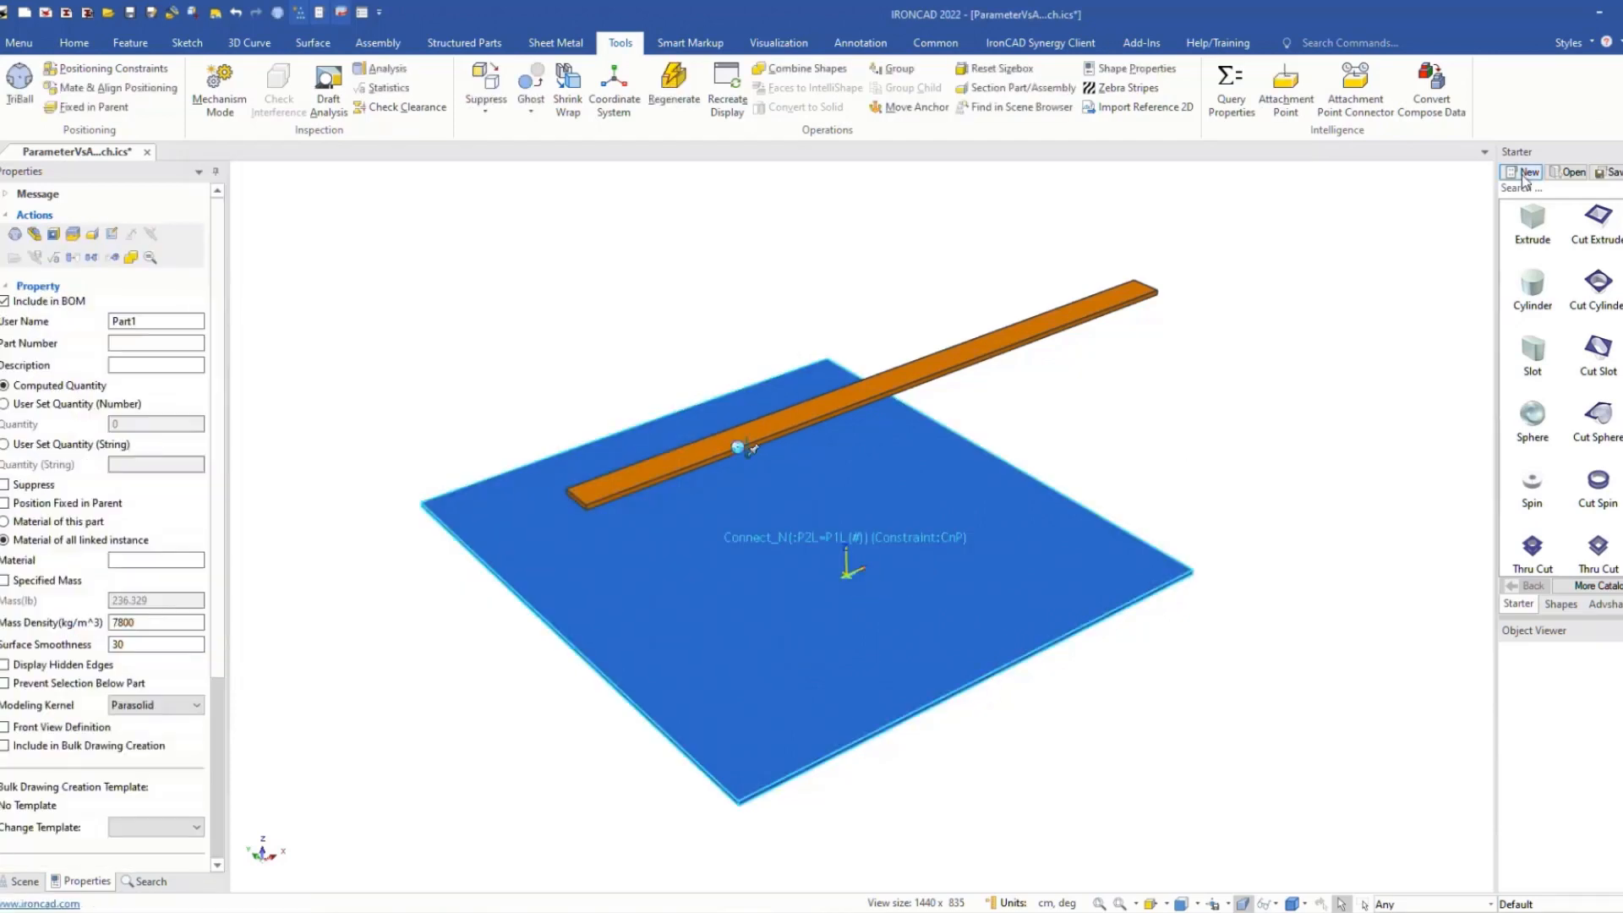
click(1526, 173)
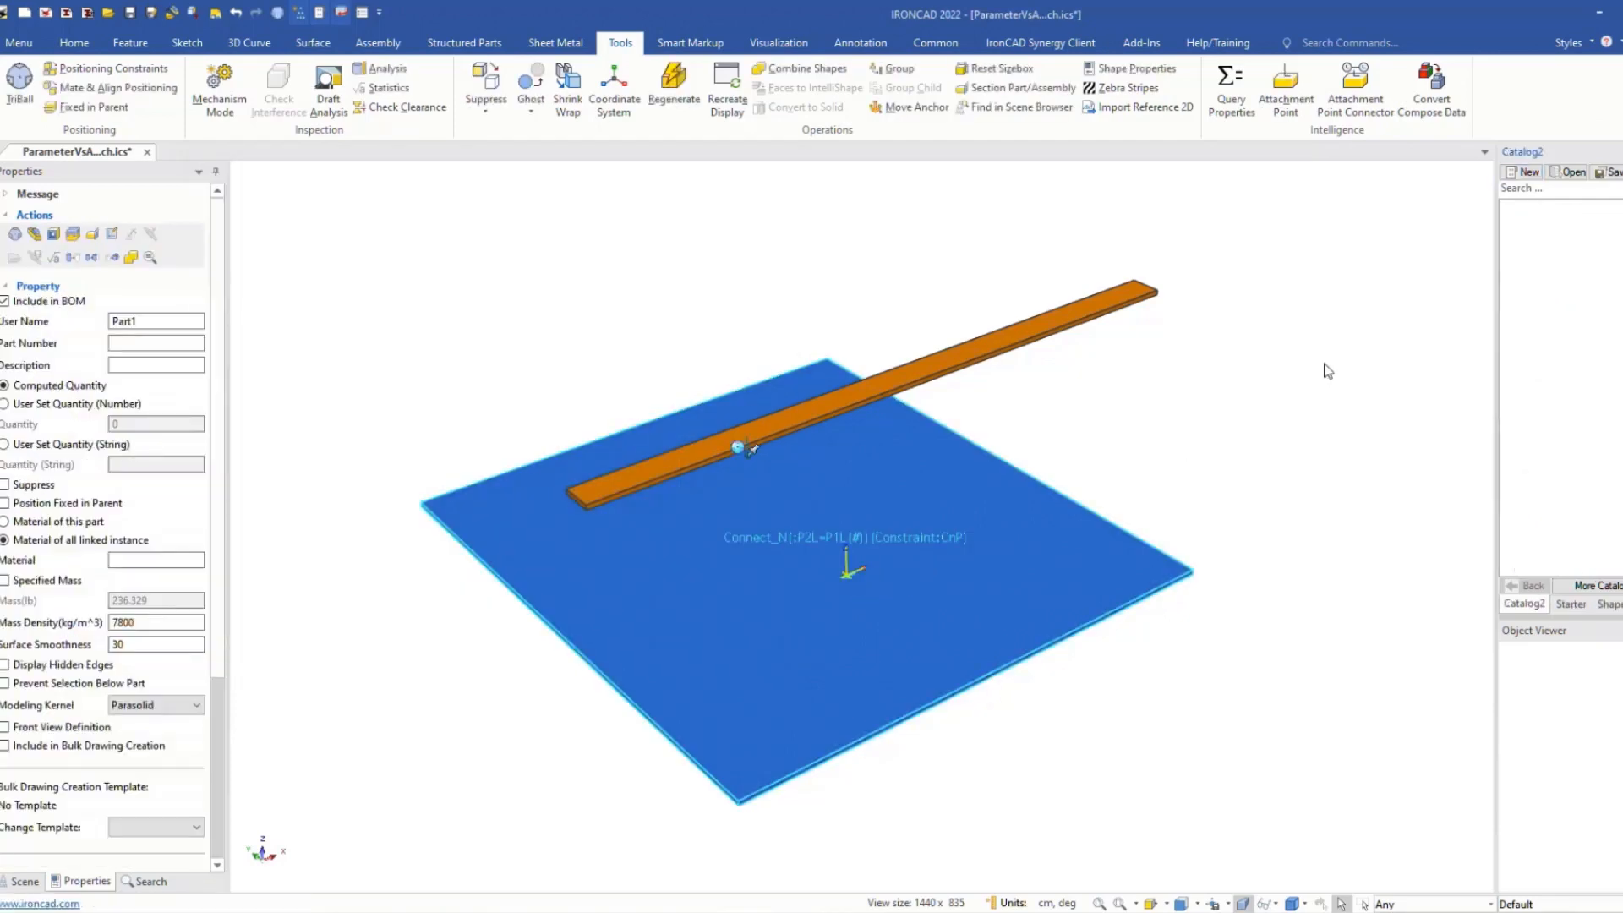
click(1139, 482)
click(859, 581)
drag(857, 575, 1552, 394)
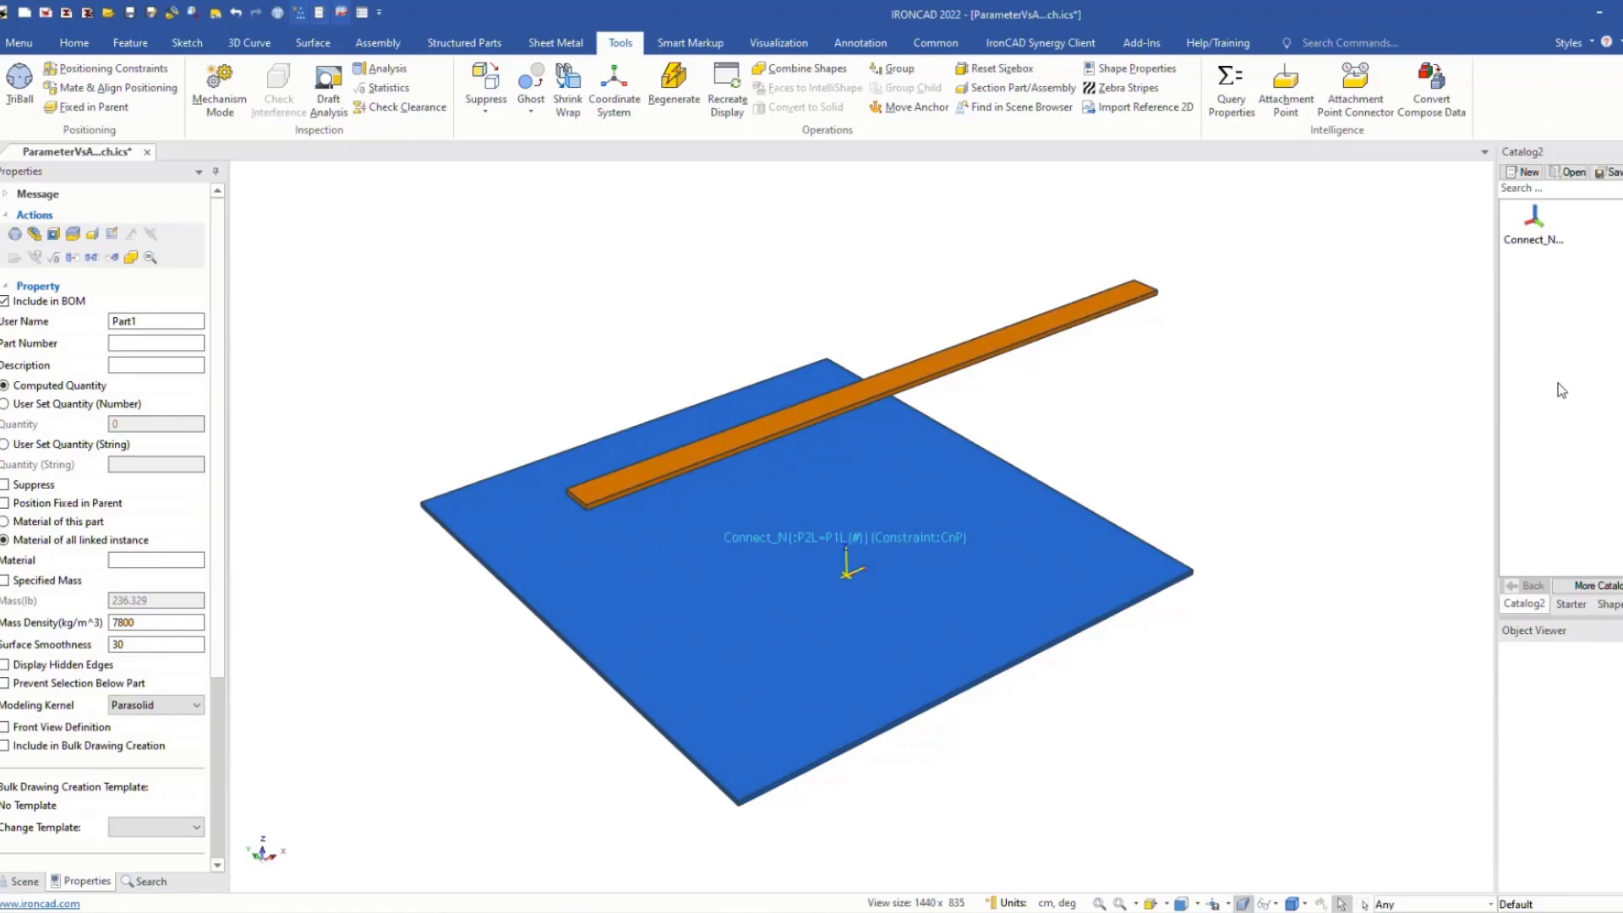
Step: Place the Connect attachment point from the catalog at the midpoint of each of the blue plate's four edges
click(980, 610)
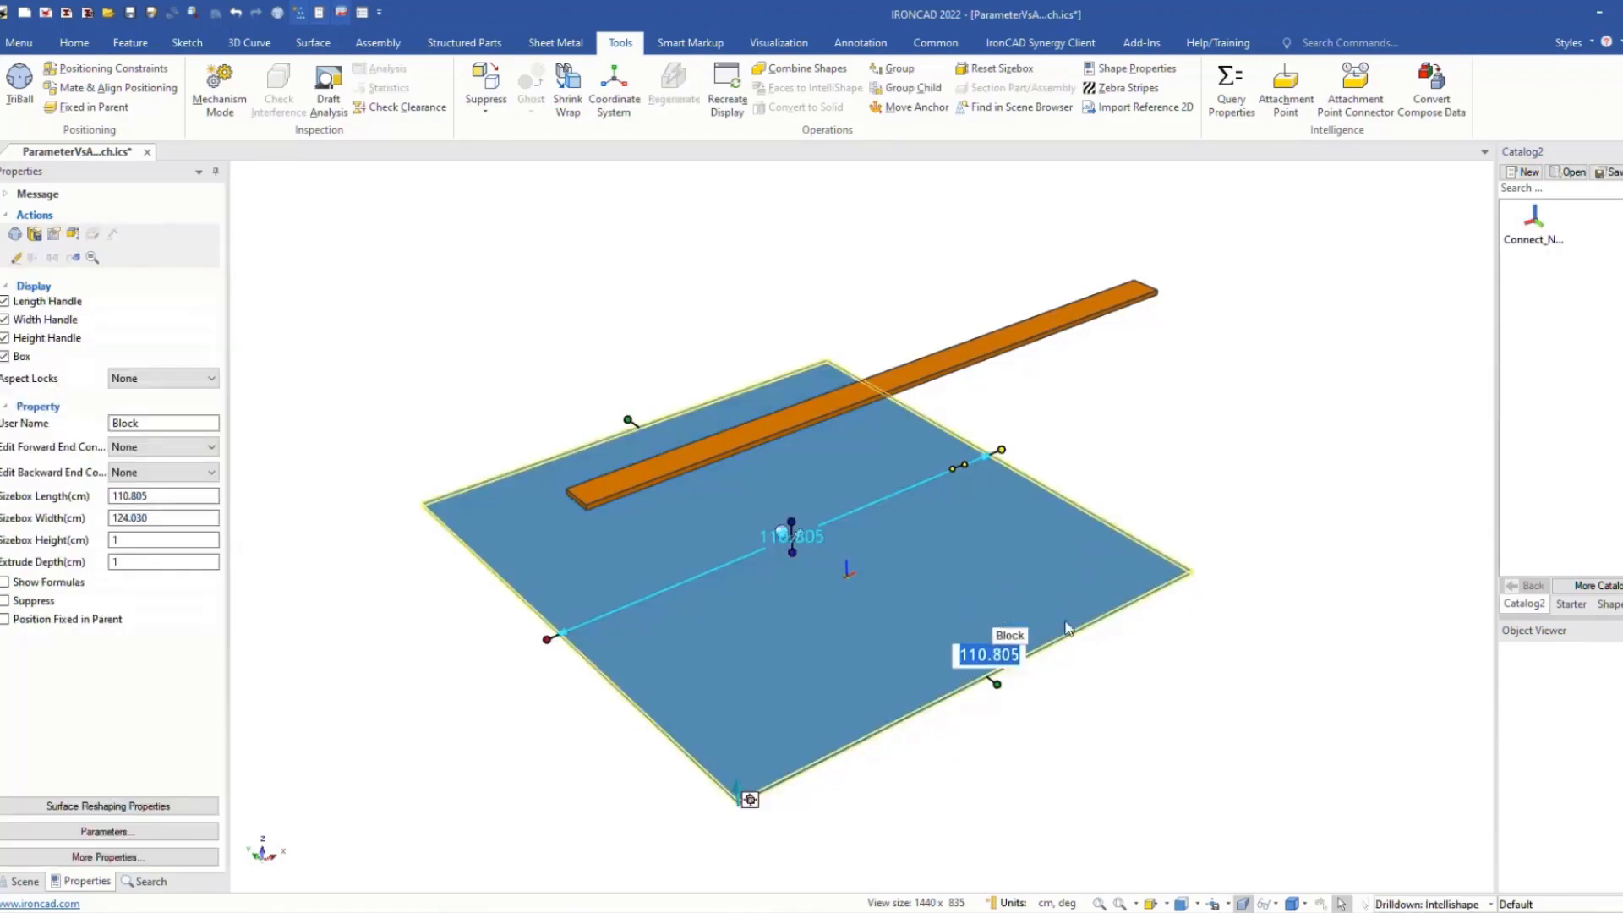
click(1260, 417)
click(1008, 621)
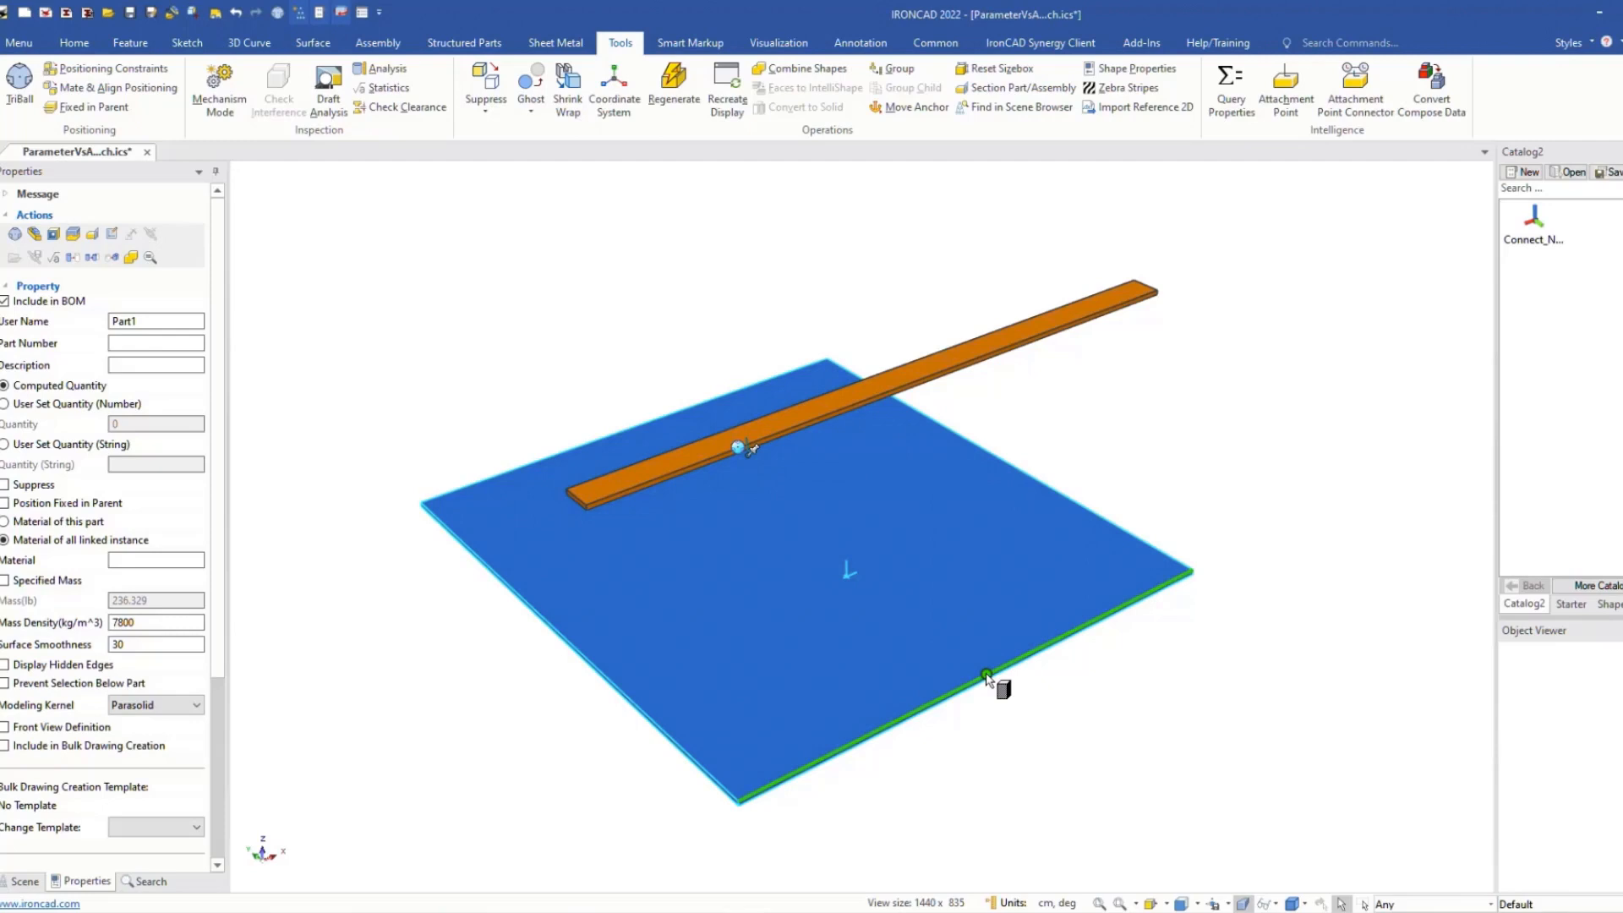
drag(986, 675, 989, 675)
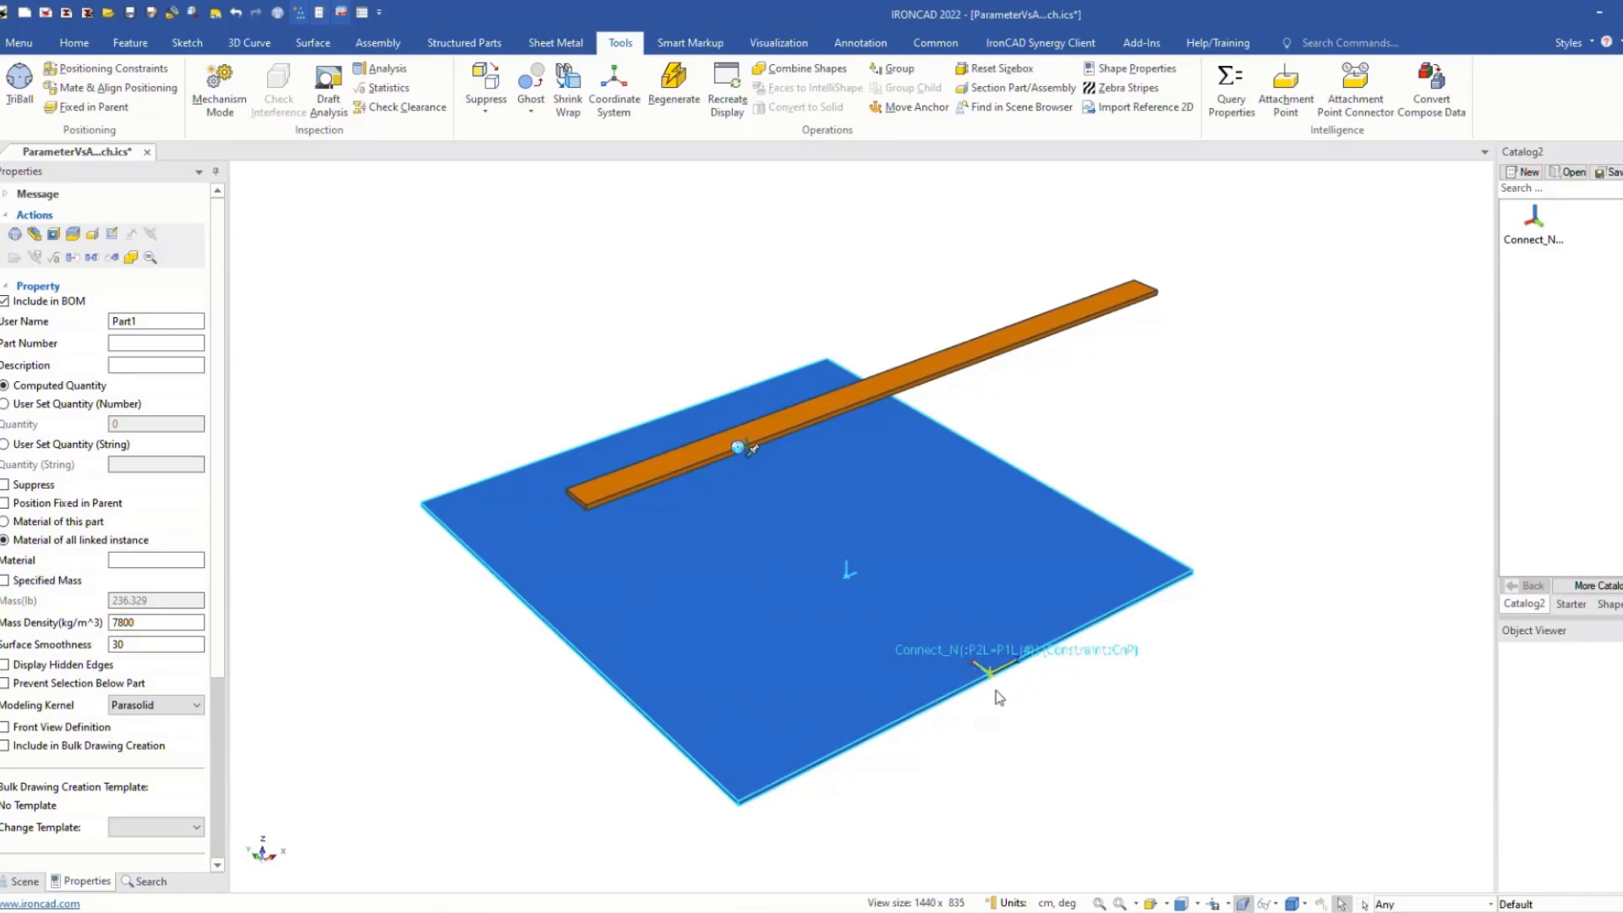
drag(1538, 226, 985, 453)
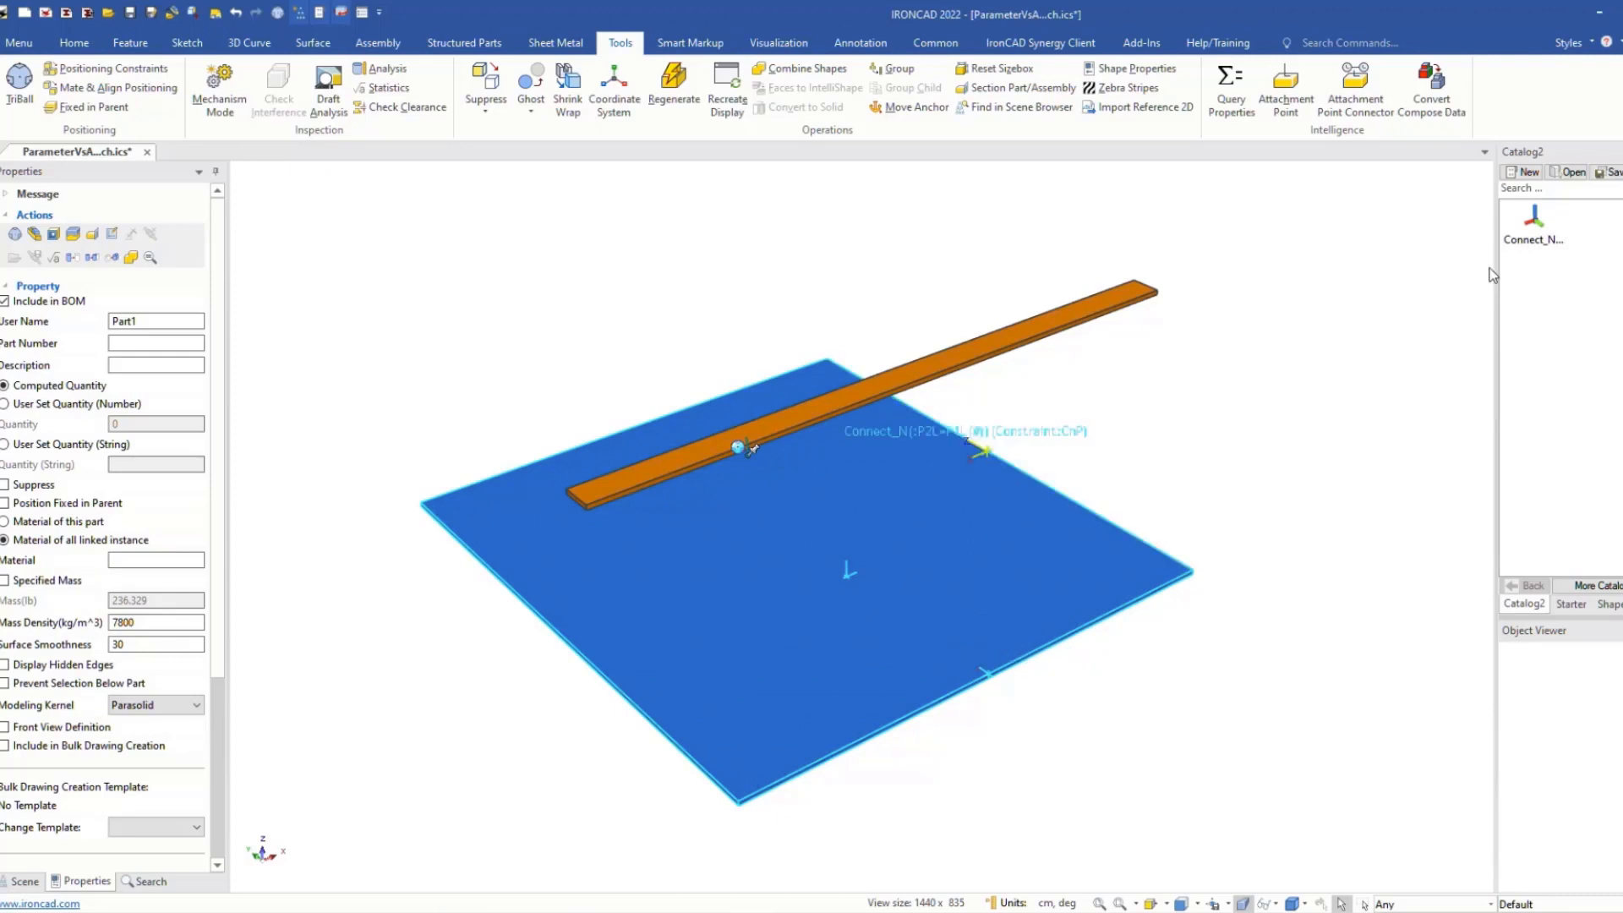
drag(1535, 221, 581, 617)
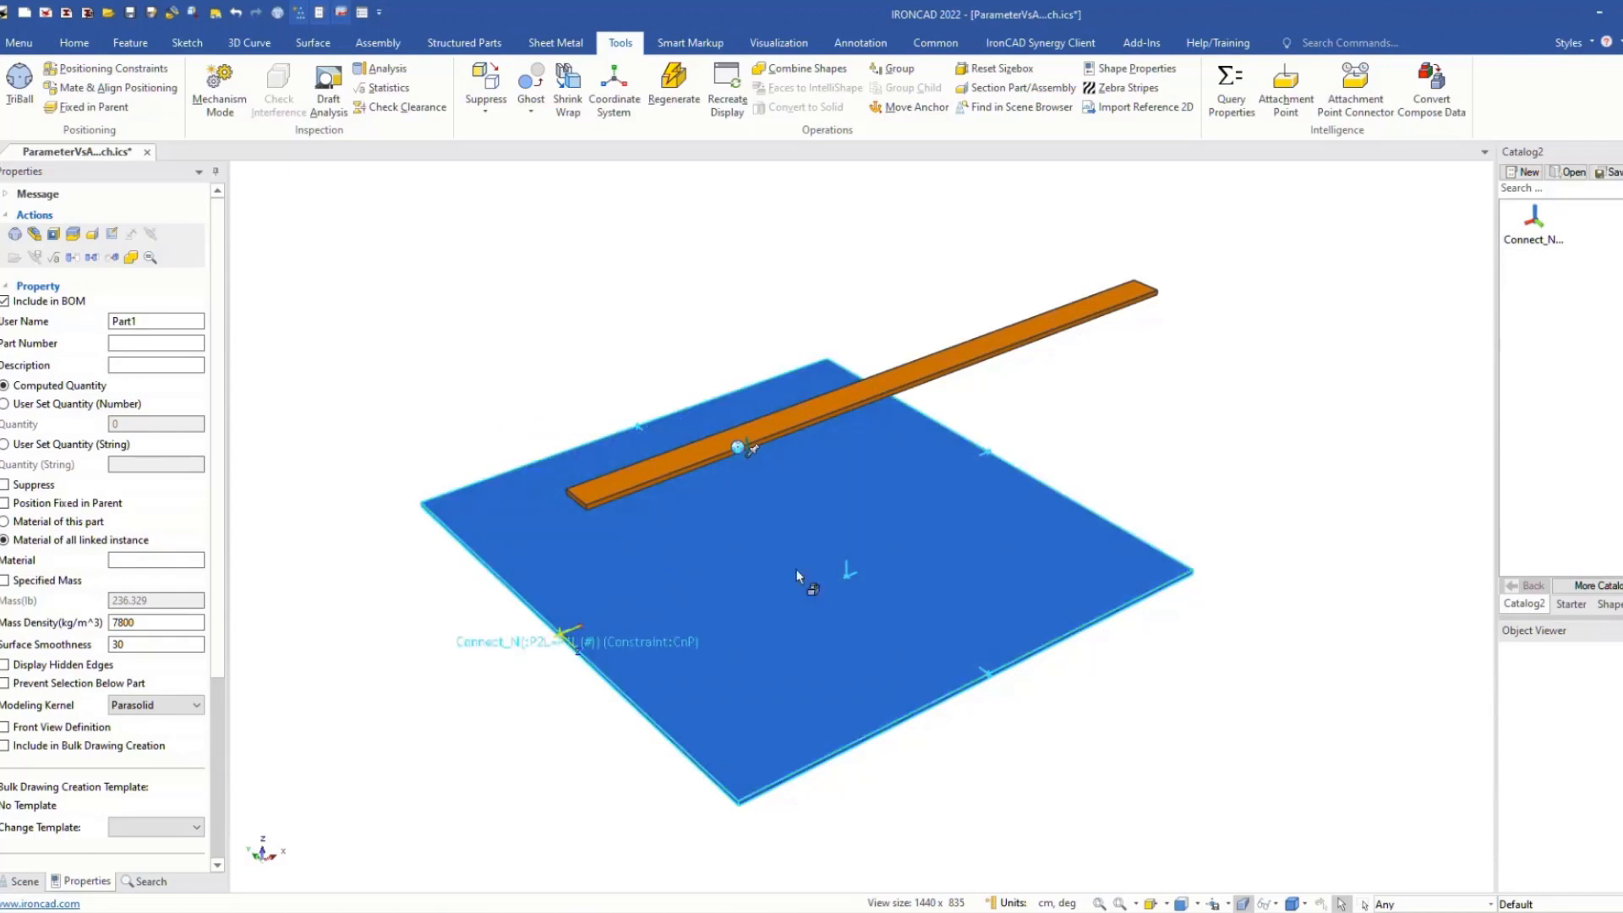
drag(803, 531, 761, 415)
click(1149, 742)
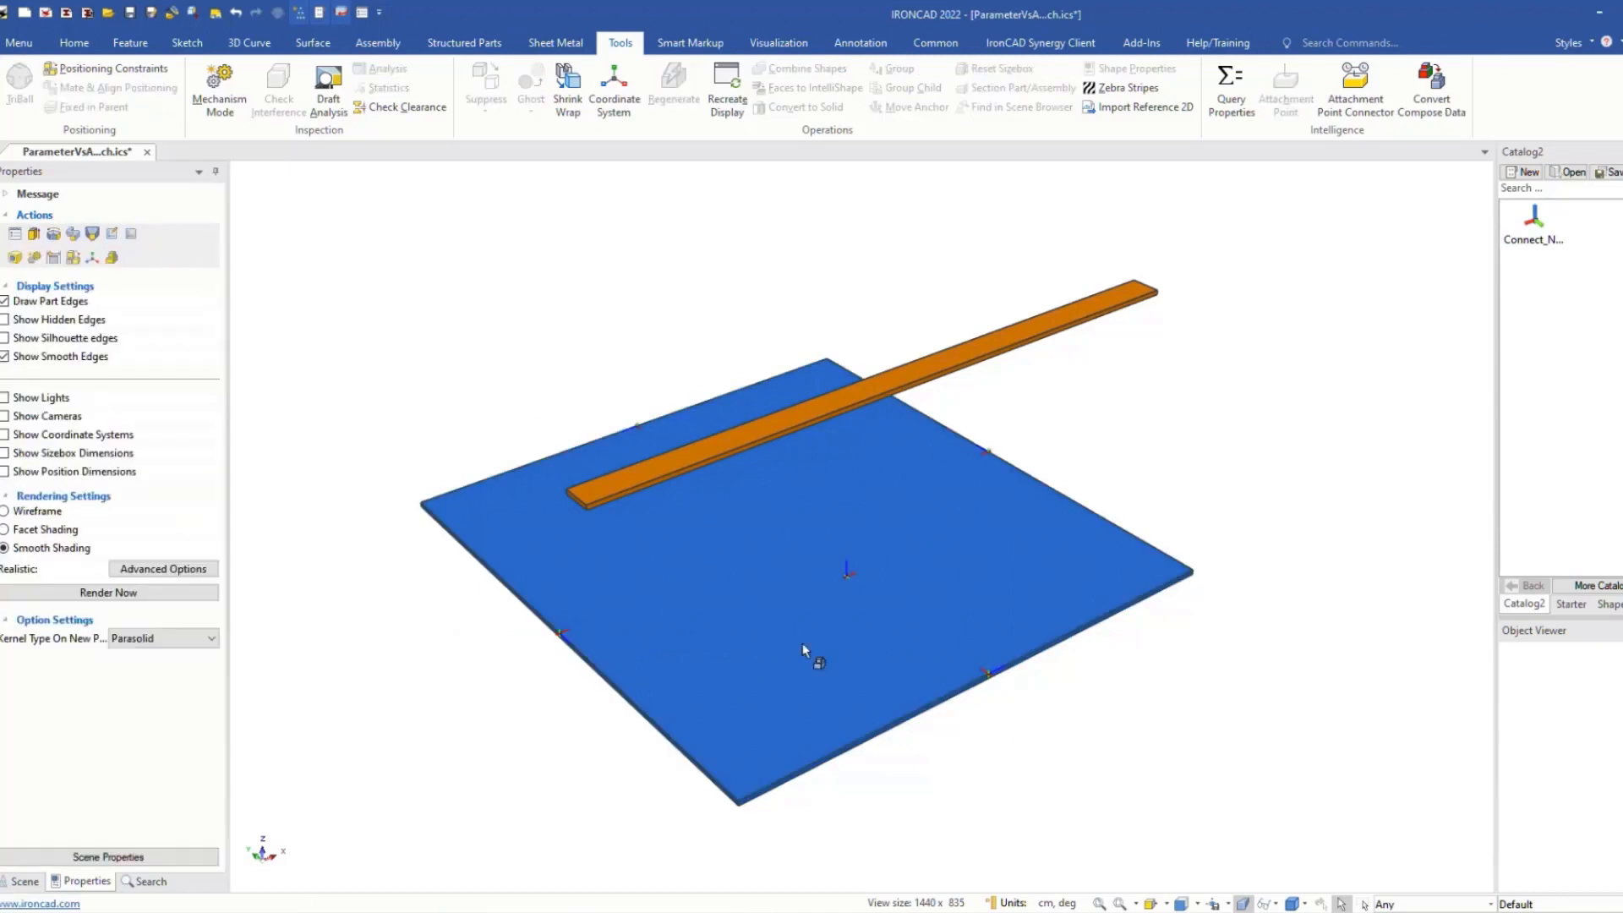
Step: Delete the original attachment point from the middle of the plate's top face
click(803, 647)
right_click(846, 575)
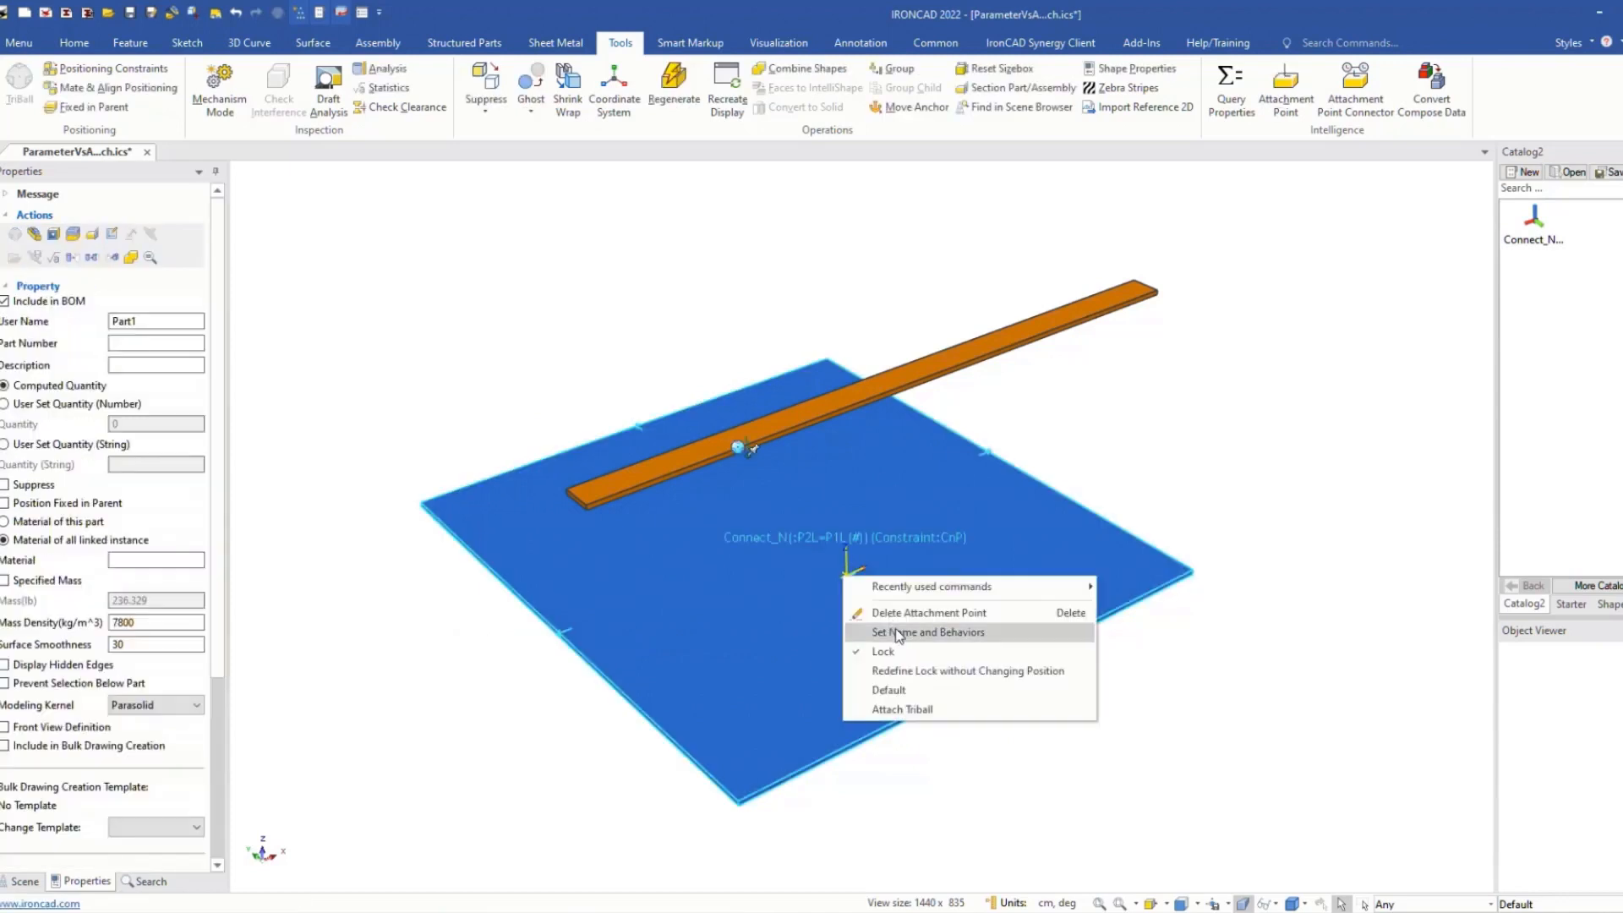
click(897, 621)
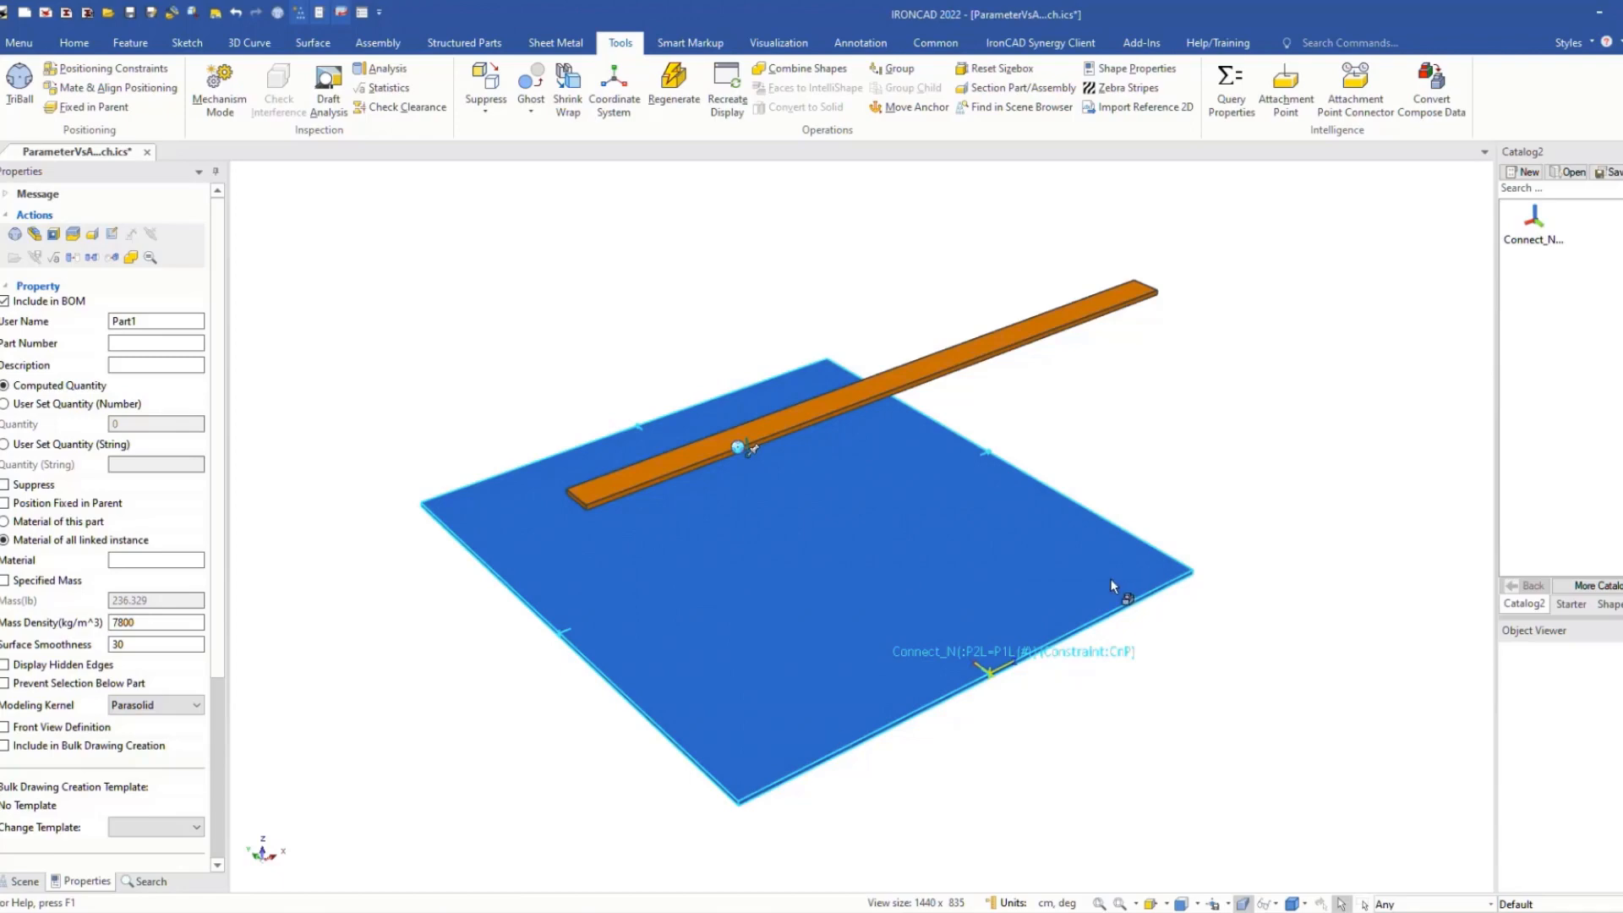
Step: Change the P2L expression to P1W-14cm on the attachment point at the midpoint of the plate's front-left edge
click(585, 633)
click(534, 695)
click(583, 632)
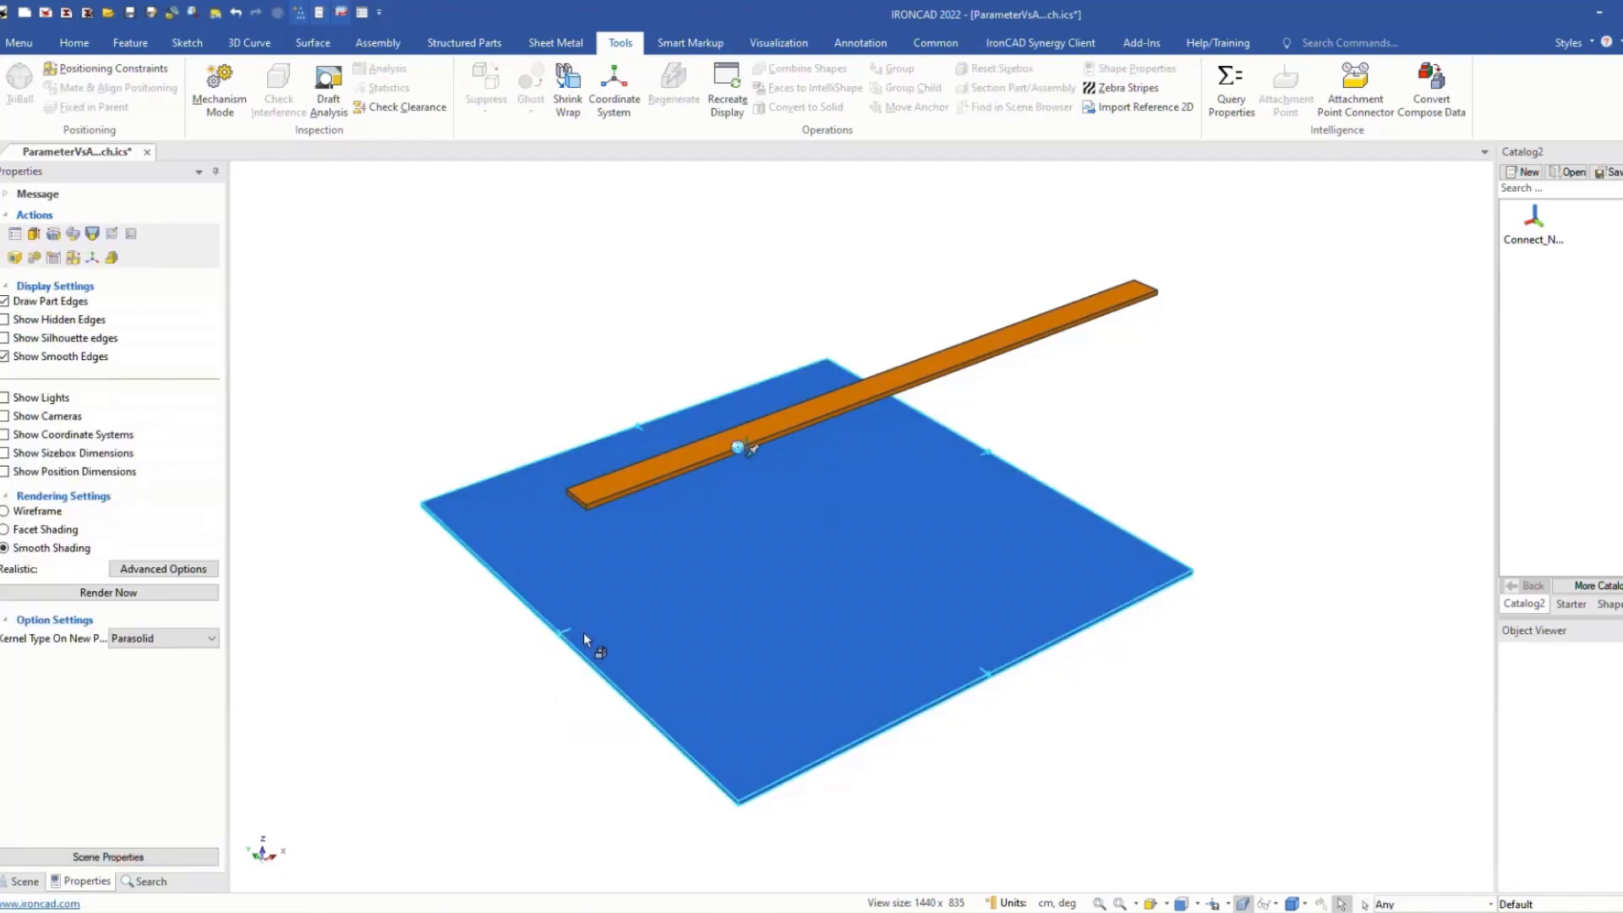
right_click(571, 632)
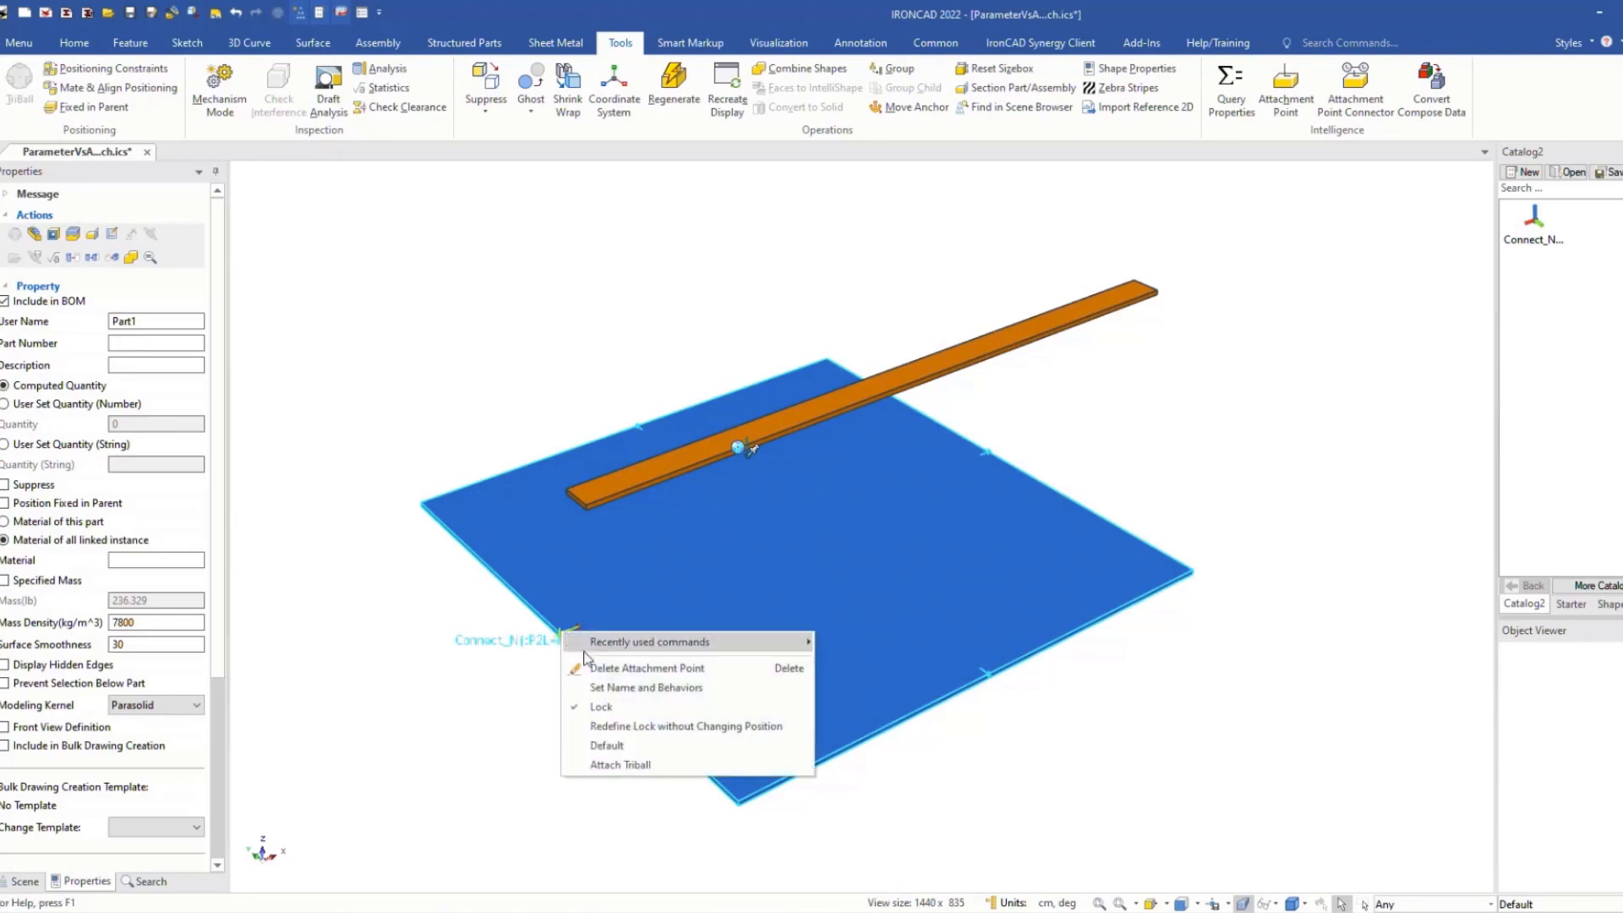
click(617, 699)
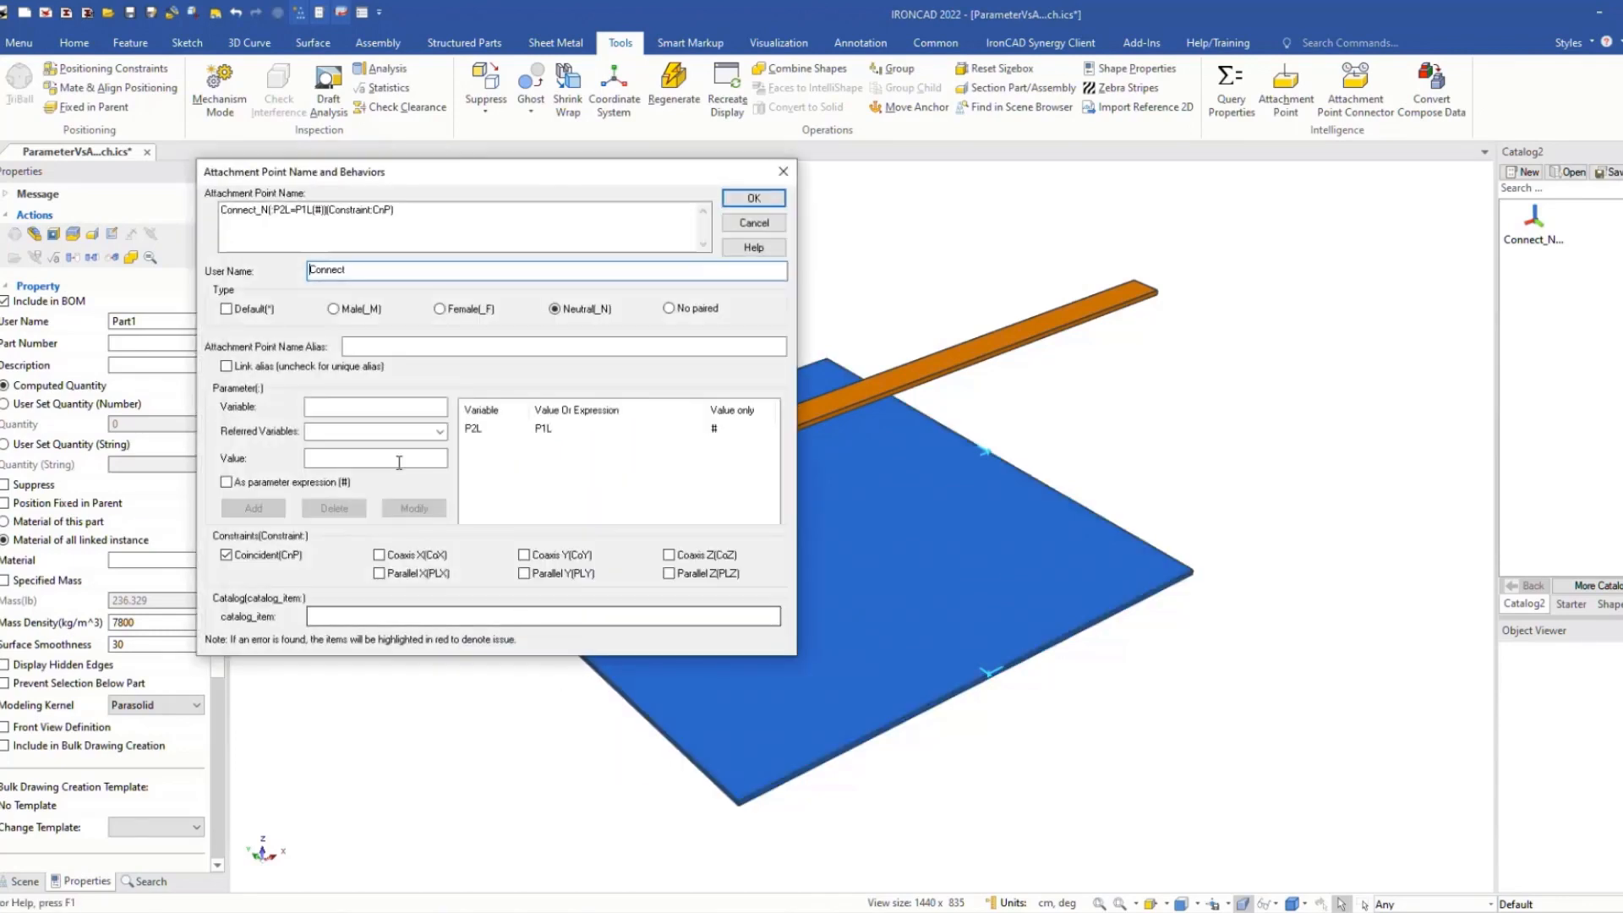
click(474, 430)
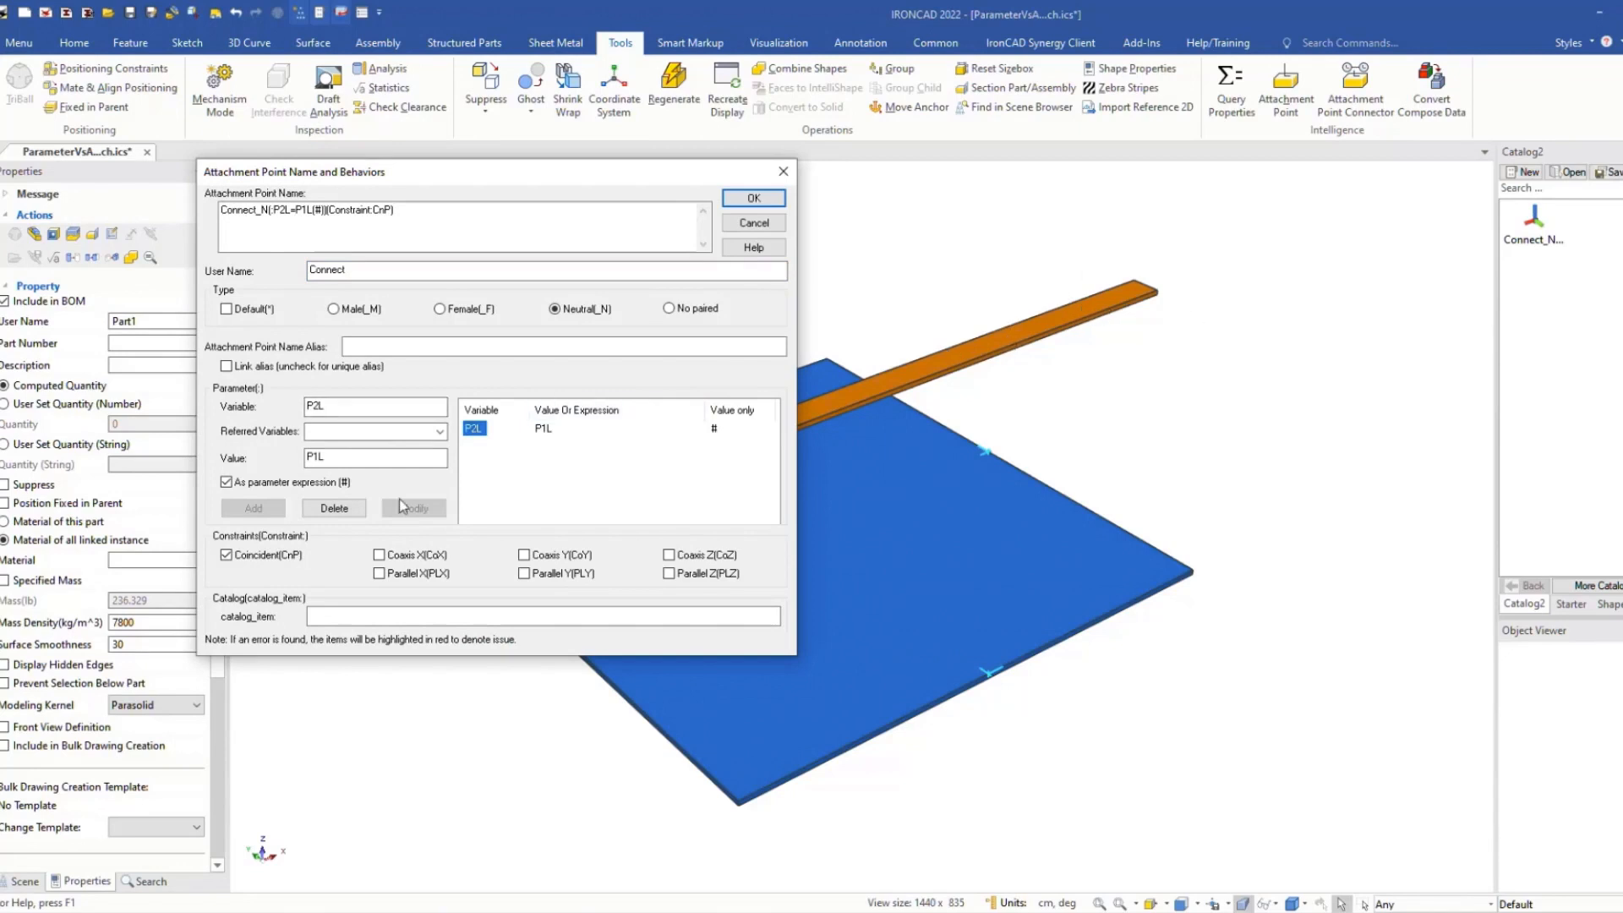
click(406, 458)
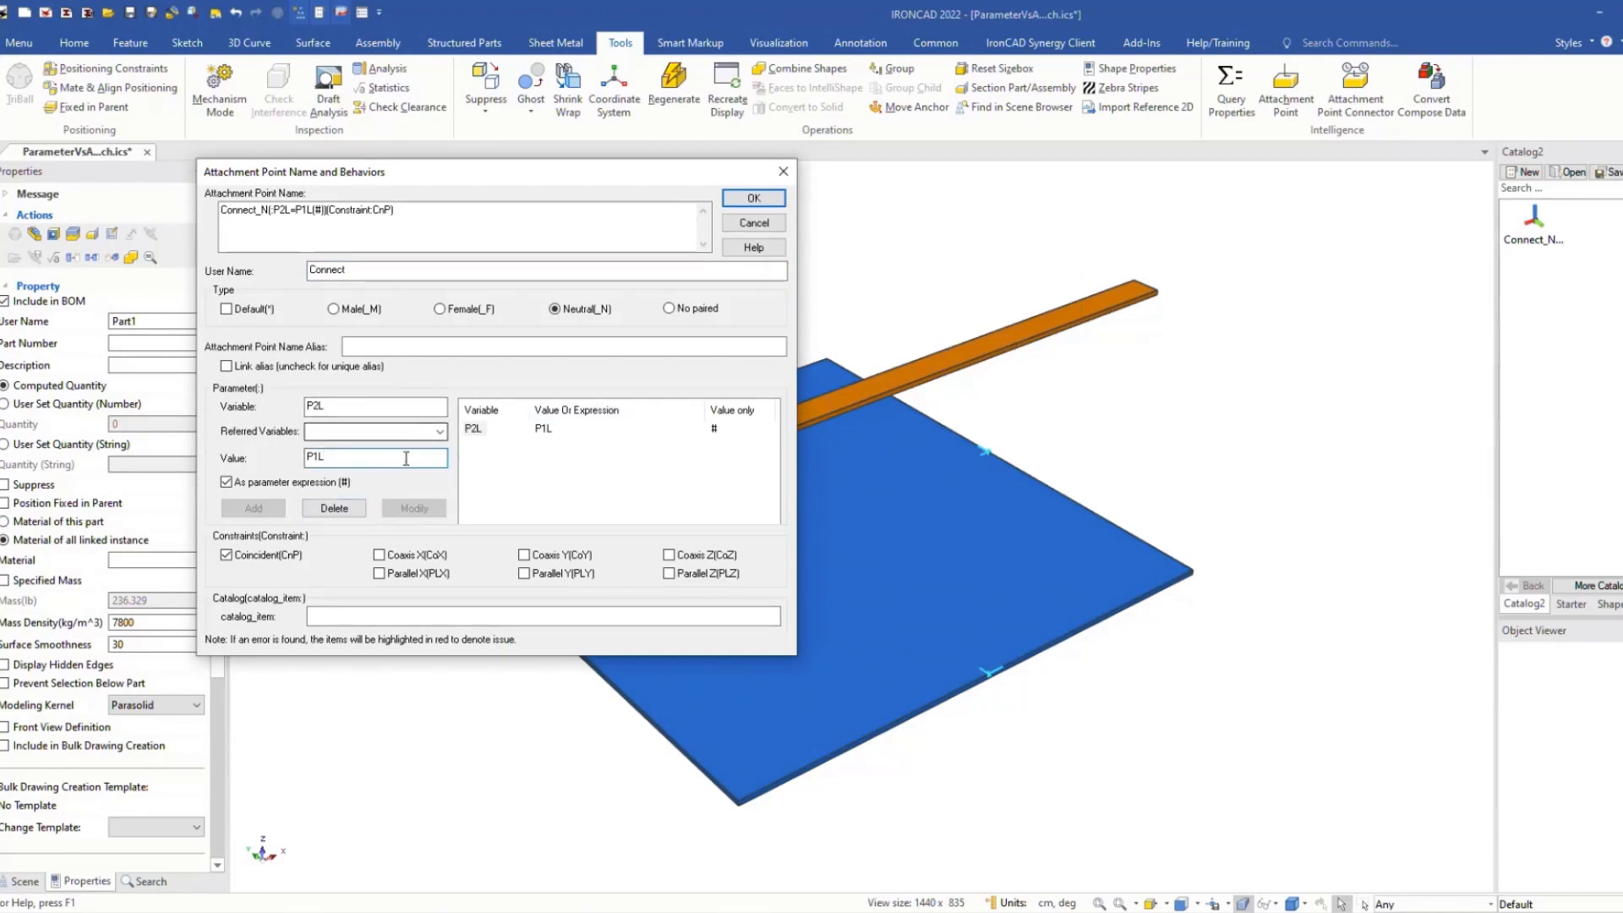
drag(406, 458, 275, 460)
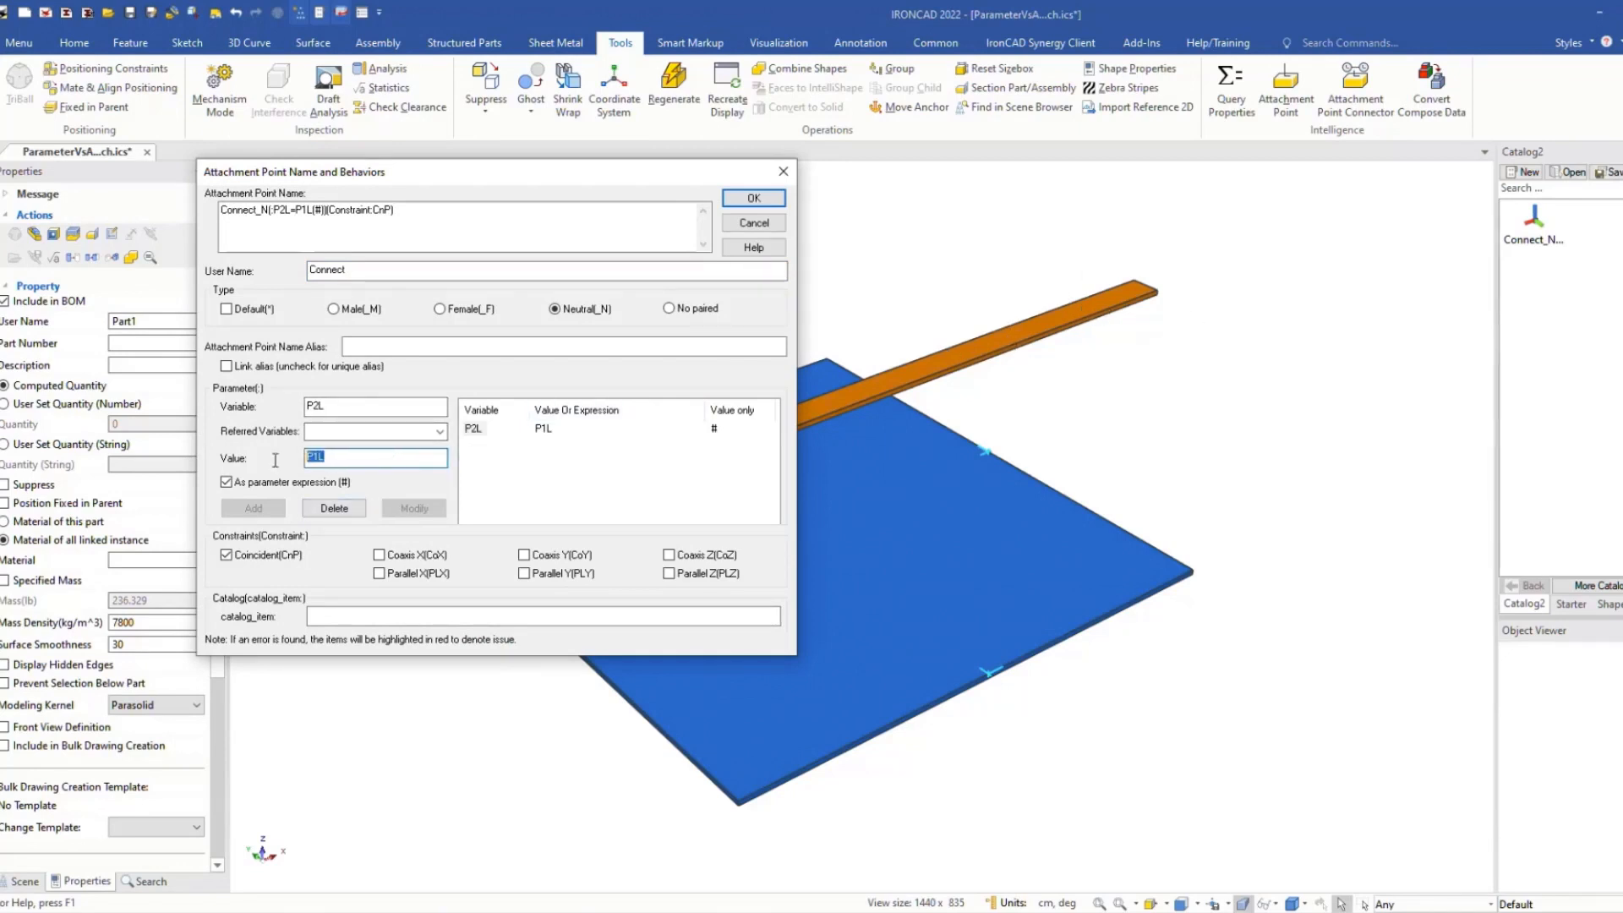
click(440, 431)
click(362, 461)
click(365, 461)
text(14cm)
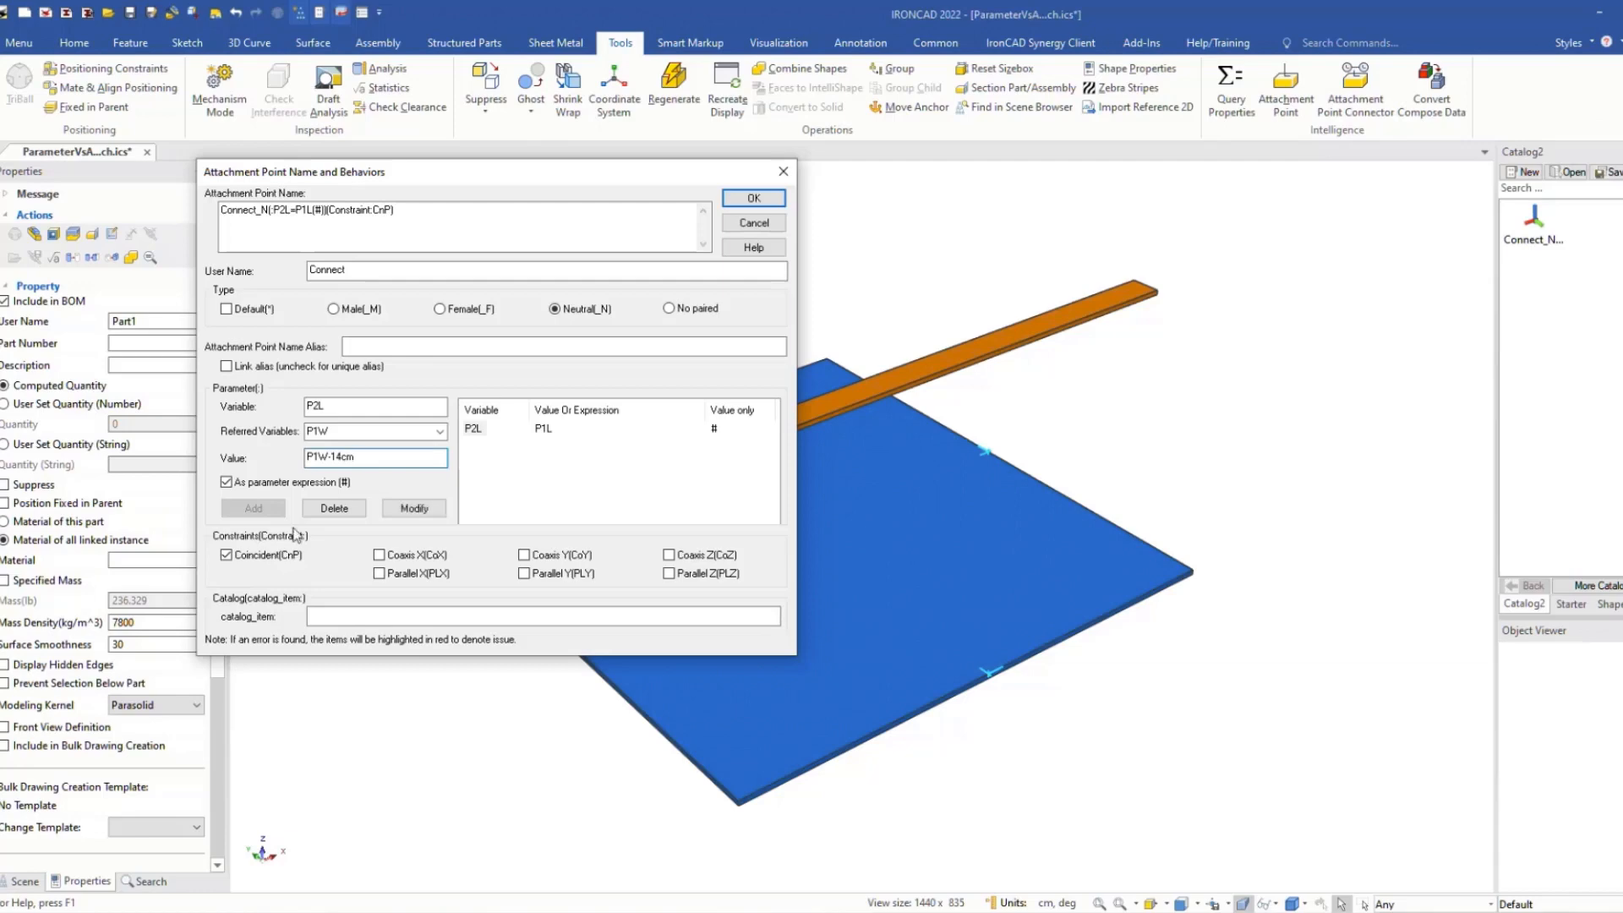
click(414, 508)
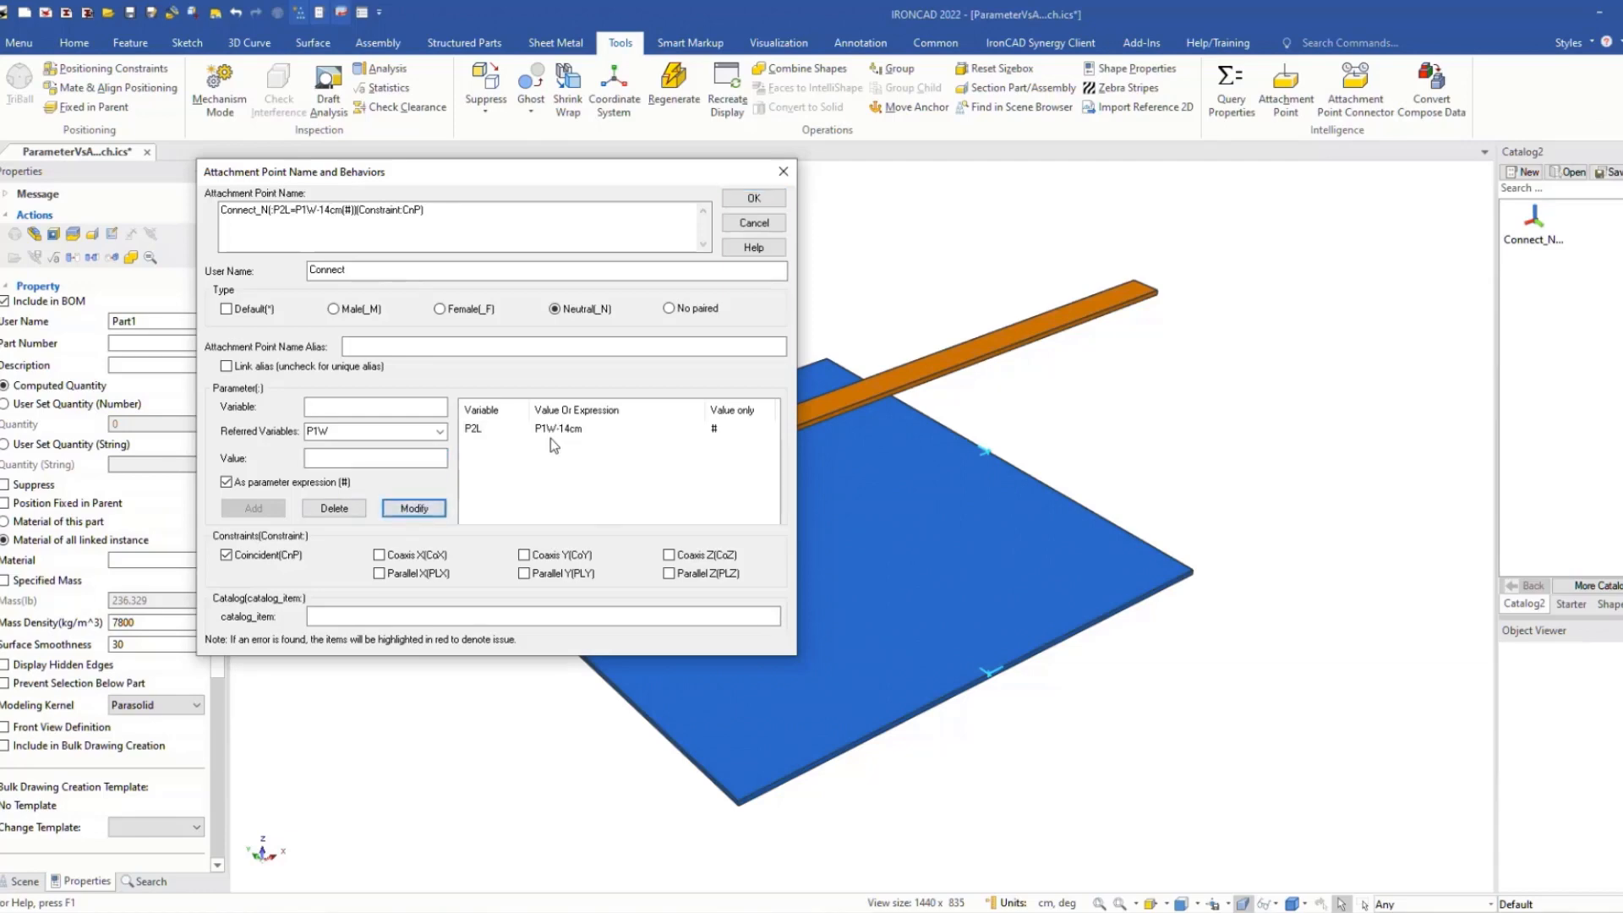
click(753, 198)
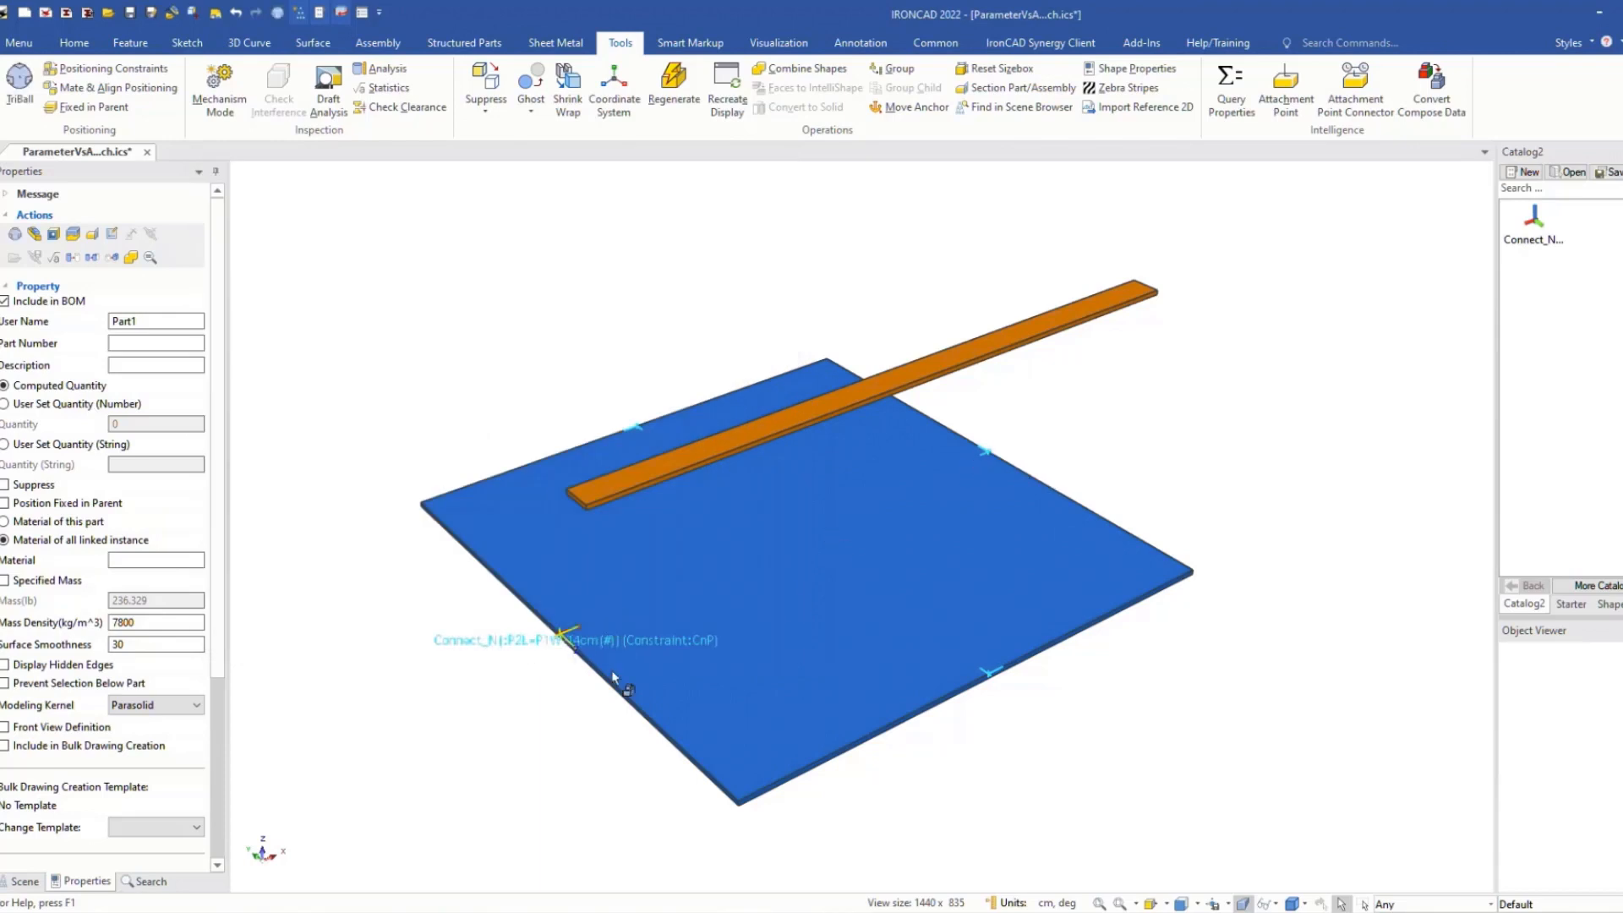
Step: Store the modified attachment point in the catalog and use it to replace the one on the opposite, back-right plate edge
drag(613, 674, 1588, 428)
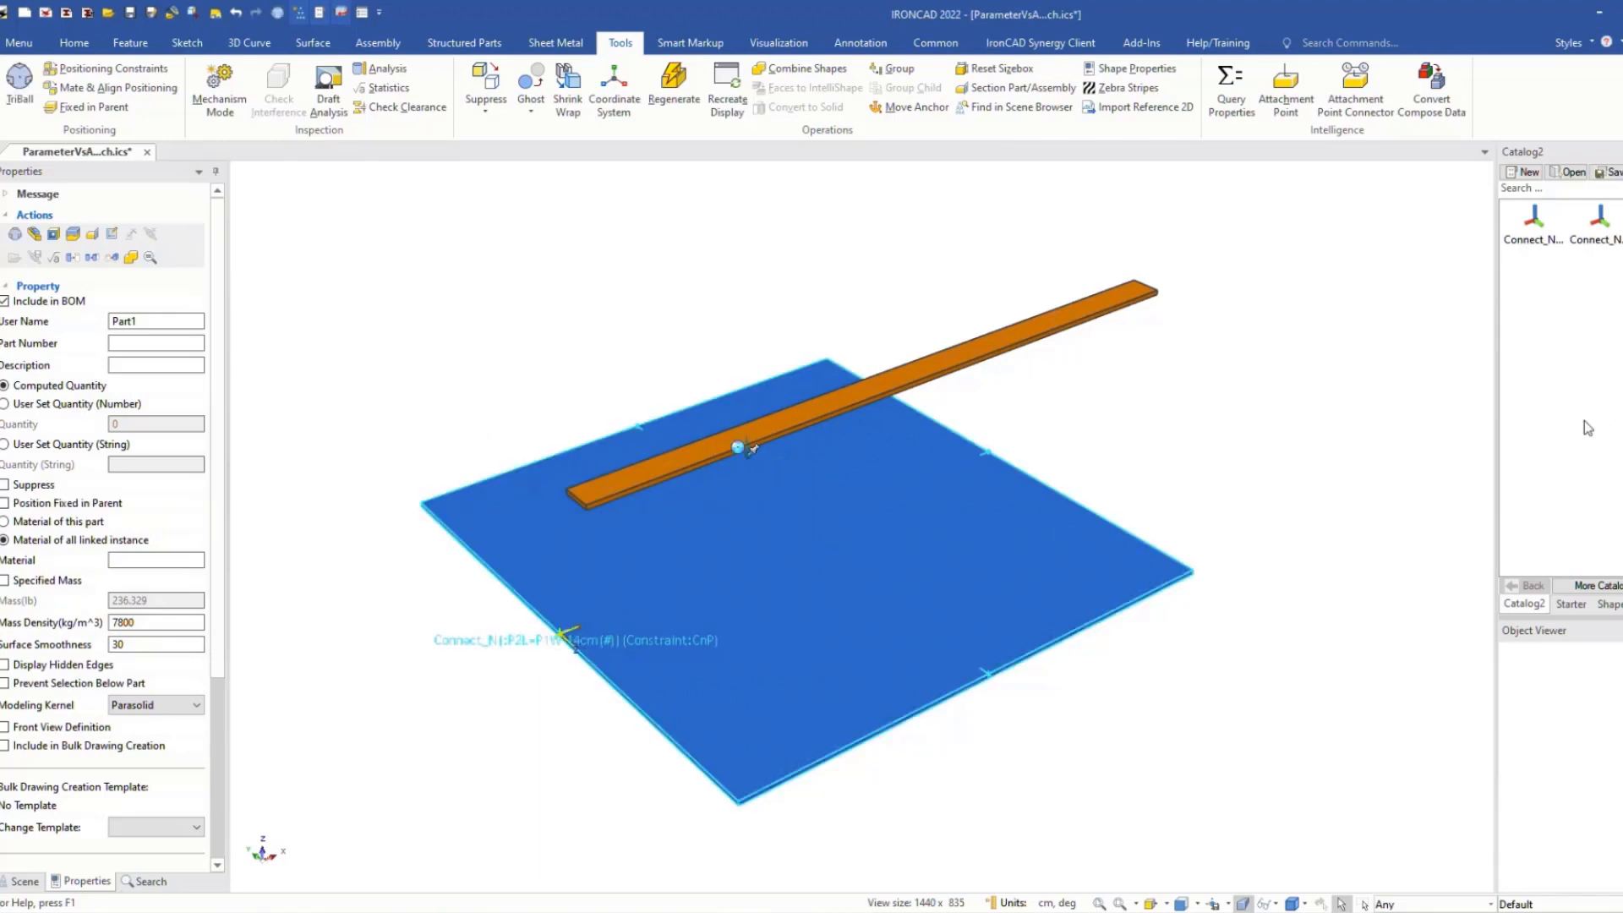
right_click(984, 452)
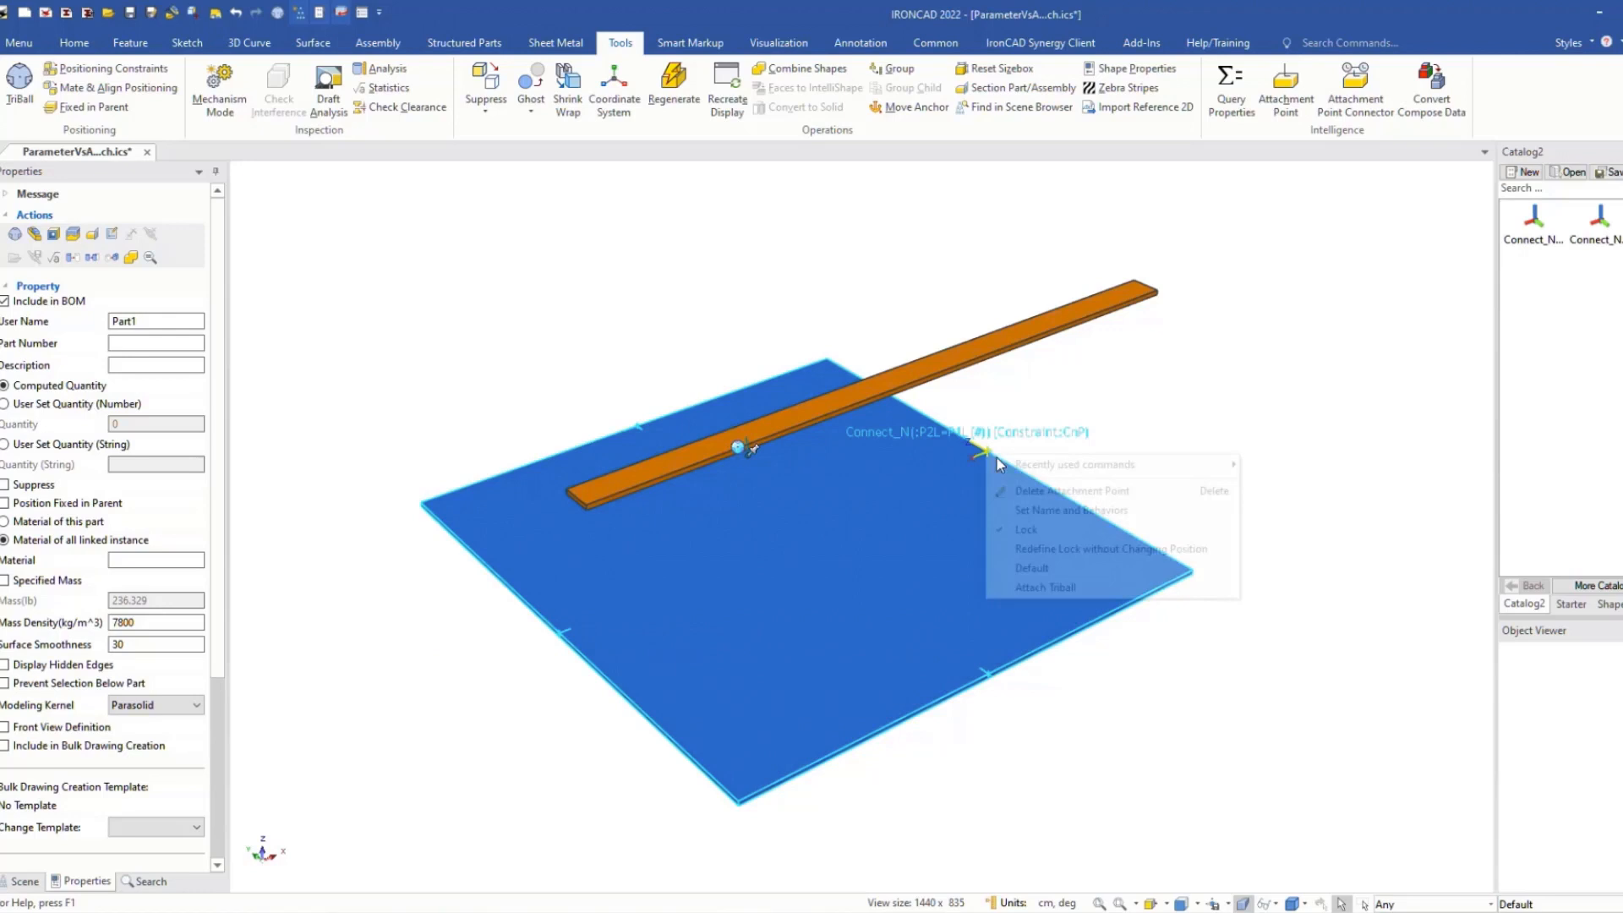
click(1038, 491)
drag(1595, 230, 1010, 455)
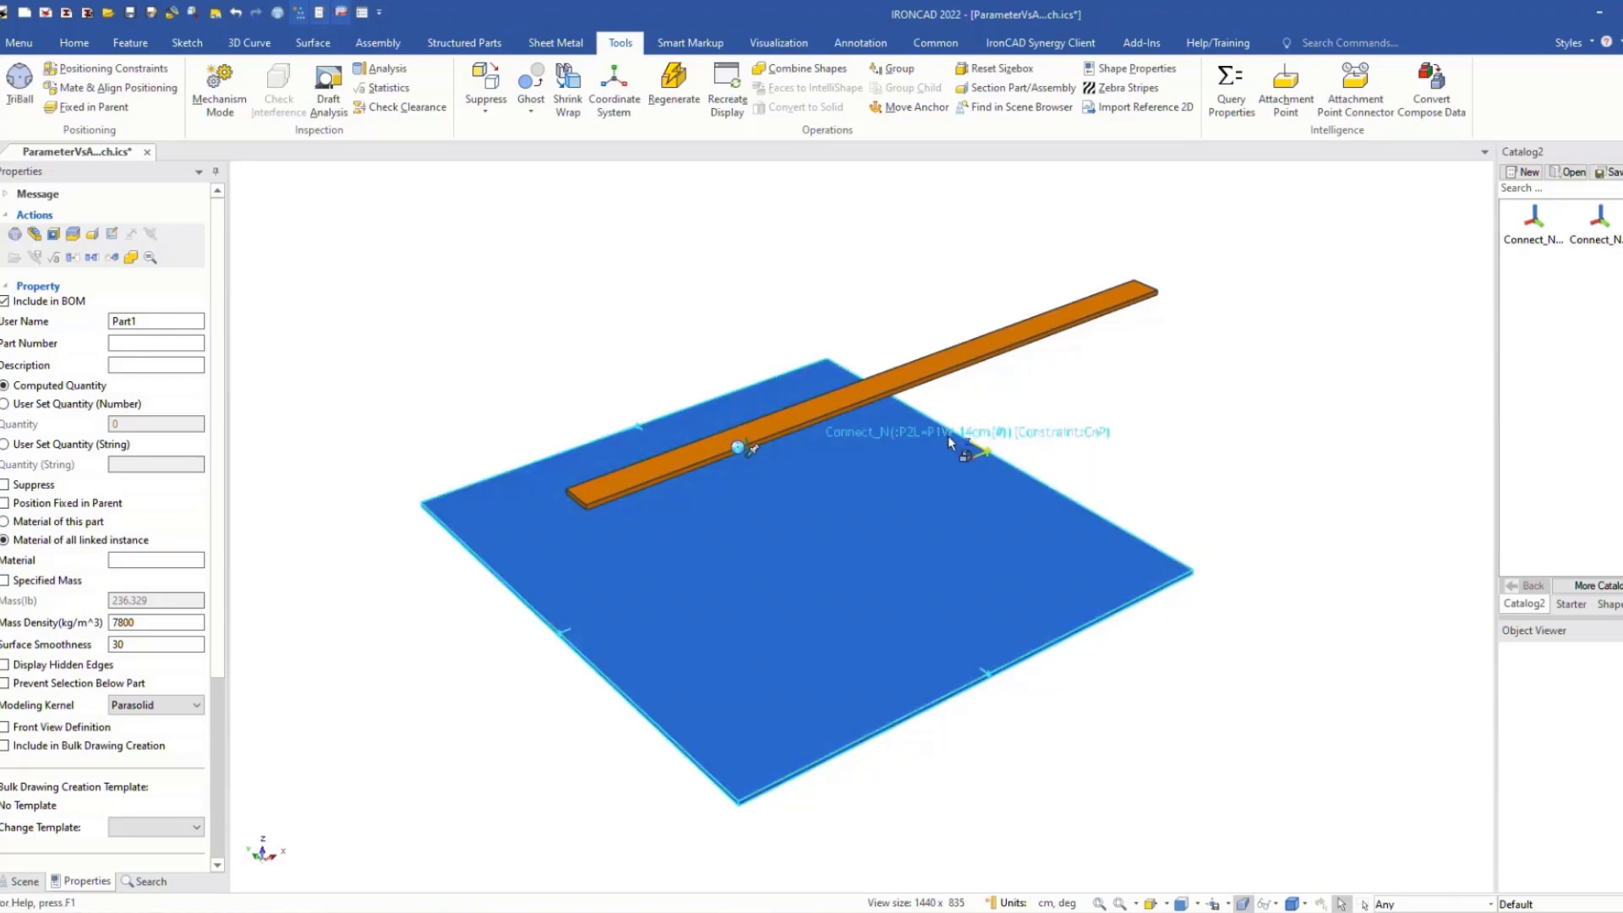
click(558, 635)
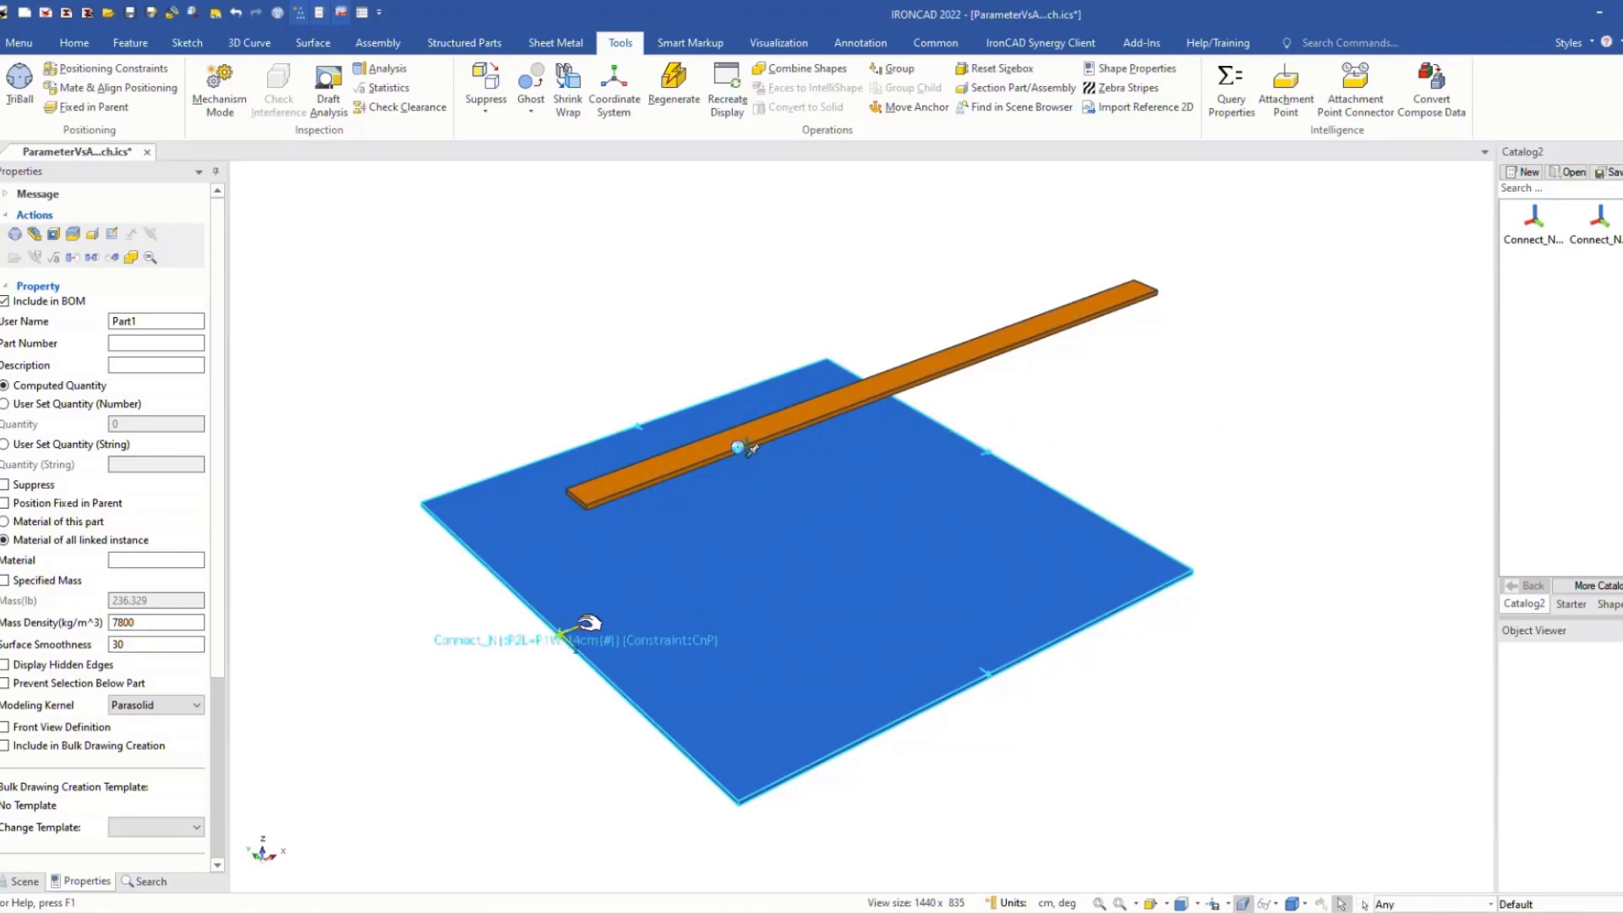
click(1252, 412)
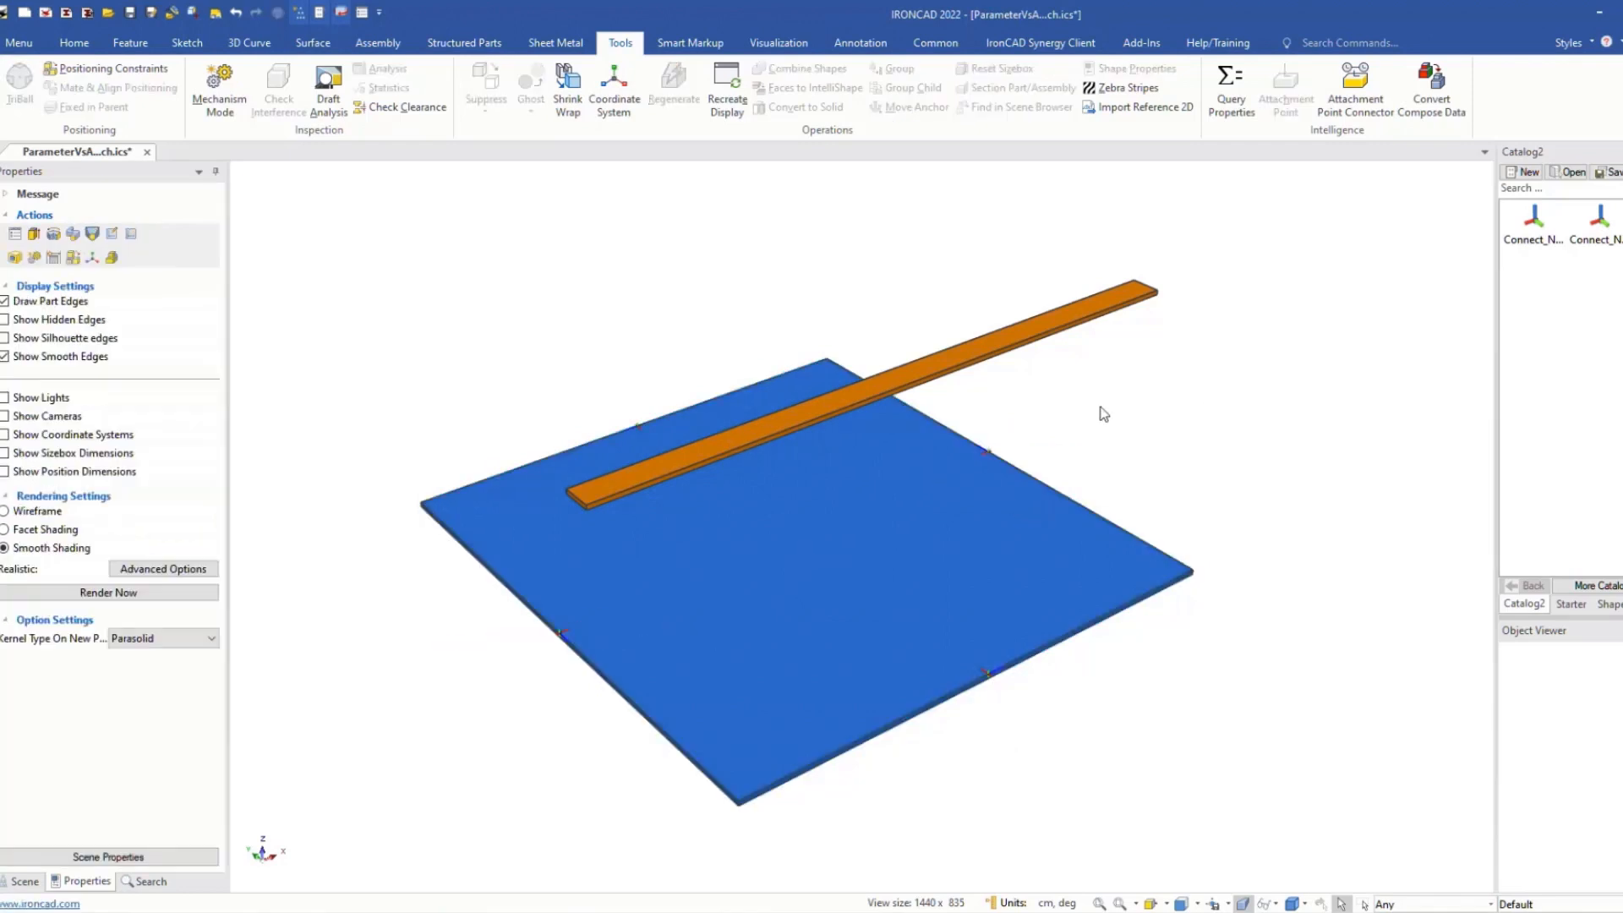
Step: Add an attachment point at the midpoint of the orange strip's lower long edge
click(921, 395)
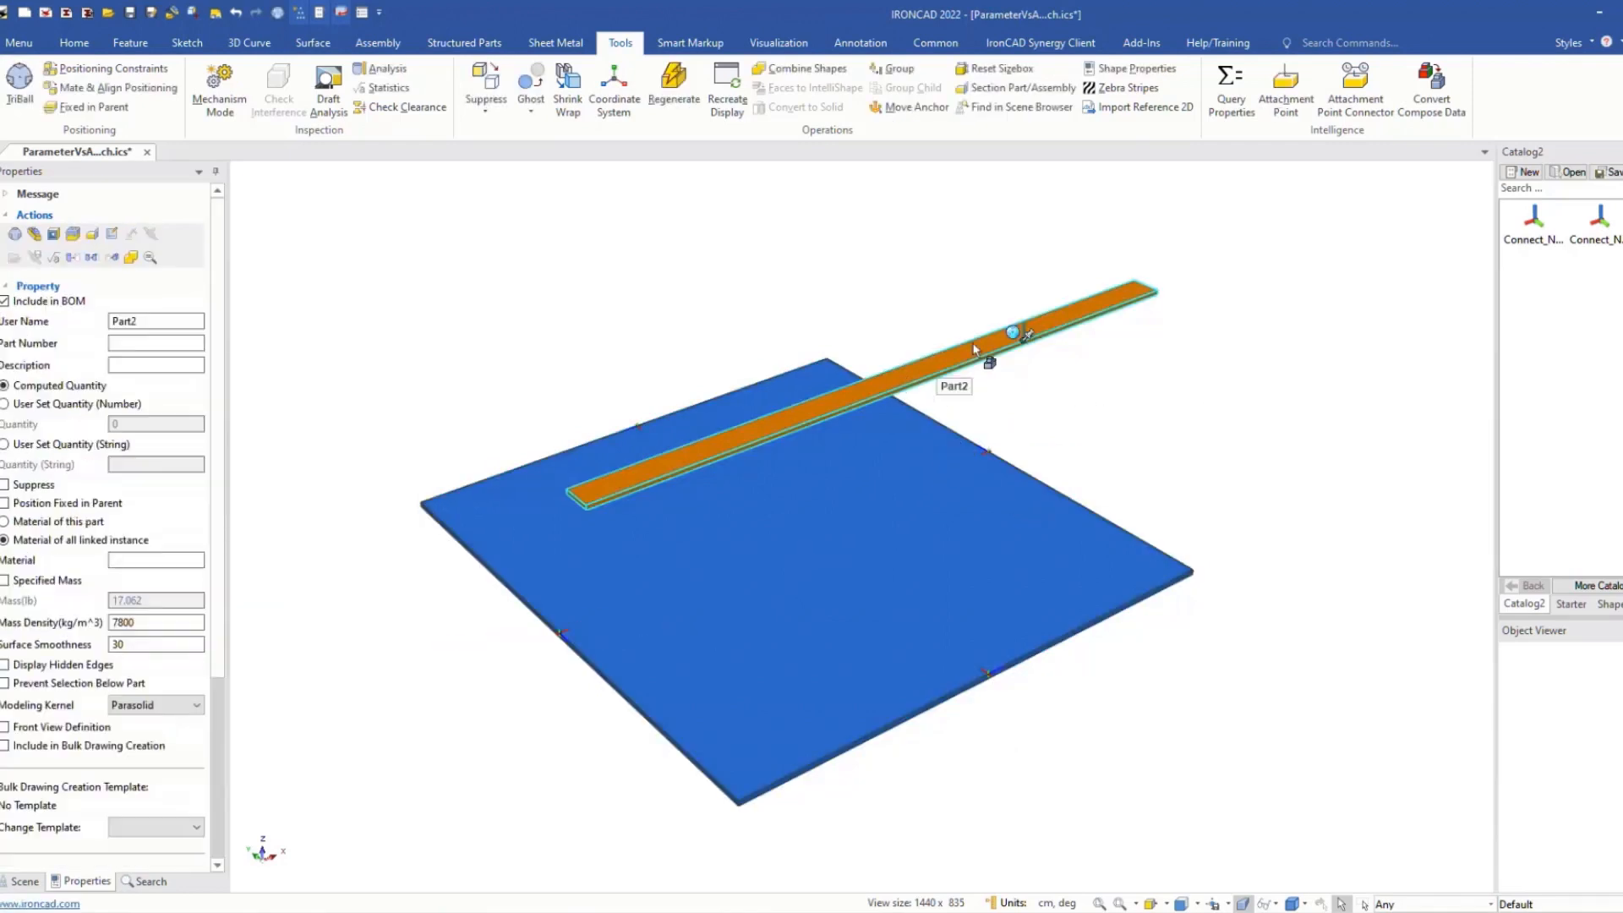
click(1285, 95)
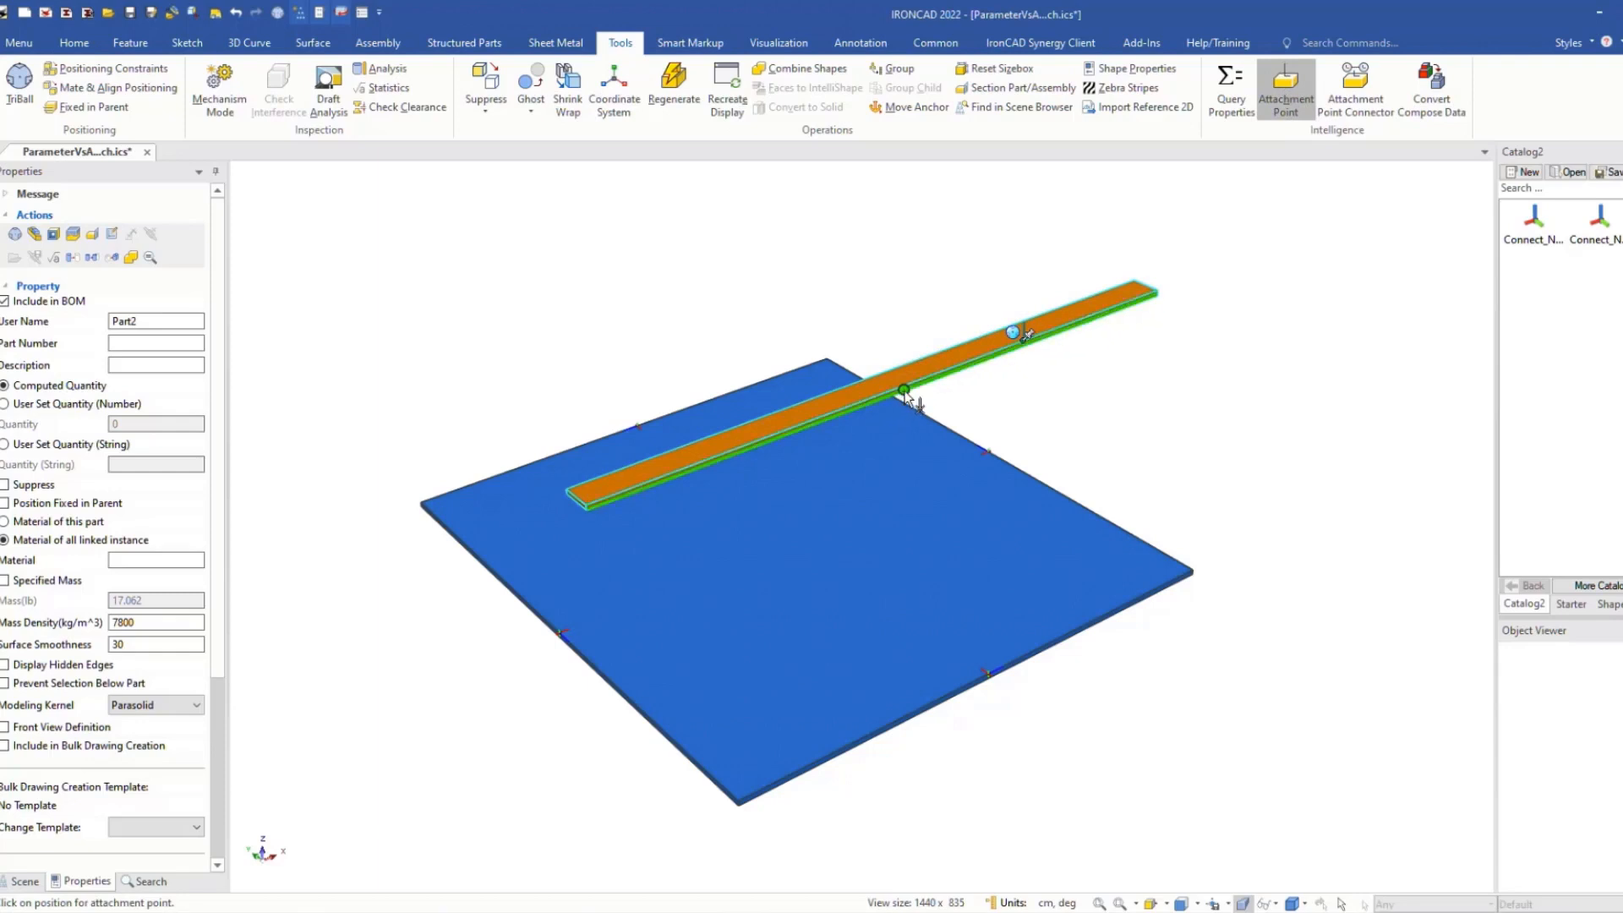
click(904, 391)
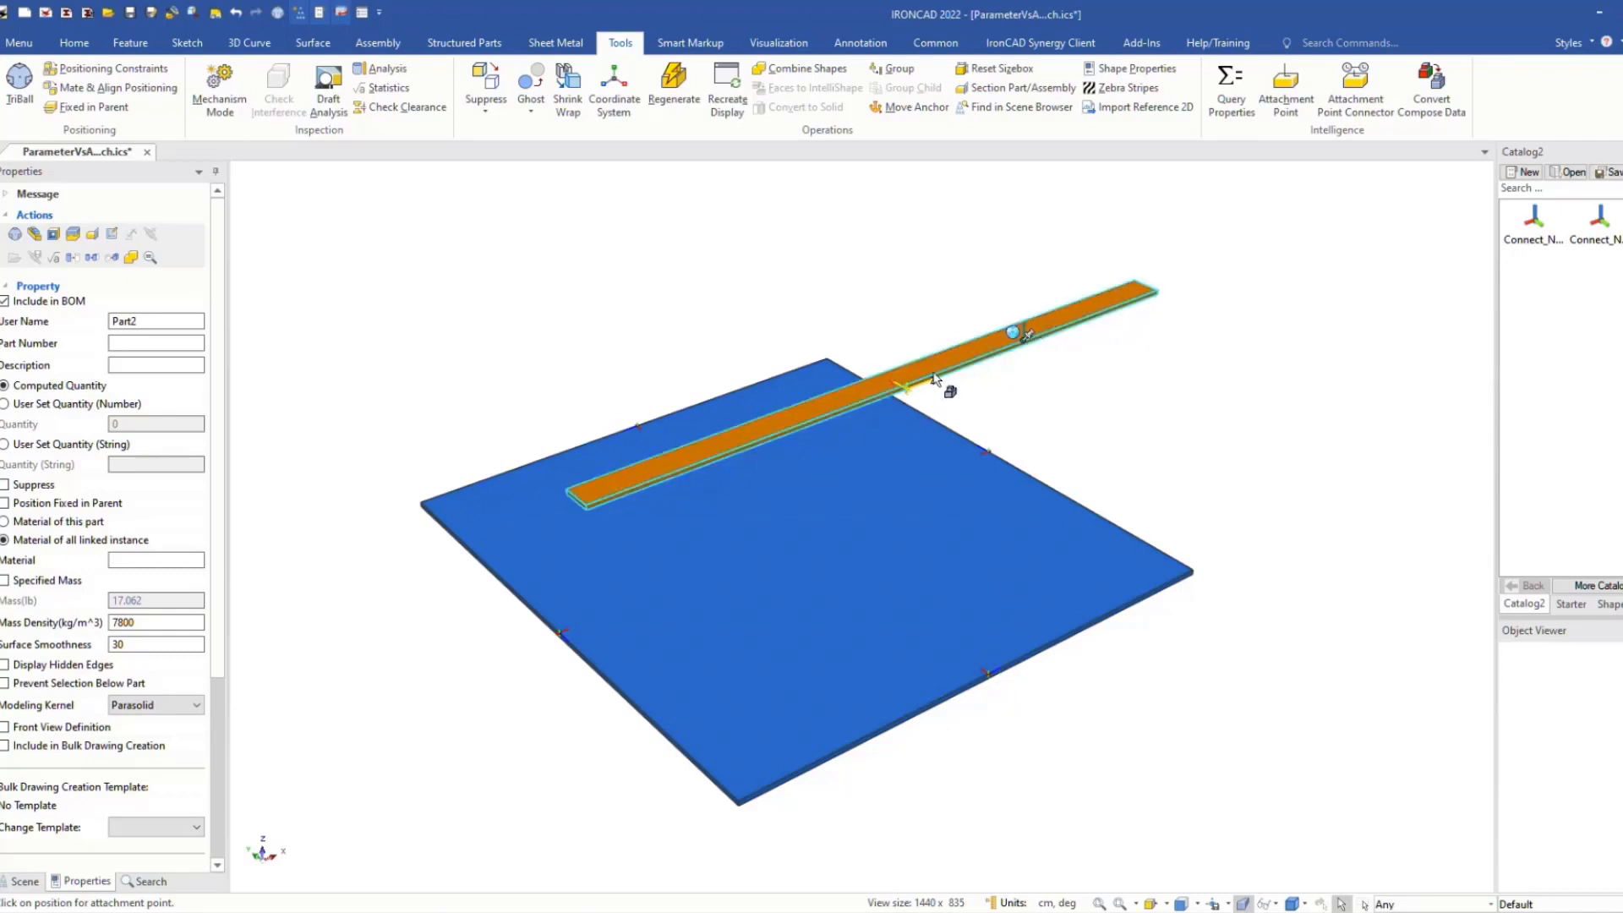
Step: Rotate the strip's attachment point 180 degrees with the TriBall about the axis running across the strip's width
click(986, 687)
click(987, 676)
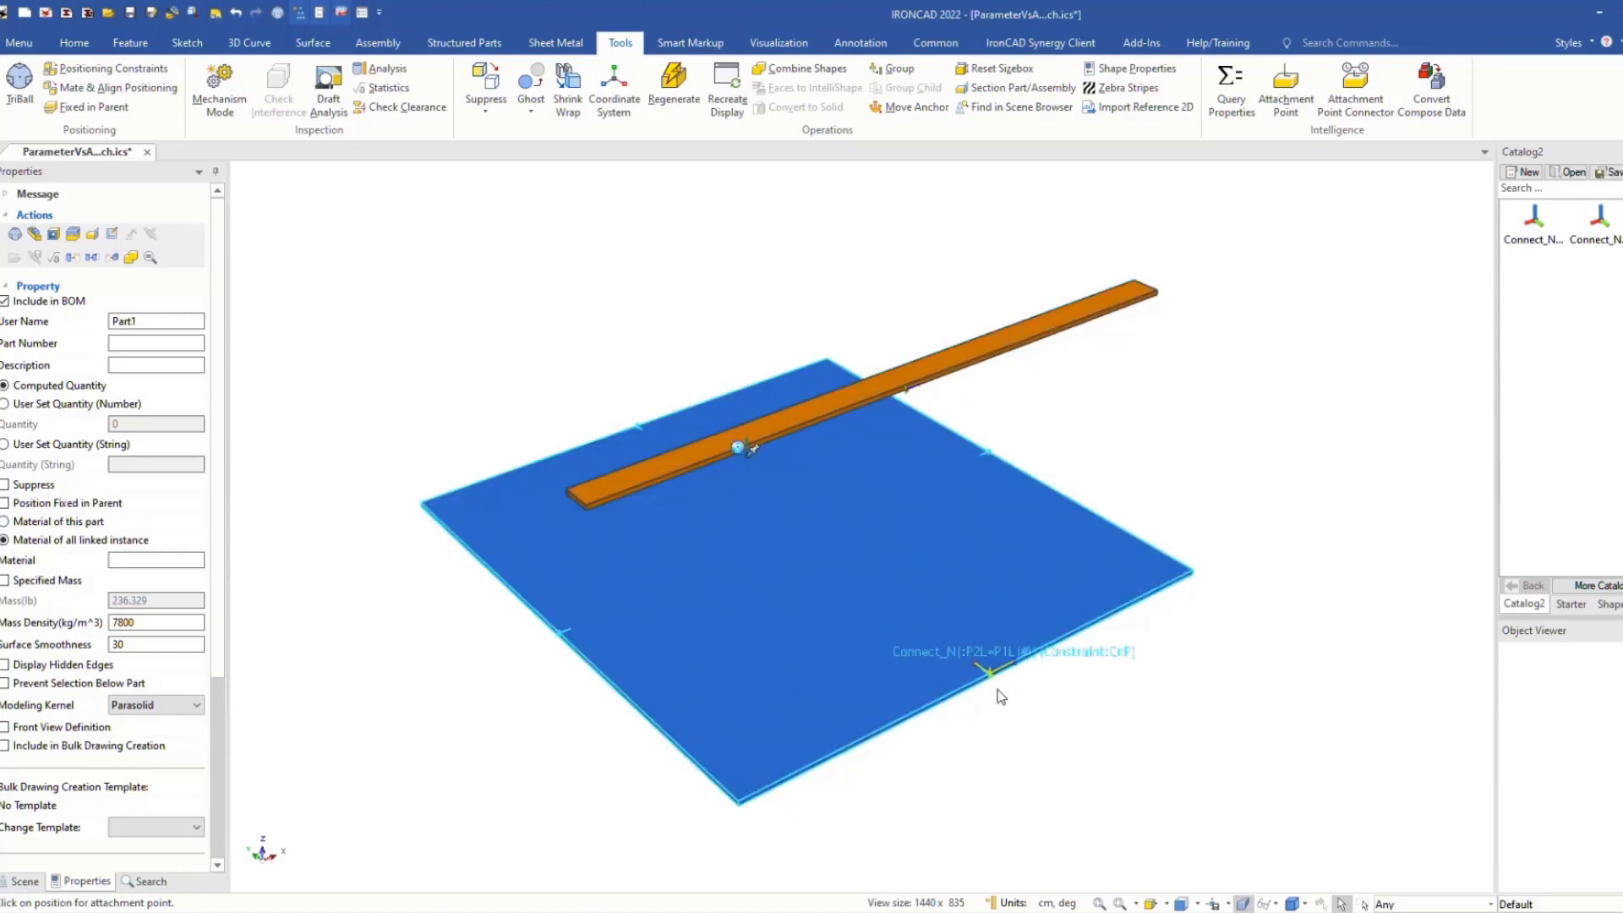
click(907, 399)
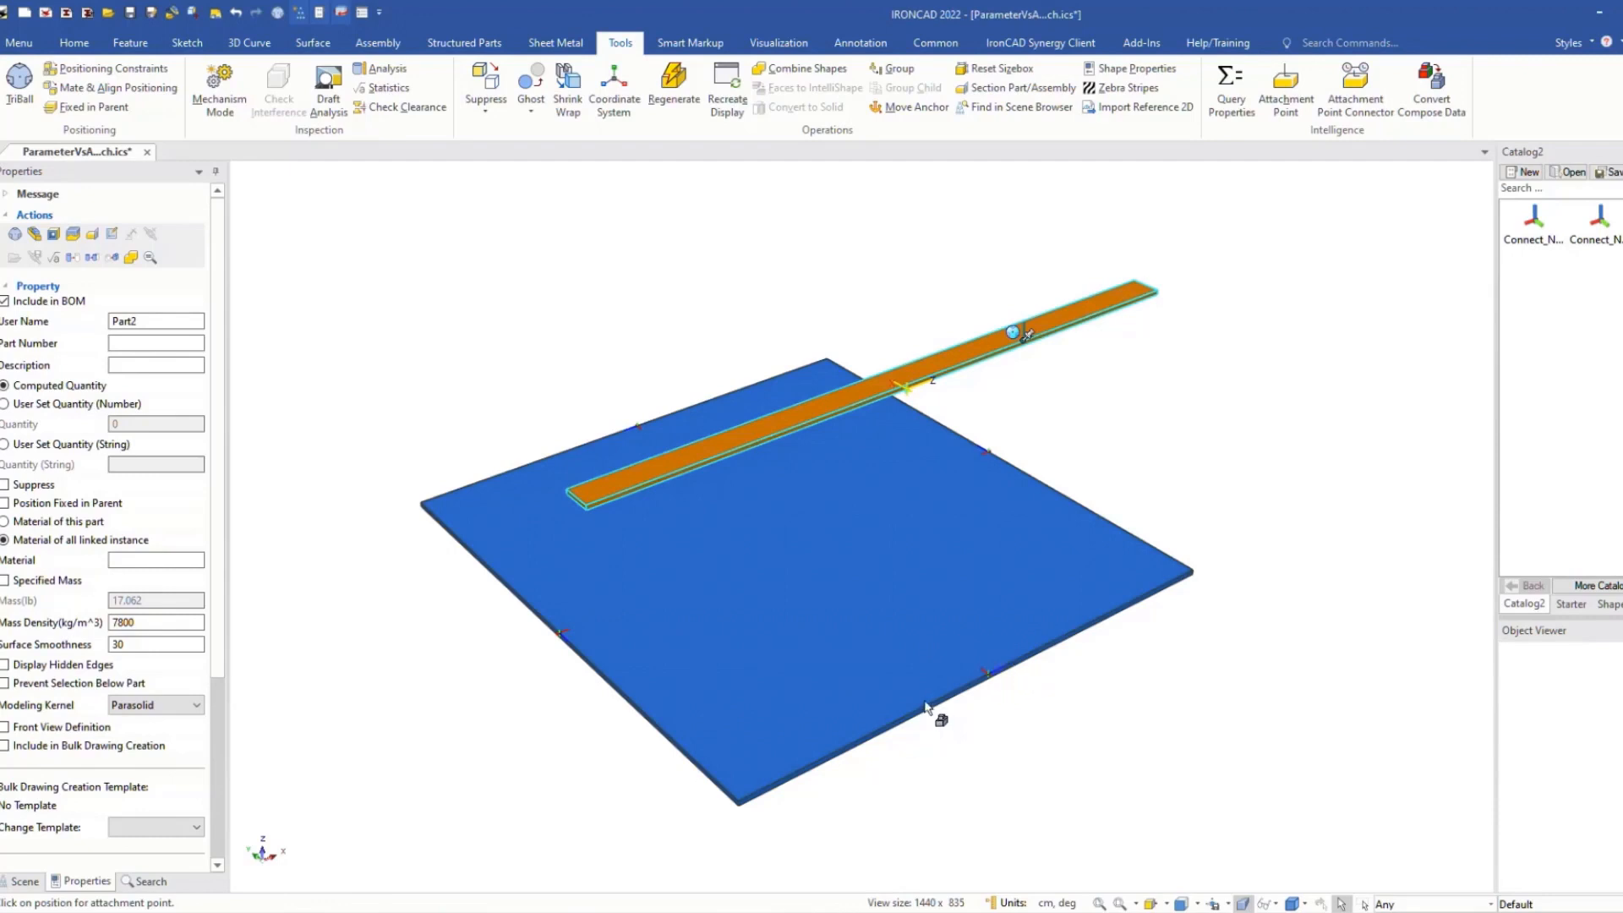
click(911, 387)
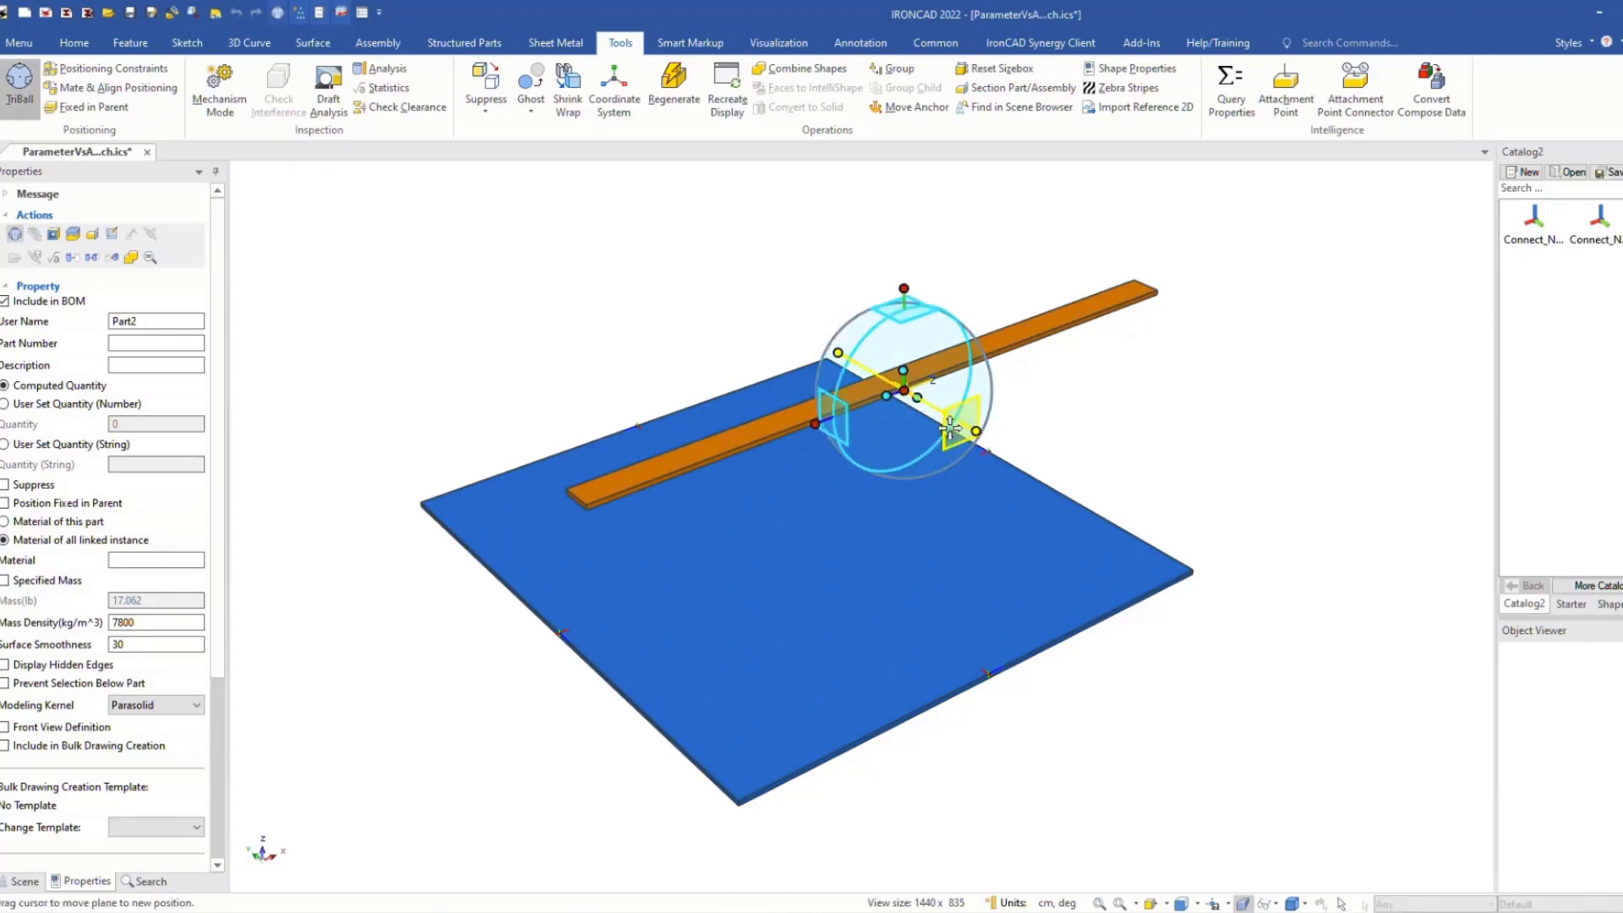
drag(910, 431, 902, 457)
text(180)
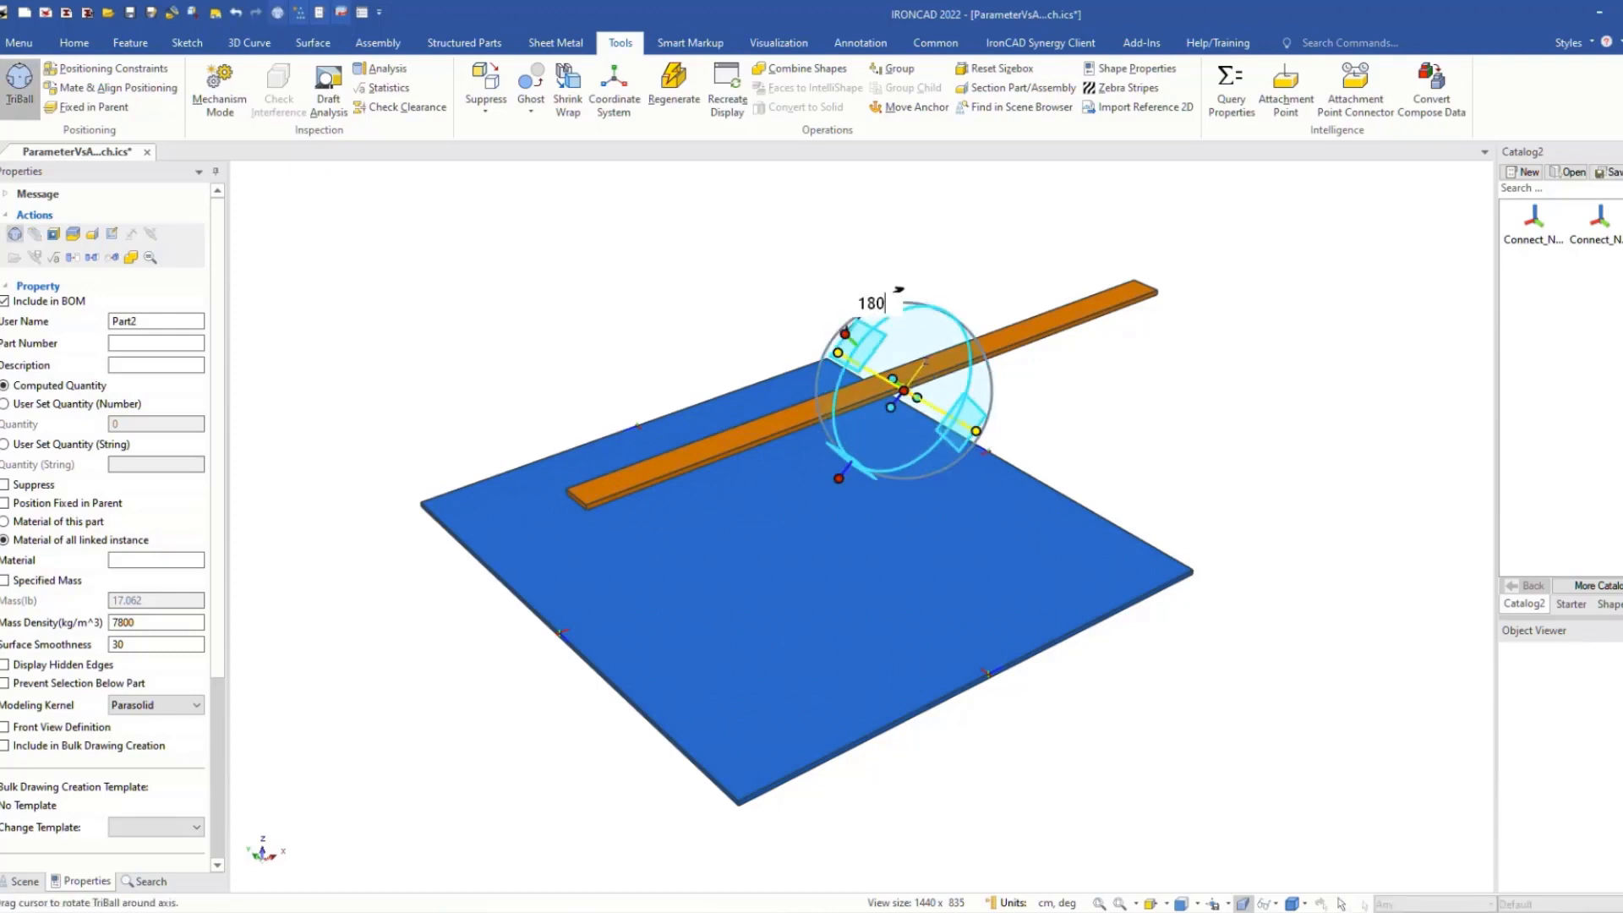
key(Return)
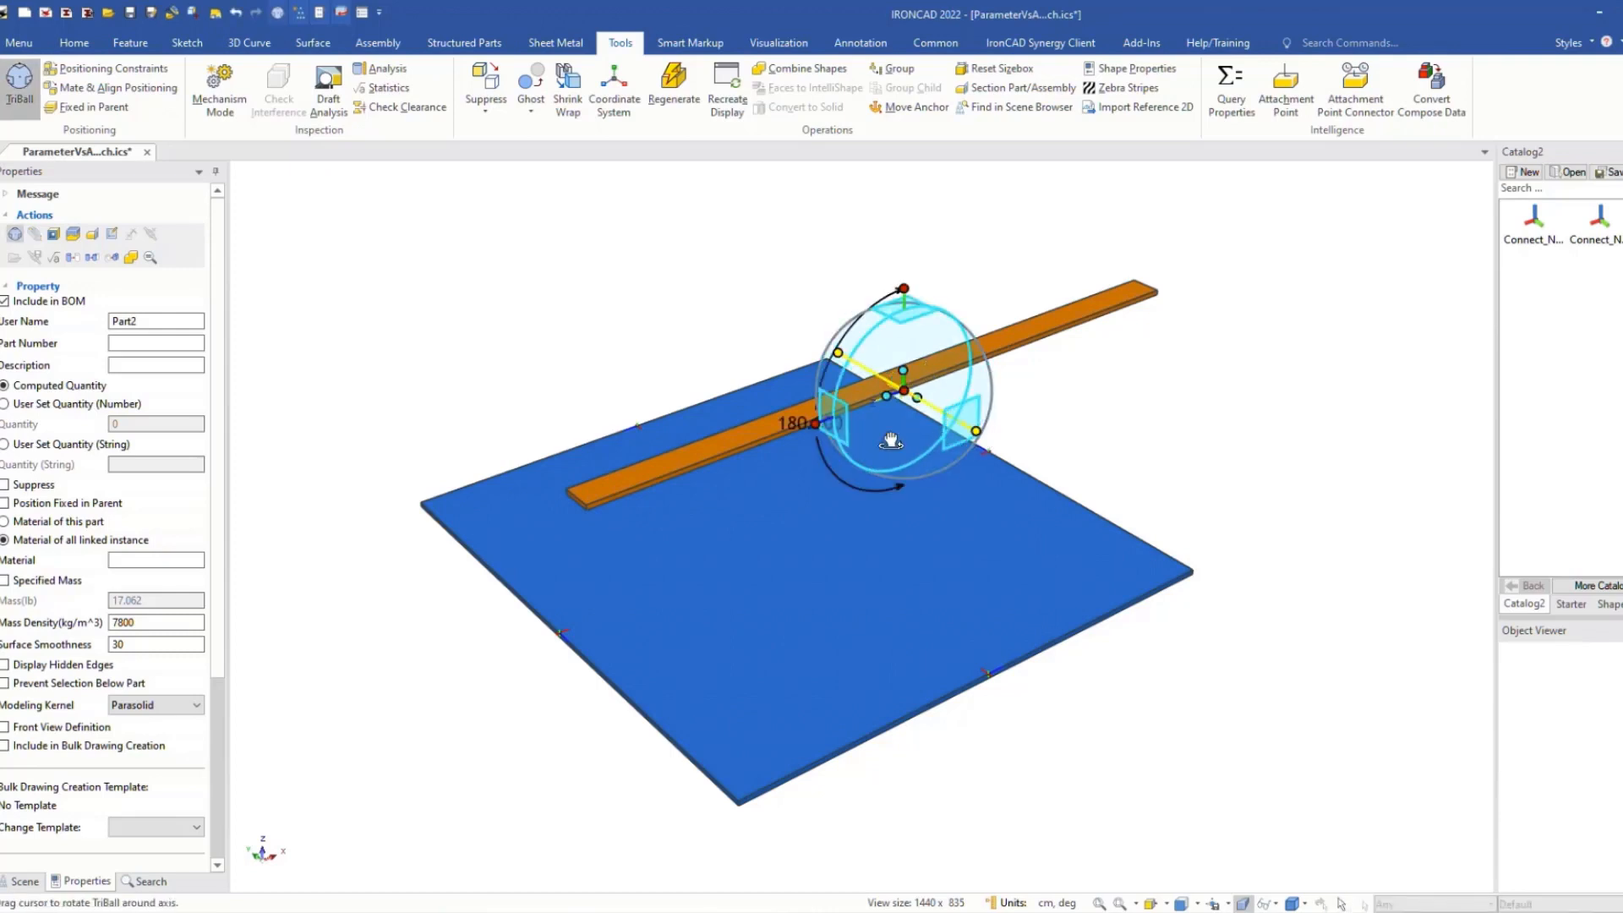
click(1068, 381)
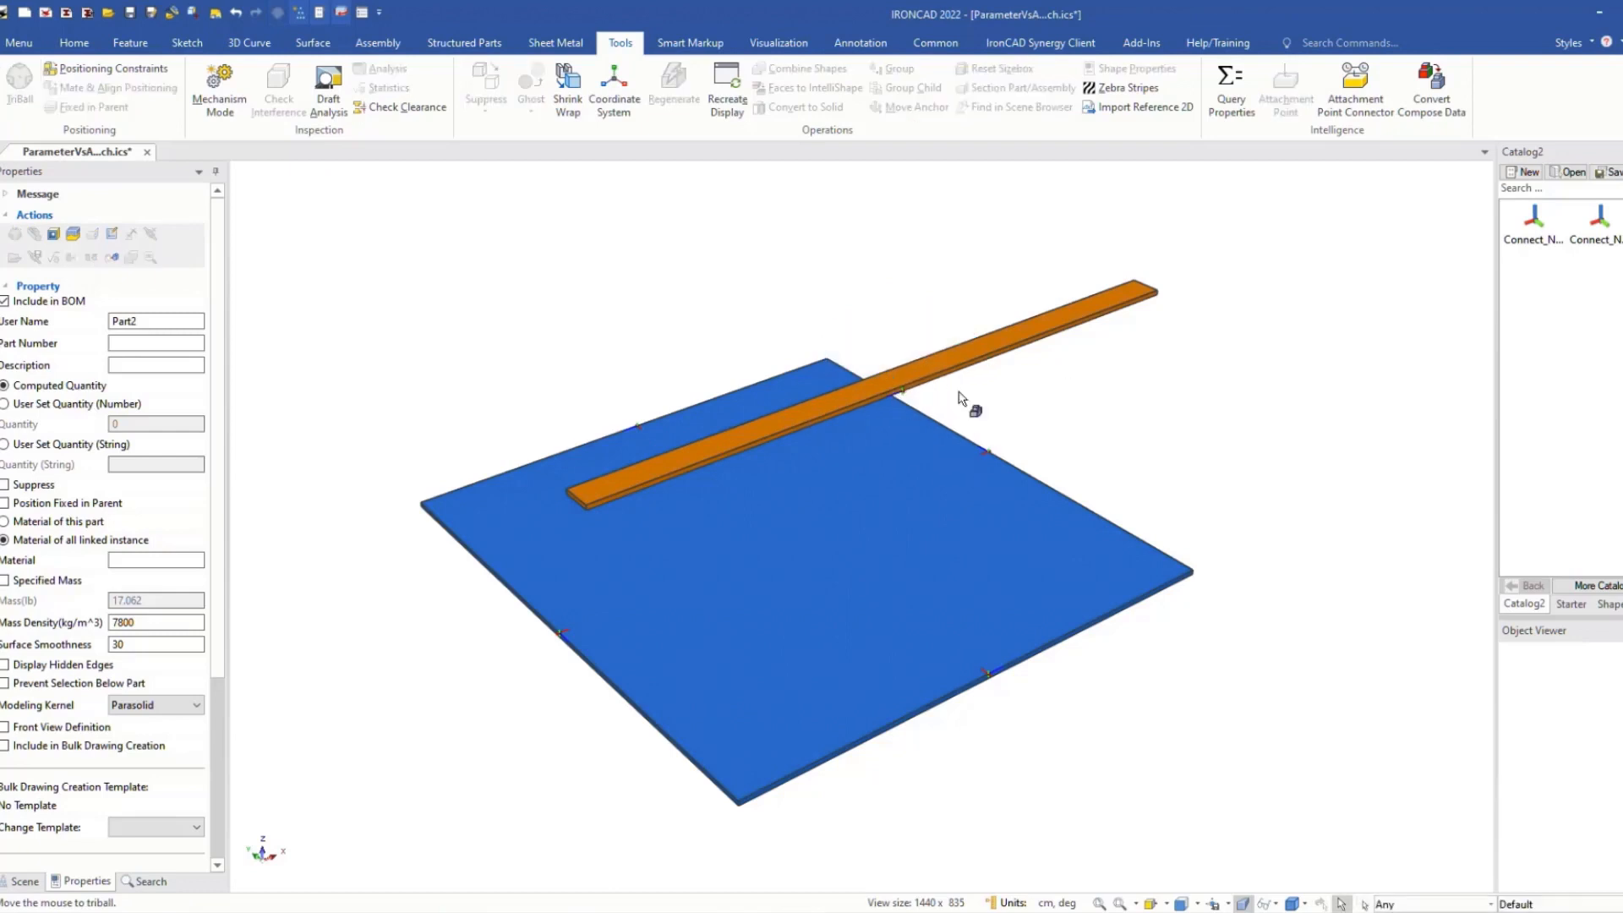
Step: Name the strip's attachment point Connect and set its type to Neutral
click(915, 391)
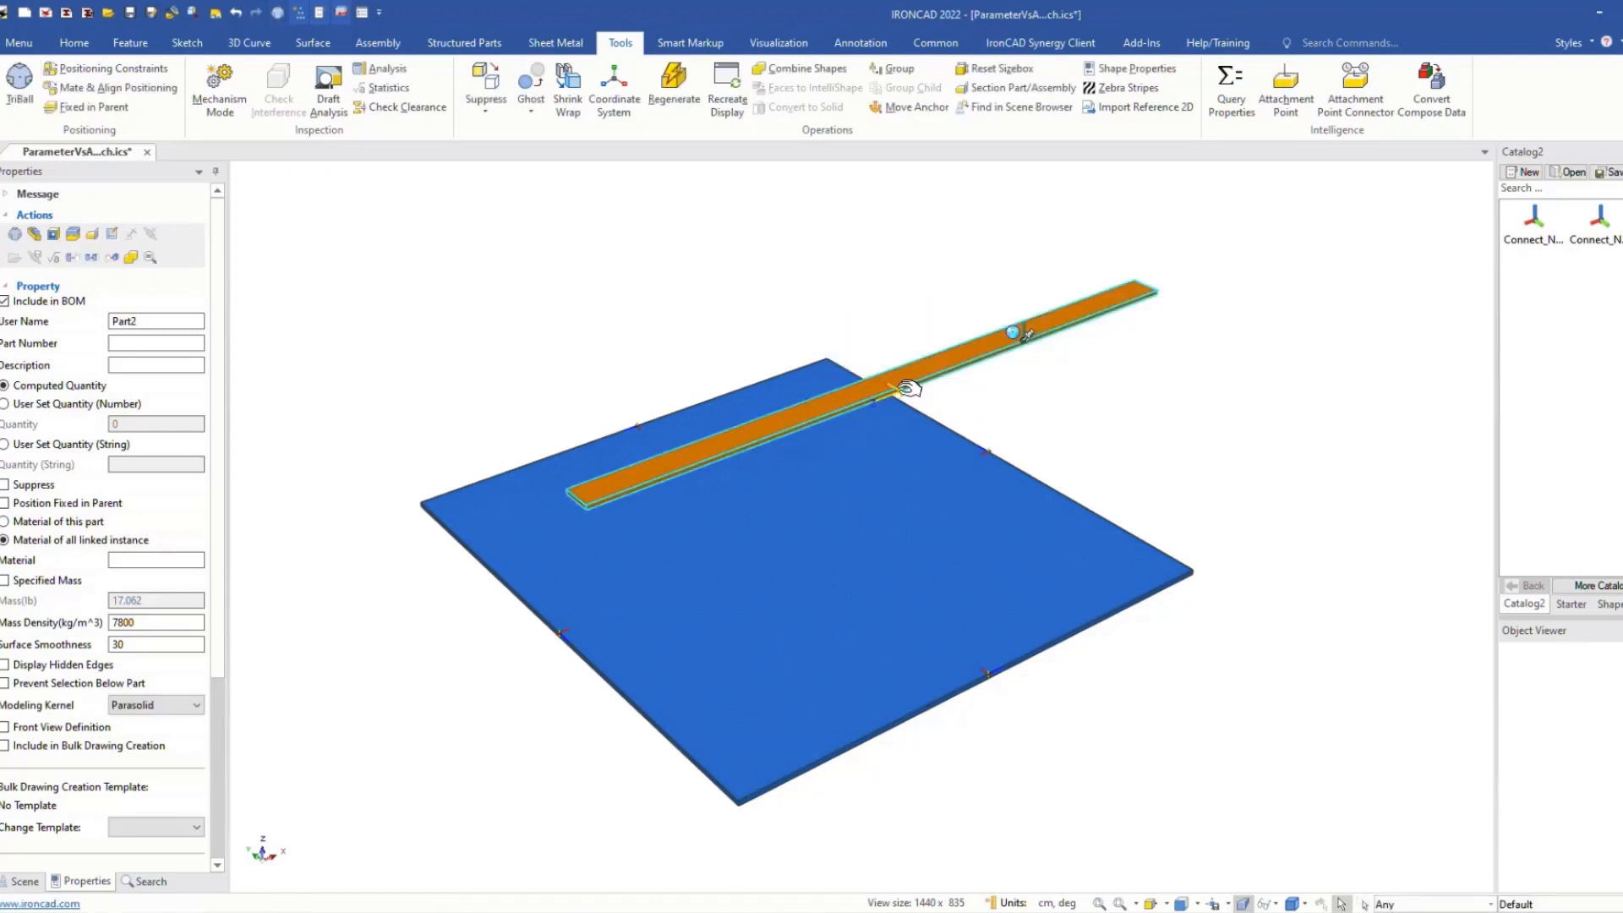
right_click(909, 389)
click(953, 444)
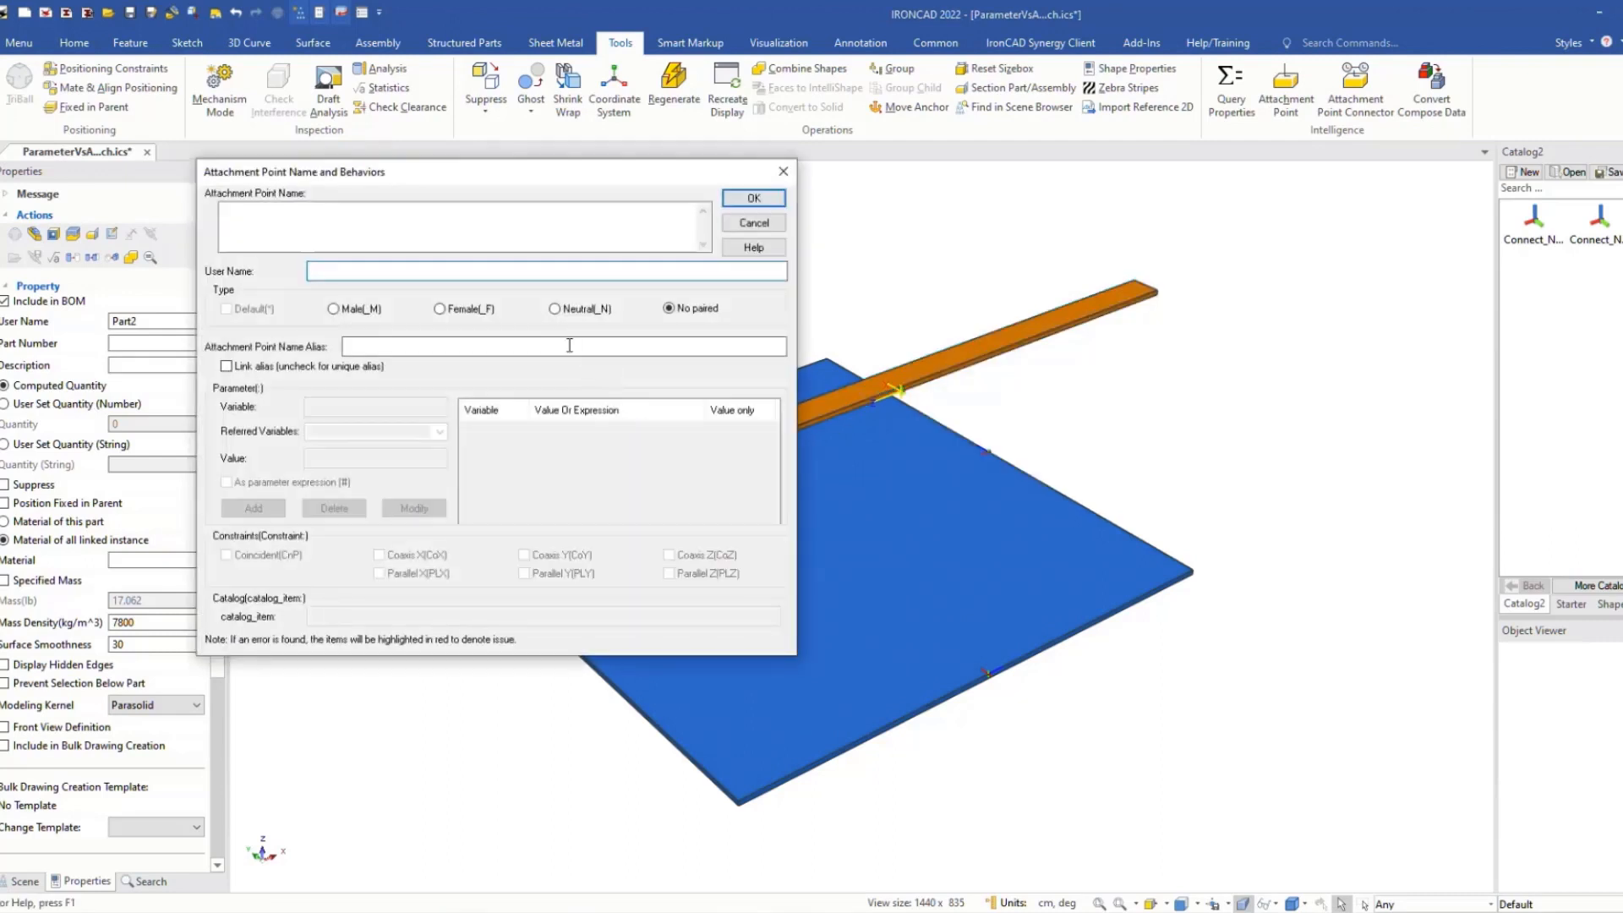
click(555, 308)
click(439, 269)
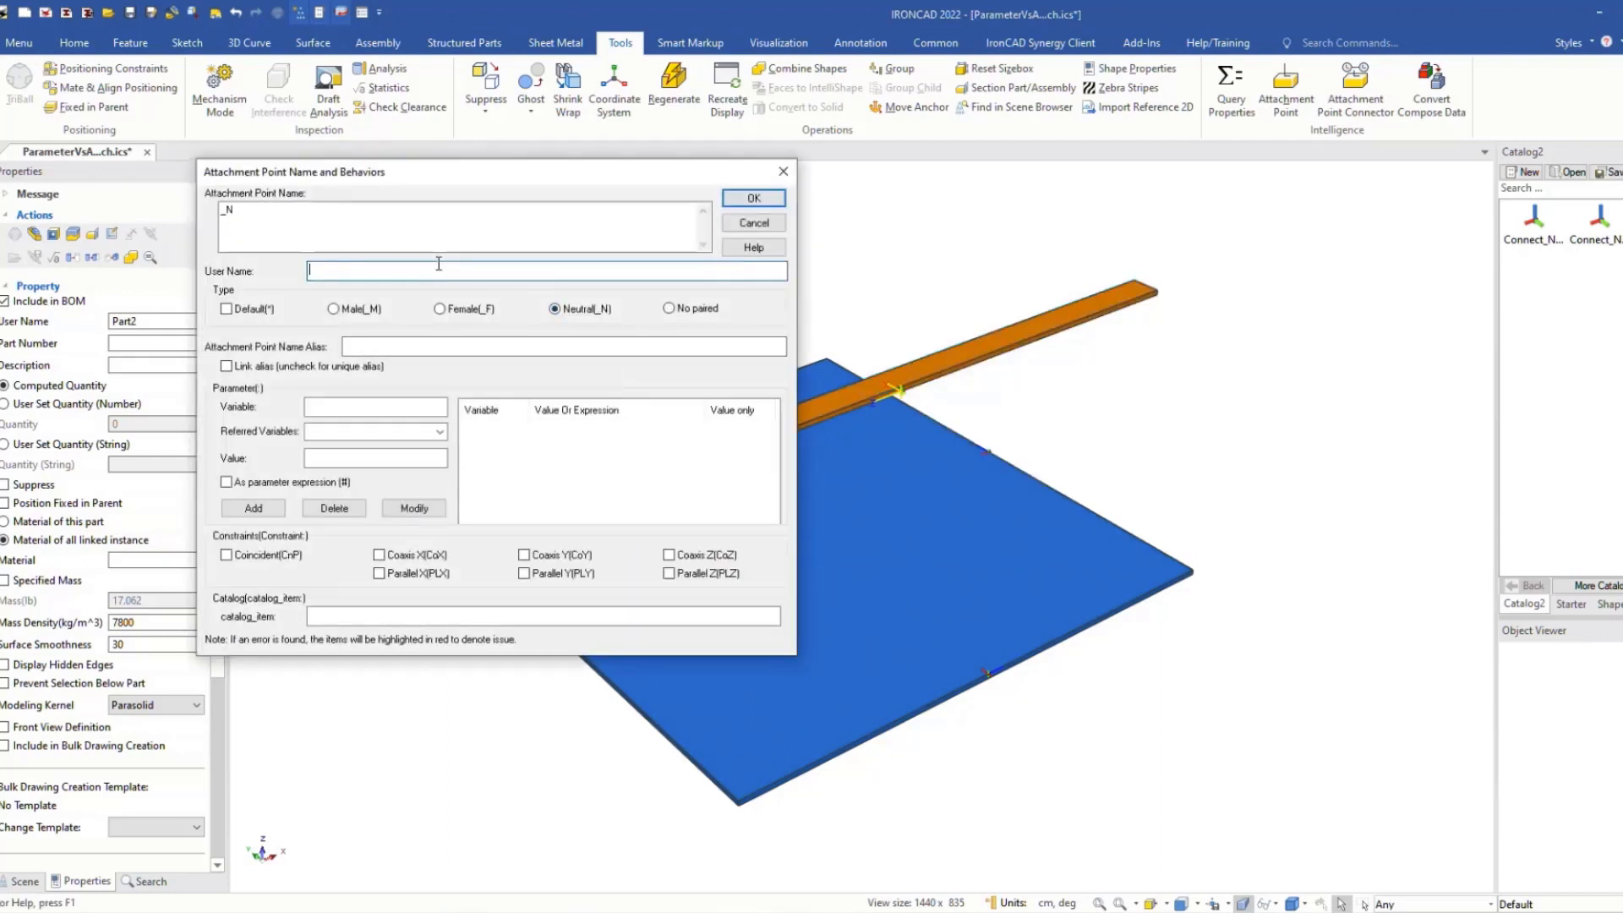
text(Connect)
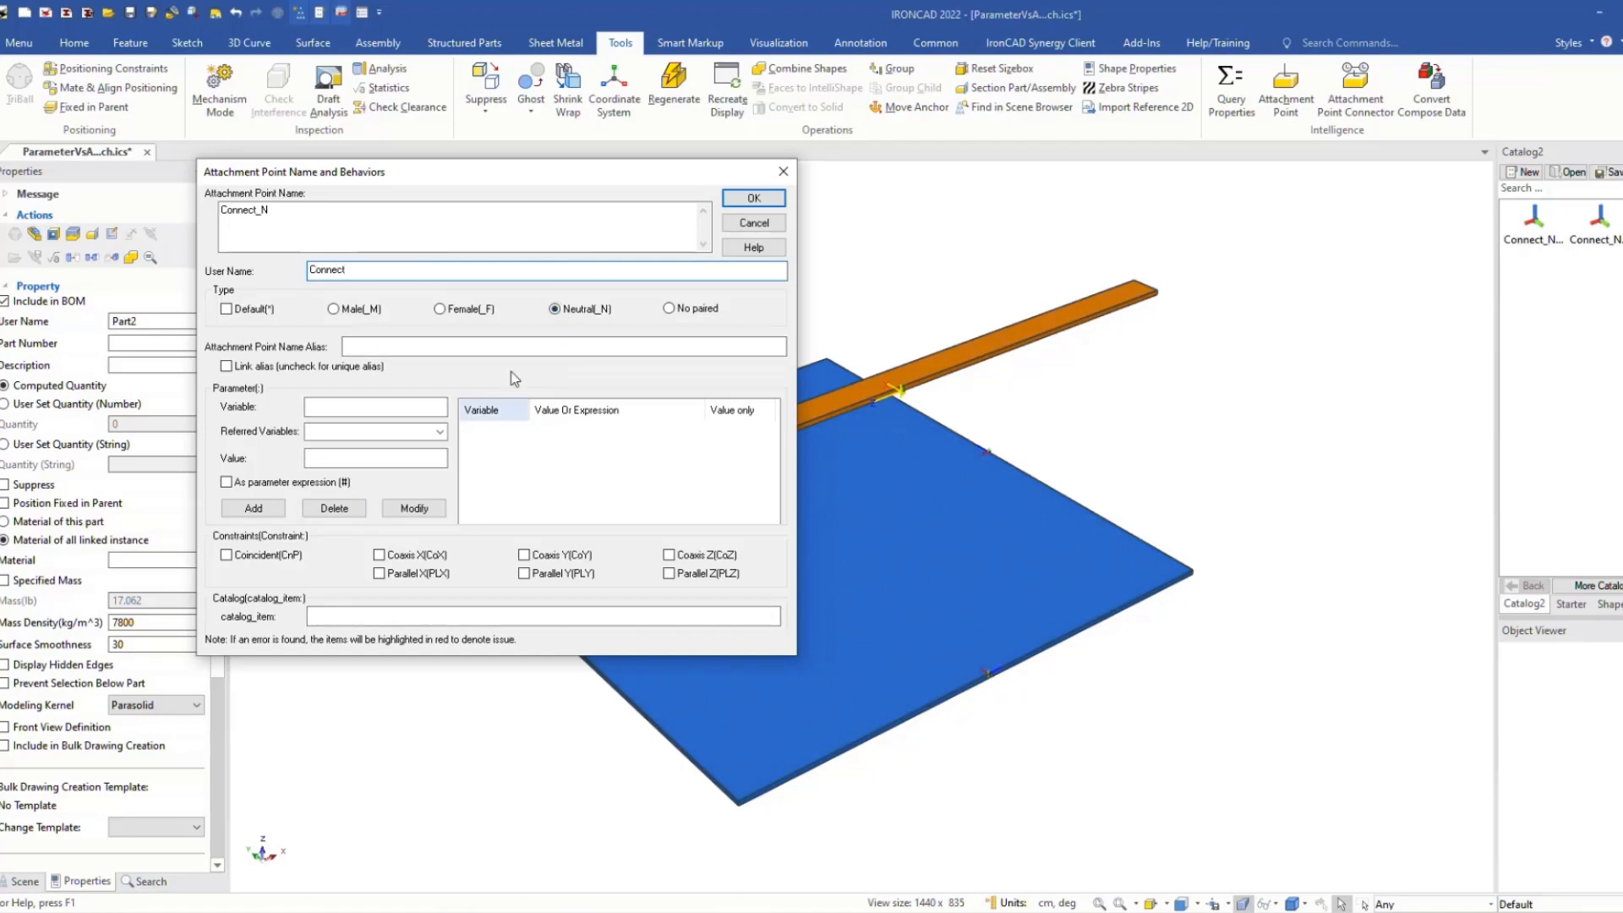
click(754, 200)
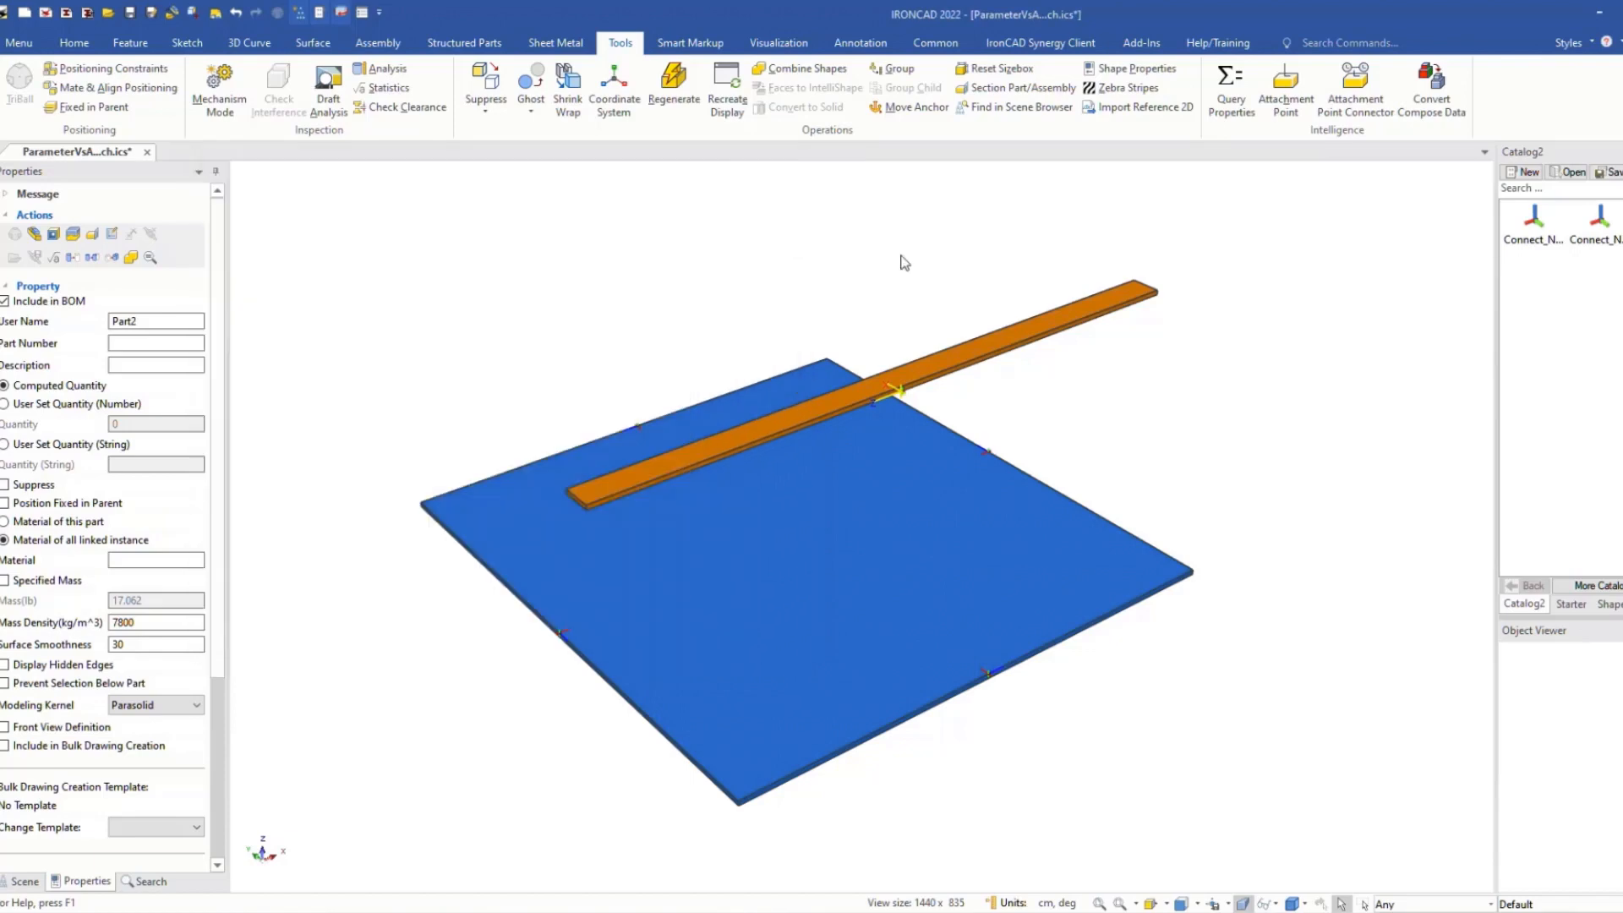
Step: Store the orange strip in the catalog and delete the original strip from the scene
click(964, 359)
click(1083, 409)
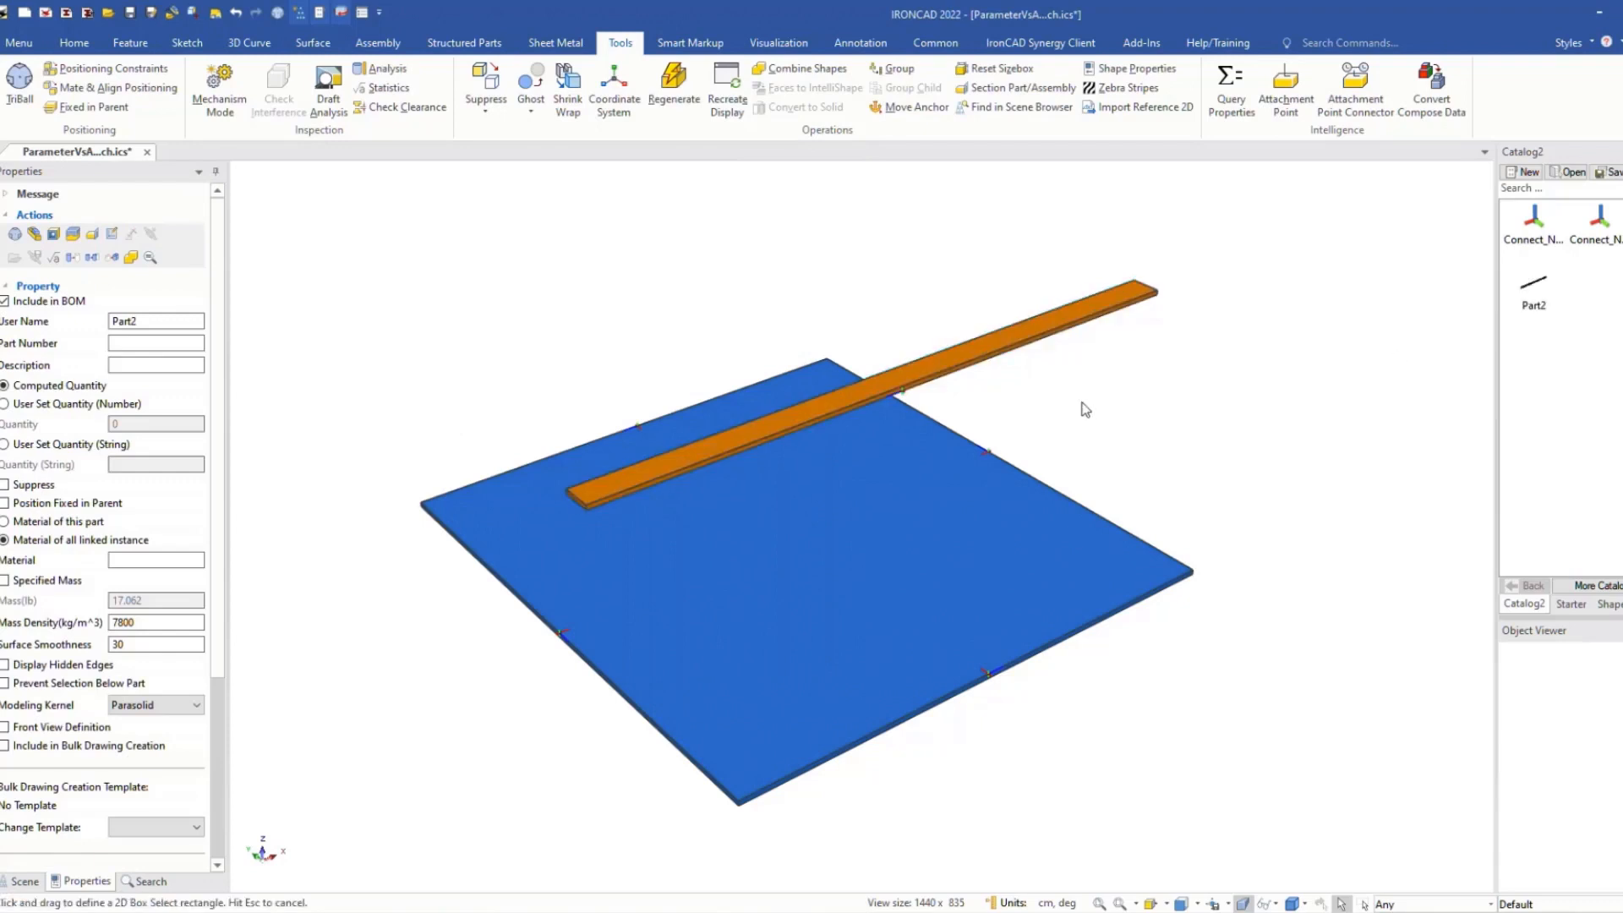
click(1049, 328)
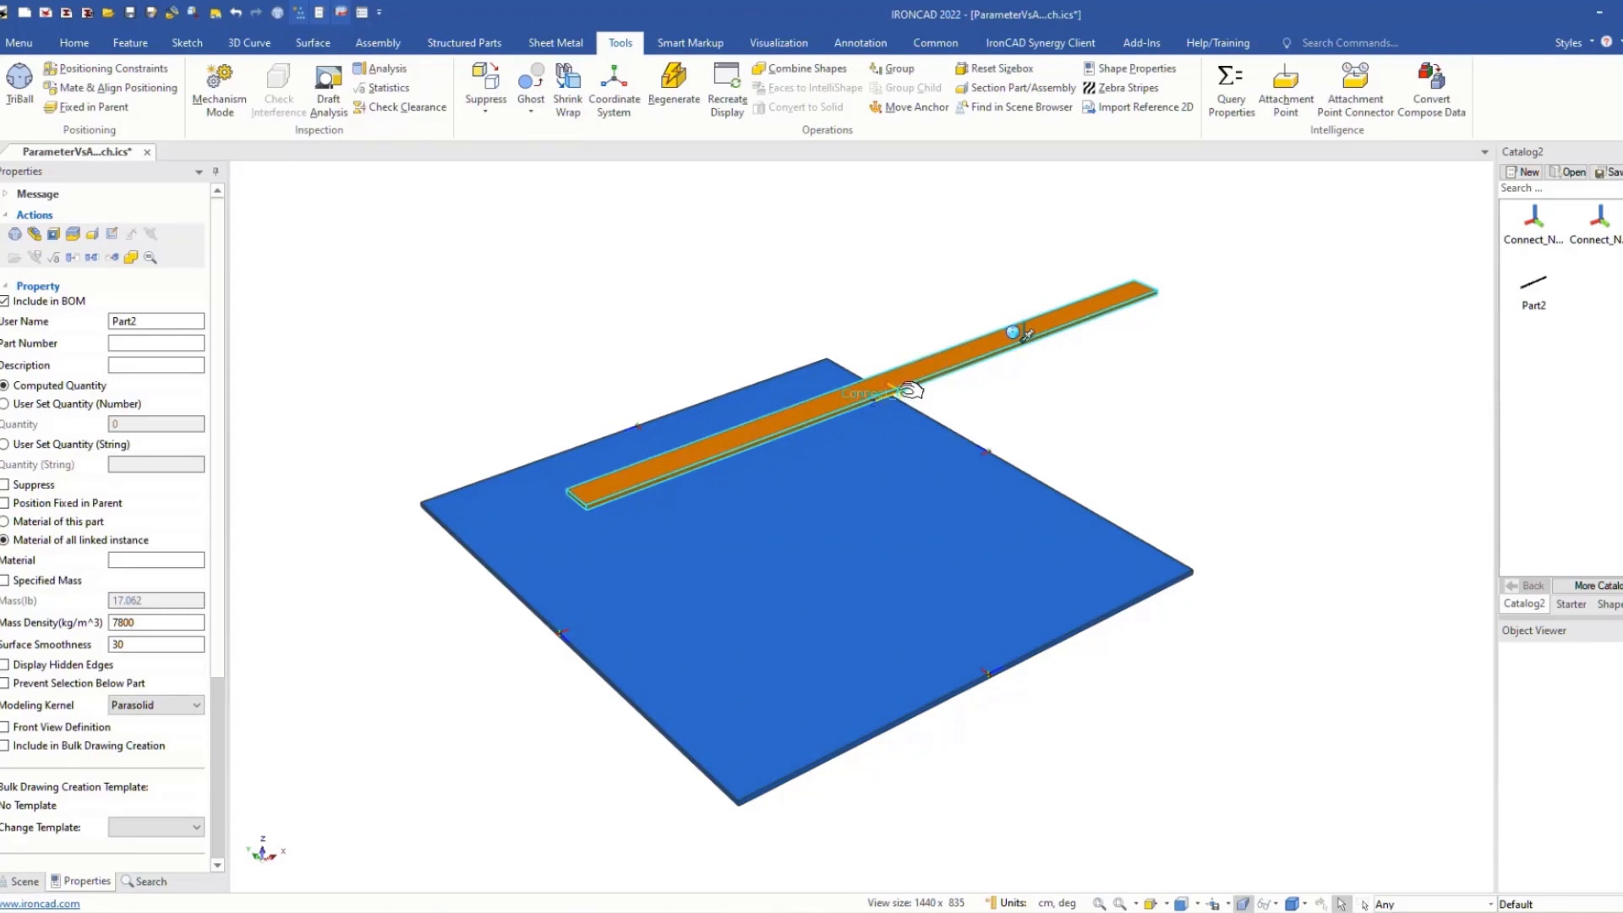
right_click(944, 385)
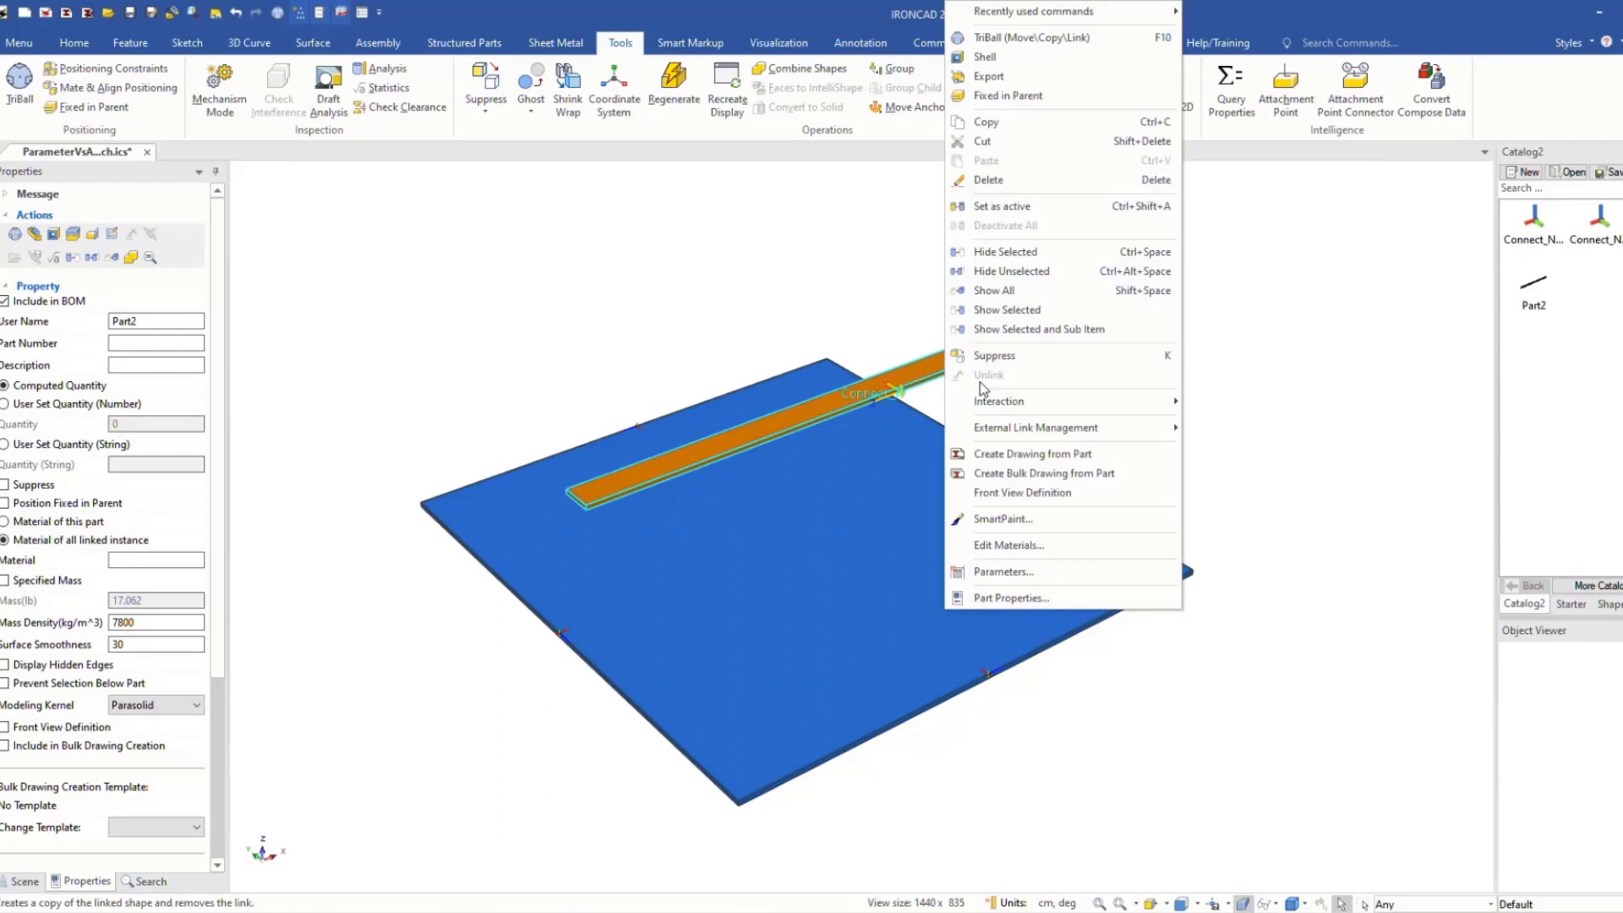
click(1006, 180)
scroll(672, 568, down, 2)
scroll(672, 568, up, 3)
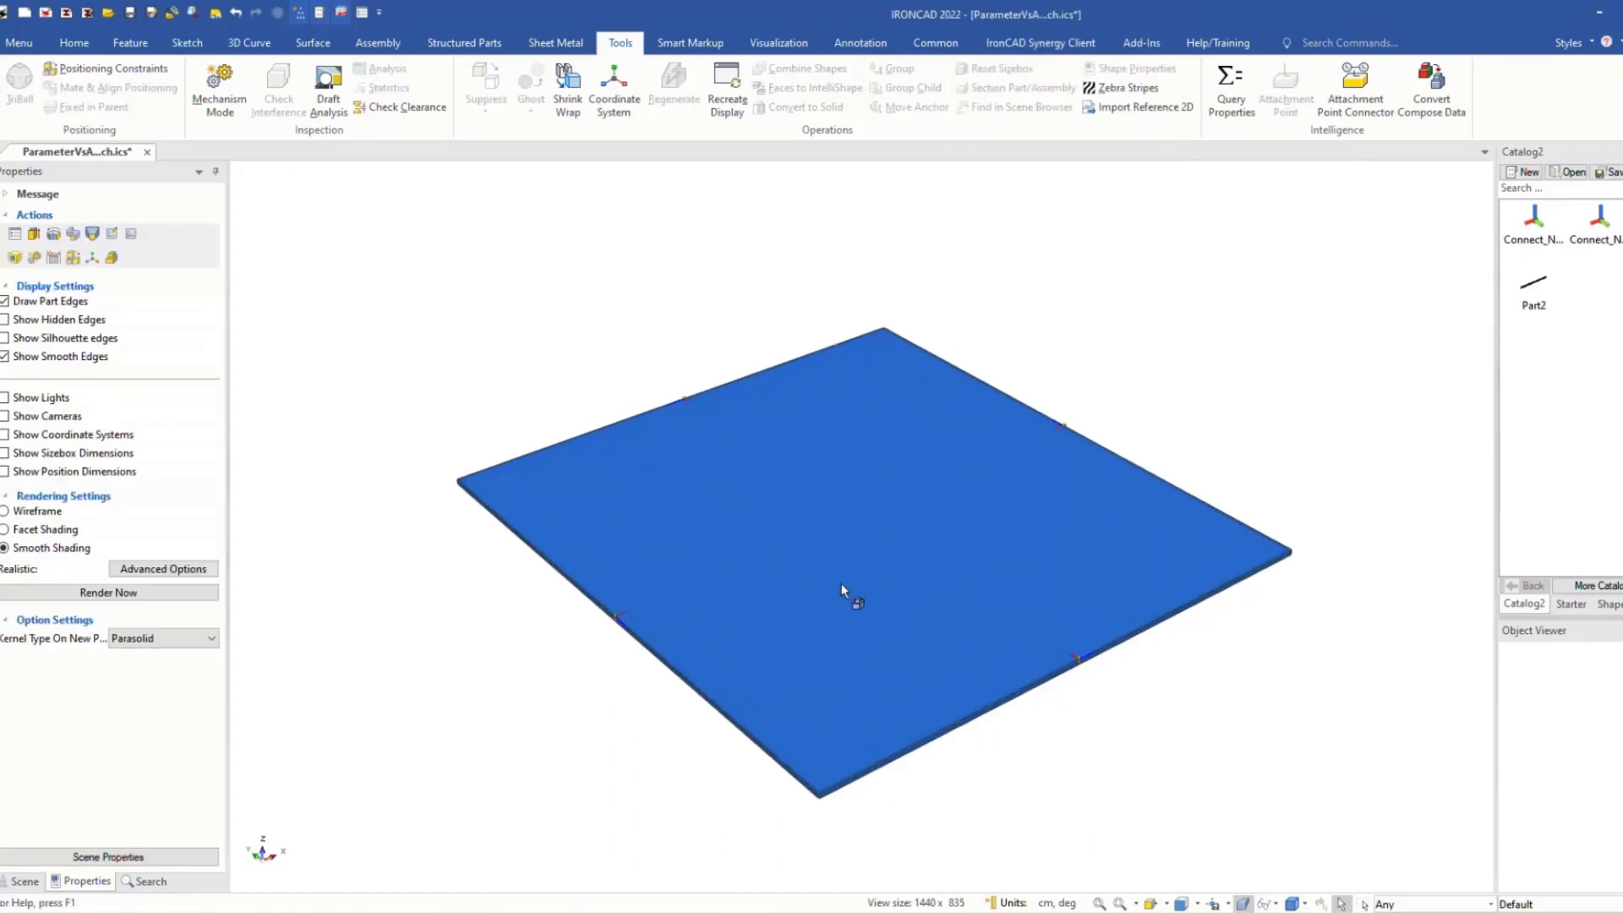
Step: Place the stored strip from the catalog on the attachment points of the plate's front-right and back-left edges
drag(1533, 294, 1174, 632)
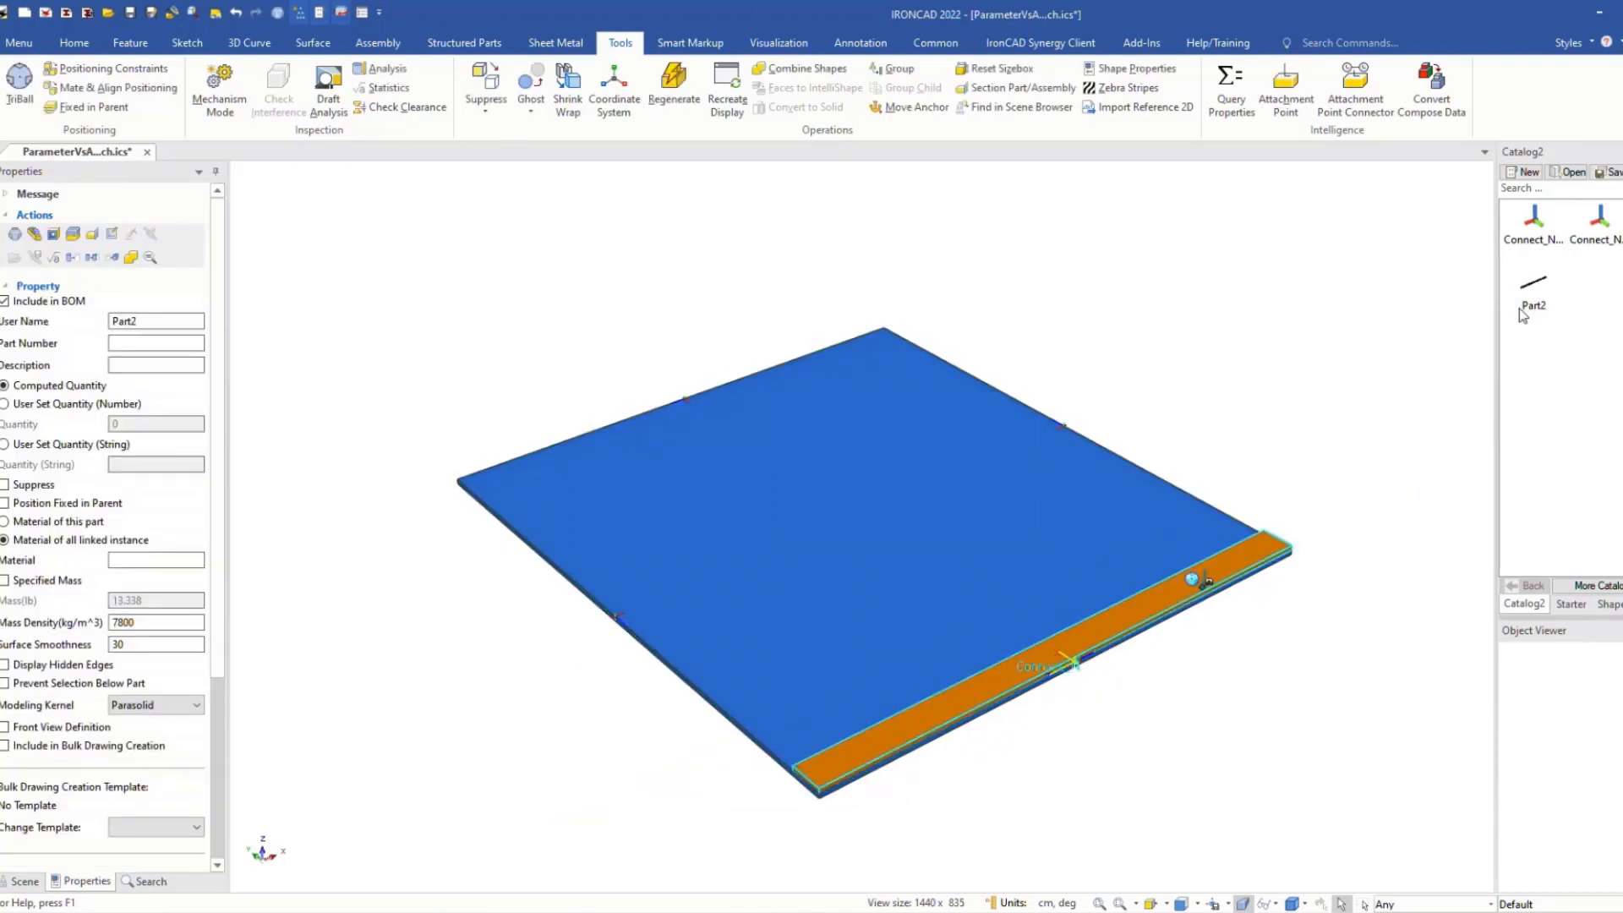
drag(1535, 294, 782, 397)
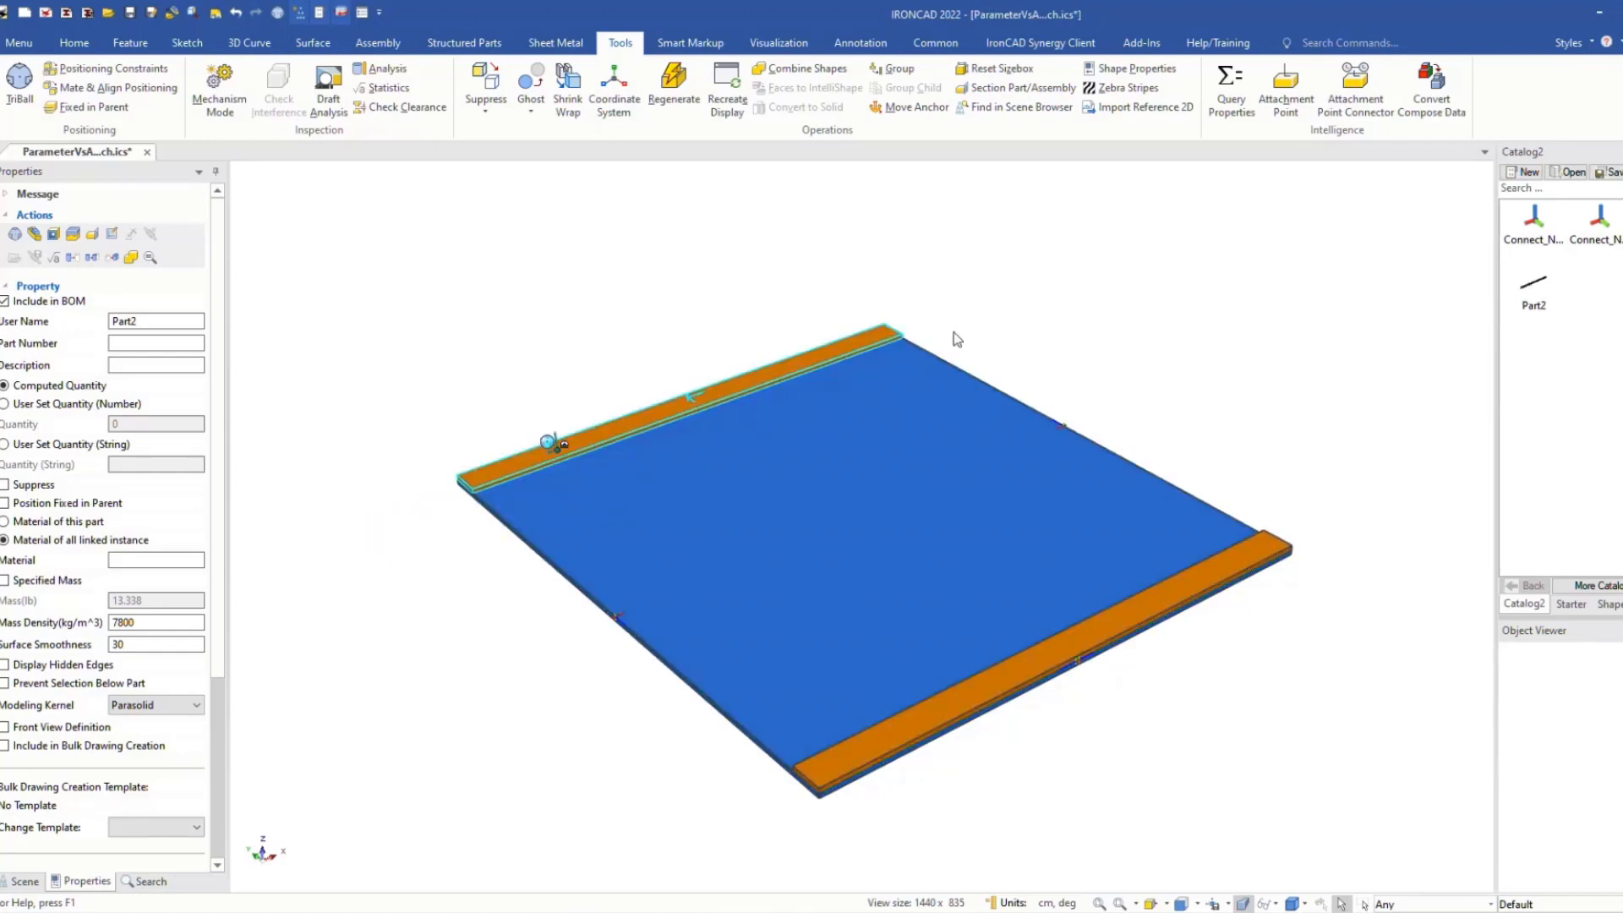
click(1111, 339)
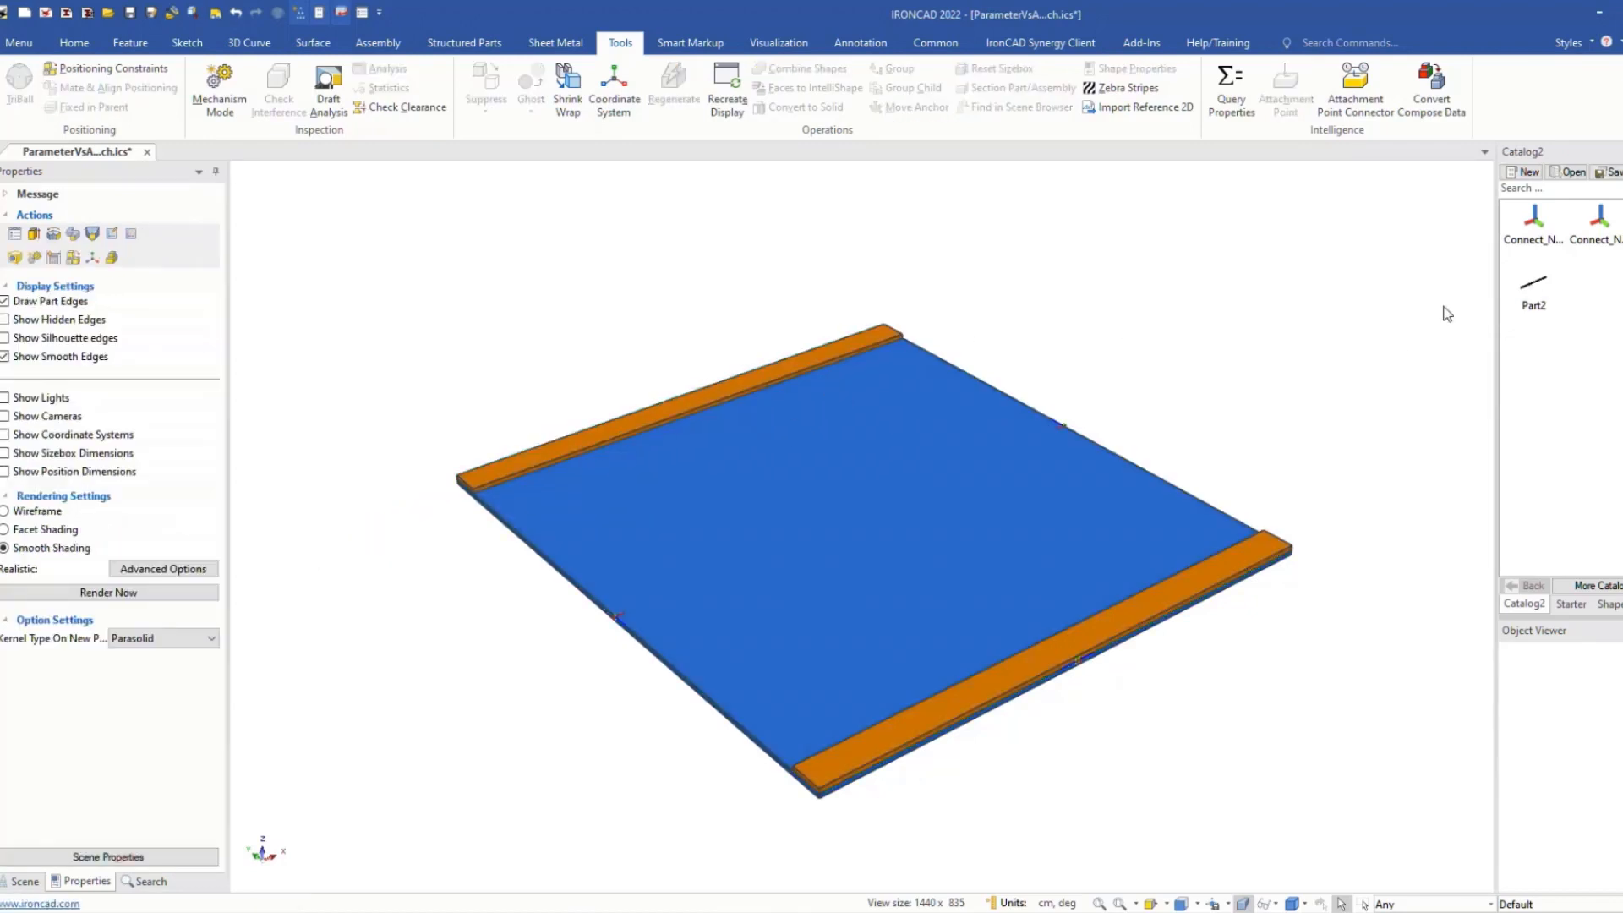
Step: Place the stored strip from the catalog on the attachment points of the plate's front-left and back-right edges
drag(1532, 292, 652, 599)
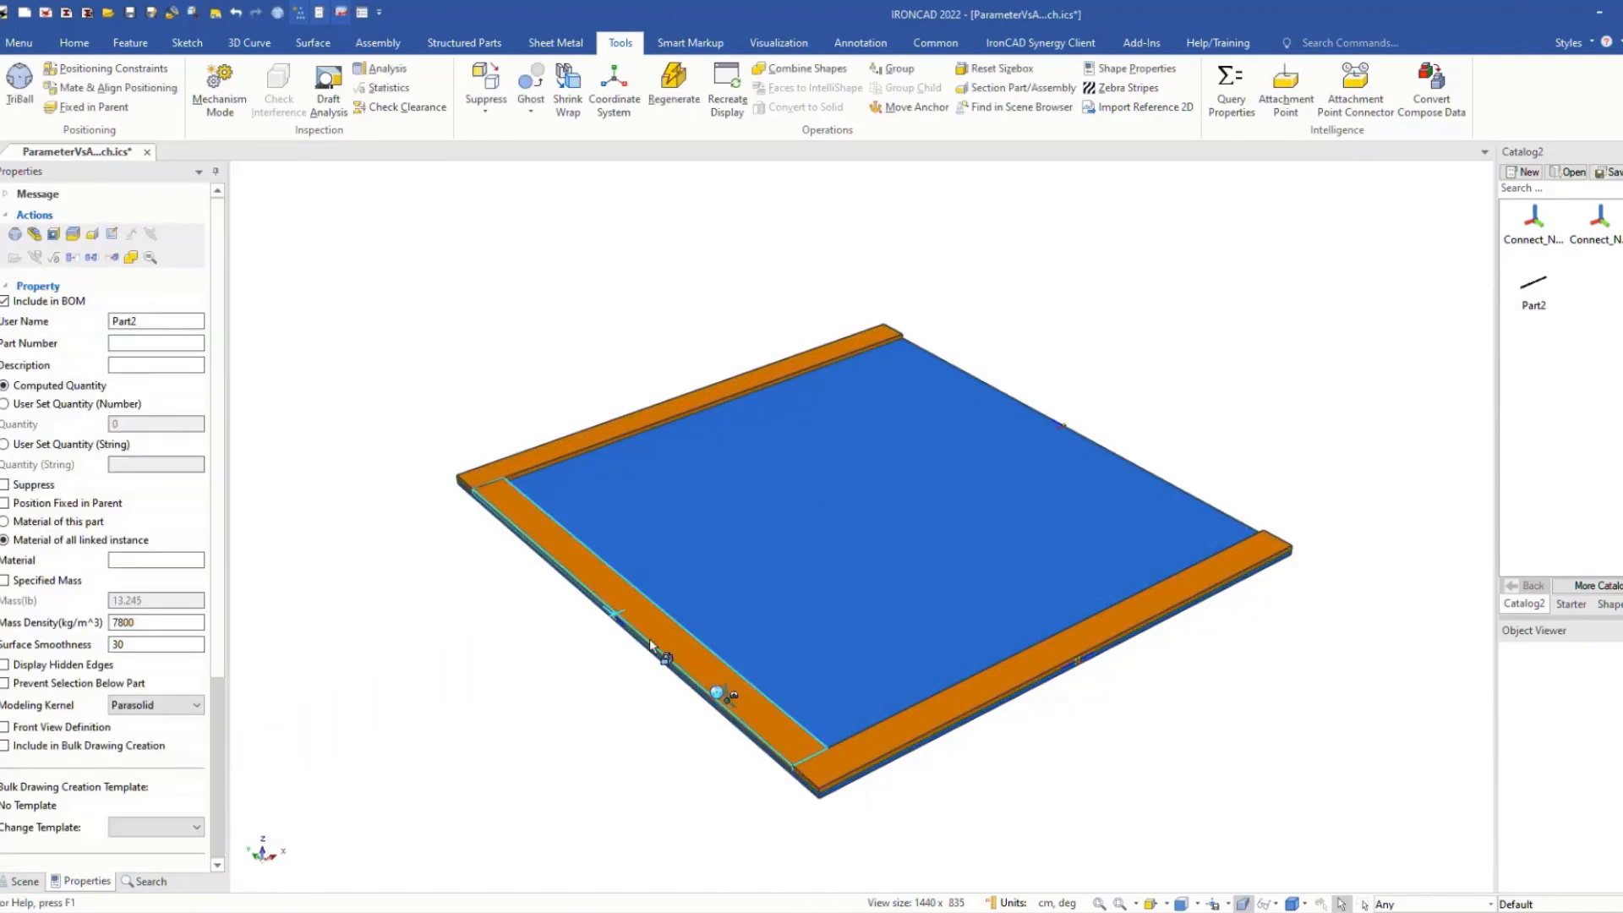
drag(1532, 292, 1012, 453)
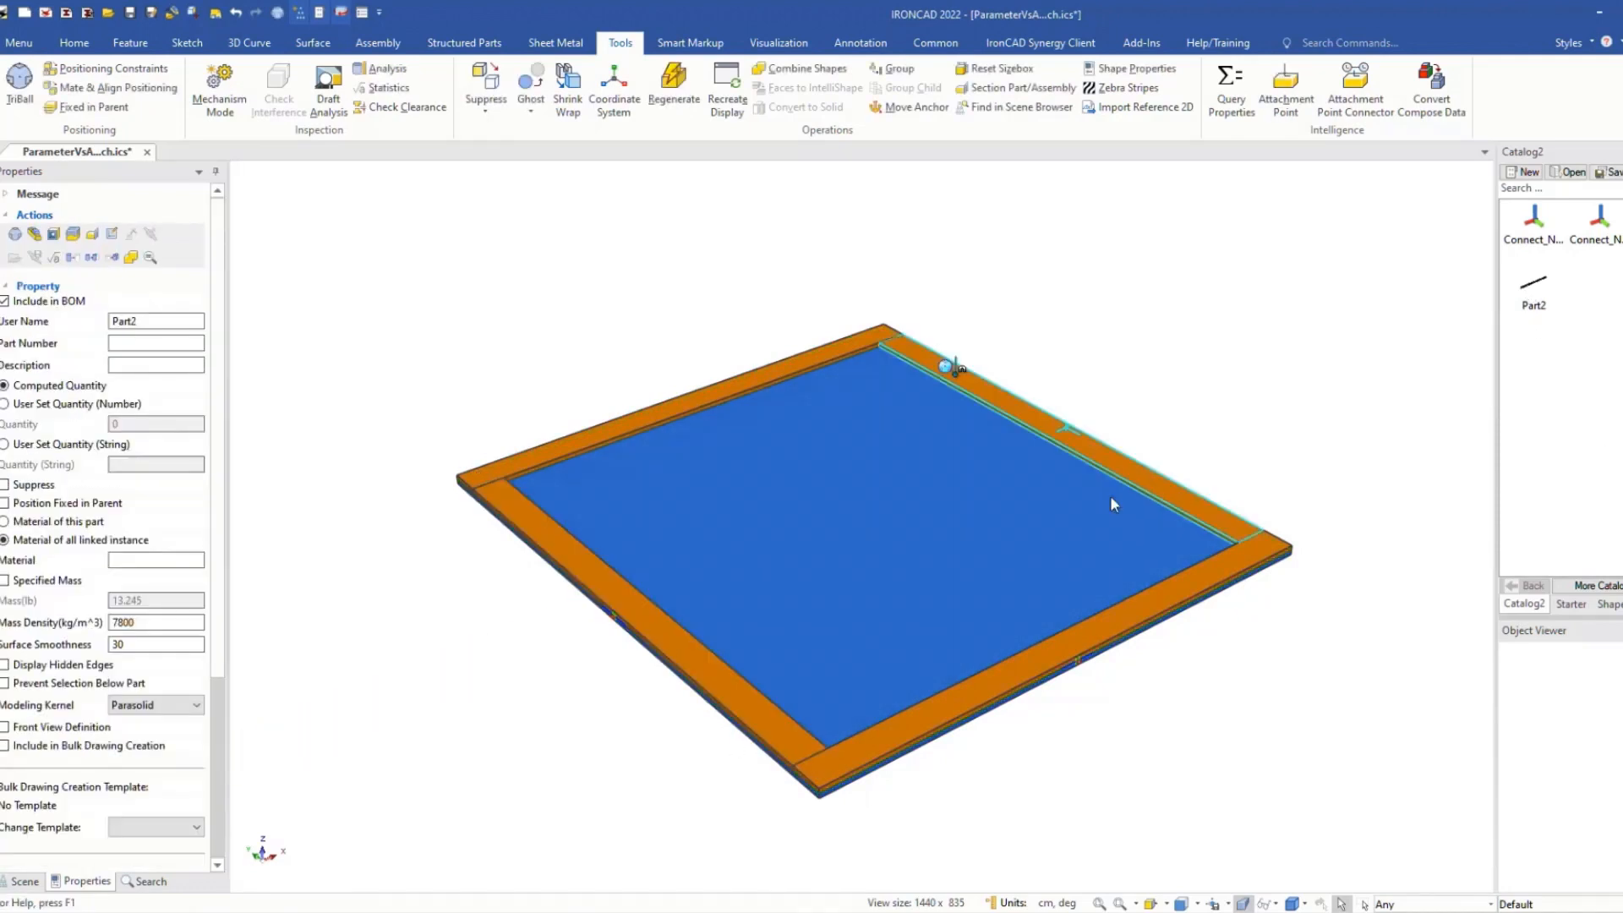
click(1224, 382)
Step: Enlarge the blue plate by stretching its back-right and back-left edges outward
scroll(1134, 431, down, 3)
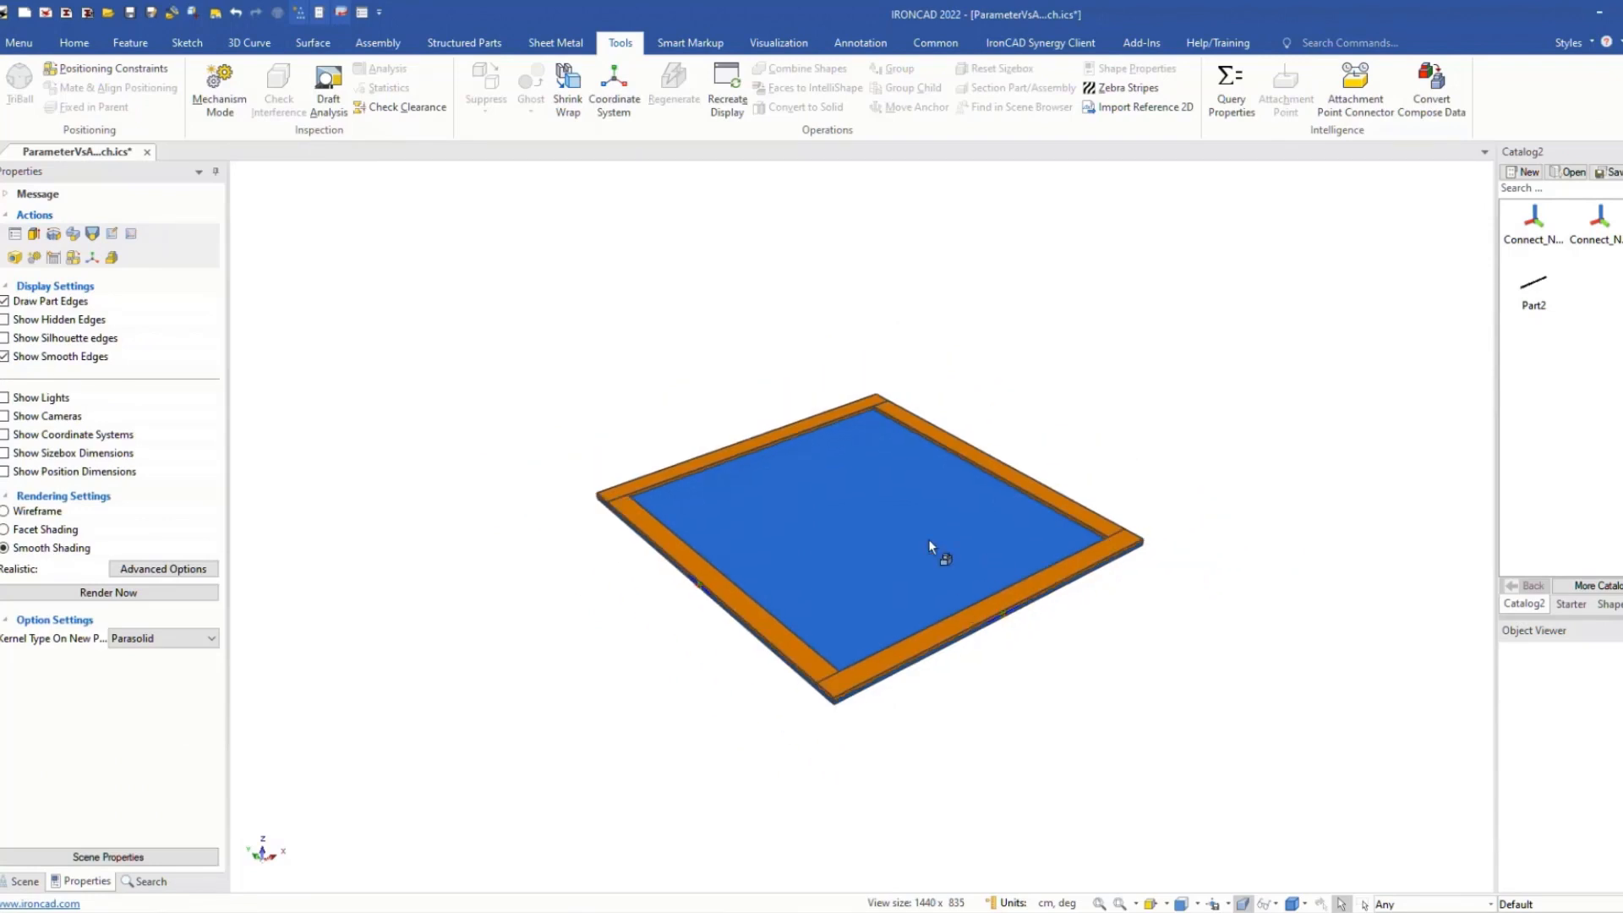
click(902, 530)
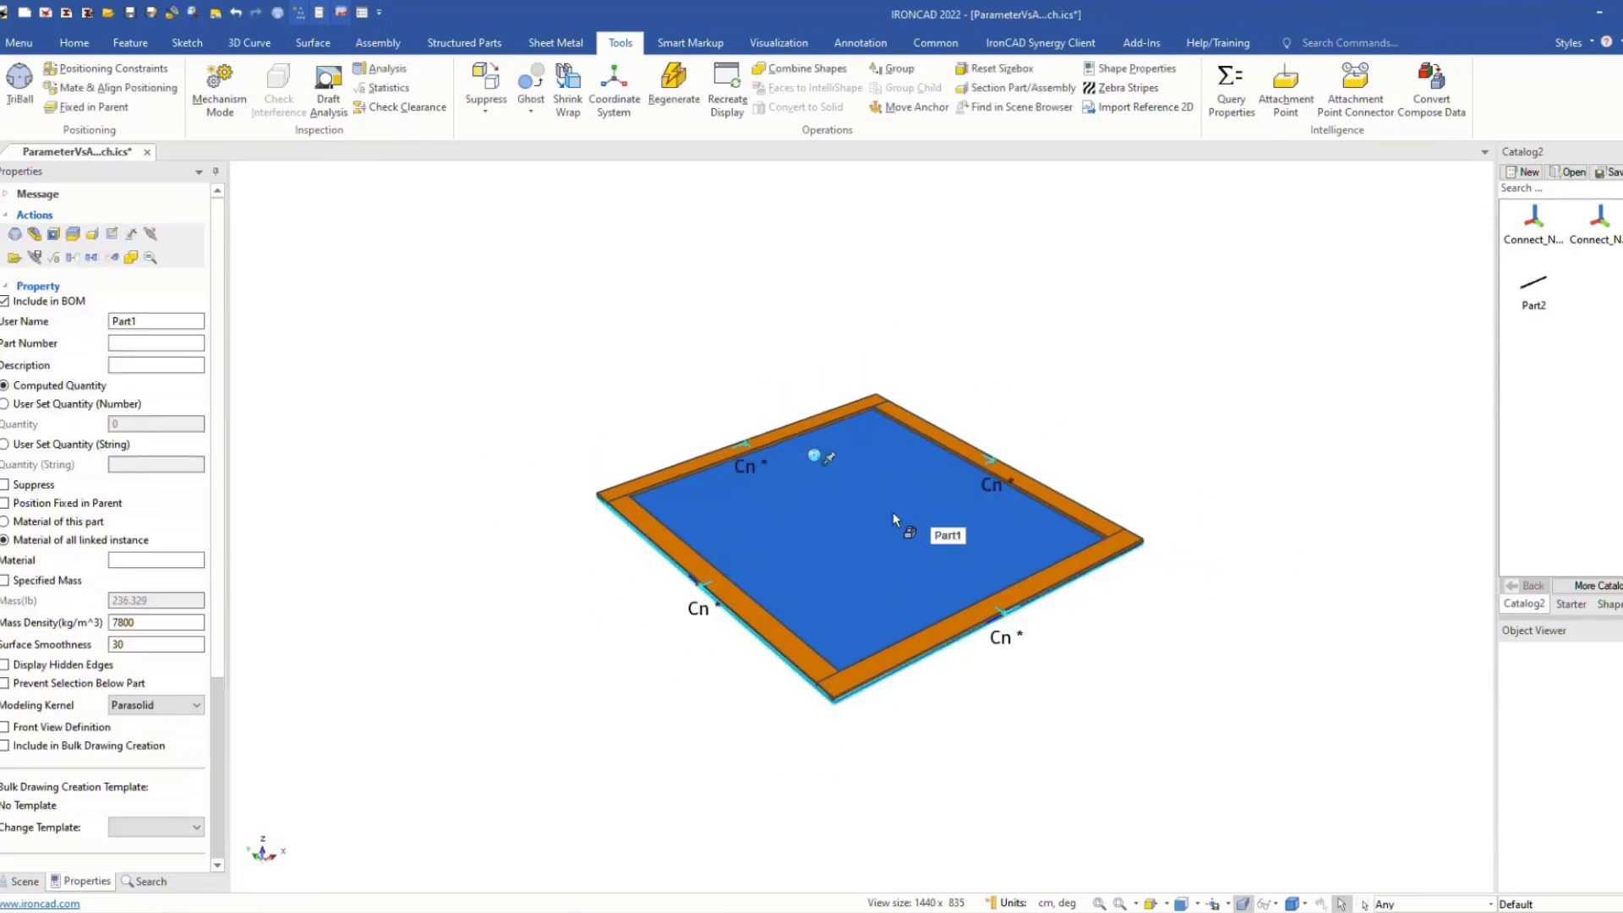
click(925, 507)
drag(959, 475, 1177, 385)
drag(836, 403, 656, 299)
click(1136, 646)
scroll(842, 349, up, 3)
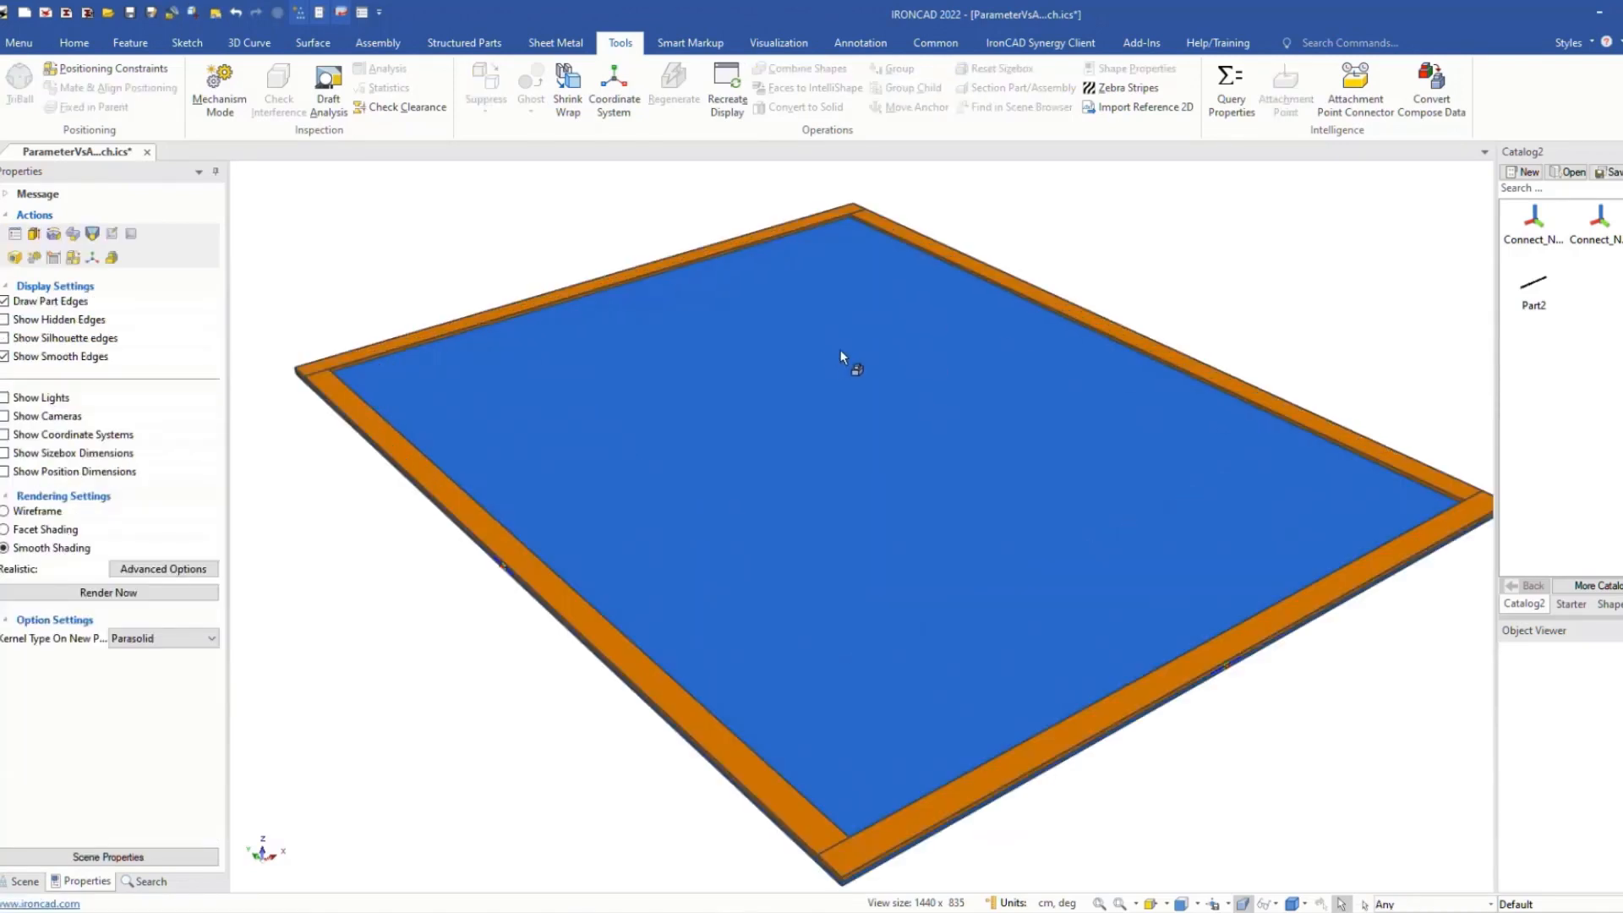
scroll(833, 351, down, 2)
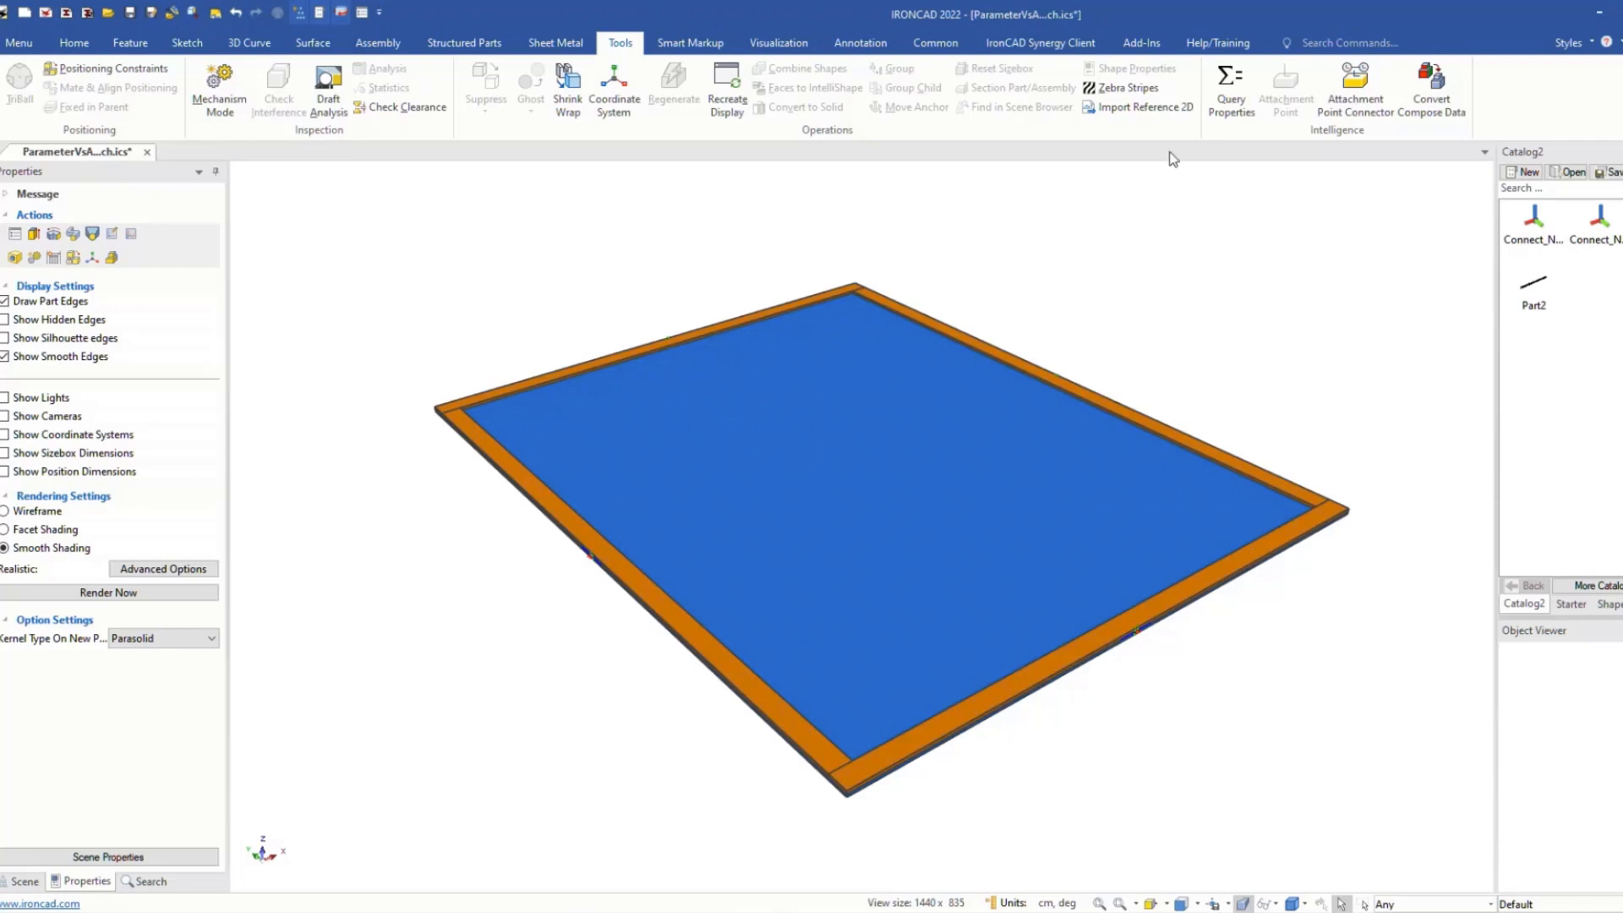
click(1099, 562)
right_click(1151, 638)
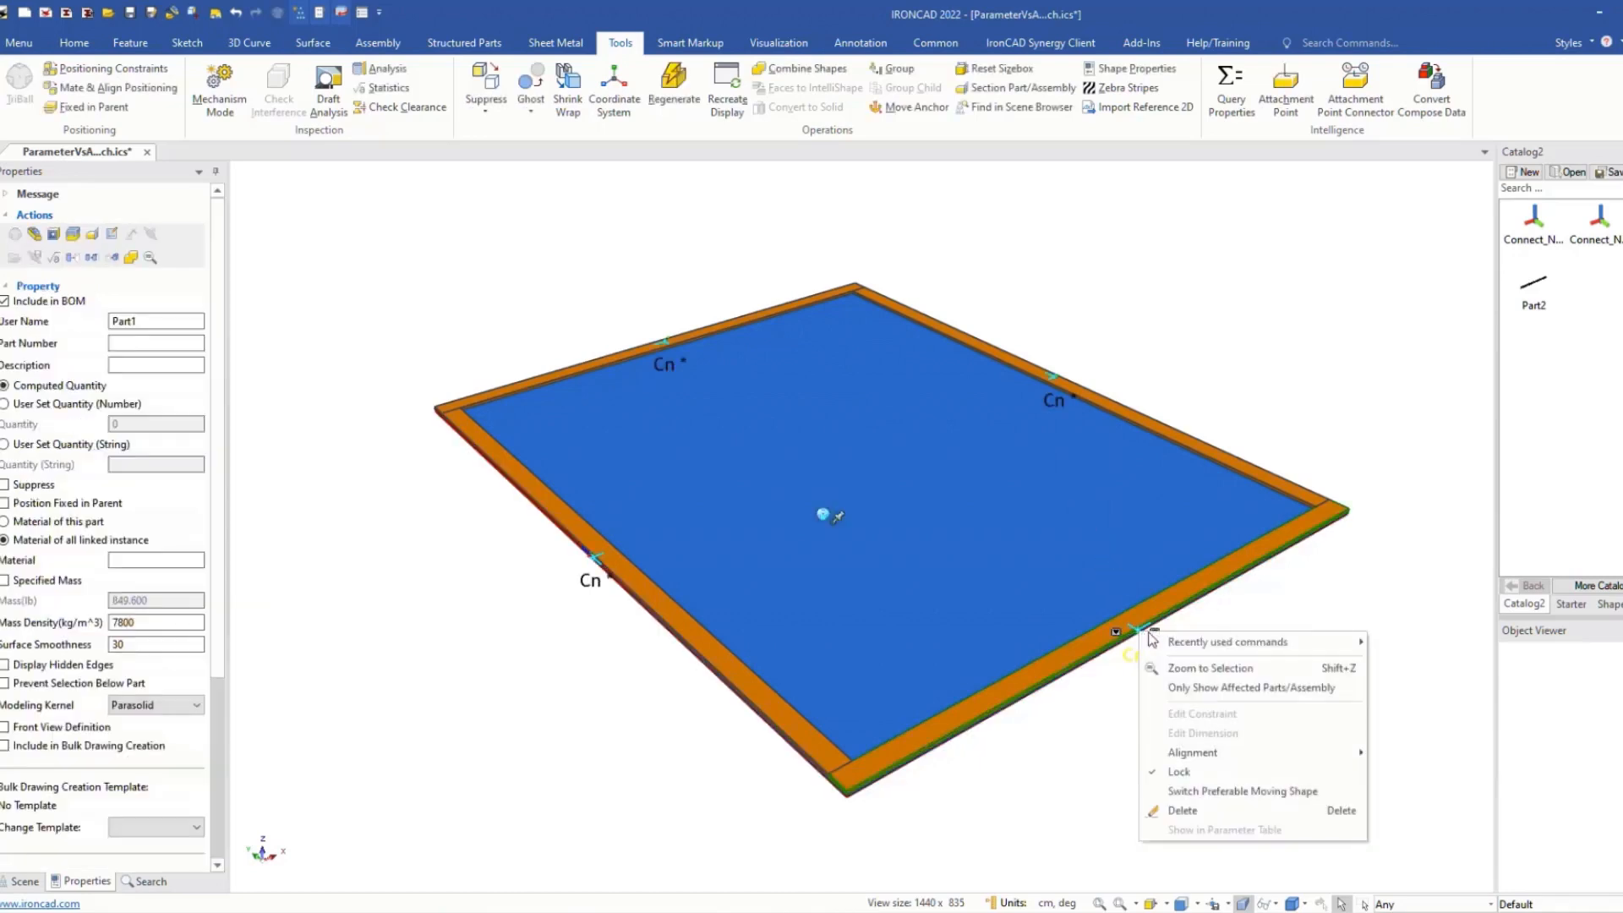
click(1337, 580)
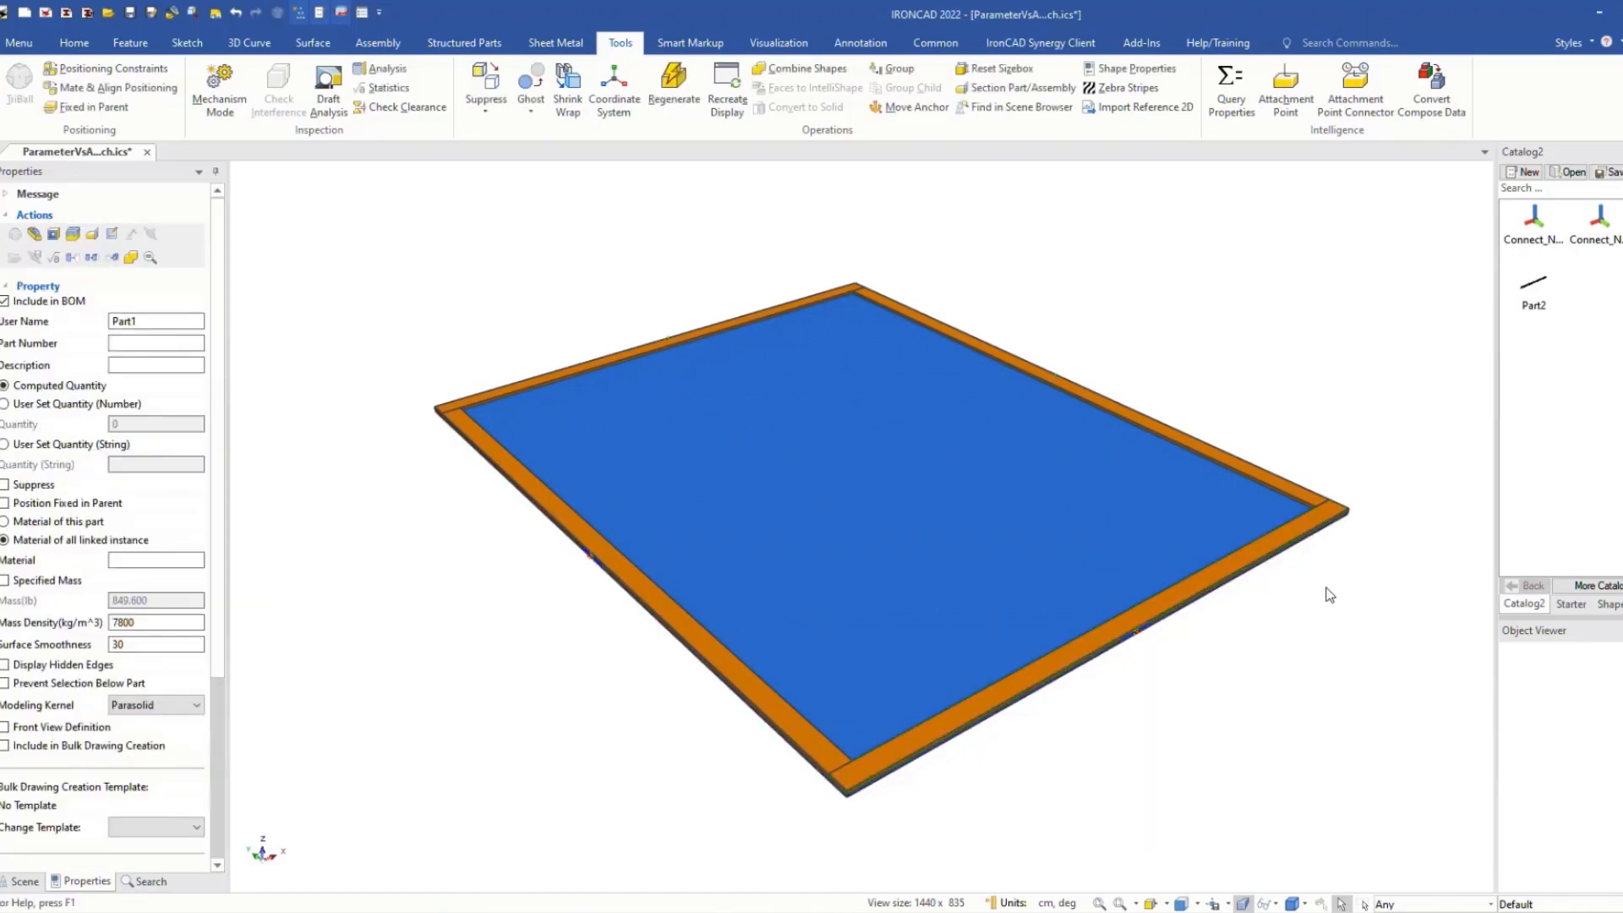
Step: Review the name and behaviors of the front-right strip's attachment point, including its referred variables, without changing them
click(1165, 611)
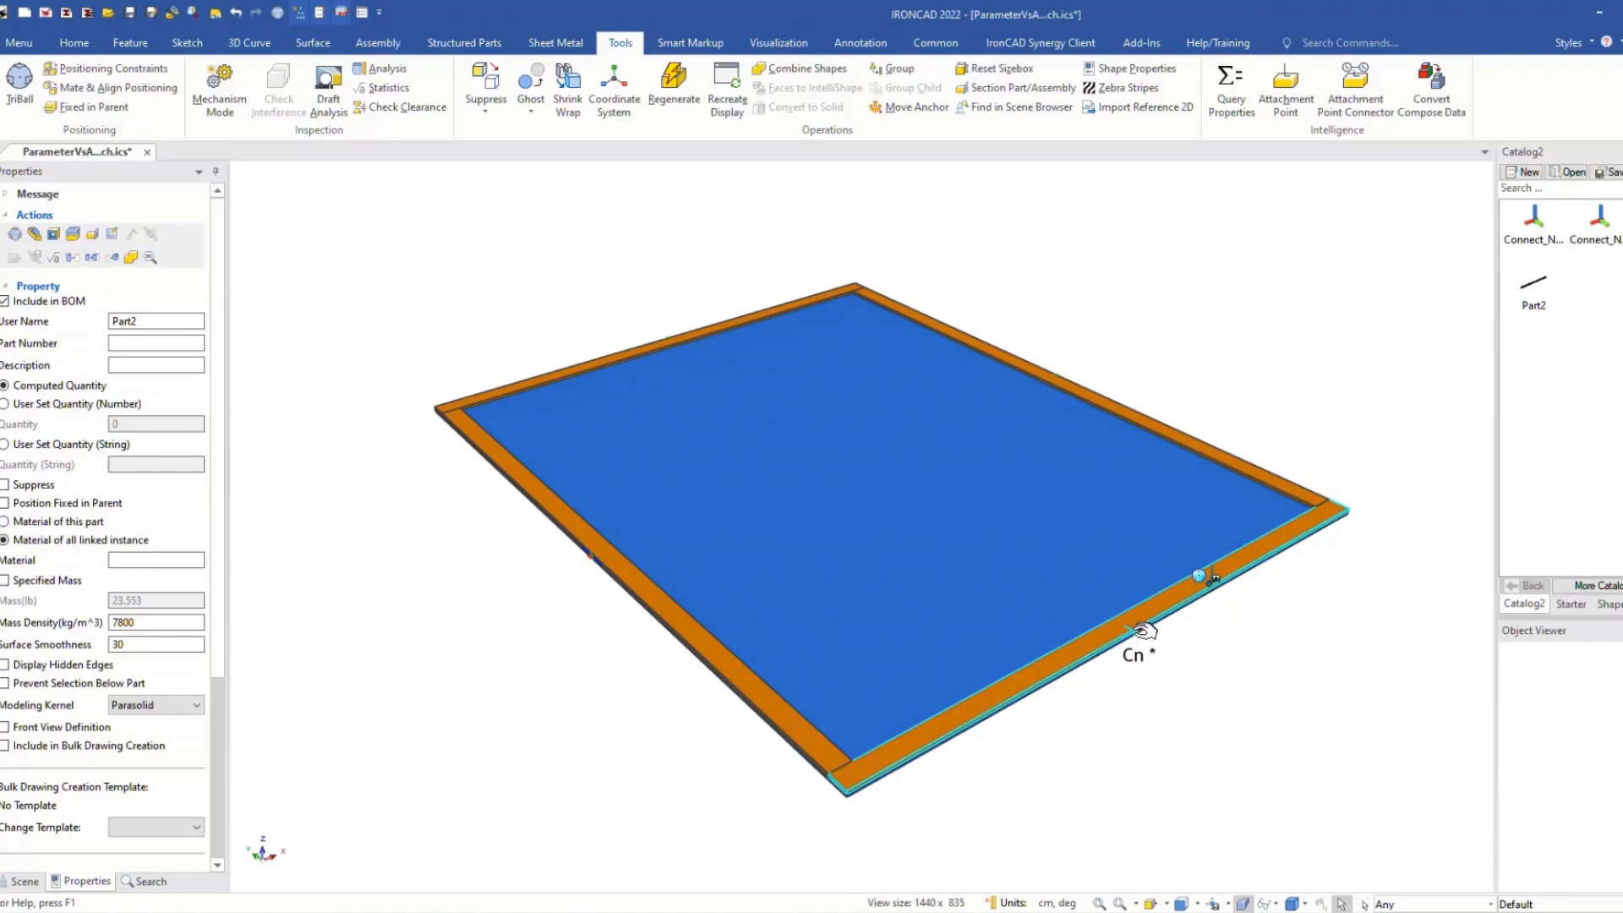
click(1143, 630)
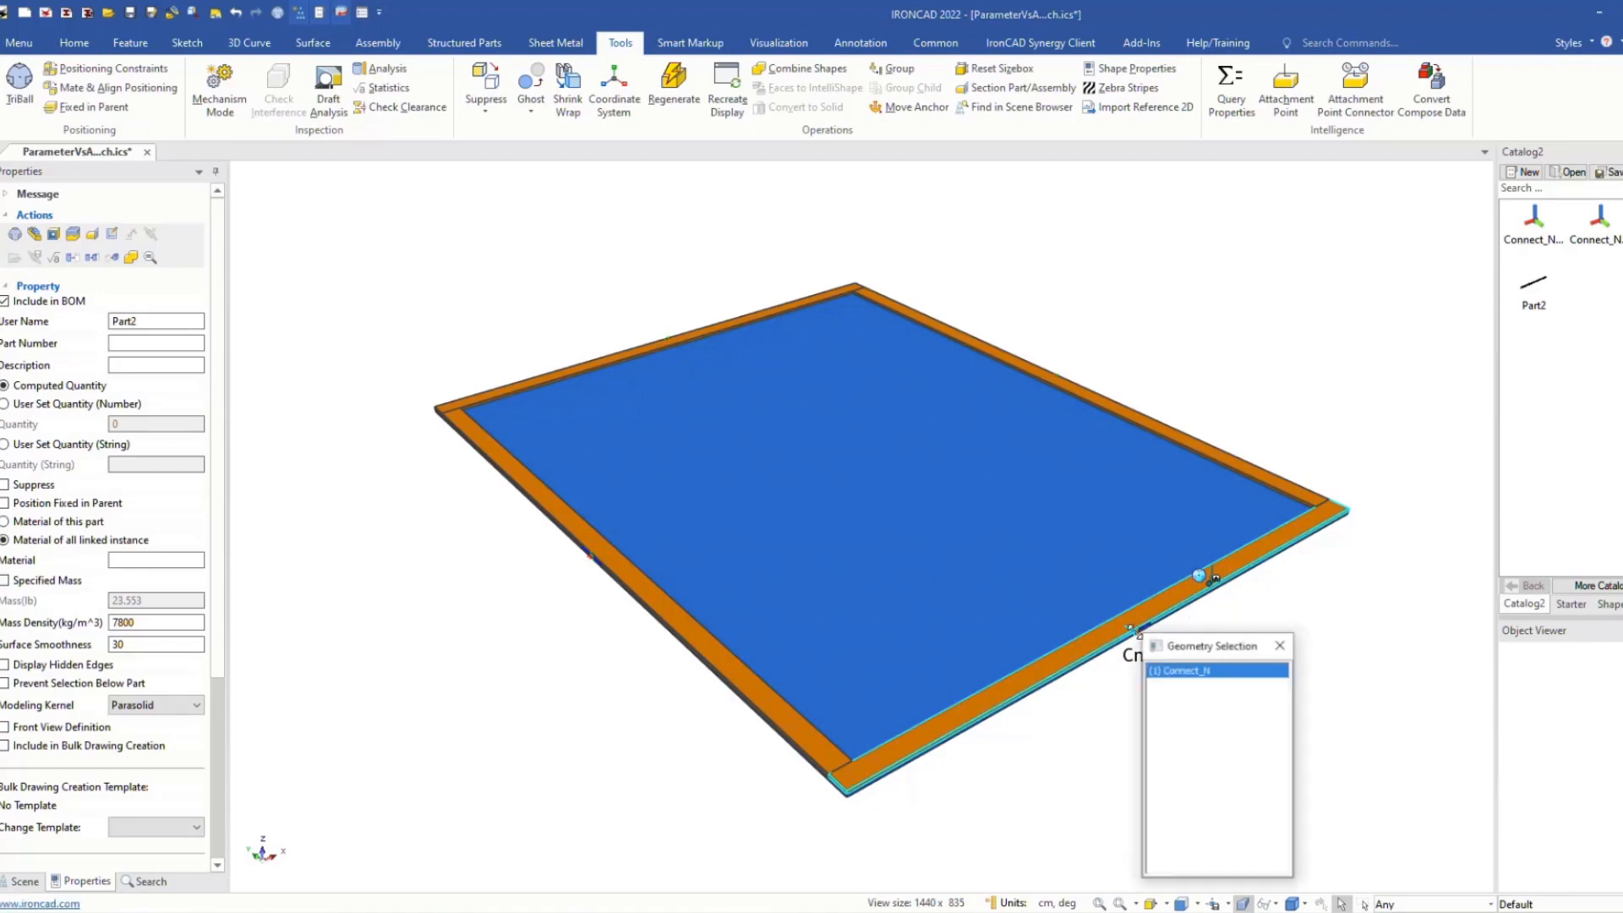
right_click(1181, 678)
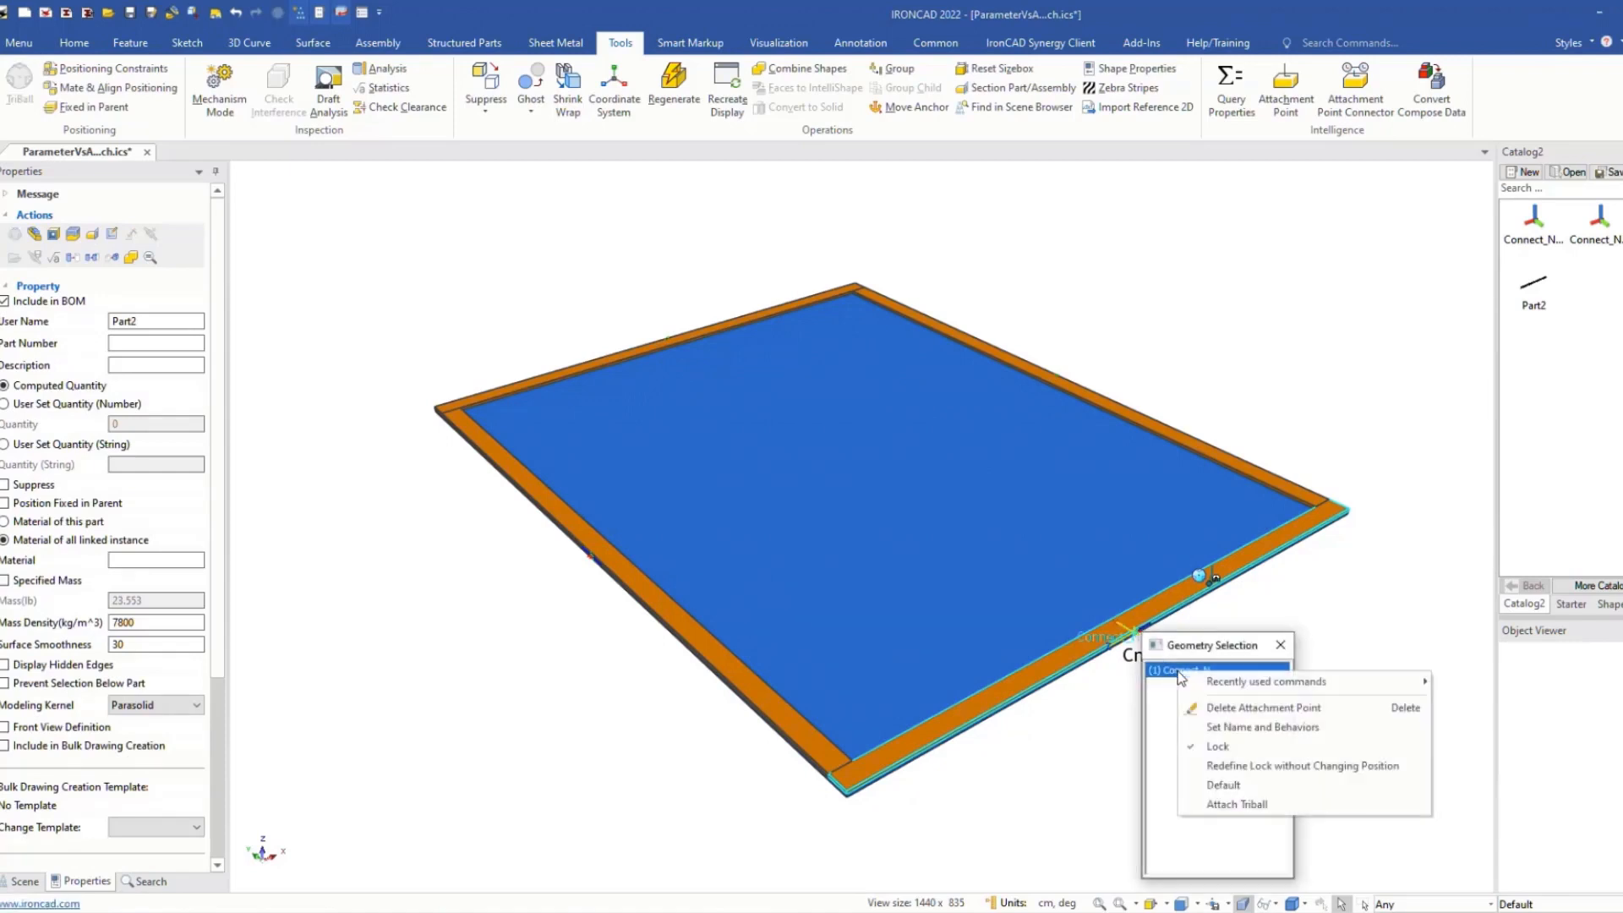
click(1217, 728)
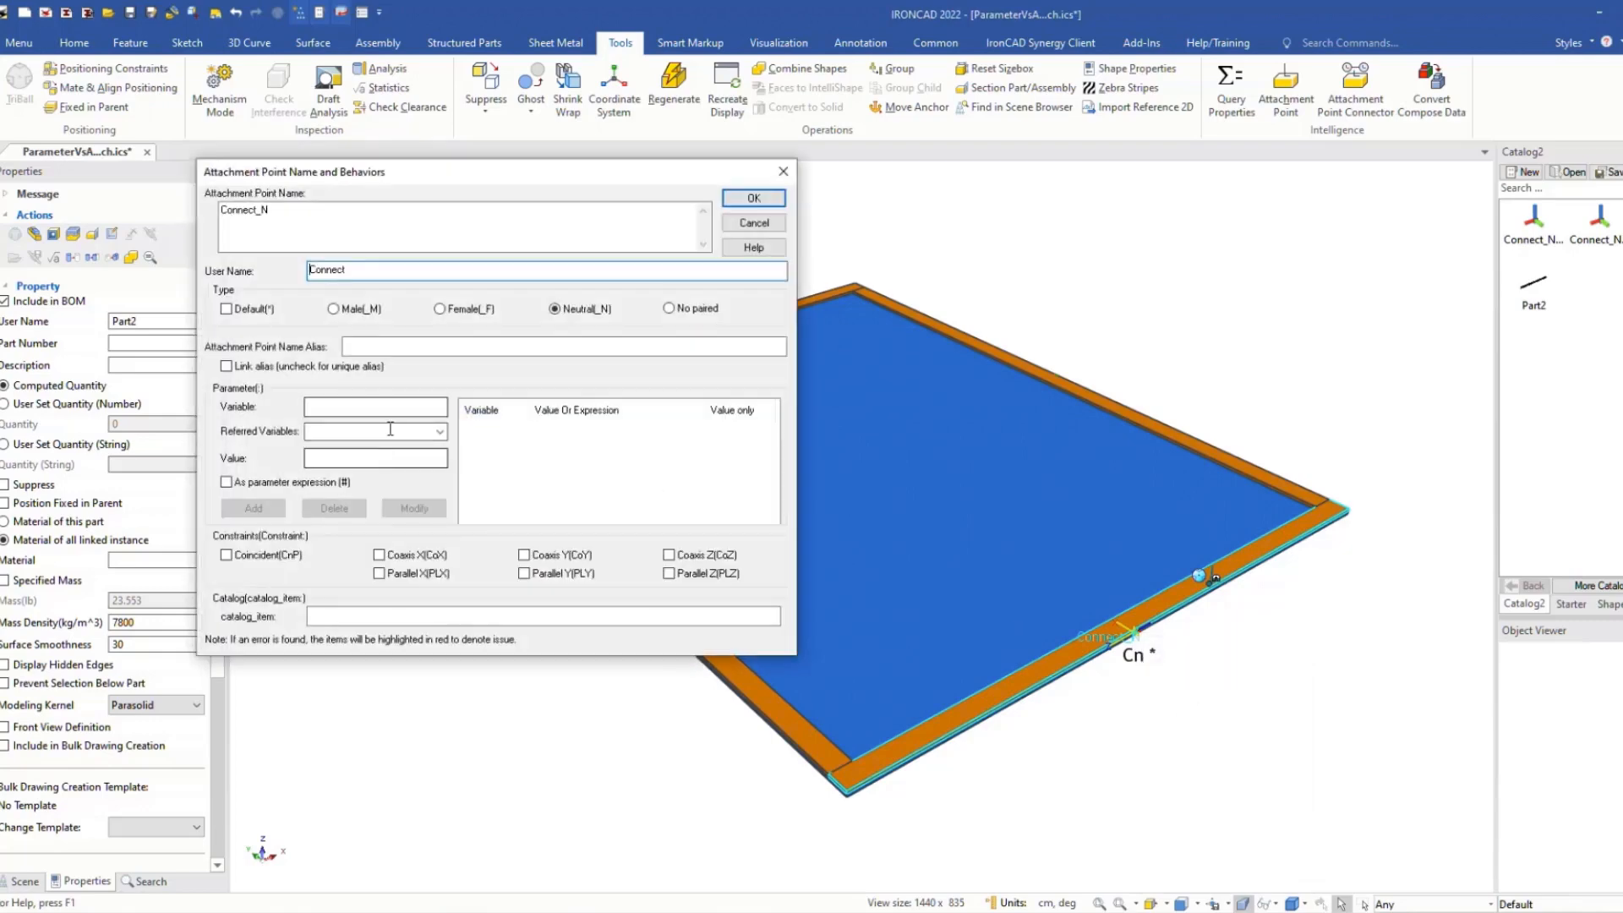
click(440, 432)
click(440, 432)
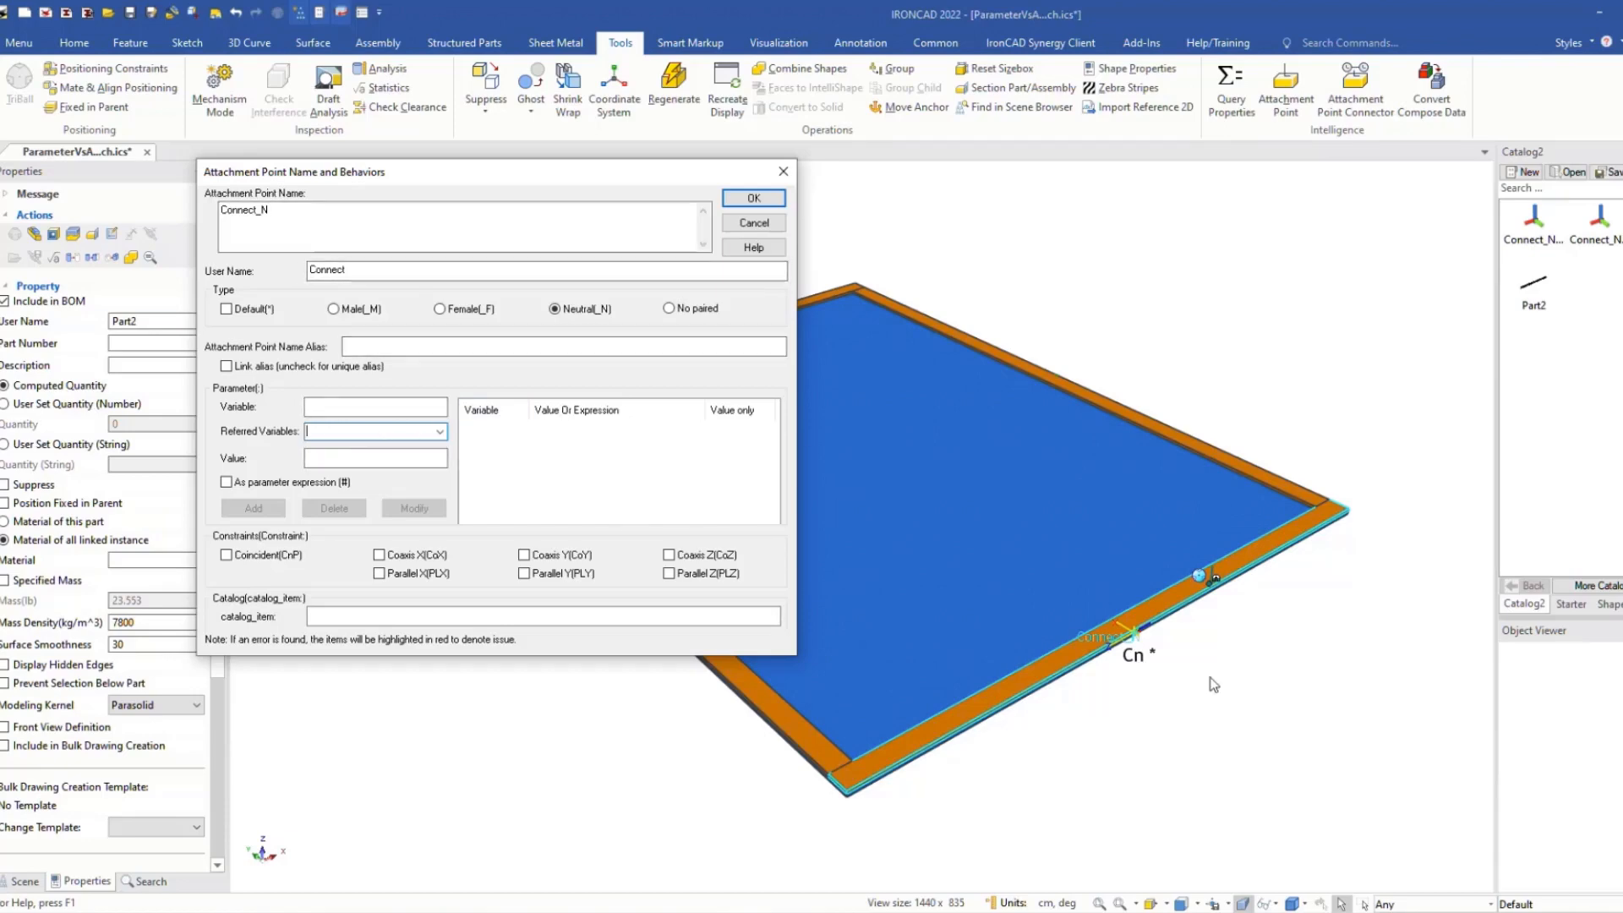
click(754, 222)
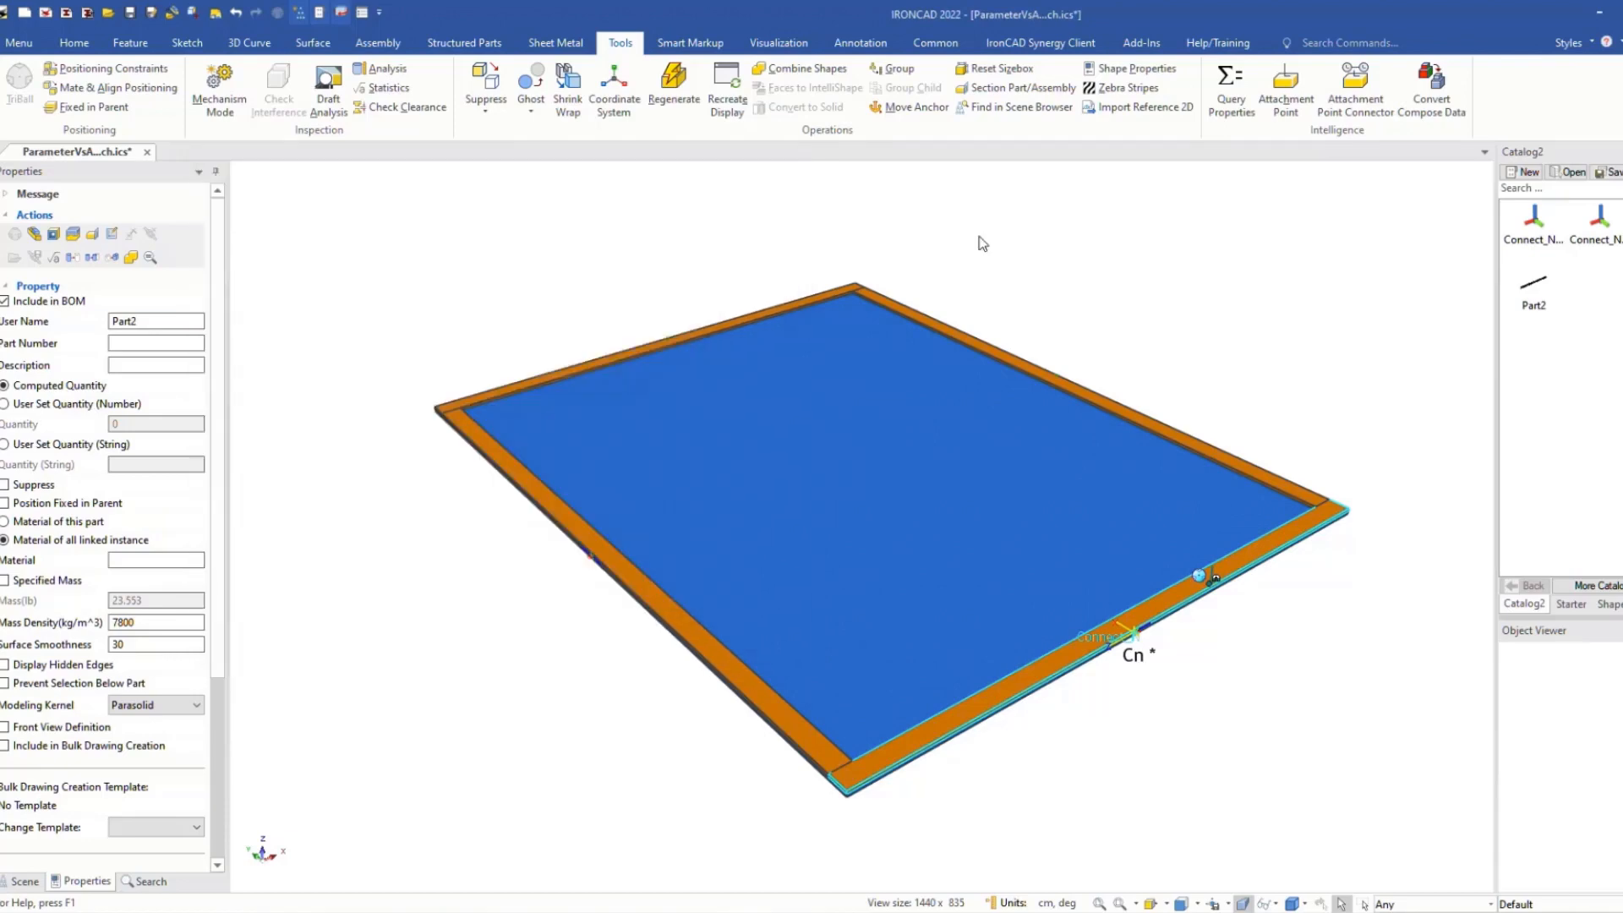